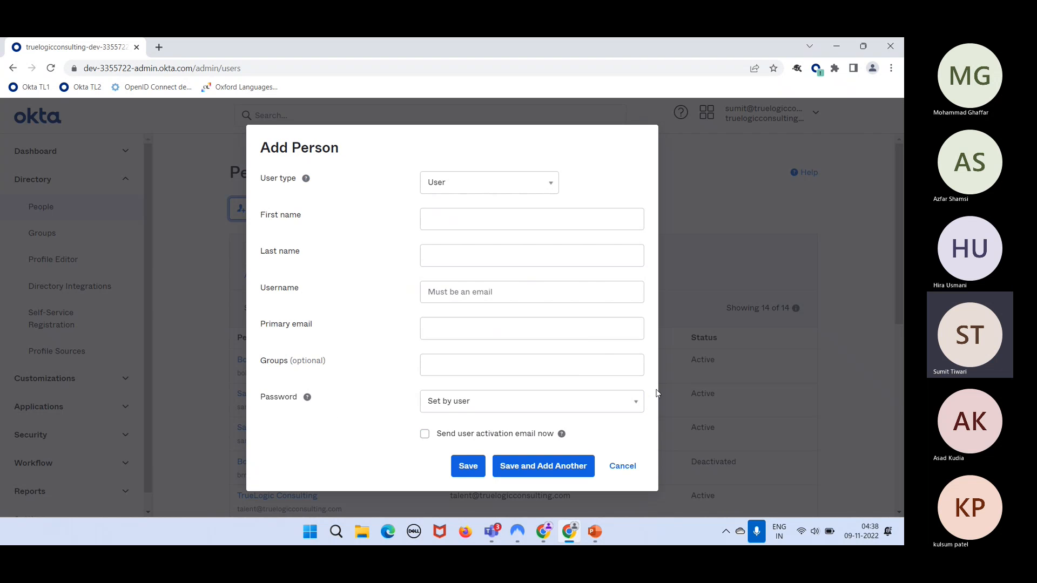
- Set Activation to Activate later in the dev-54310292 Add Person form
key(alt+Tab)
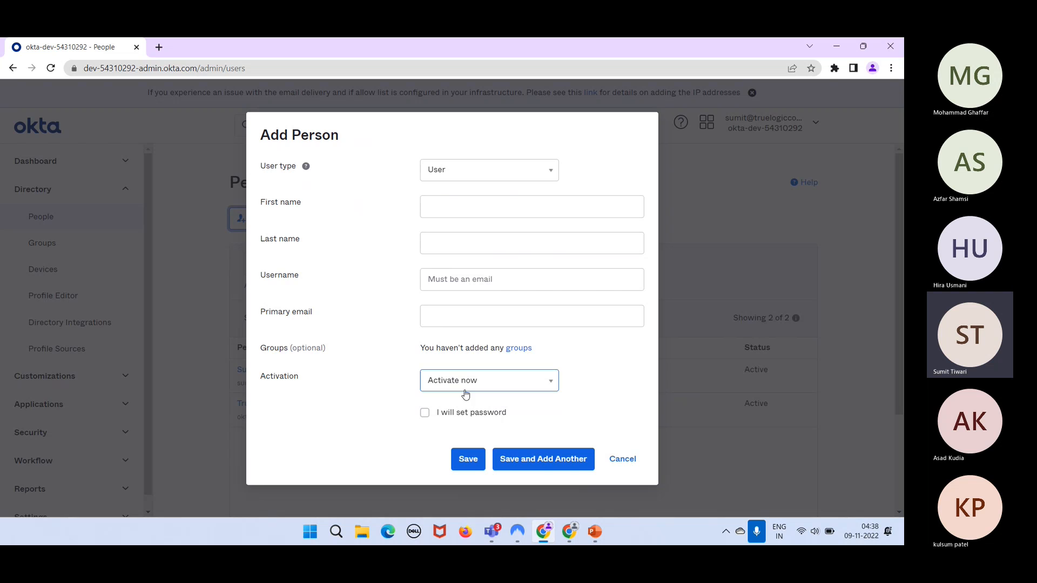
key(alt+Tab)
click(486, 401)
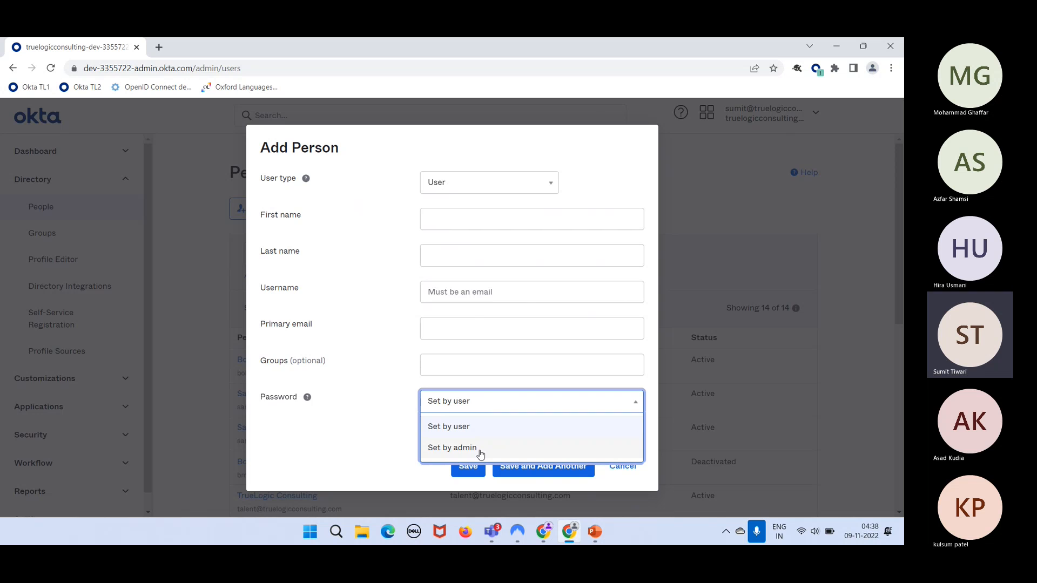
key(alt+Tab)
click(492, 381)
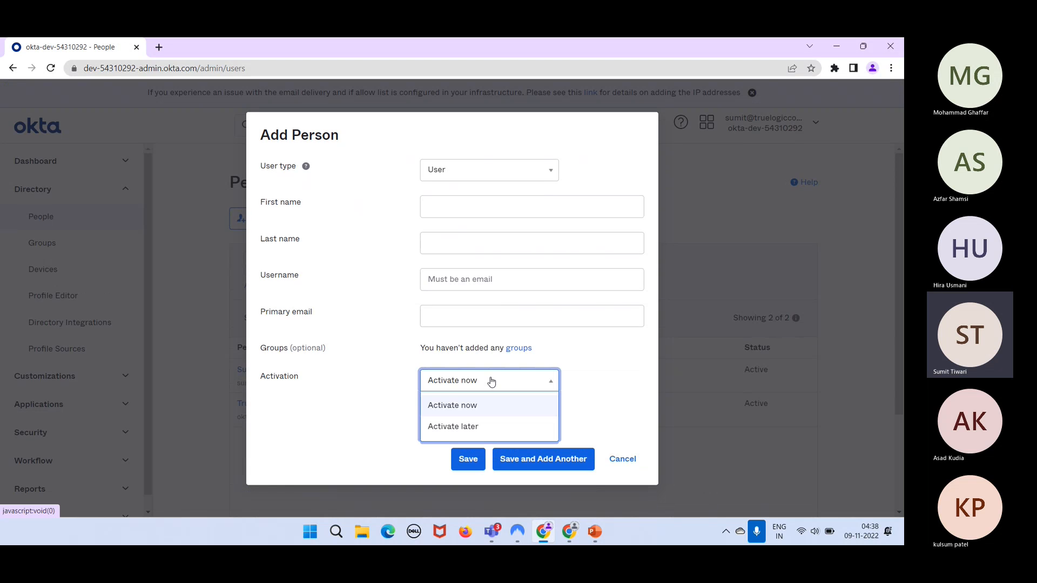
click(359, 392)
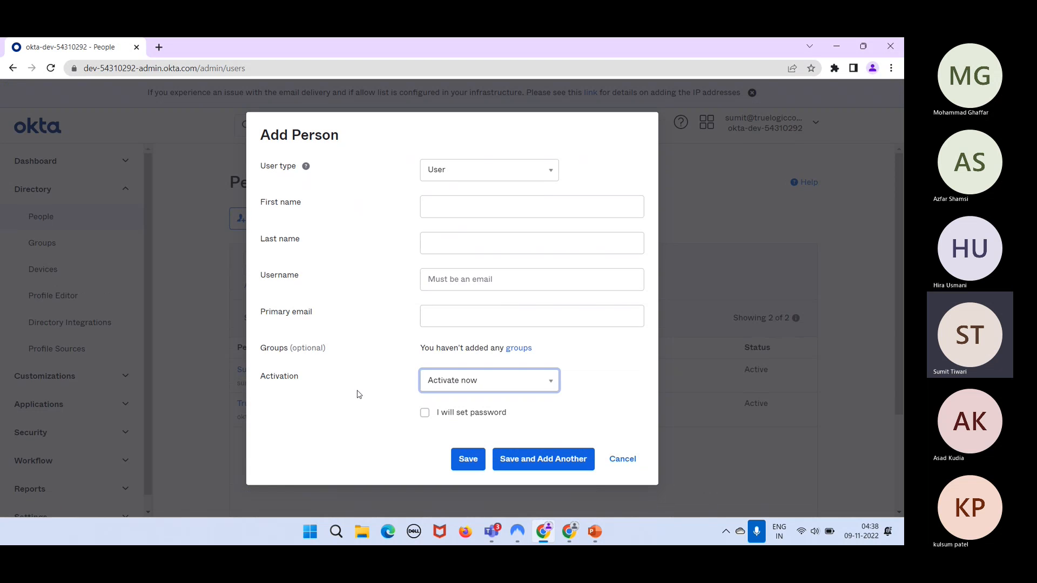
click(483, 390)
click(482, 426)
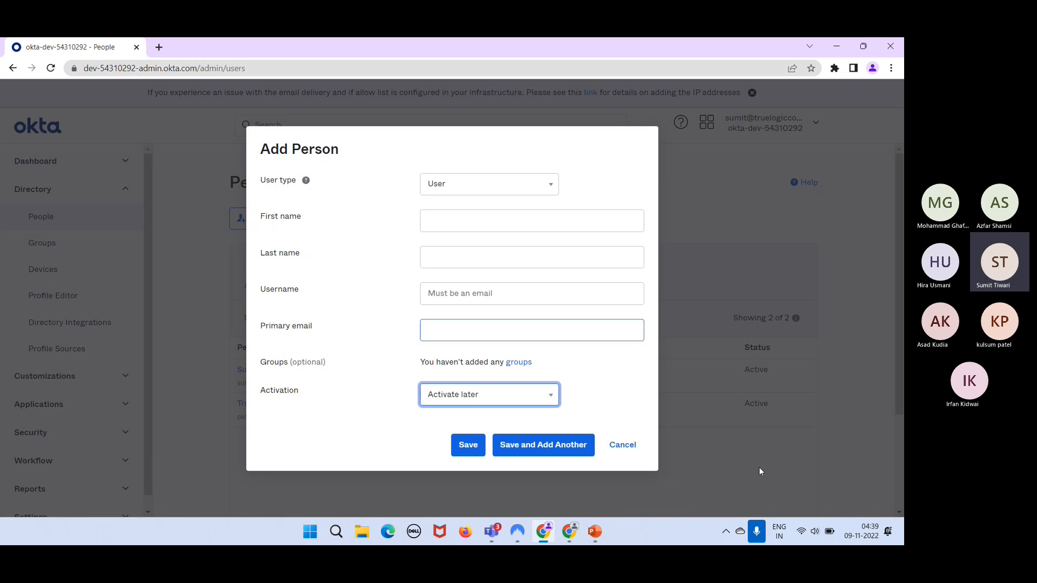
- Change the Add Person activation setting from Activate later to Activate now
click(804, 498)
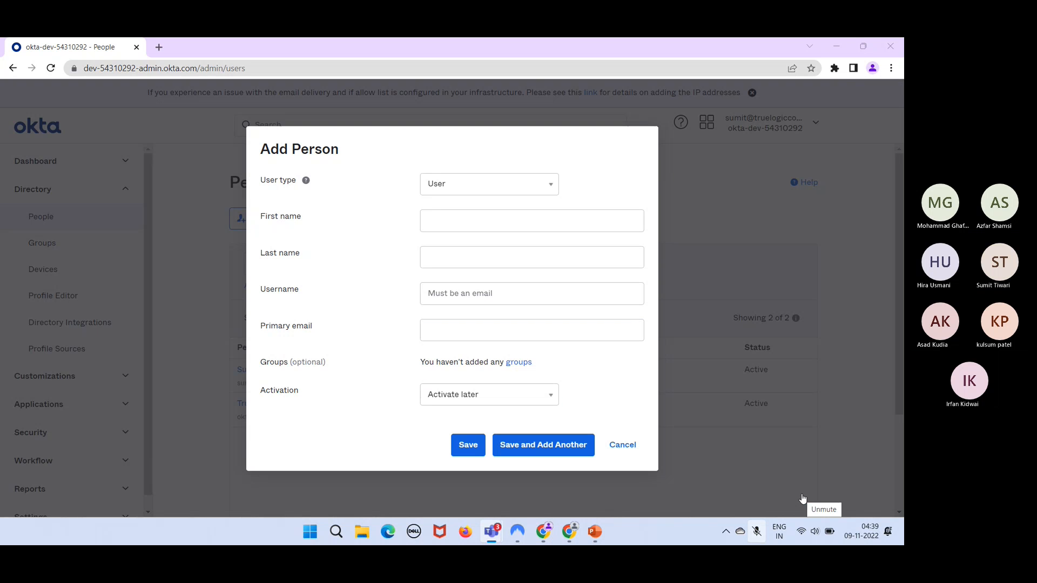
click(803, 498)
click(503, 394)
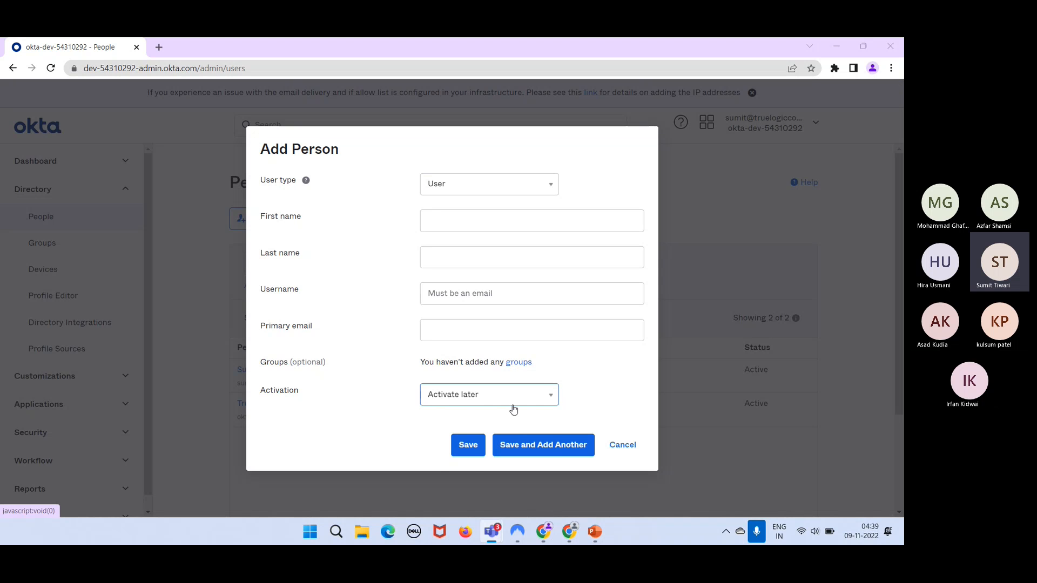
click(512, 406)
click(481, 420)
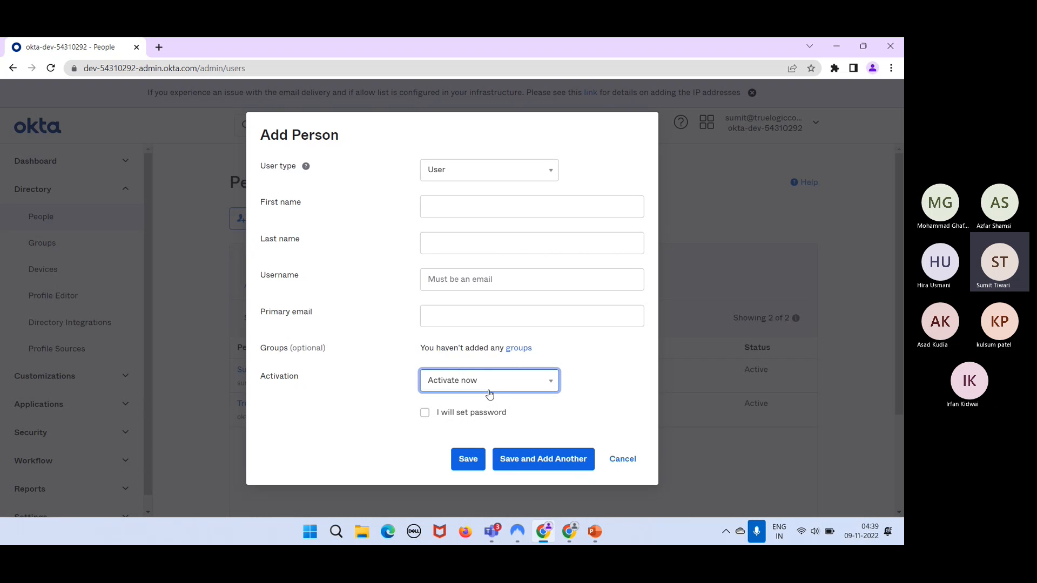
- In the dev-3355722 form, tick Send user activation email now
key(alt+Tab)
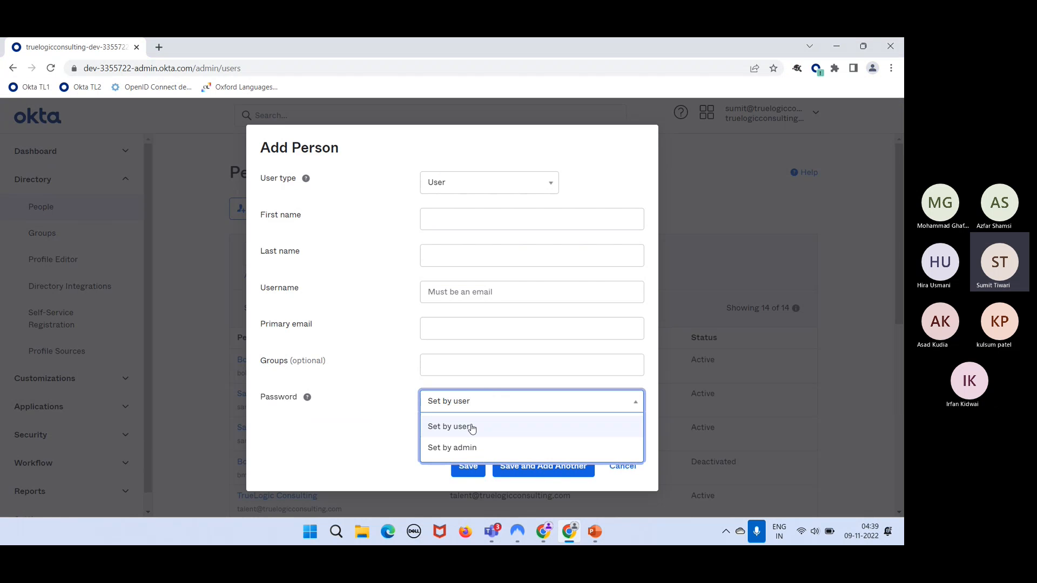
click(466, 426)
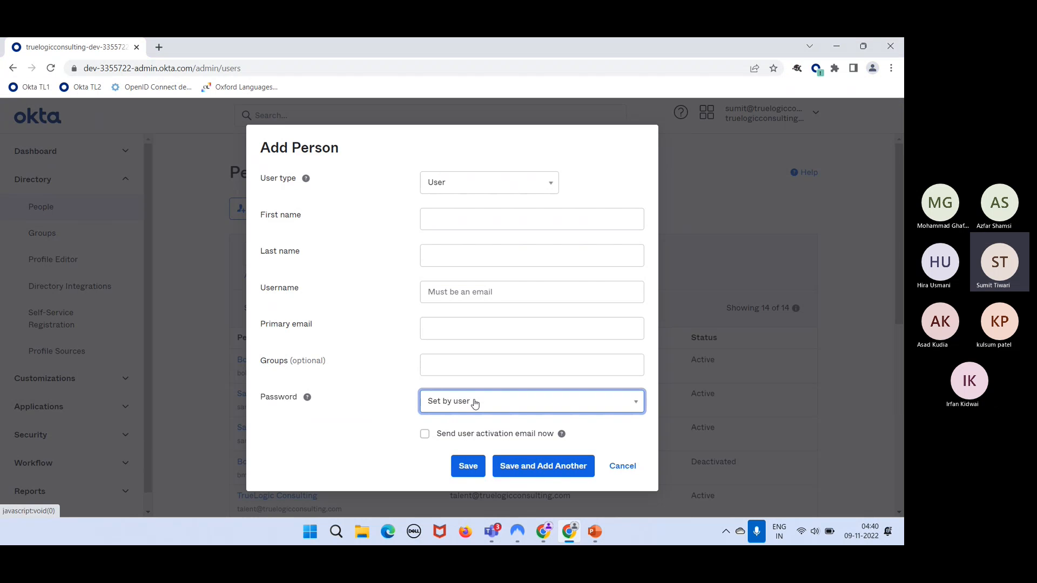
click(424, 435)
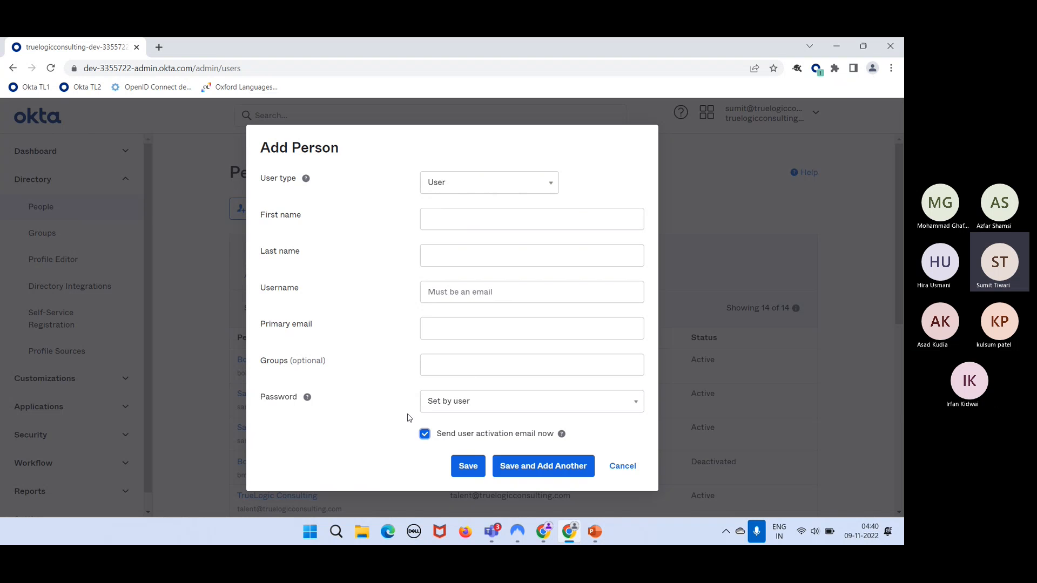
- In the dev-54310292 form, tick I will set password
key(alt+Tab)
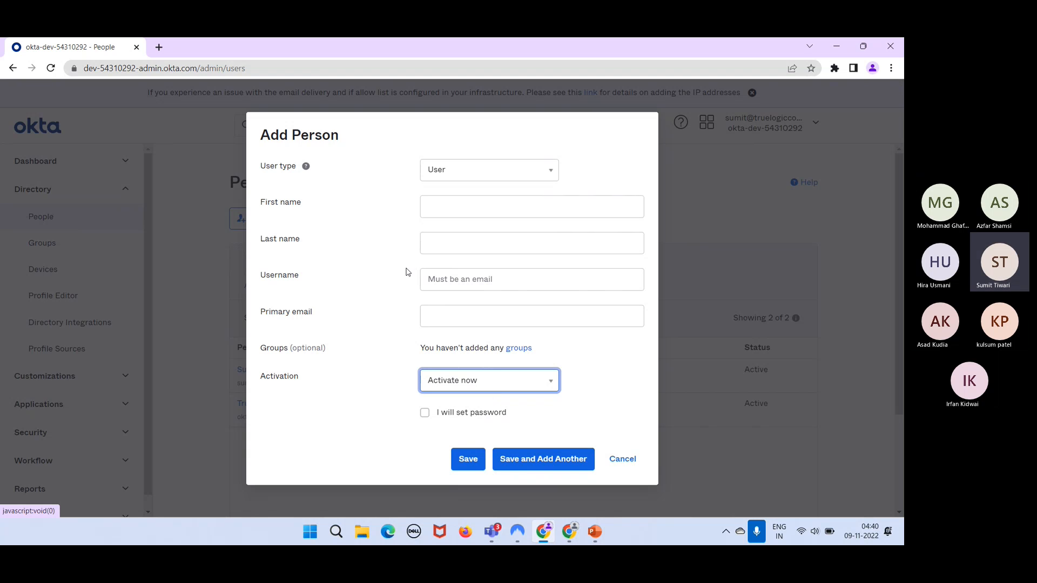
click(456, 314)
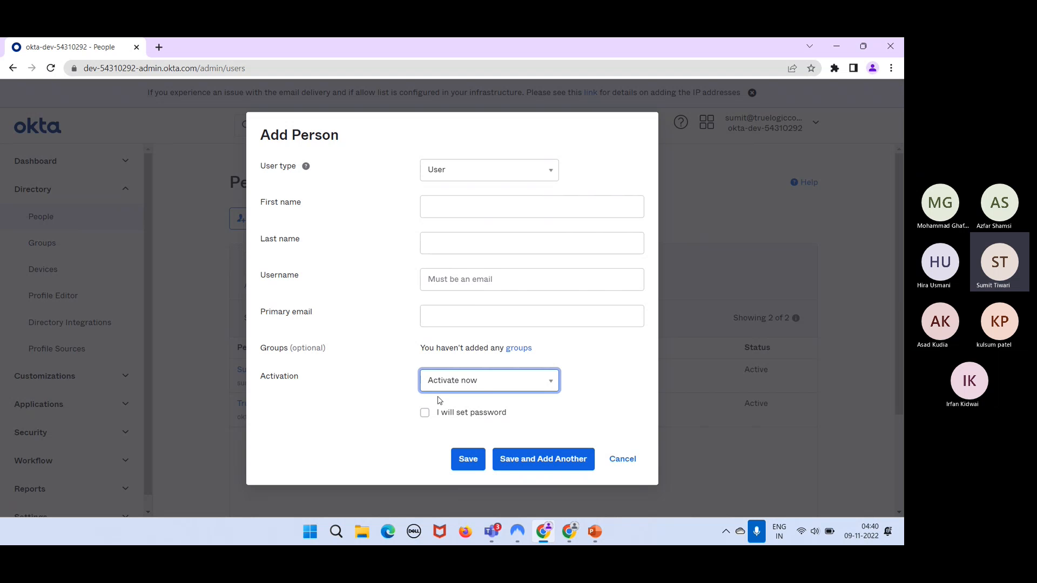
click(423, 414)
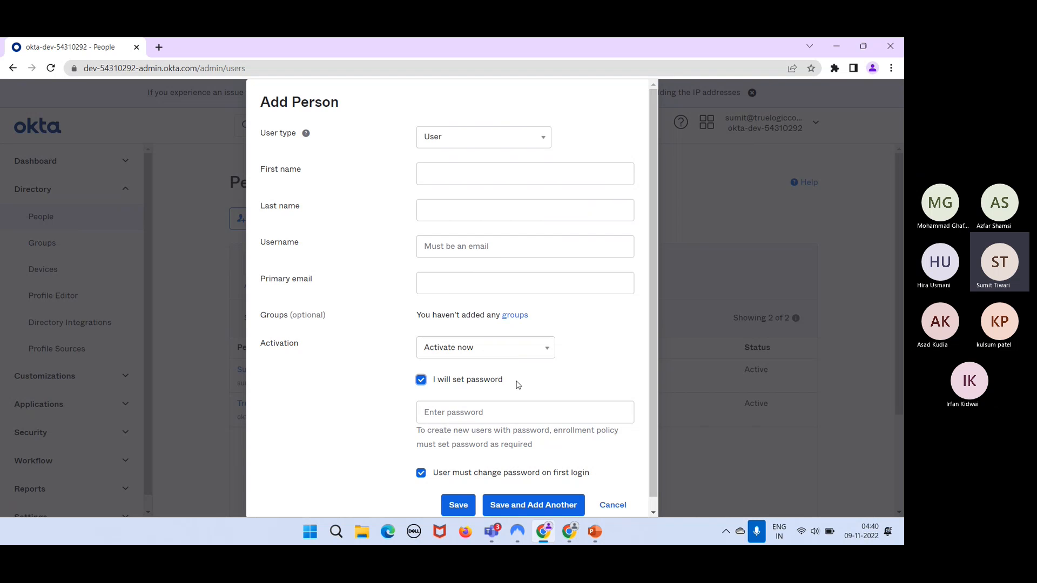
- In the dev-3355722 form, set Password to Set by admin
key(alt+Tab)
click(484, 403)
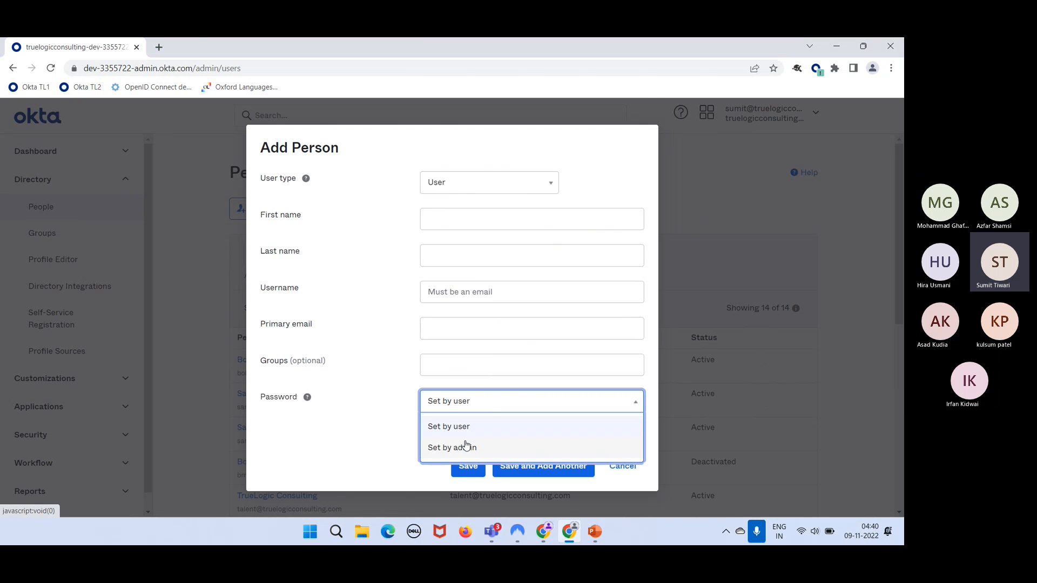
click(466, 446)
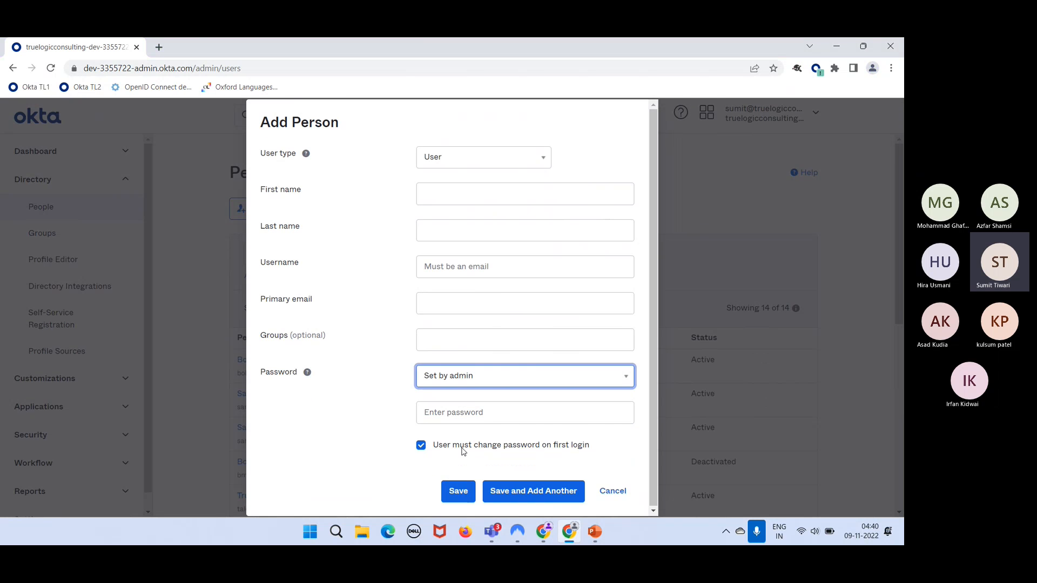
- Untick User must change password on first login in the dev-54310292 form
key(alt+Tab)
click(471, 413)
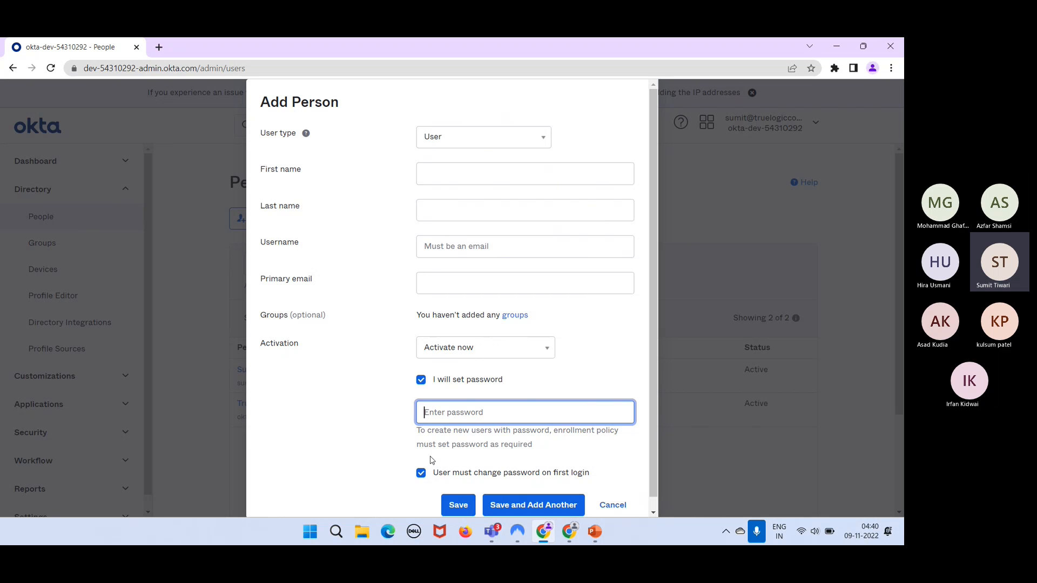
click(421, 474)
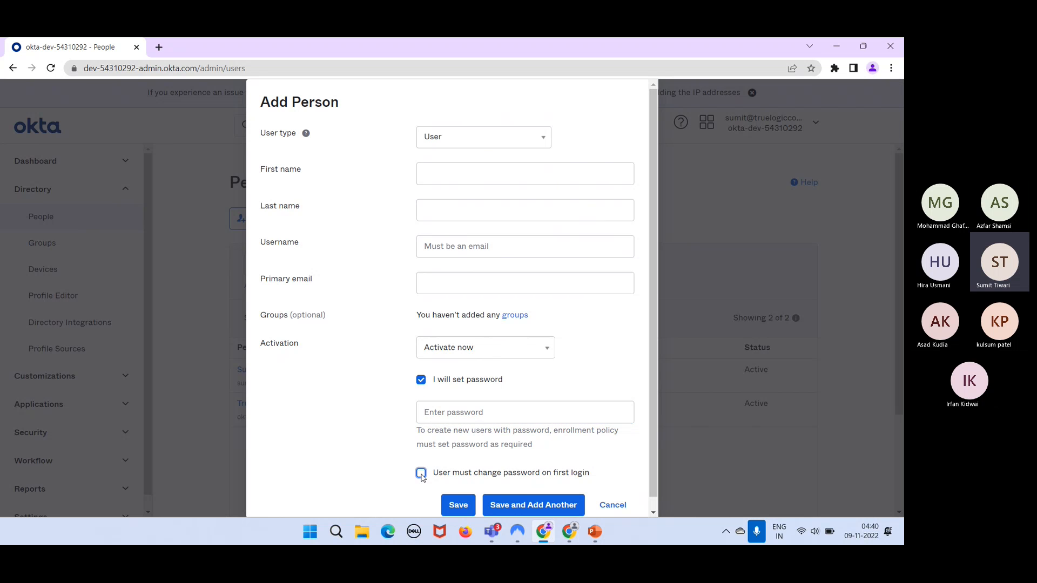
click(449, 416)
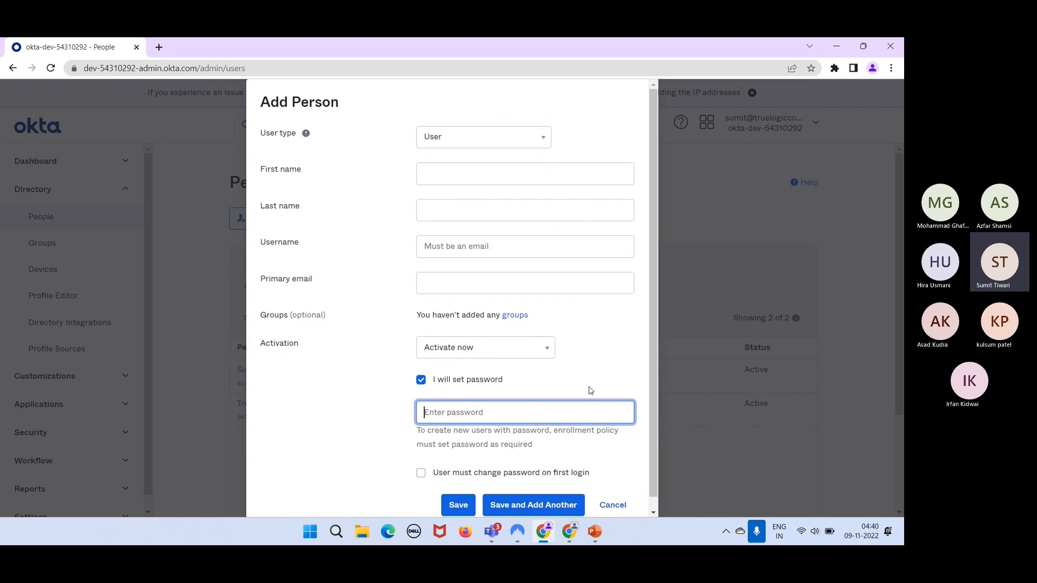
key(alt+Tab)
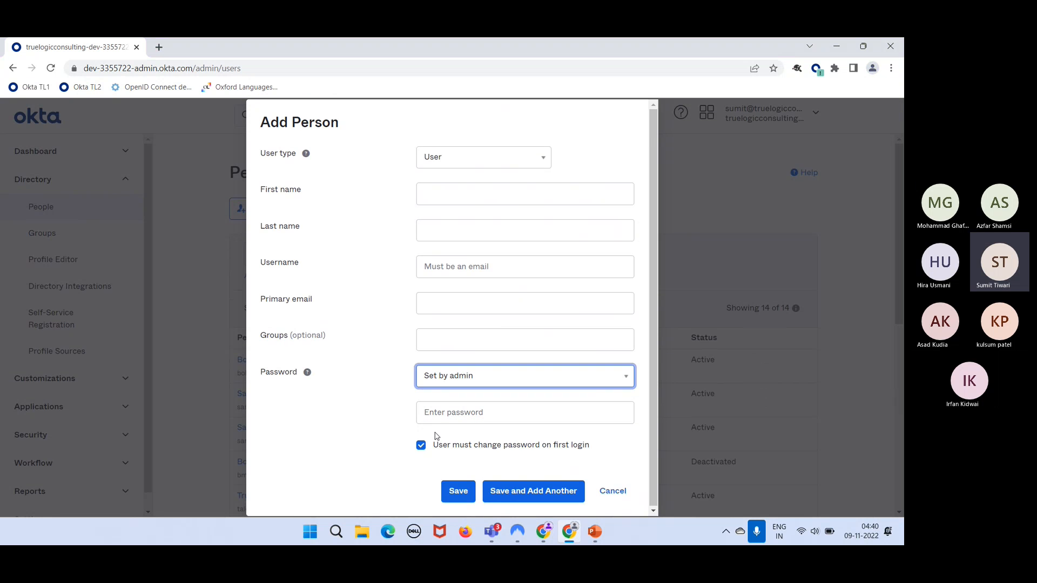
click(421, 446)
click(421, 446)
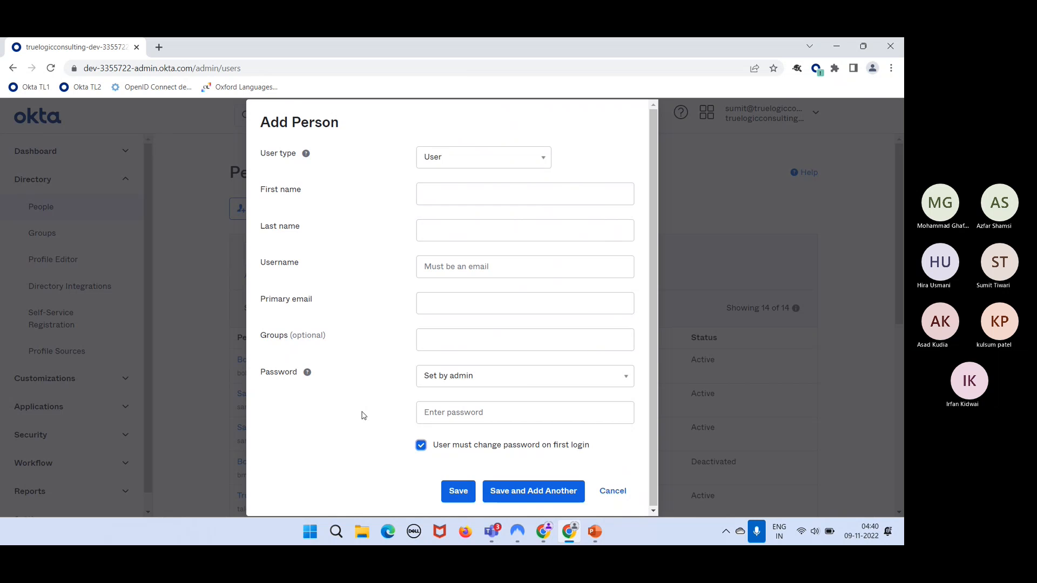
key(alt+Tab)
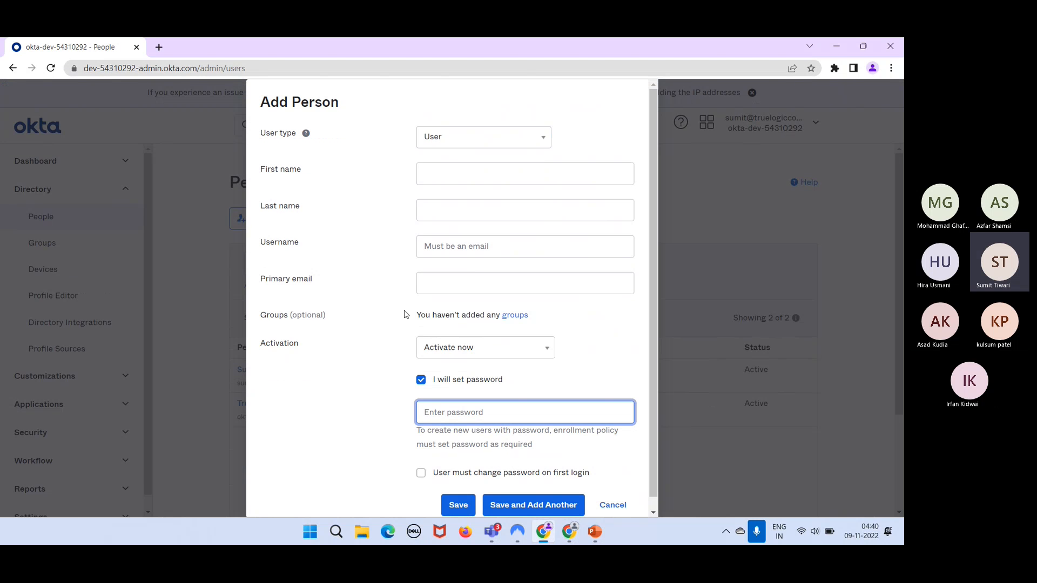
scroll(406, 314, down, 1)
- Cancel the dev-54310292 Add Person form, leaving the People list at 2 users
scroll(407, 314, up, 1)
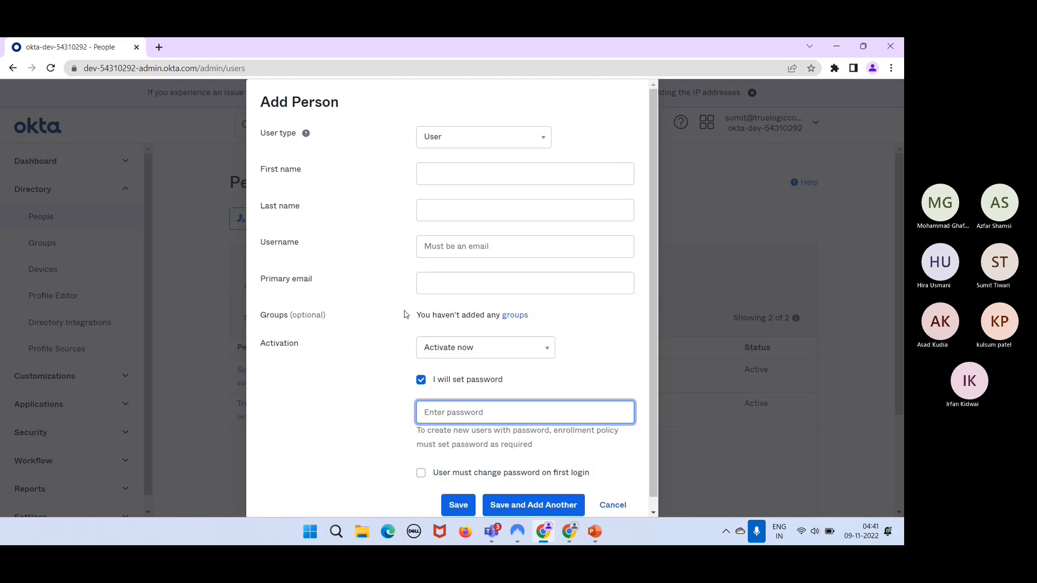
click(796, 493)
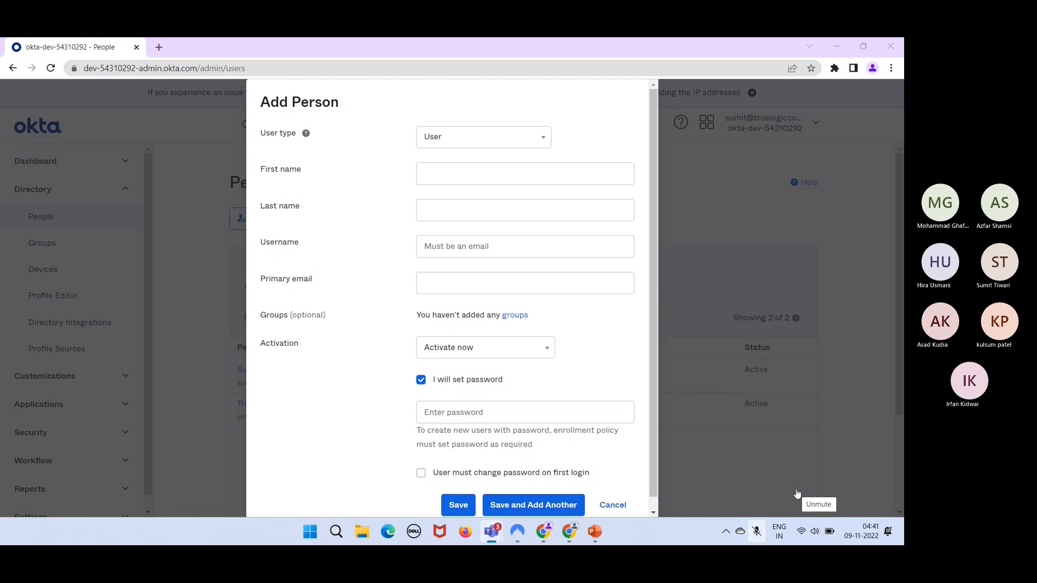
click(796, 493)
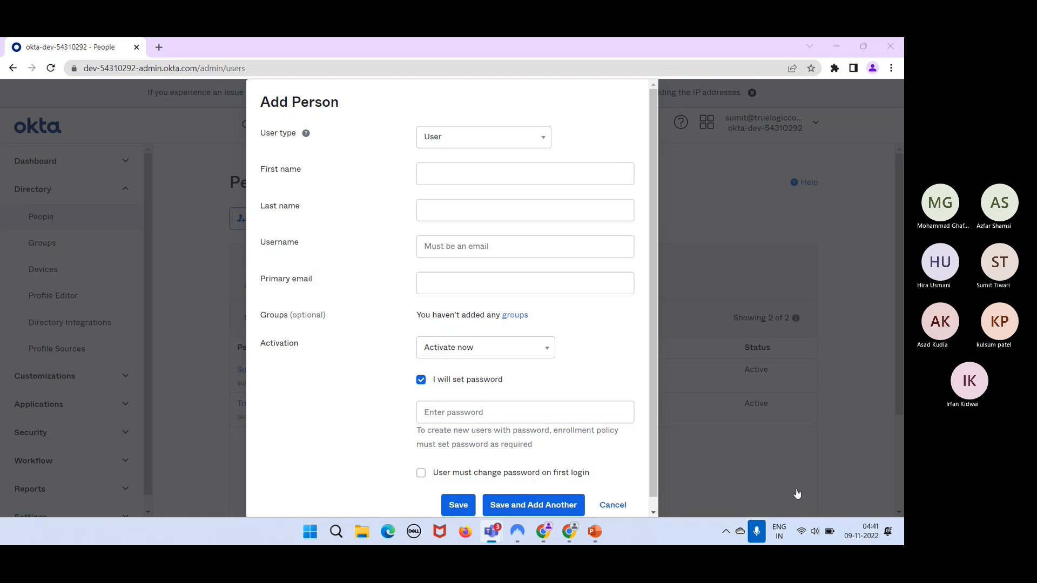
scroll(608, 437, down, 1)
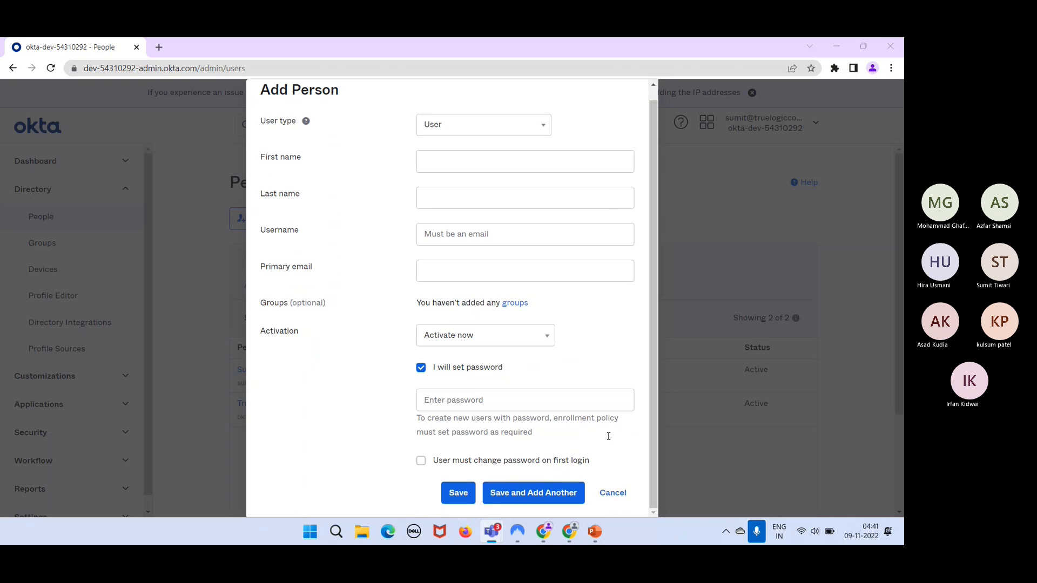
scroll(608, 436, up, 1)
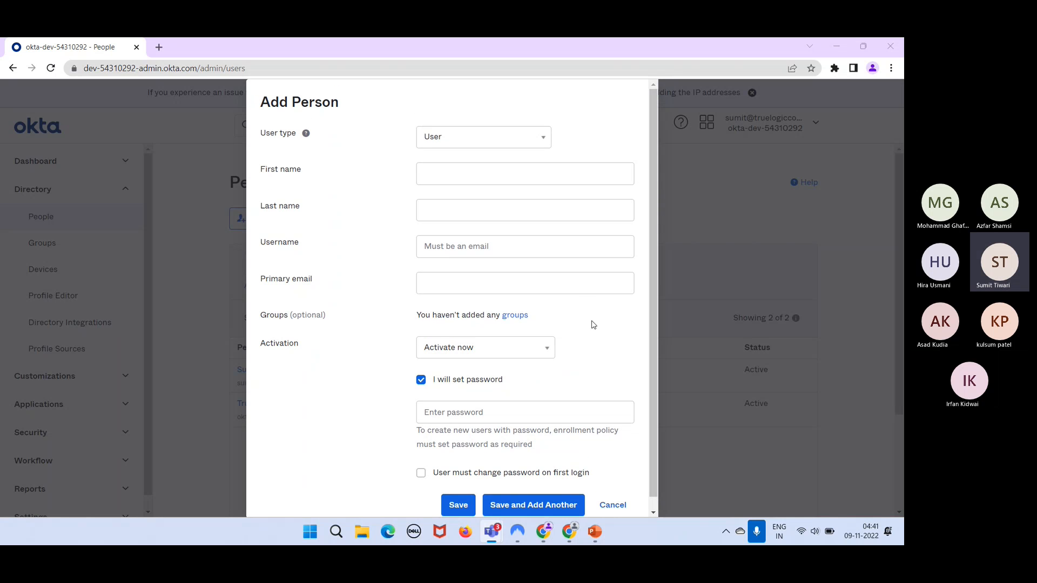
scroll(613, 377, down, 1)
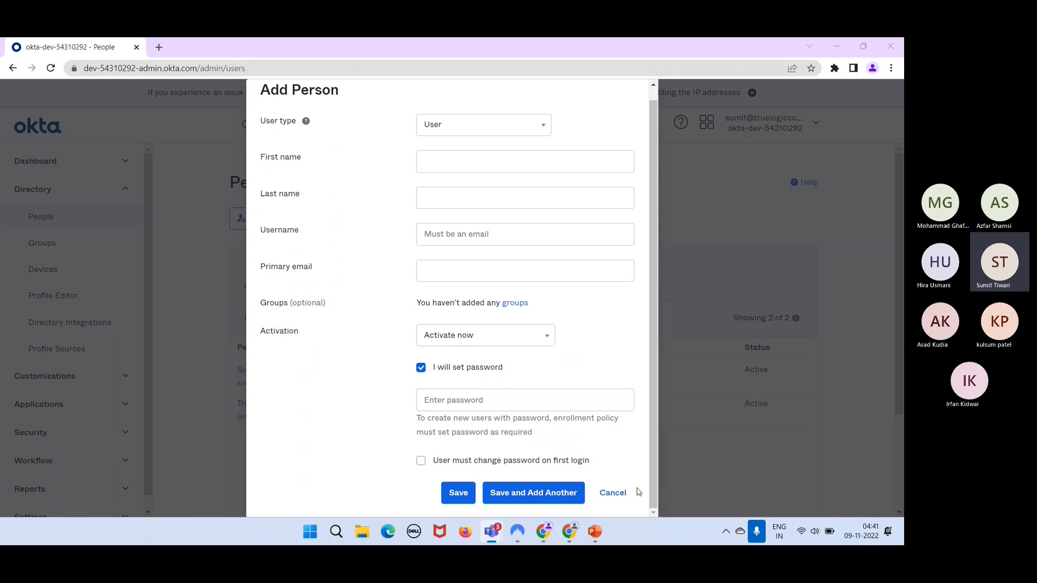
click(619, 500)
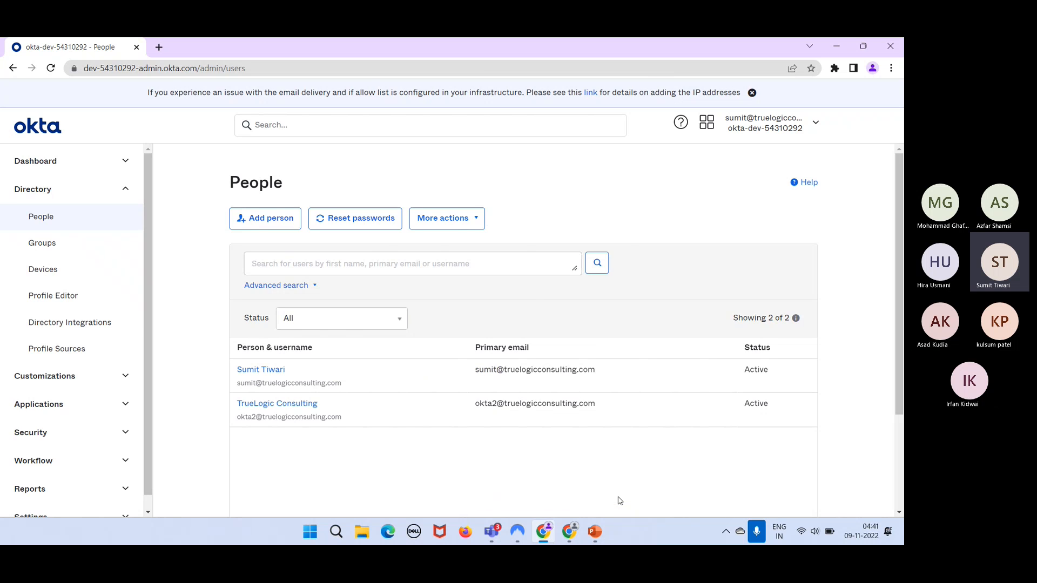
- Cancel the dev-3355722 Add Person form, then open the user status filter list
key(alt+Tab)
key(alt+Tab)
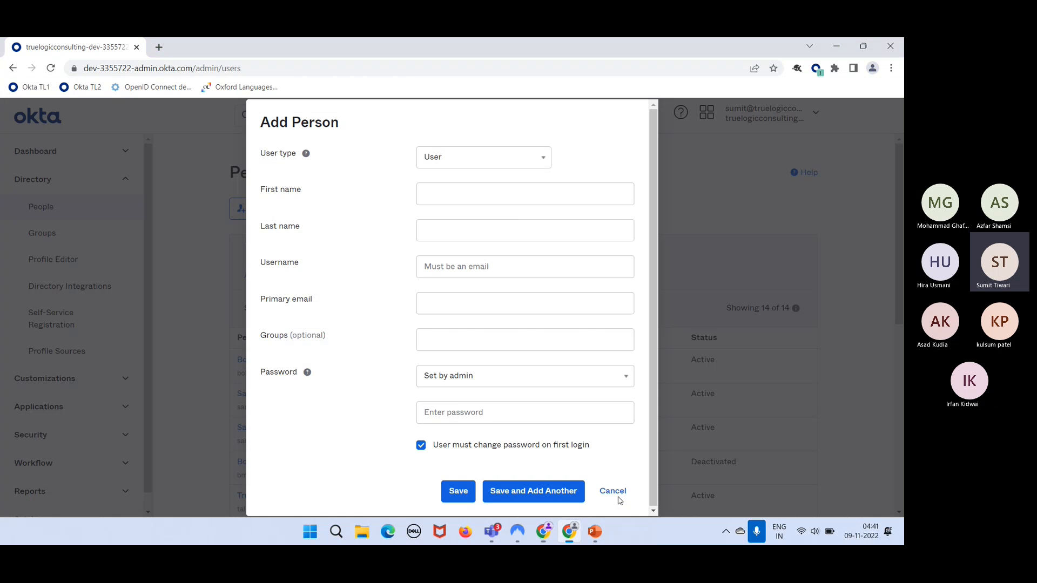
click(599, 490)
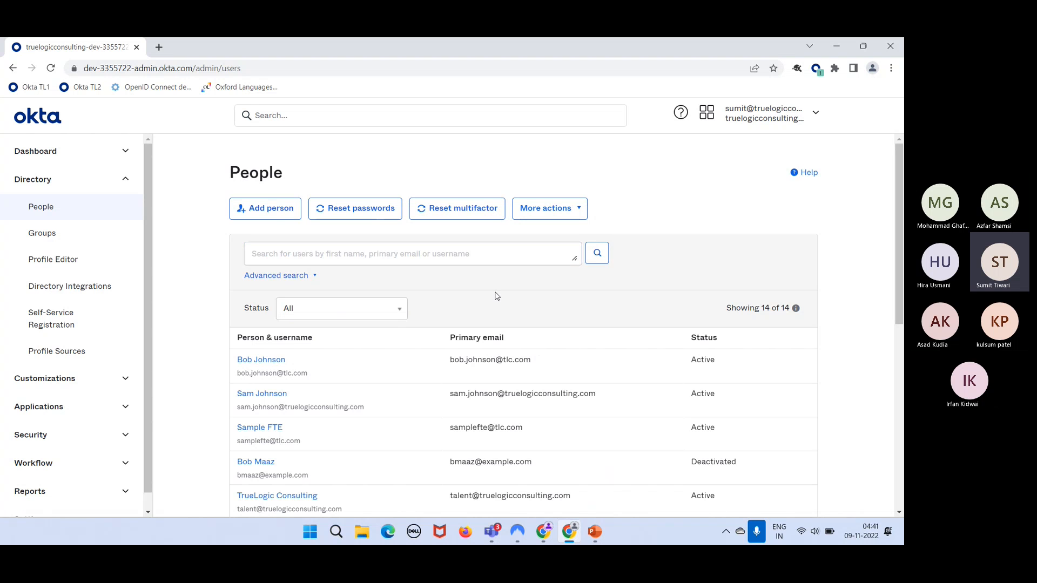
click(287, 217)
click(366, 313)
scroll(343, 395, down, 2)
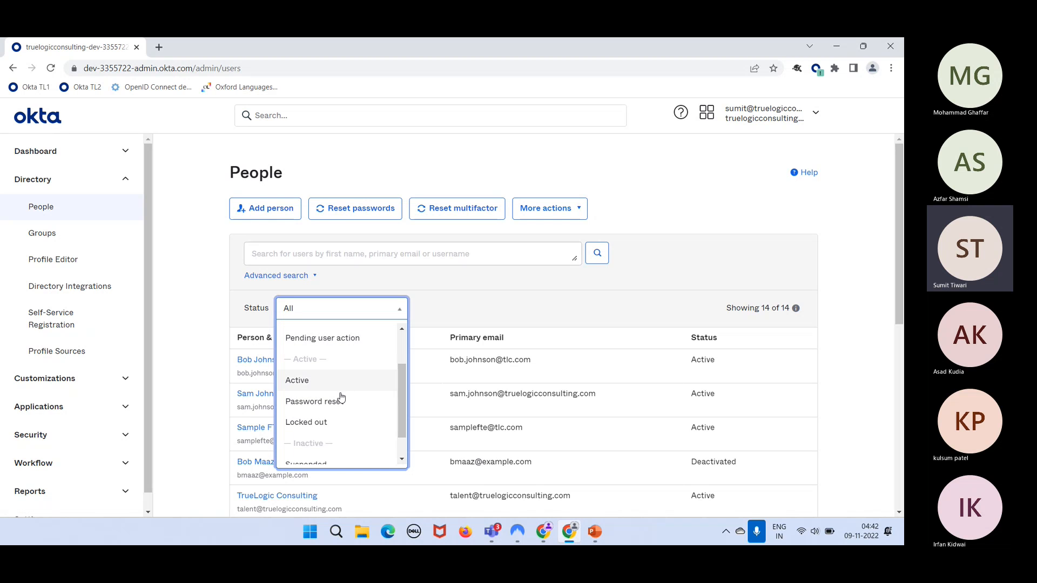
scroll(347, 411, down, 2)
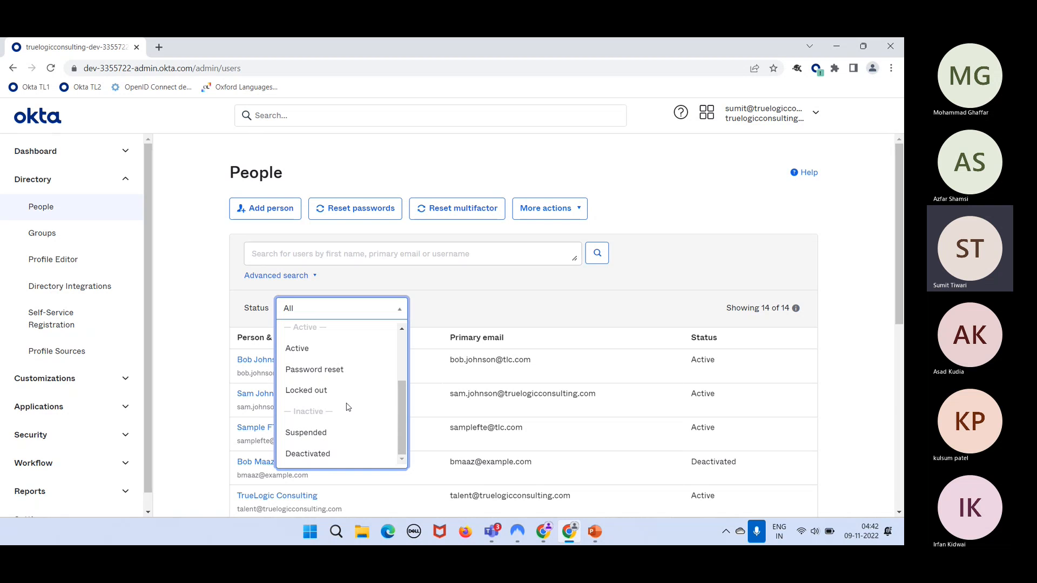
scroll(349, 406, up, 2)
scroll(347, 408, down, 2)
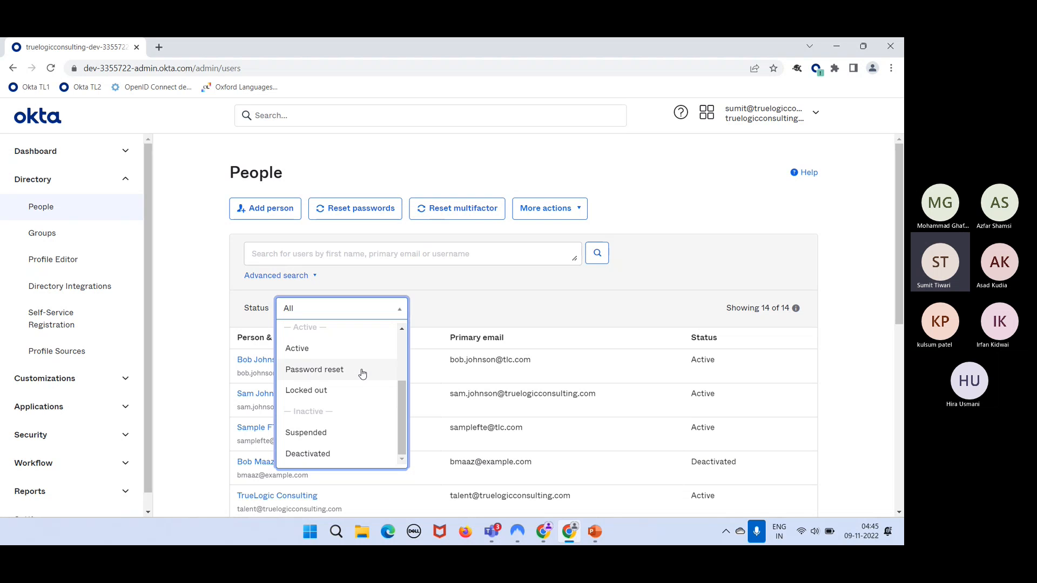
scroll(361, 374, up, 3)
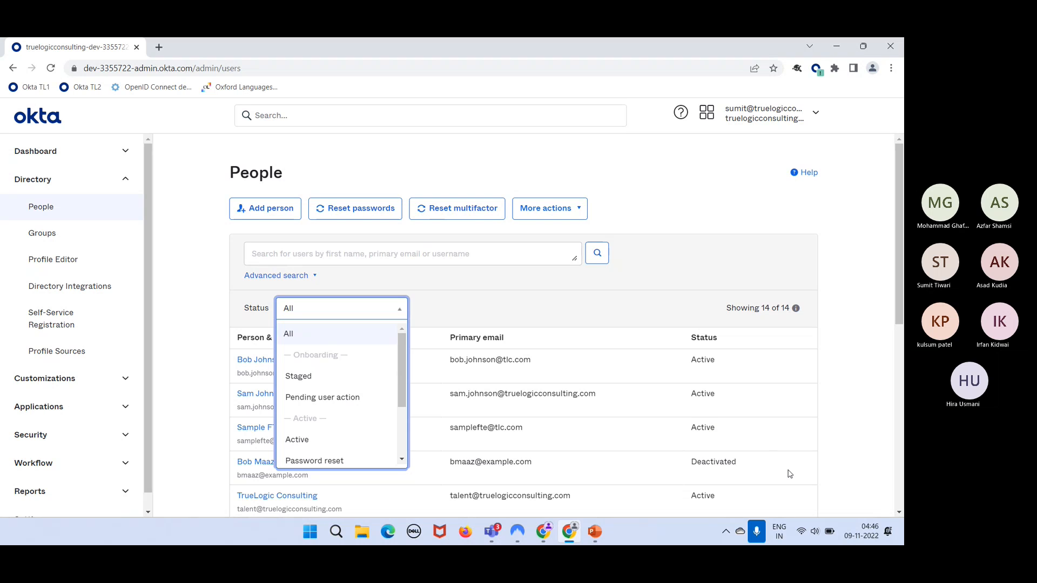
click(802, 491)
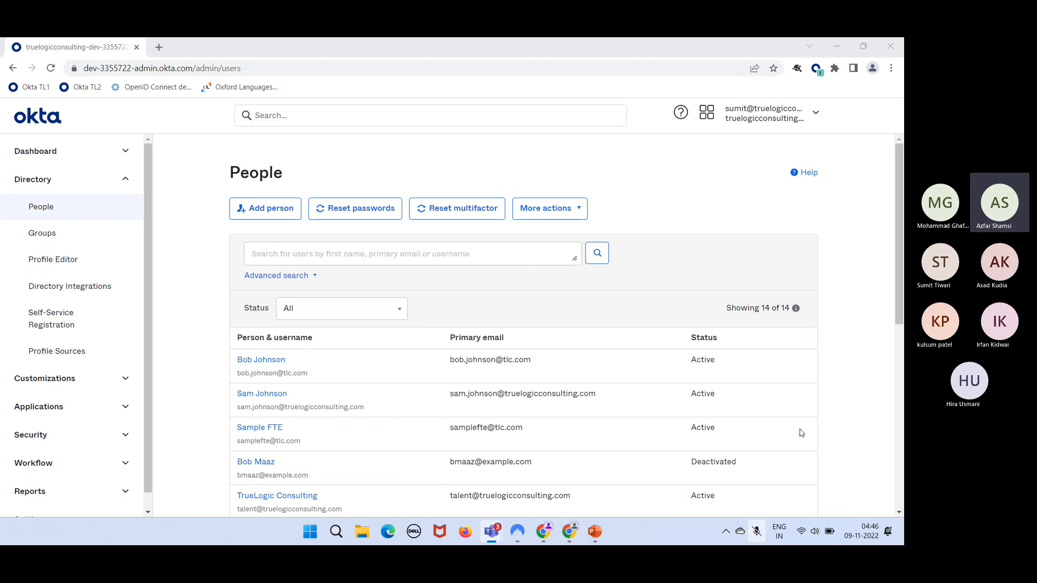
click(803, 494)
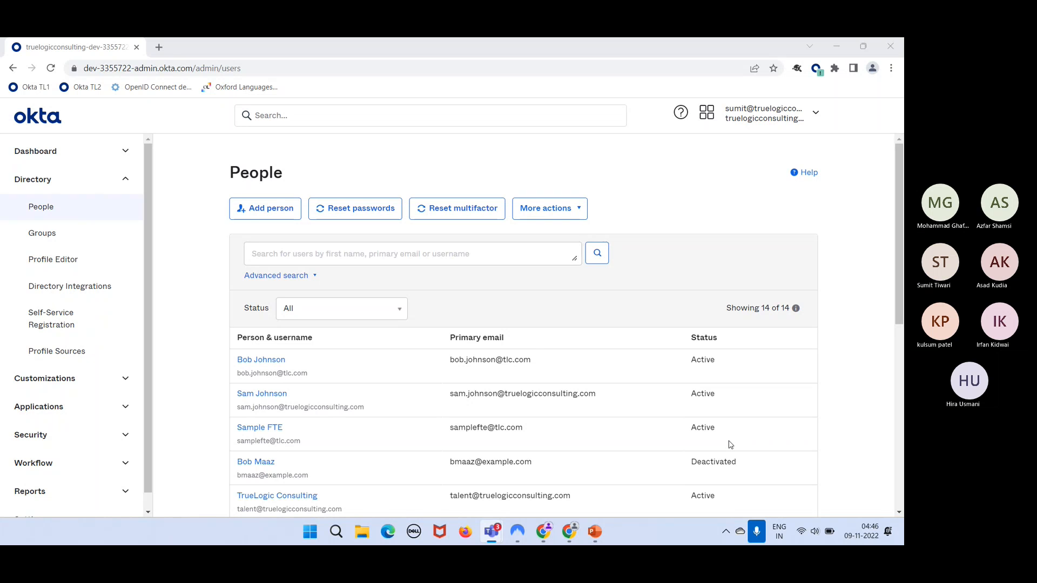
click(274, 217)
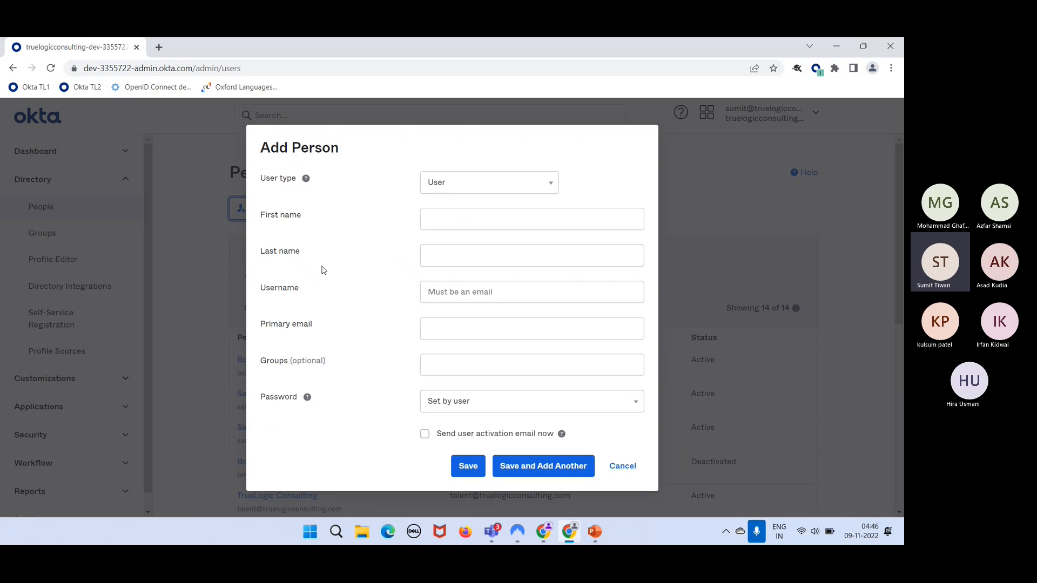
click(300, 214)
click(280, 261)
click(622, 465)
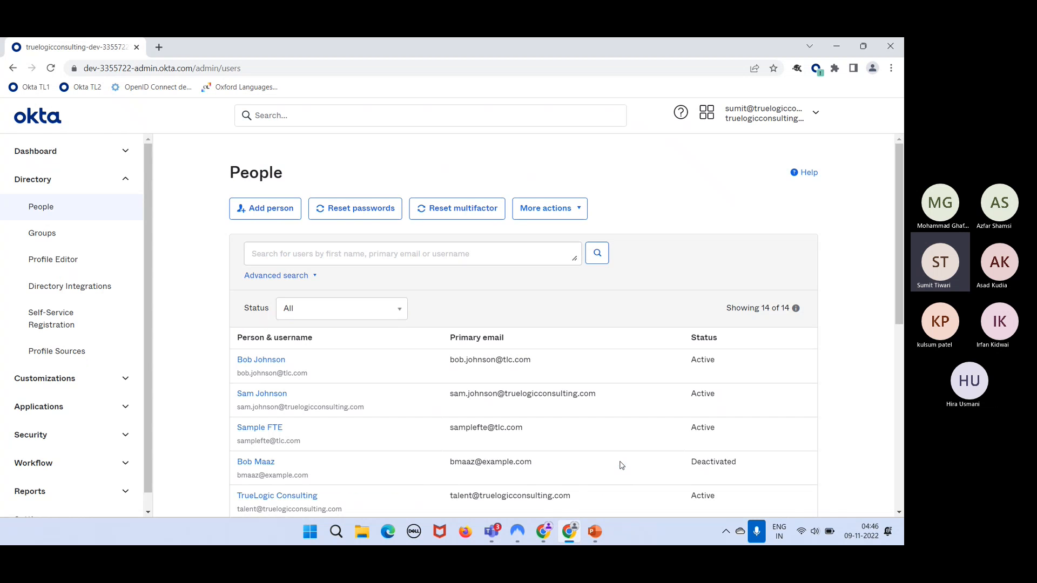
click(267, 363)
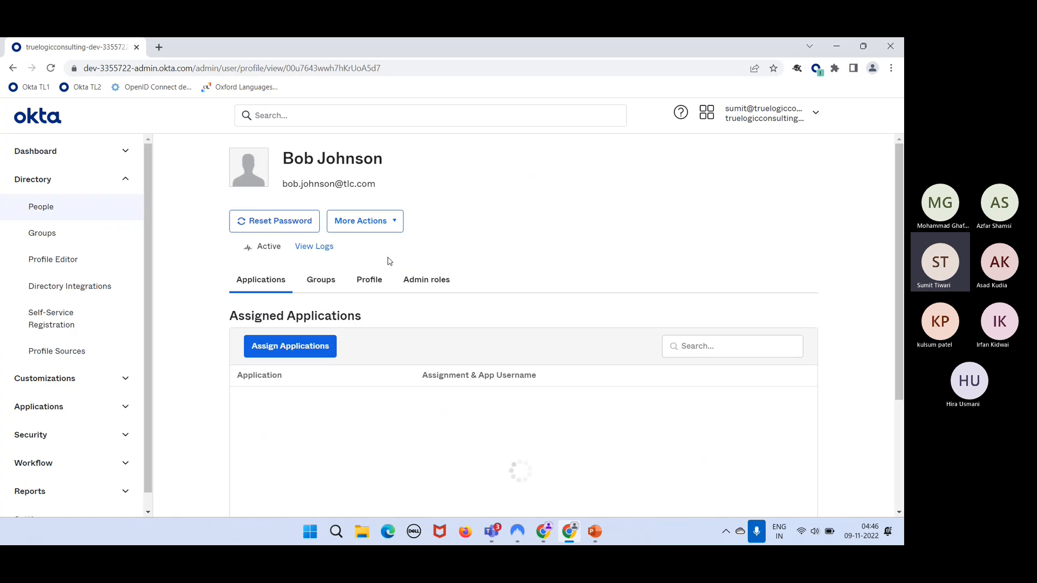
click(375, 284)
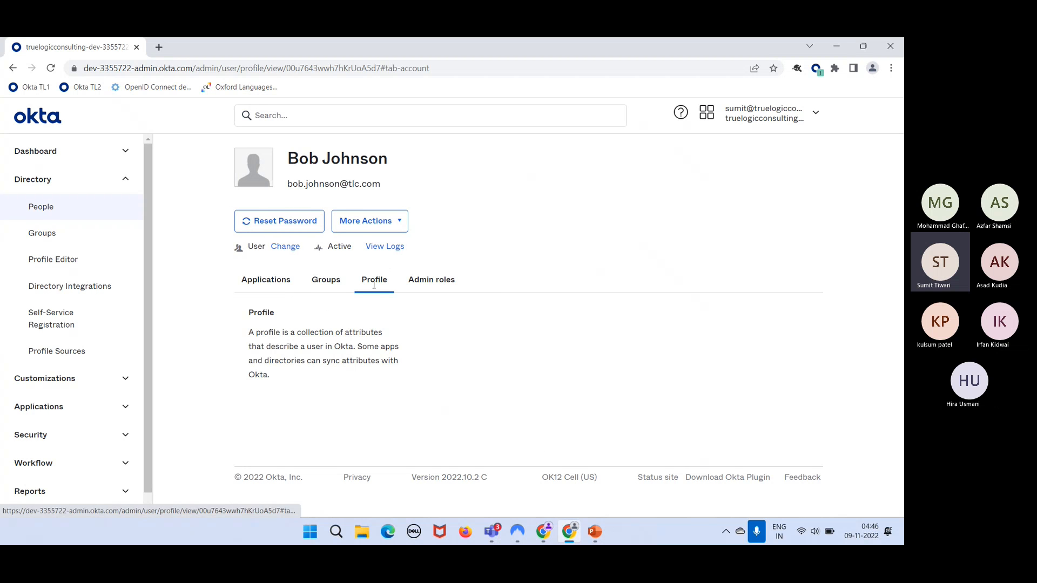
scroll(365, 408, down, 5)
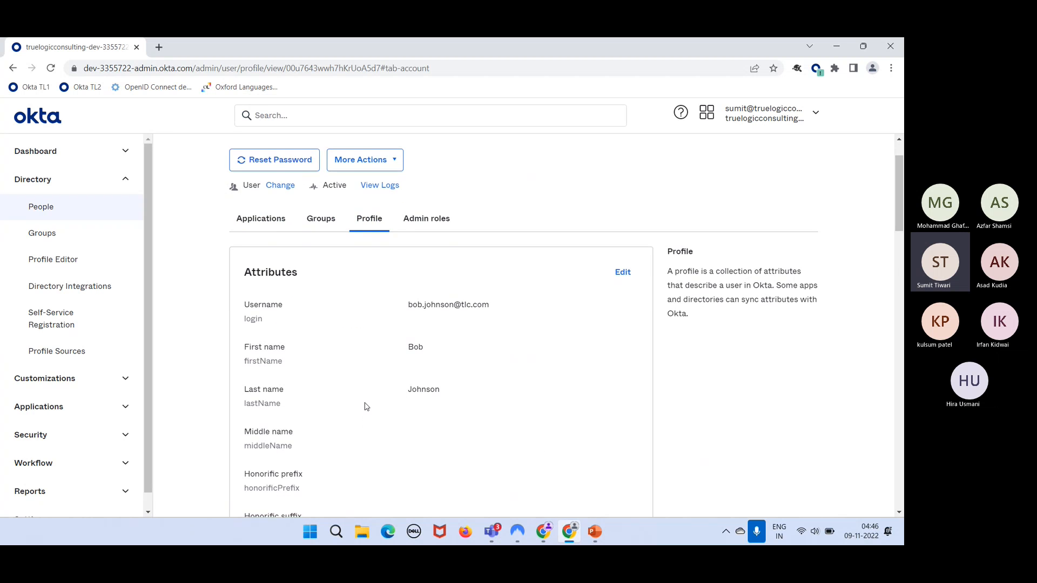
scroll(365, 407, down, 12)
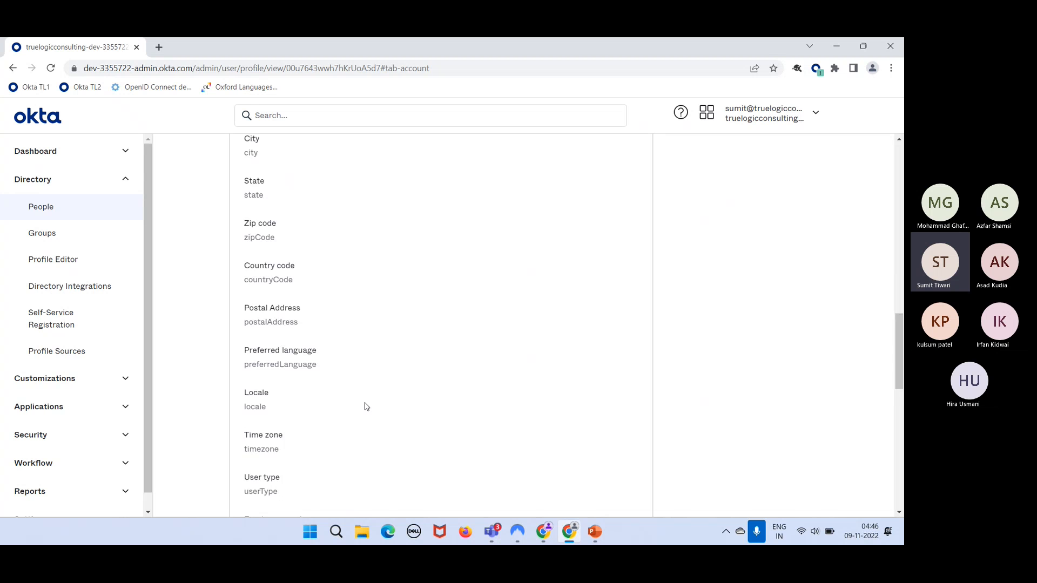
scroll(365, 406, up, 14)
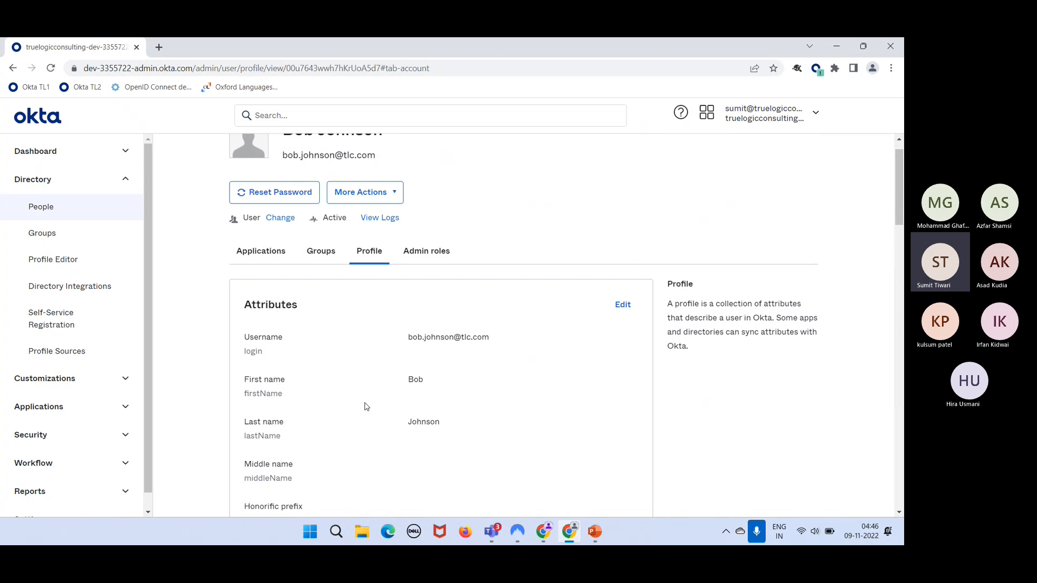
click(124, 215)
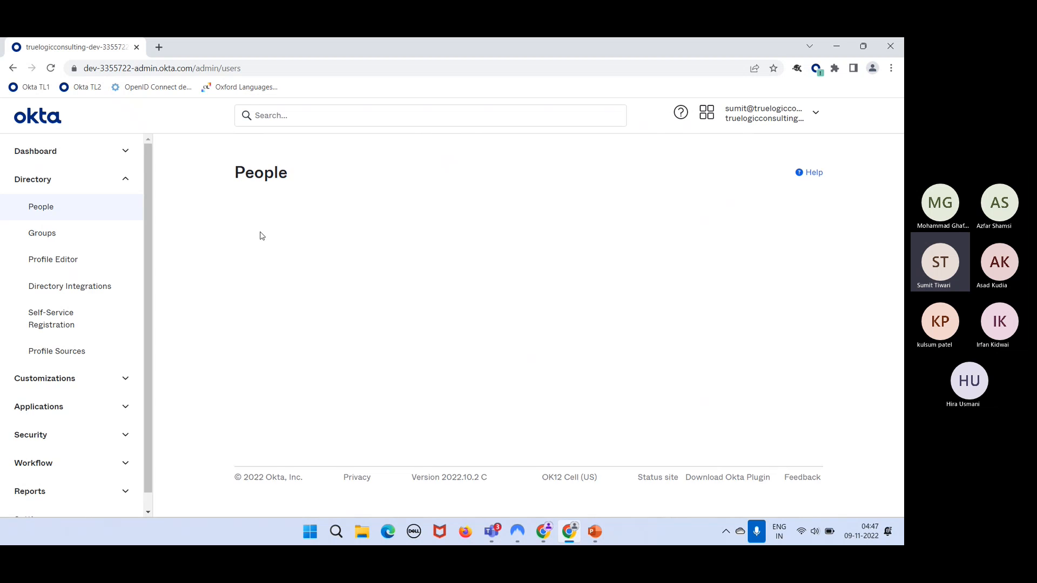
click(267, 210)
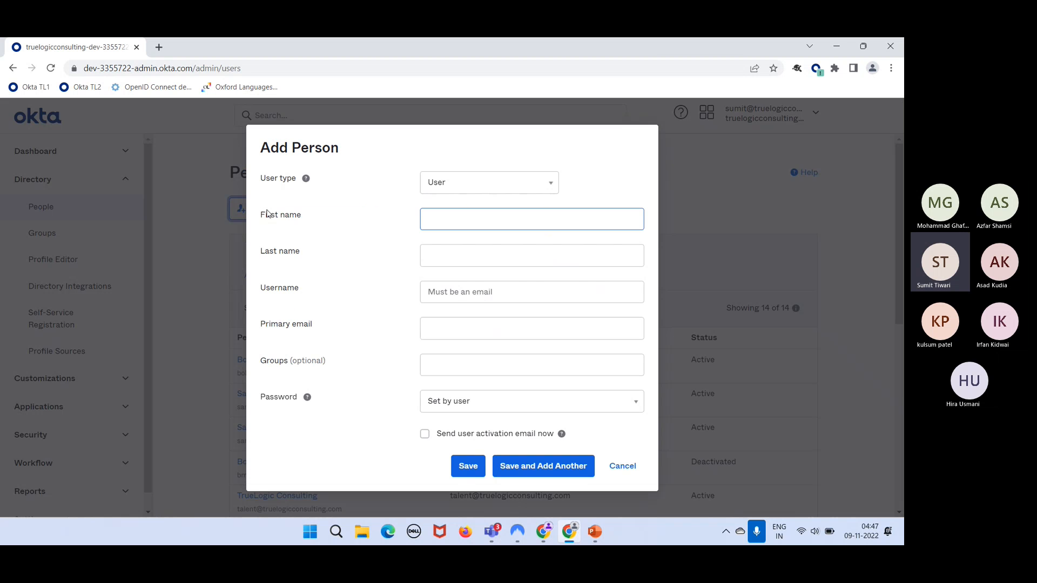
- Enter the person's last name and e-mail username, then attempt to save
click(360, 234)
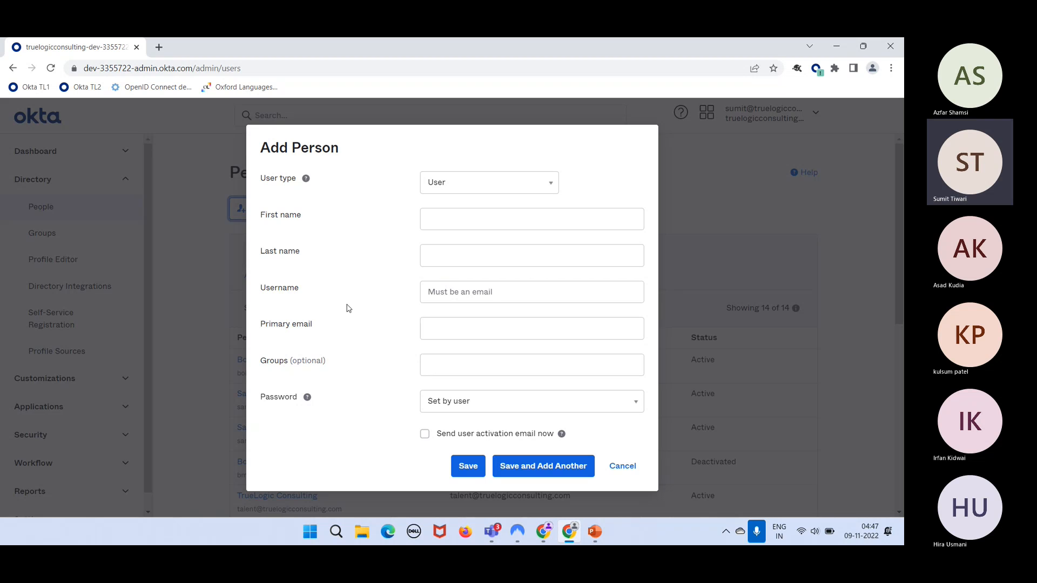
click(447, 254)
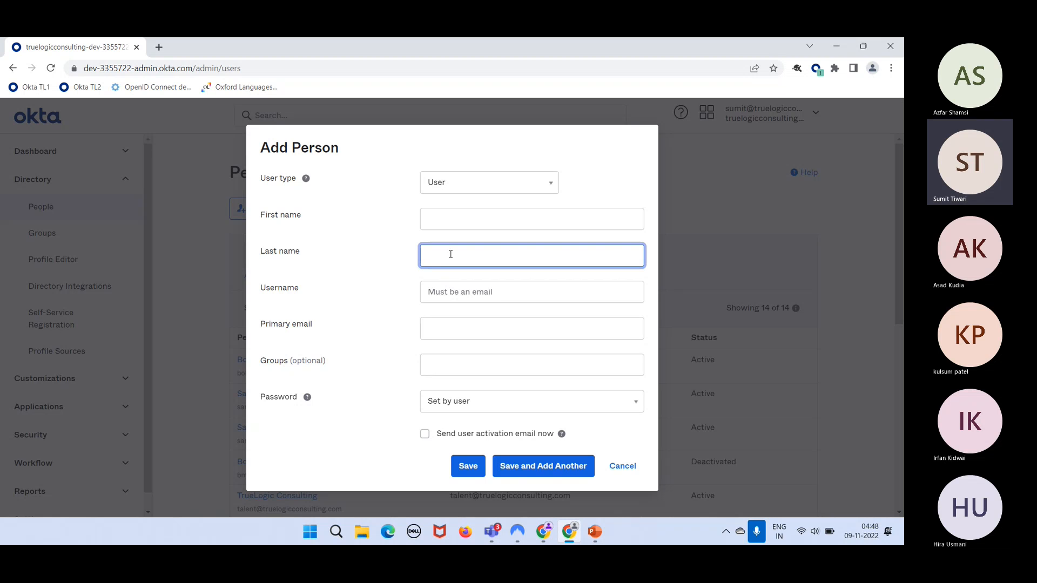
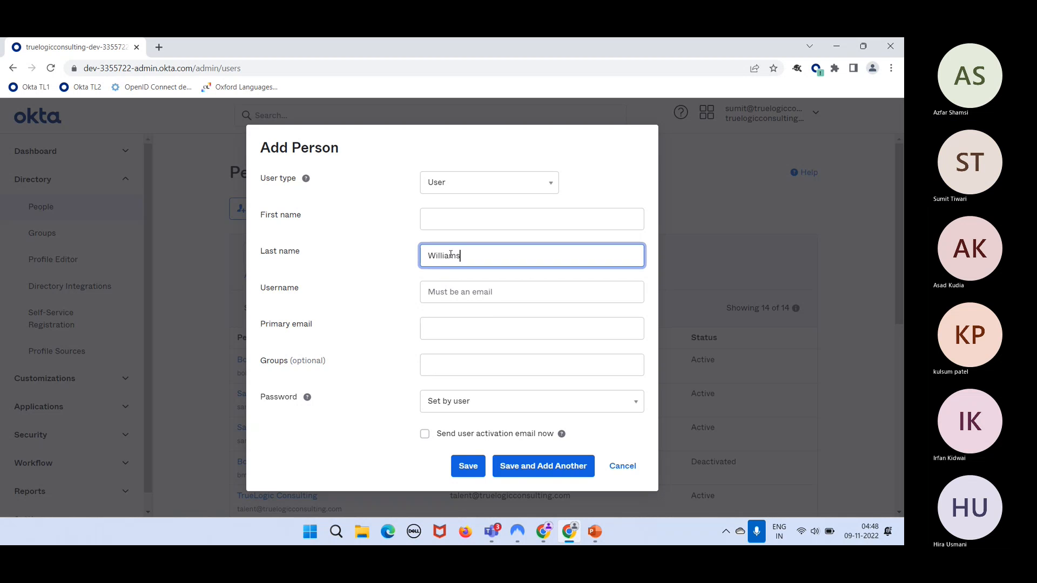
click(463, 294)
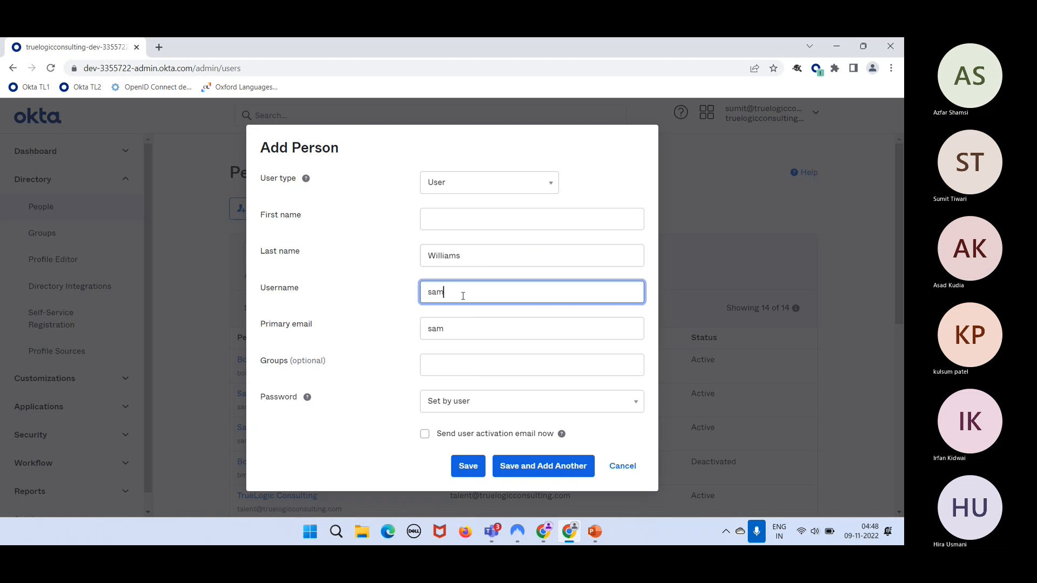
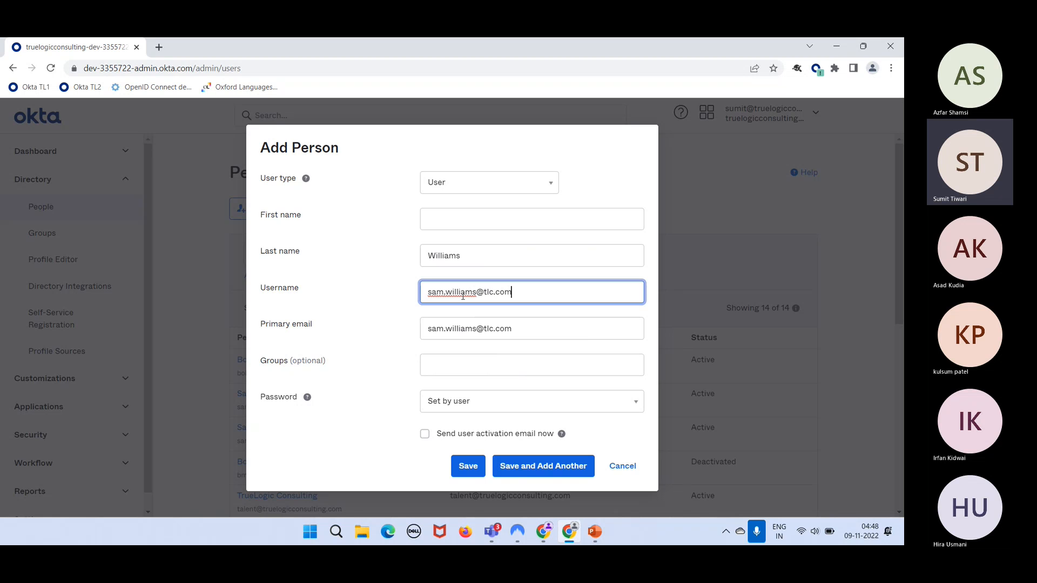
click(469, 466)
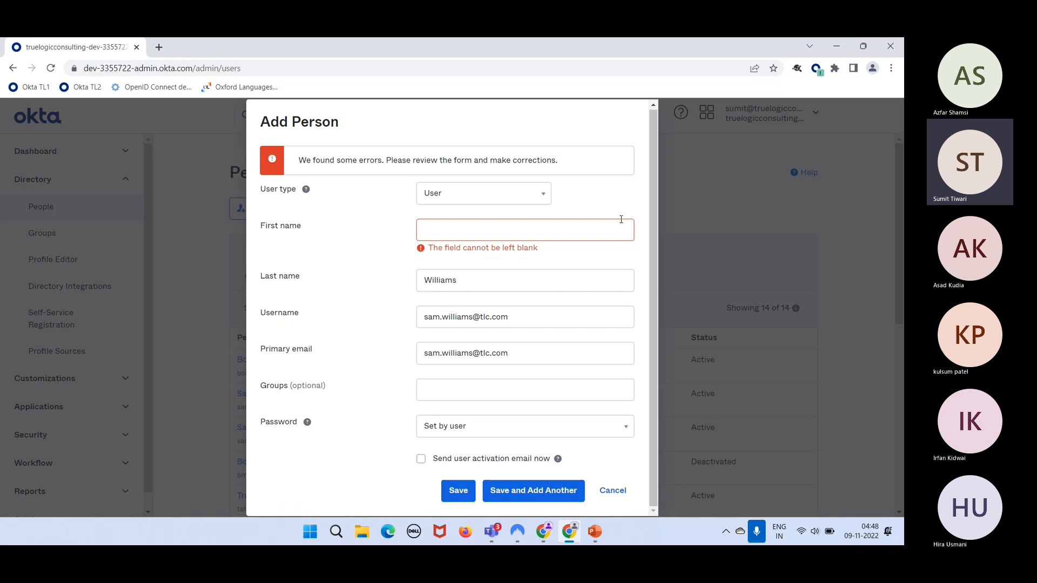
- Fill in the first name, then re-enter the last name after a blank-field save error
click(460, 226)
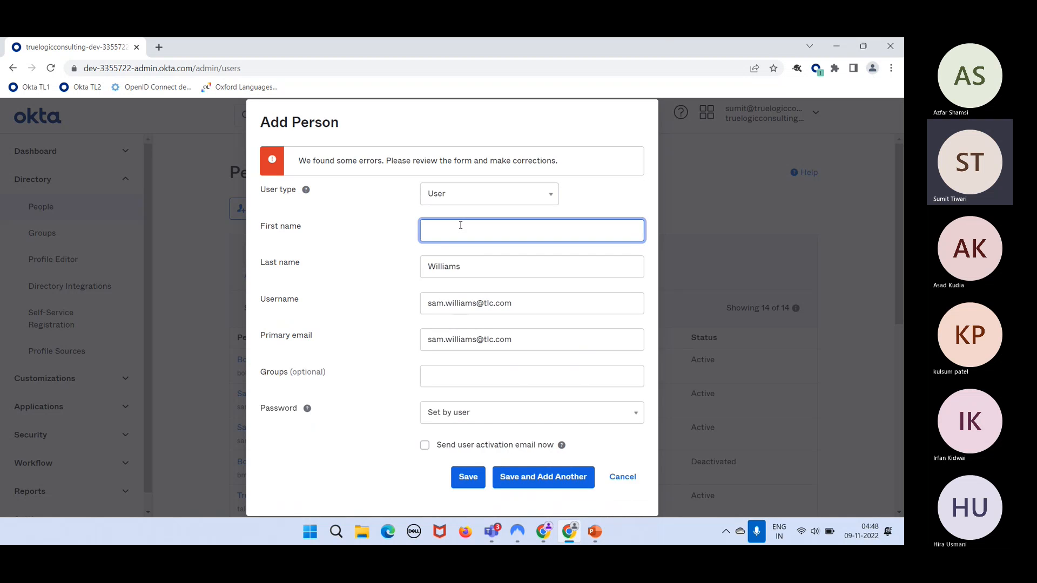
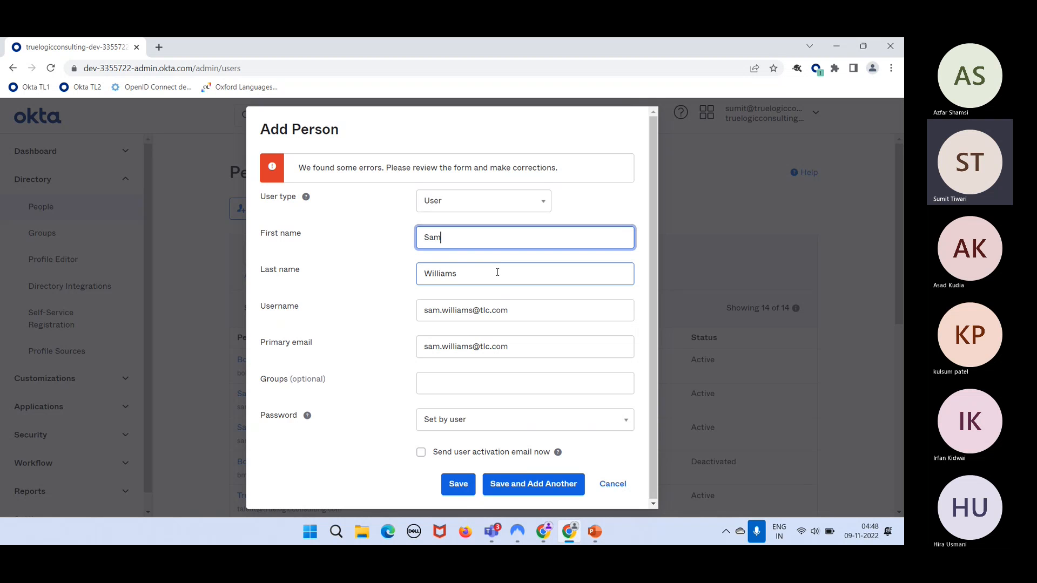
key(Tab)
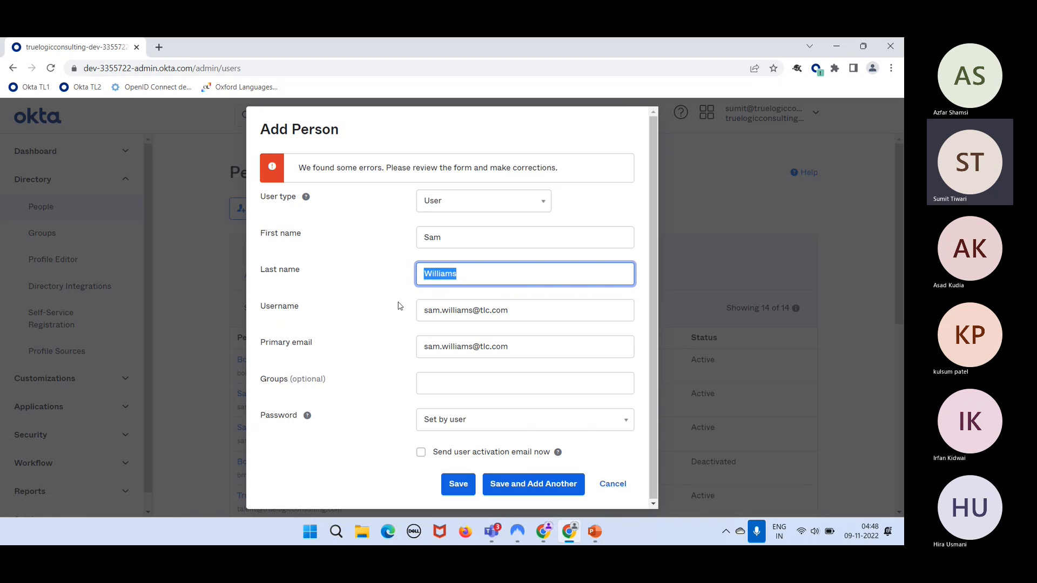
key(BackSpace)
click(450, 488)
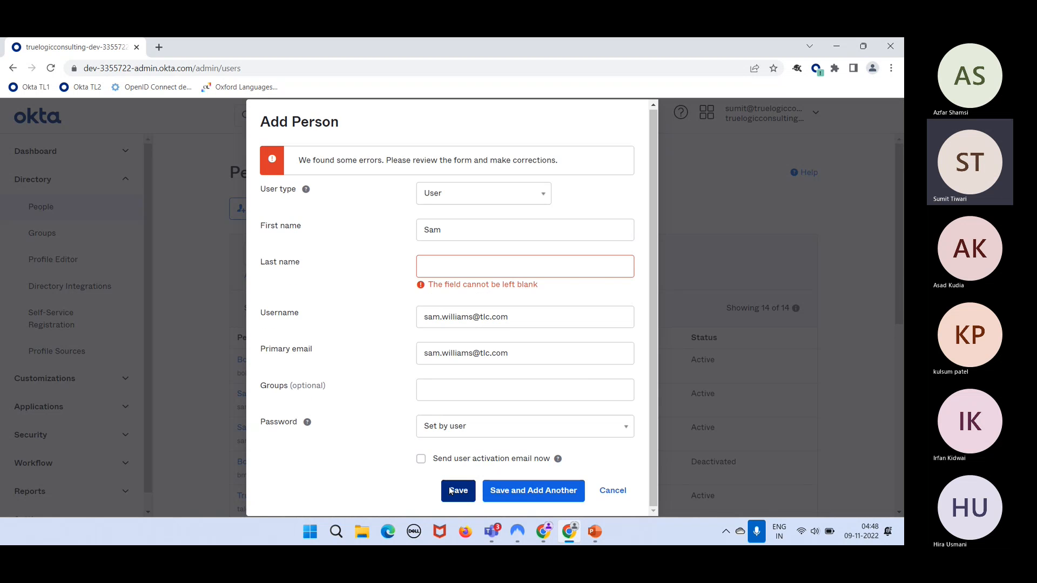
click(502, 274)
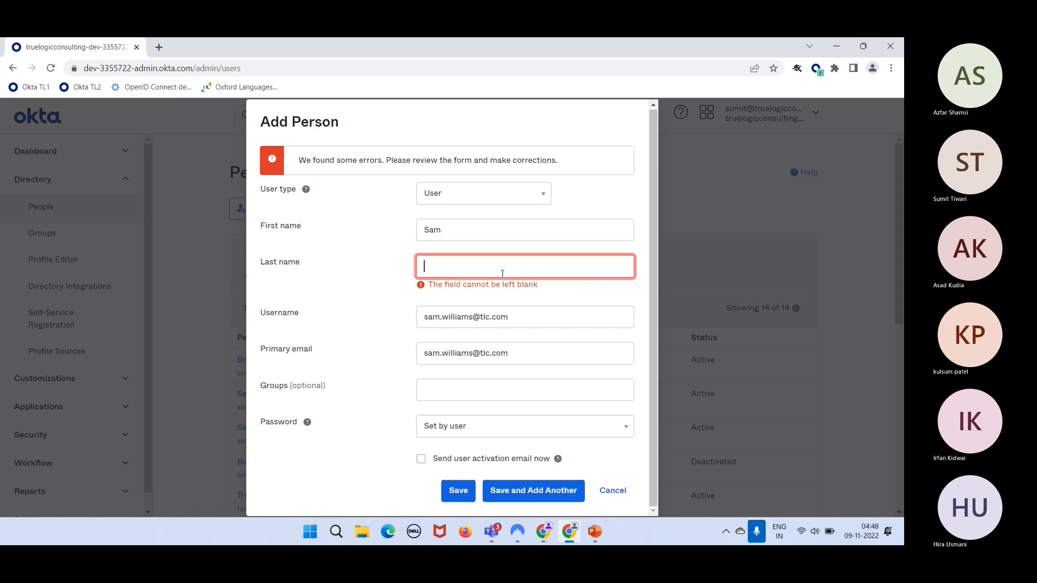
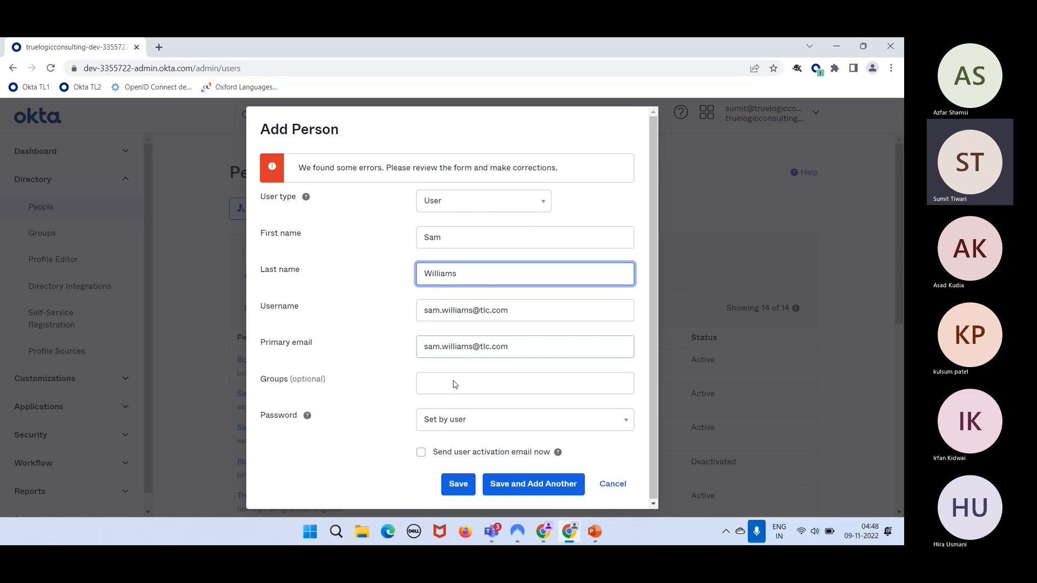
- Save the new person, returning to the dev-3355722 People list of 14 users
click(453, 485)
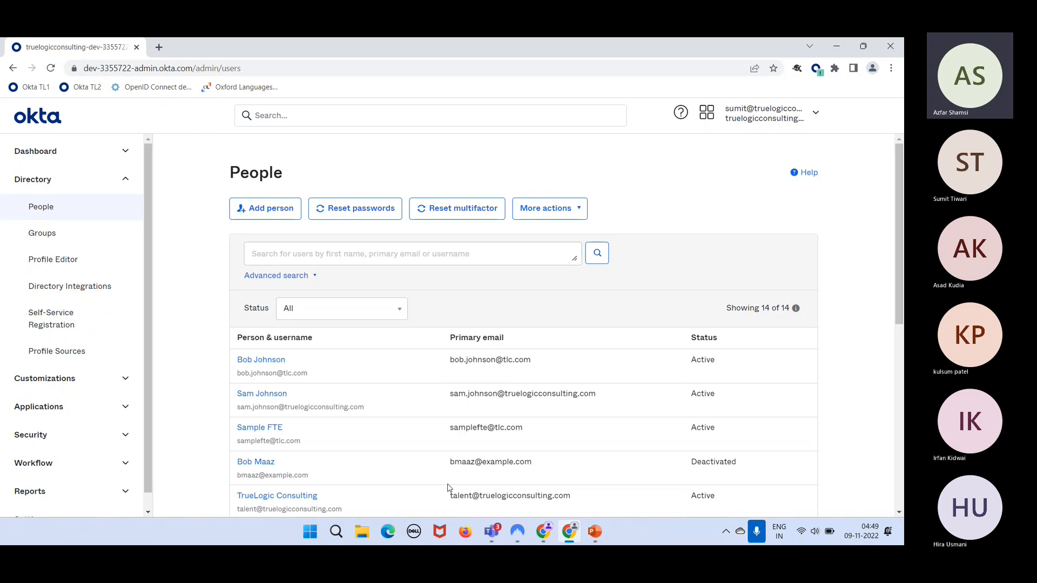
- Open a fresh, blank Add Person form from the dev-3355722 People page
click(281, 217)
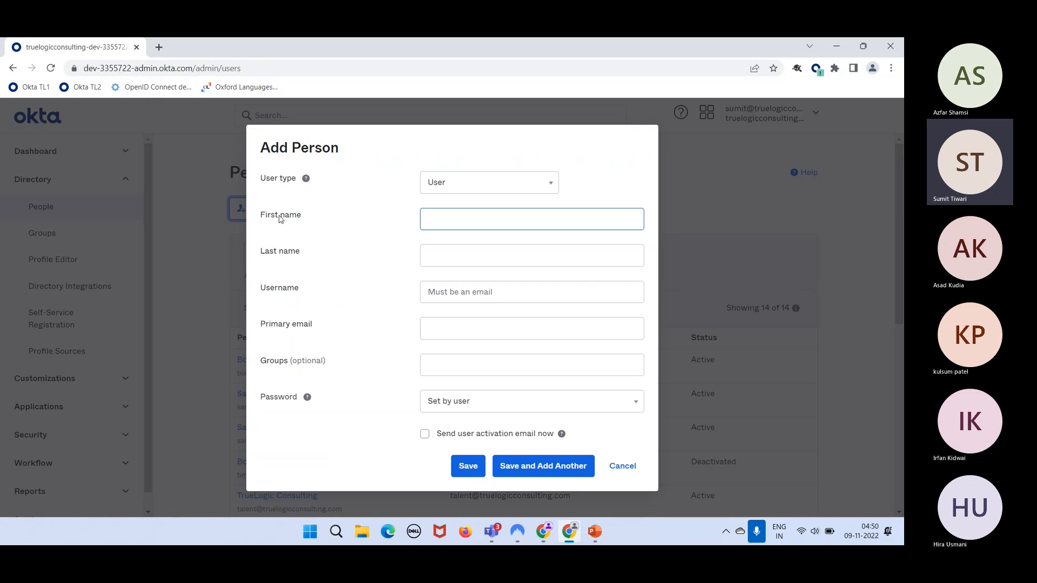
click(405, 201)
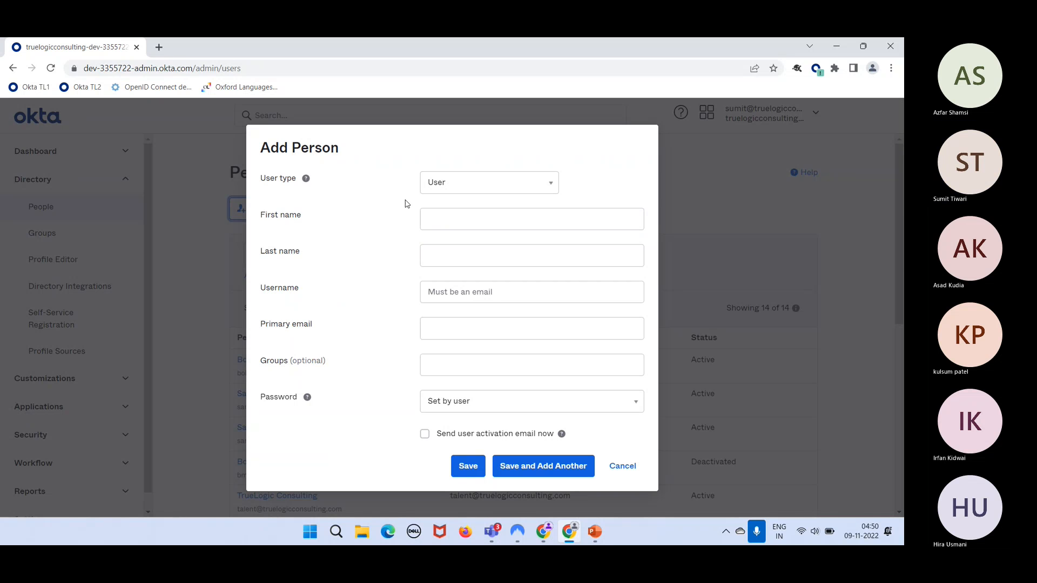
- Leave 'Send user activation email now' unchecked and cancel the empty Add Person form
click(425, 435)
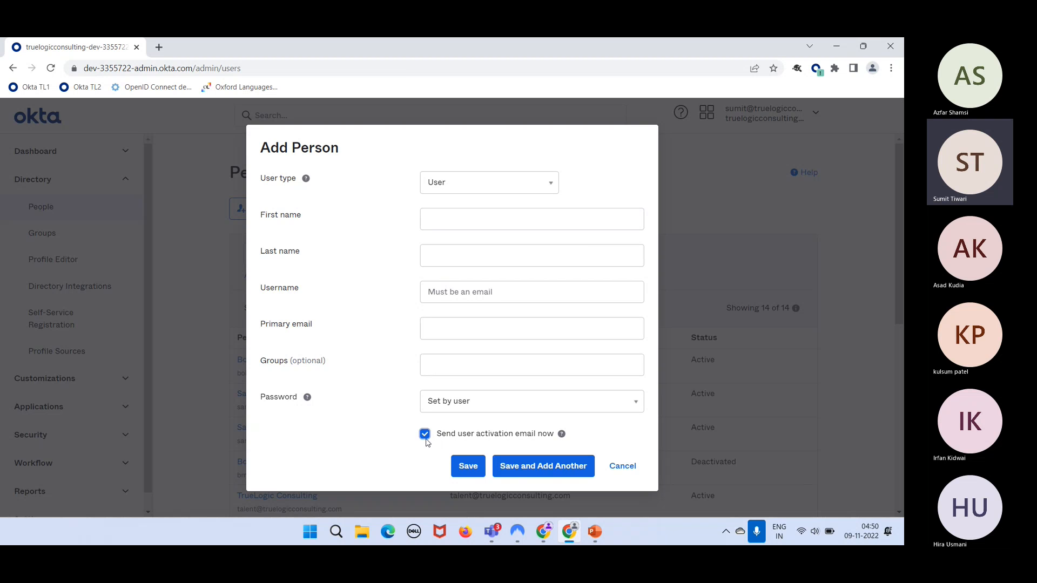
click(426, 442)
click(441, 435)
click(442, 436)
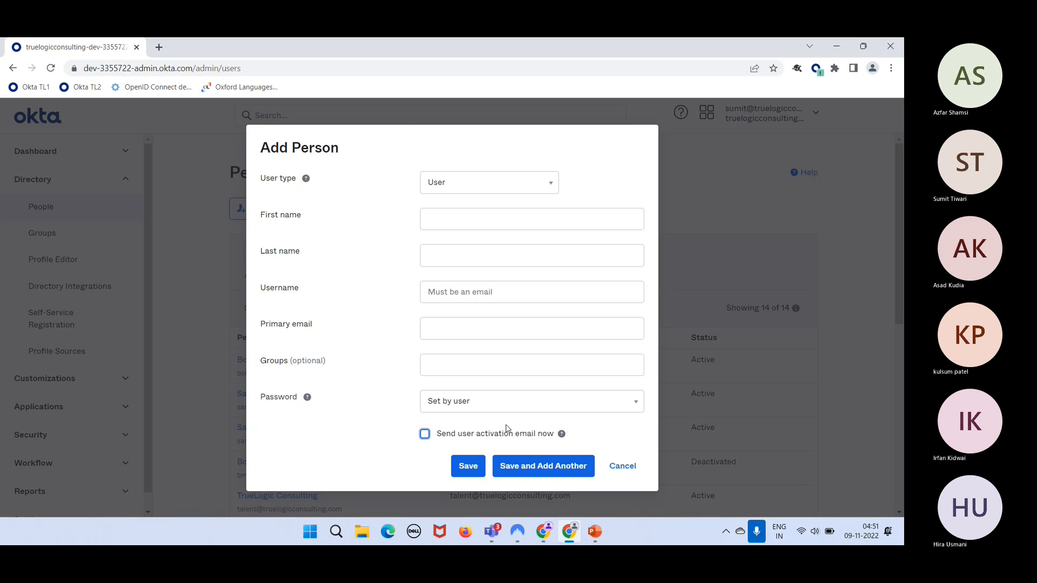
click(623, 468)
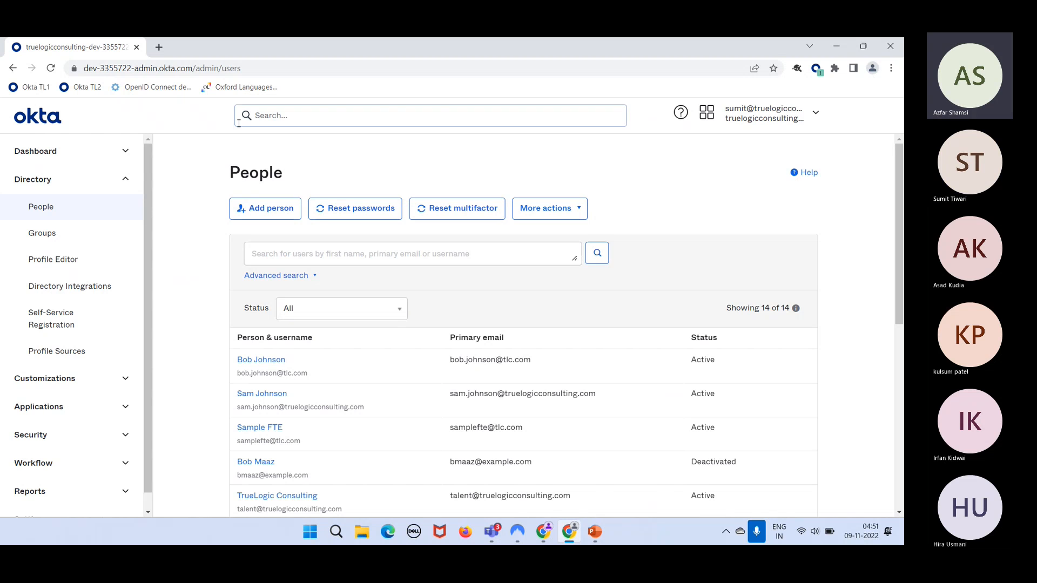
- Reload People to show the new Staged user (15 of 15) and start activating them
click(52, 70)
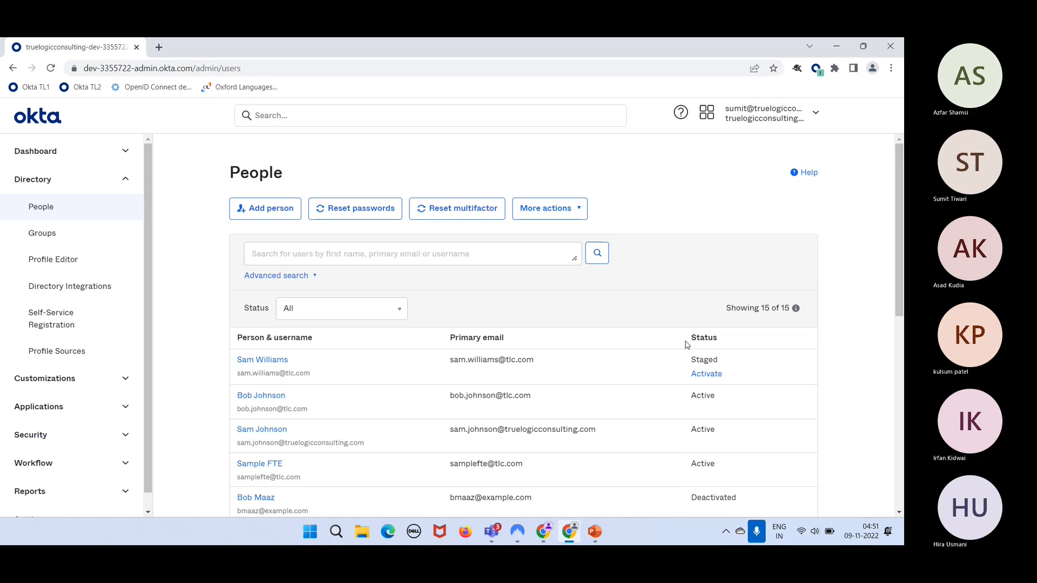
double_click(701, 361)
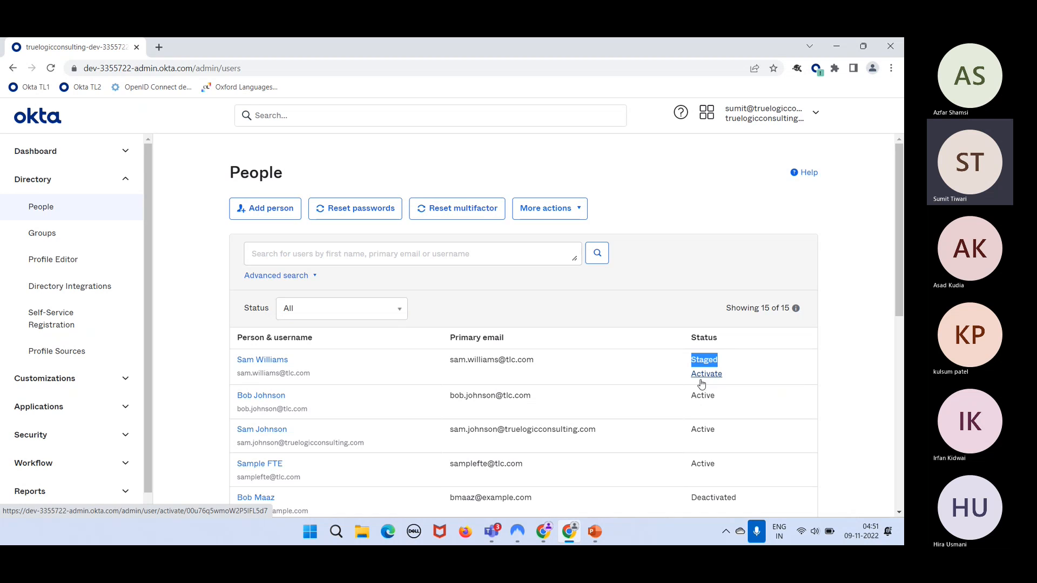
click(701, 374)
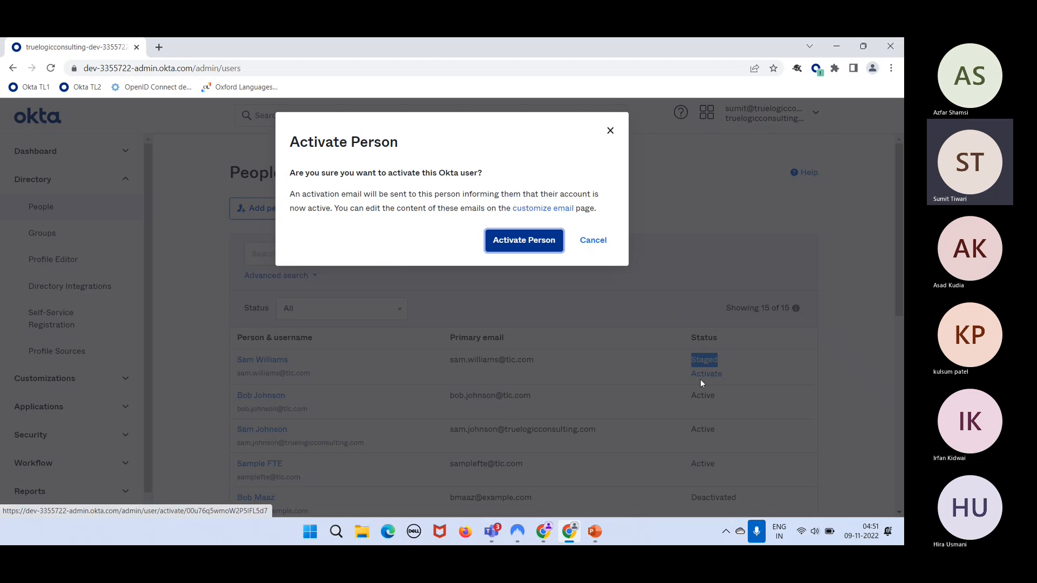
- Activate the new user so they show Pending user action, then open their profile
click(497, 242)
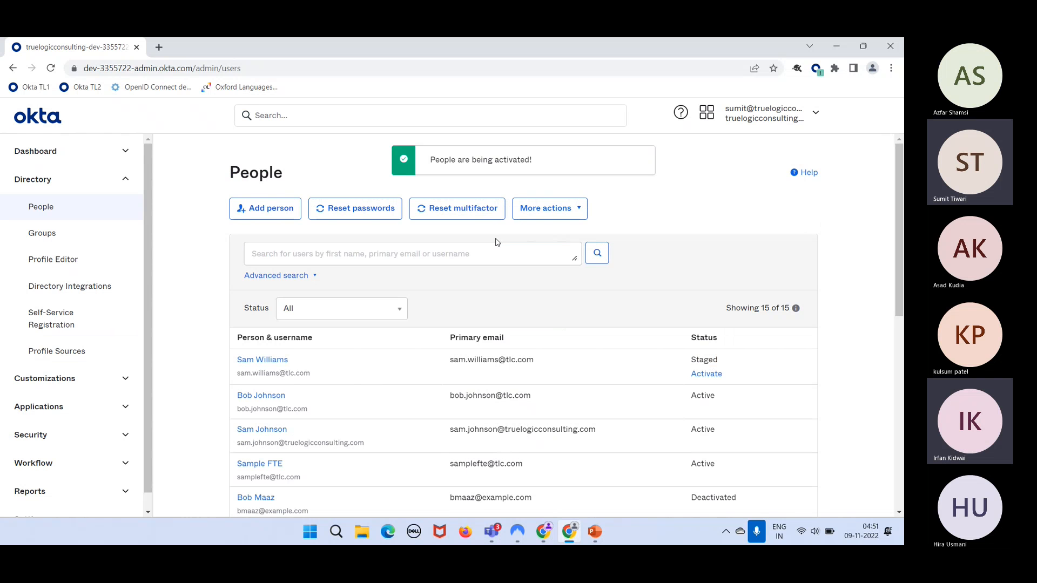
click(50, 69)
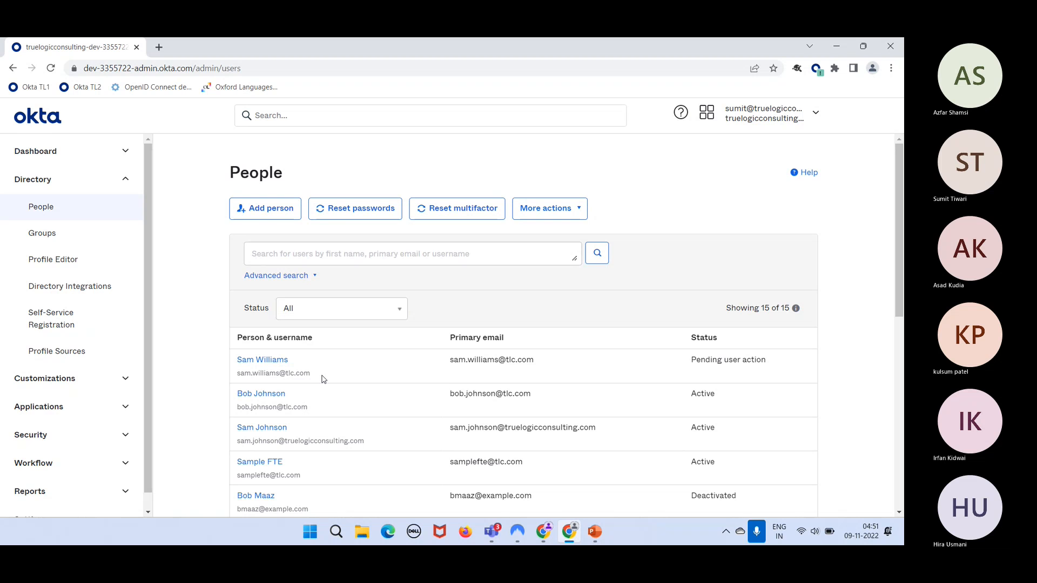
click(266, 363)
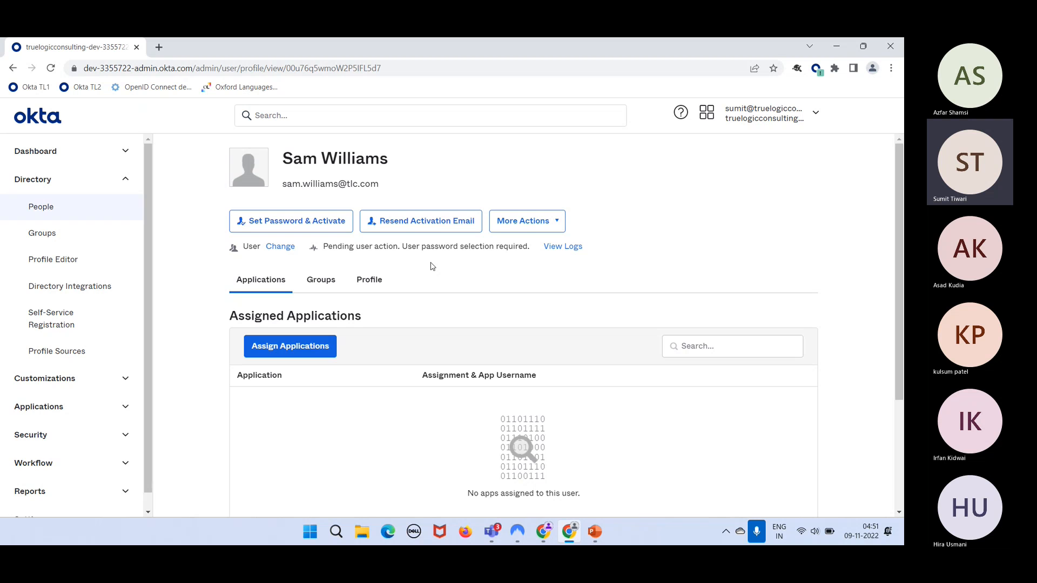
- Give the new user a temporary password with Set Password & Activate, leaving their password expired
click(336, 227)
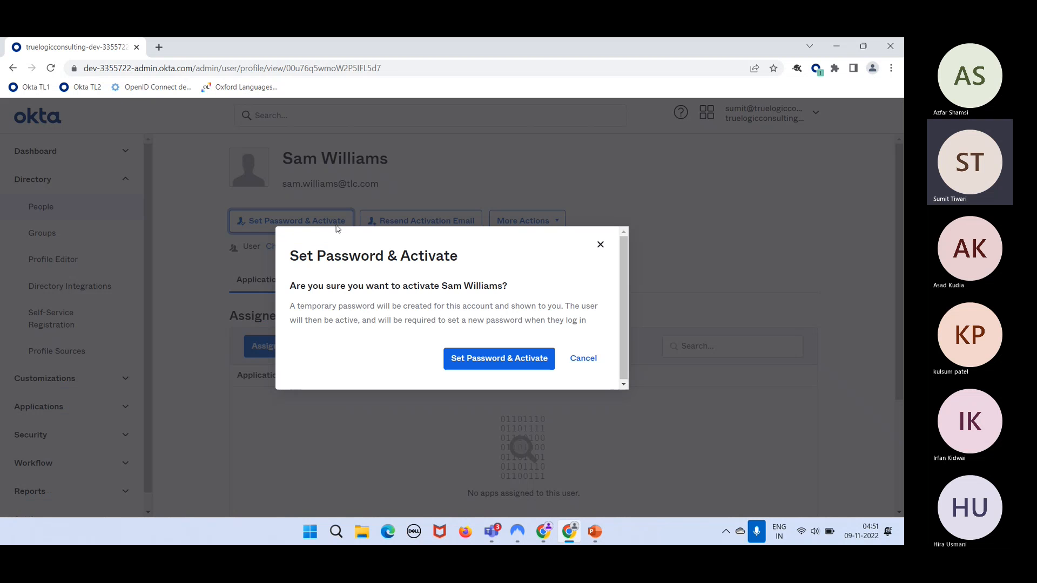
click(480, 362)
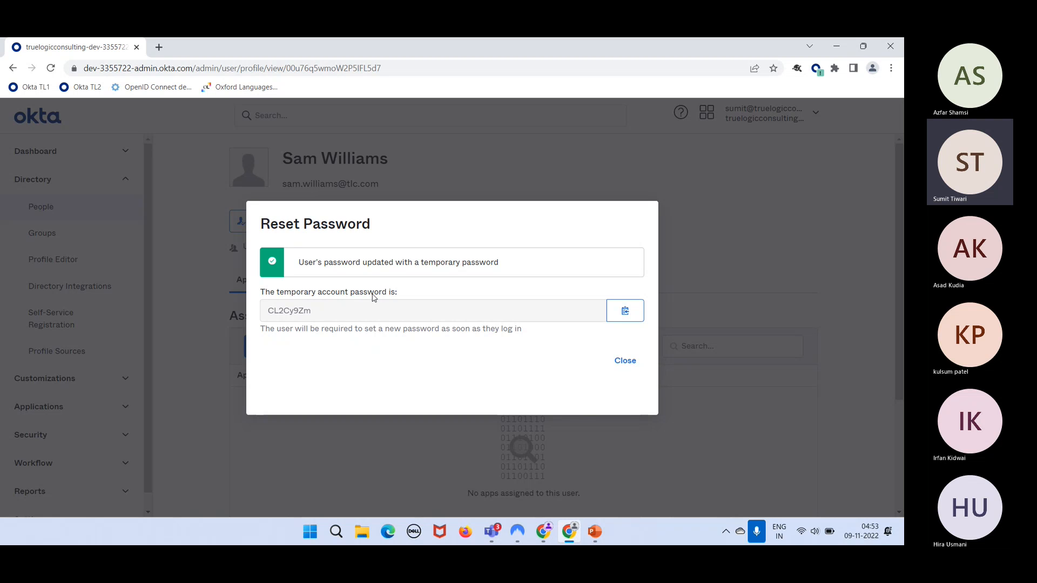
click(622, 362)
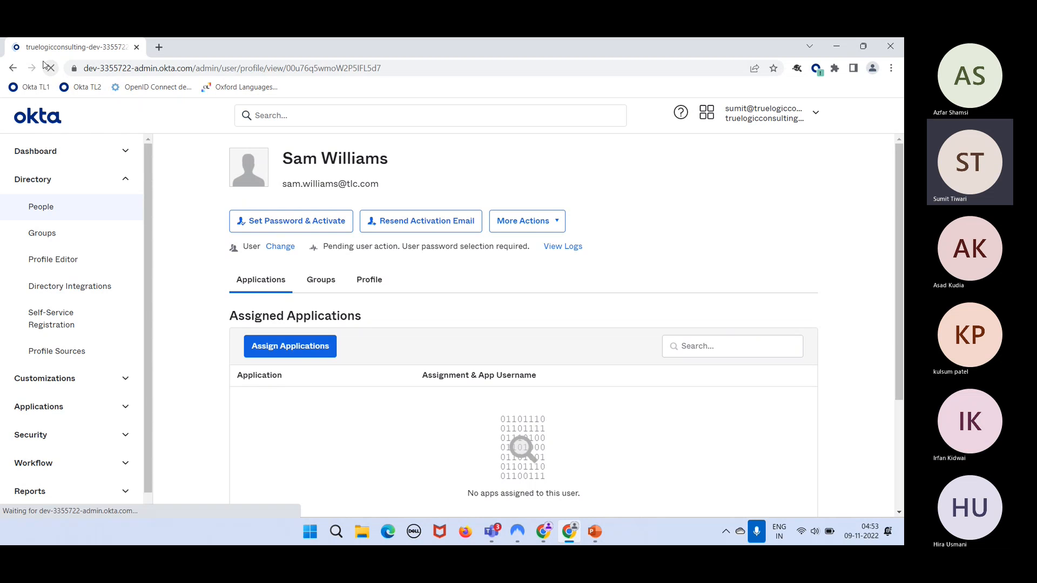
click(46, 66)
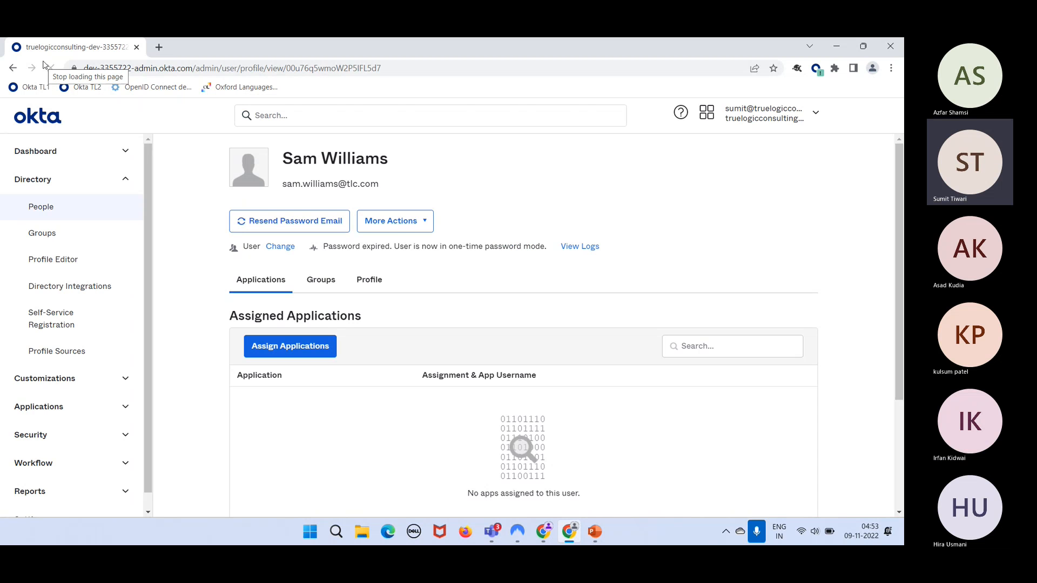
double_click(378, 246)
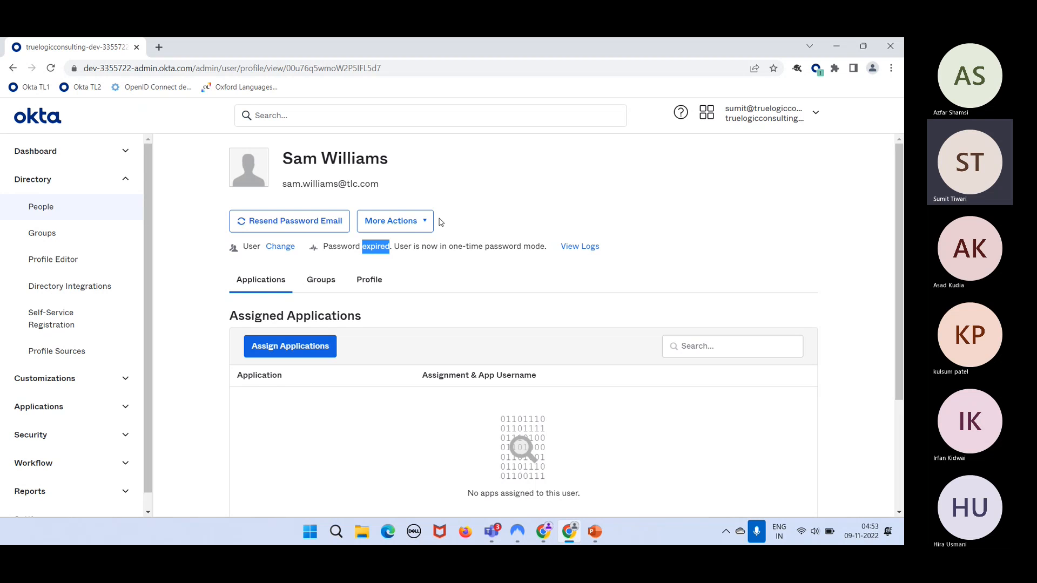
click(421, 225)
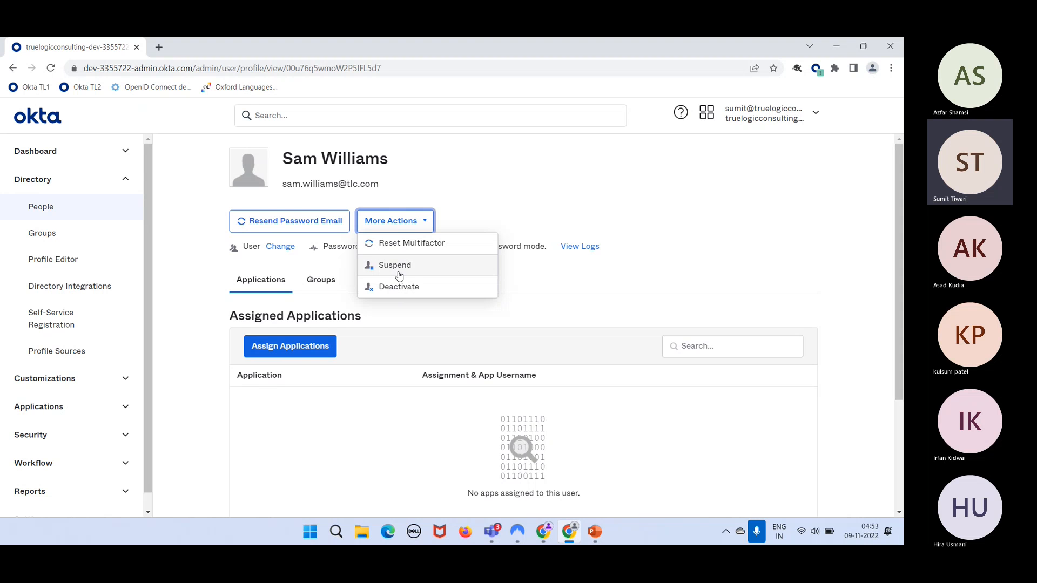
click(408, 294)
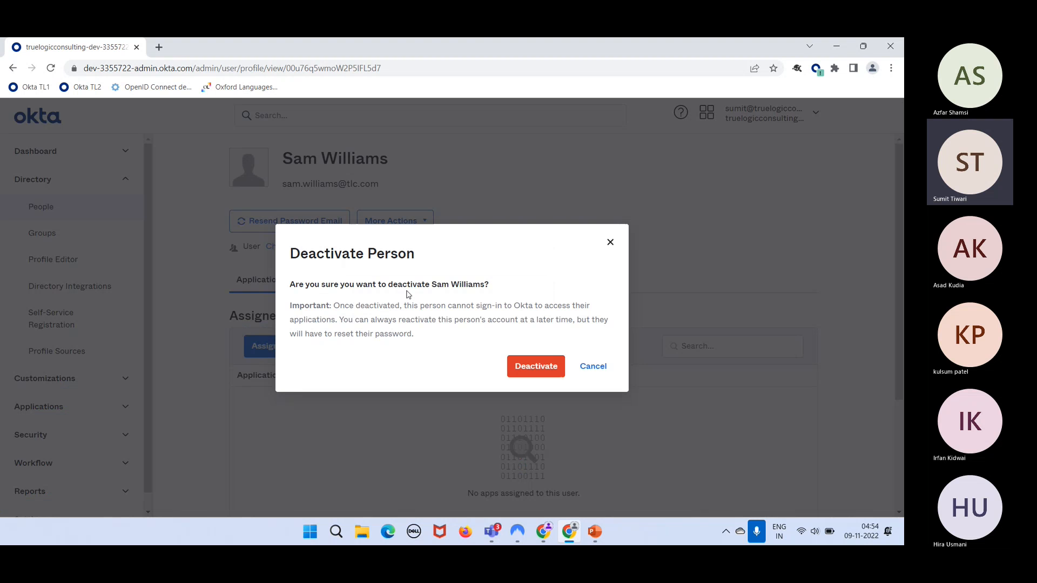
click(536, 366)
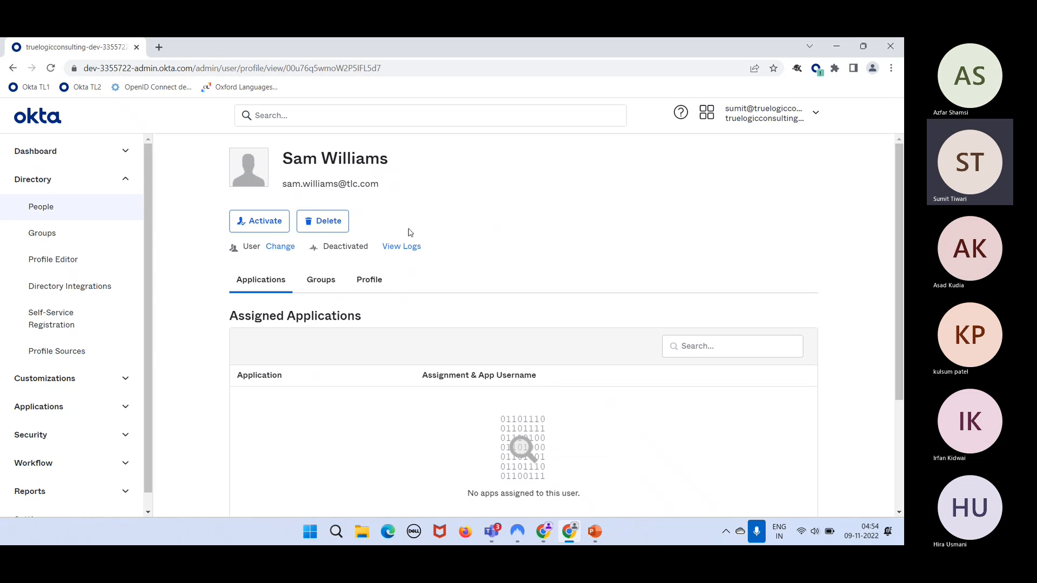
double_click(345, 247)
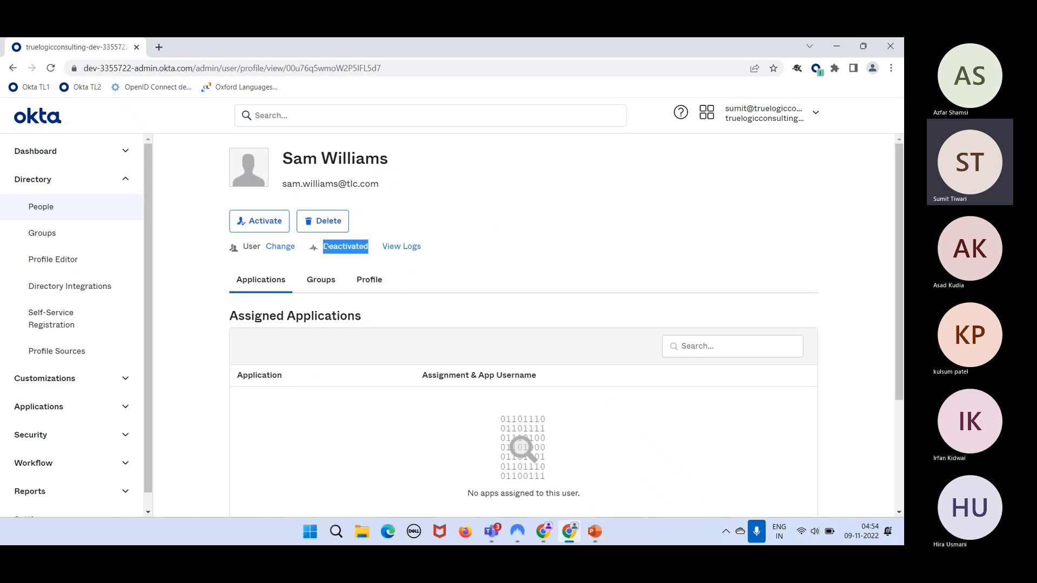
- Reactivate the deactivated user, reading the activation email note before confirming
click(268, 231)
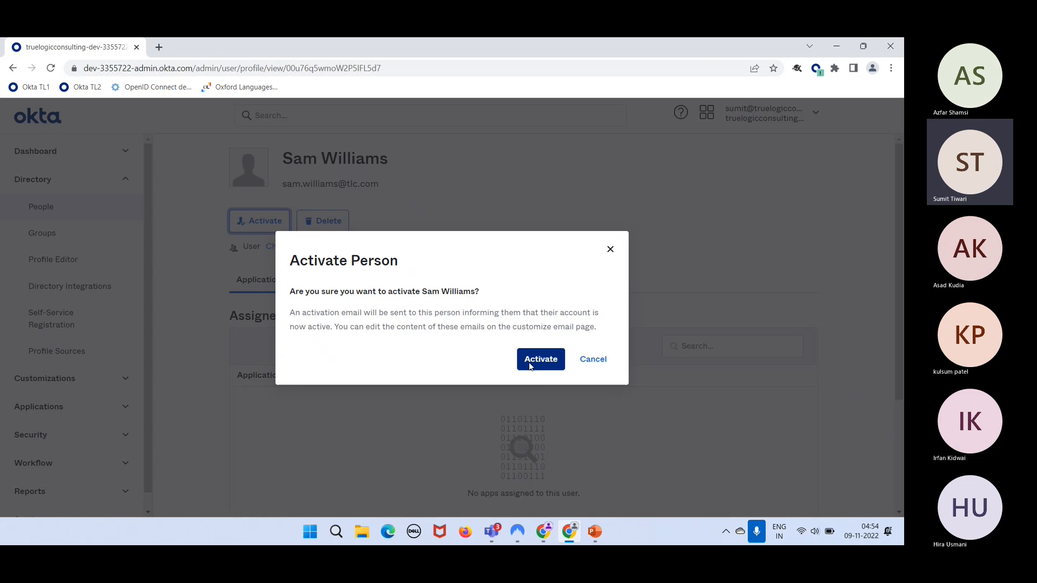
drag(304, 311, 344, 324)
click(426, 358)
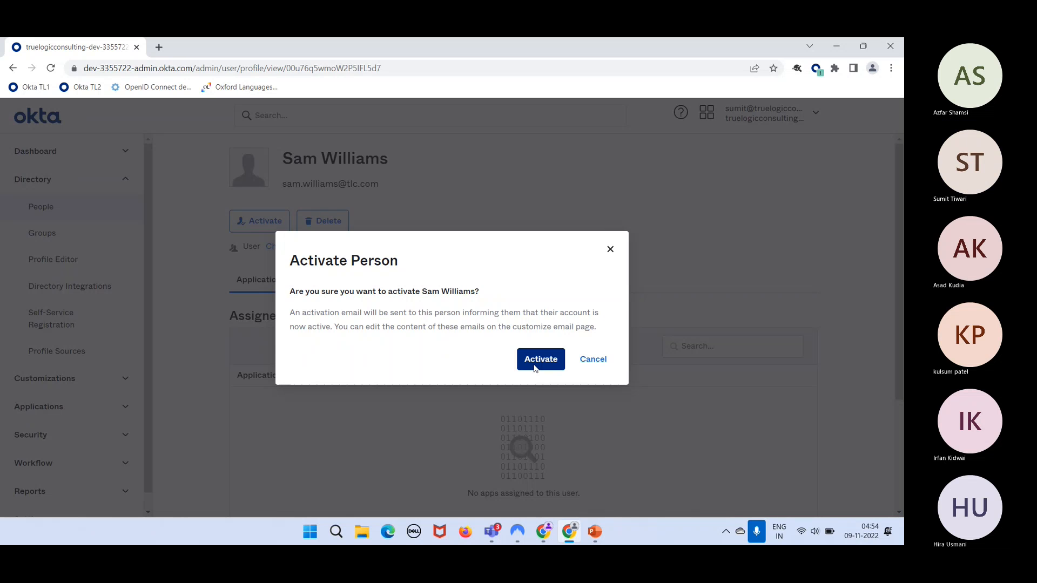
drag(302, 313, 384, 318)
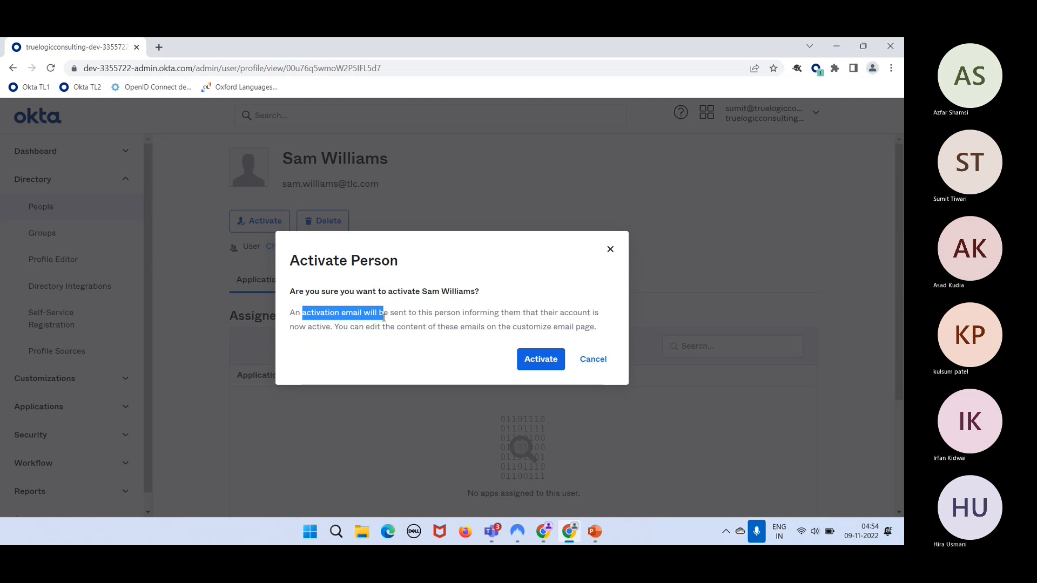
click(540, 359)
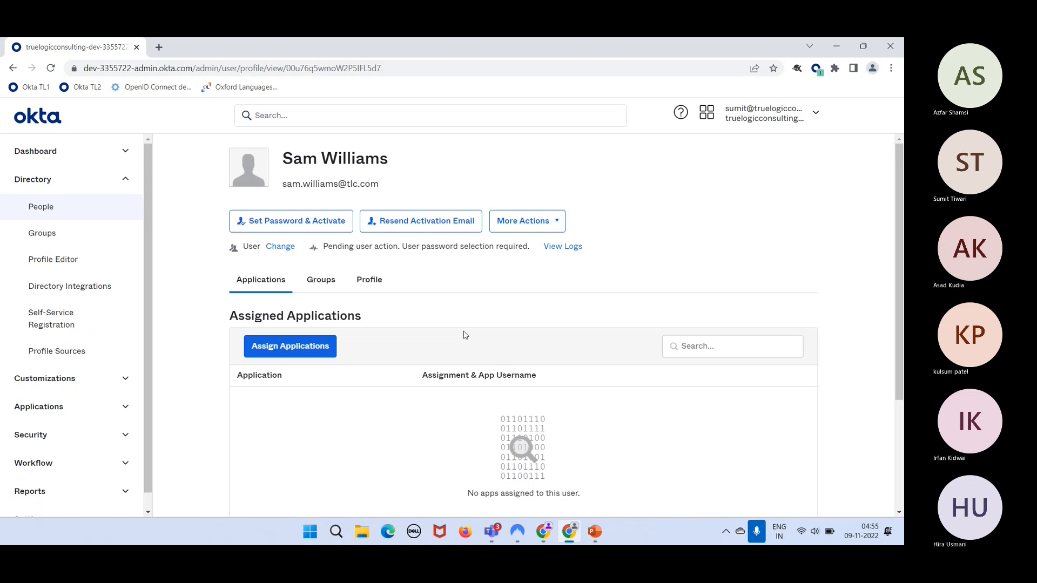
- Suspend the new user from More Actions, then unsuspend them back to Pending user action
click(529, 222)
click(520, 270)
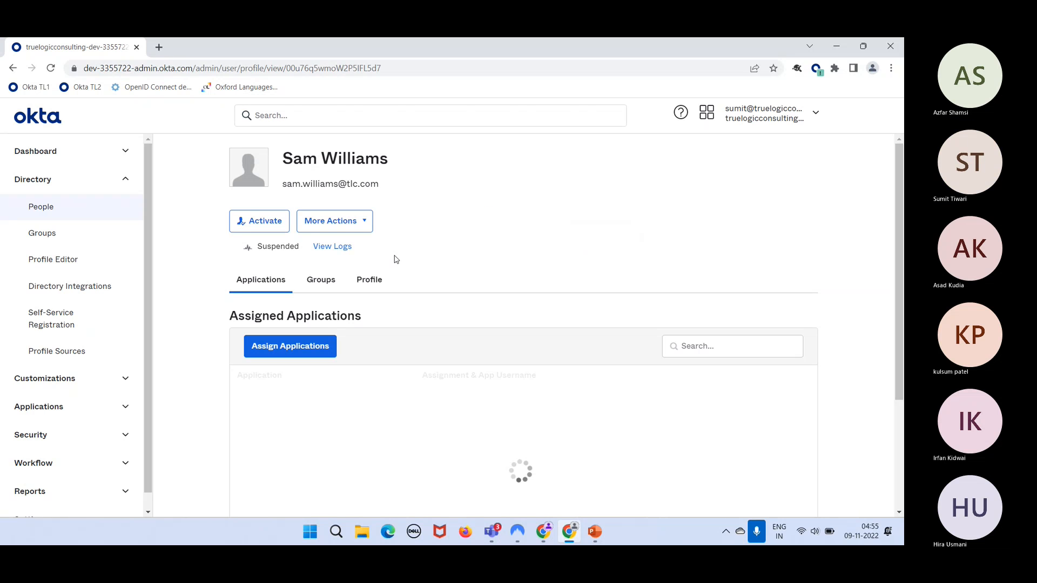
click(271, 226)
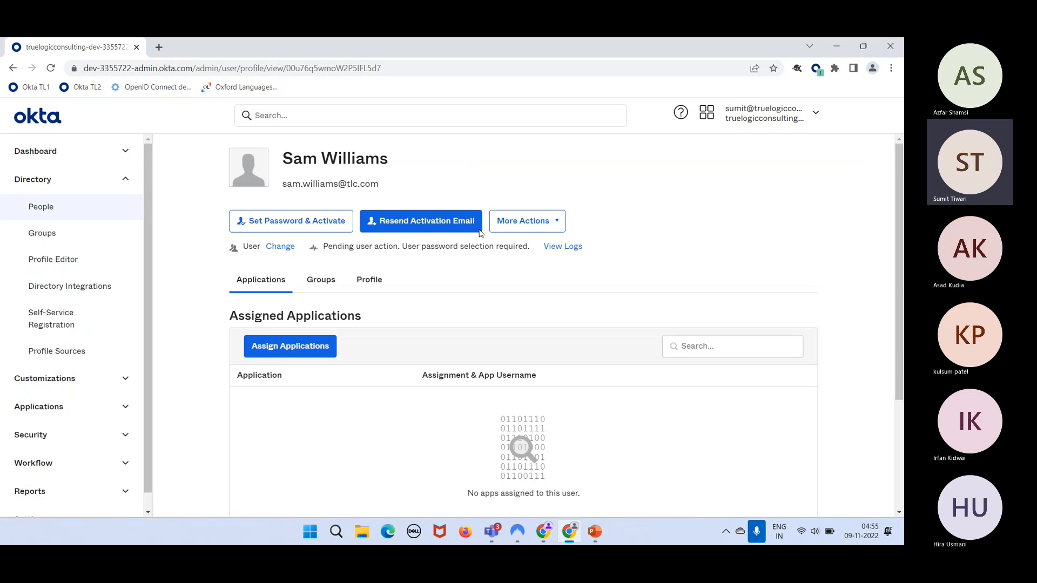
click(499, 231)
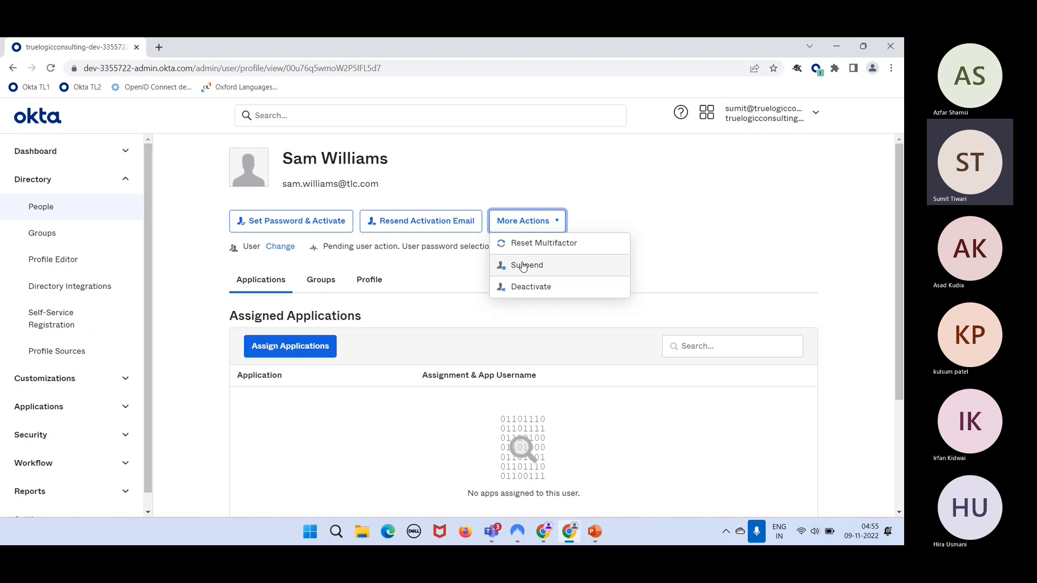
- Deactivate the new user and permanently delete them, leaving 14 users
click(522, 286)
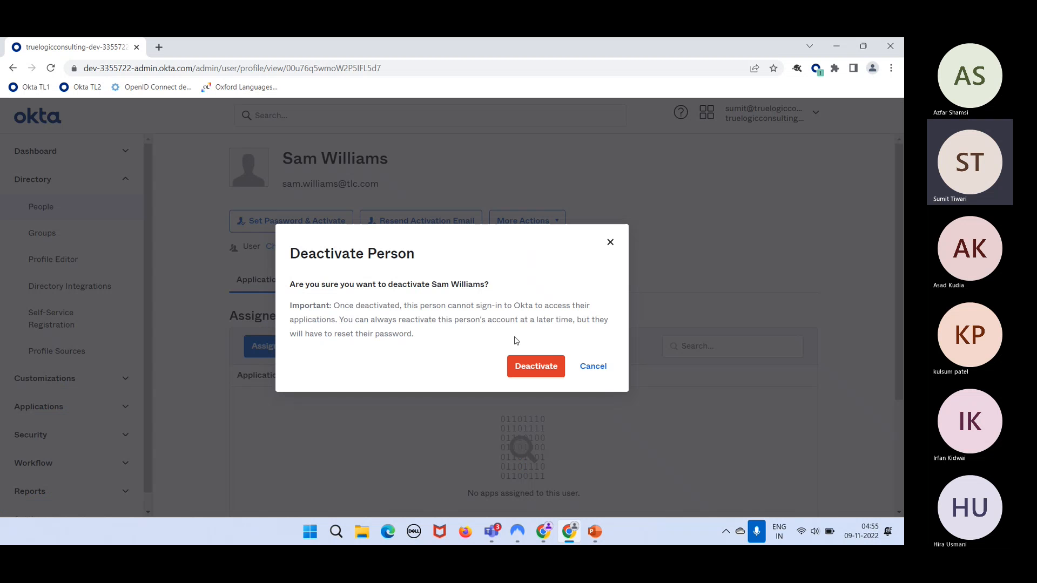
click(521, 360)
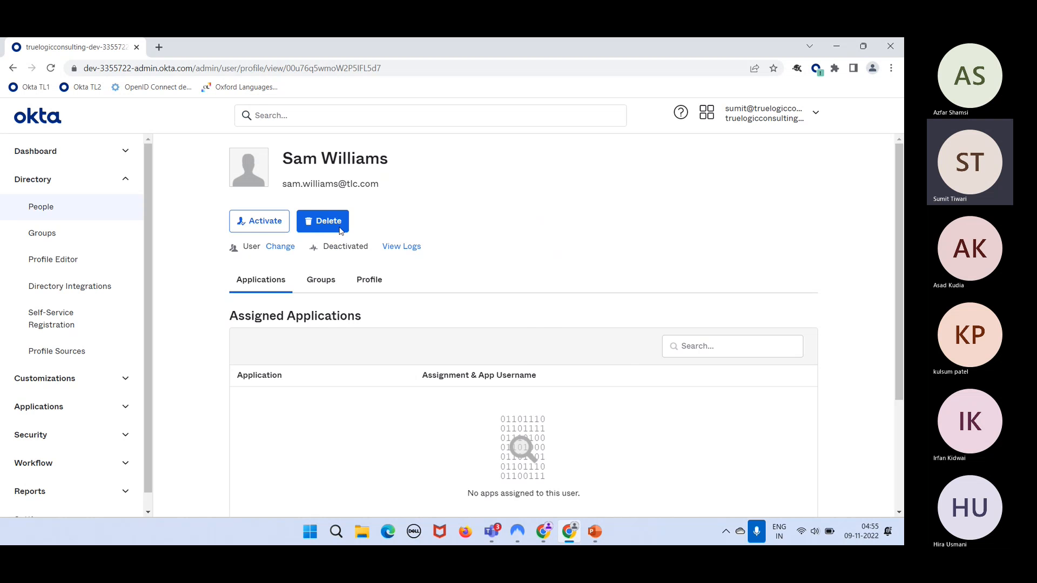
click(341, 226)
click(571, 373)
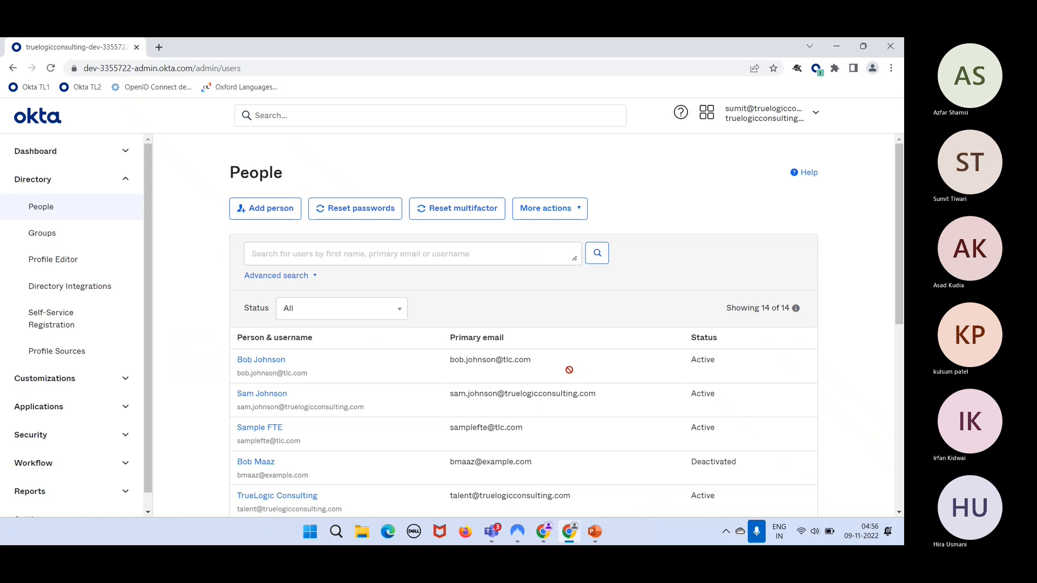
- Review the first user's Profile tab attributes and their More Actions list
scroll(546, 427, down, 1)
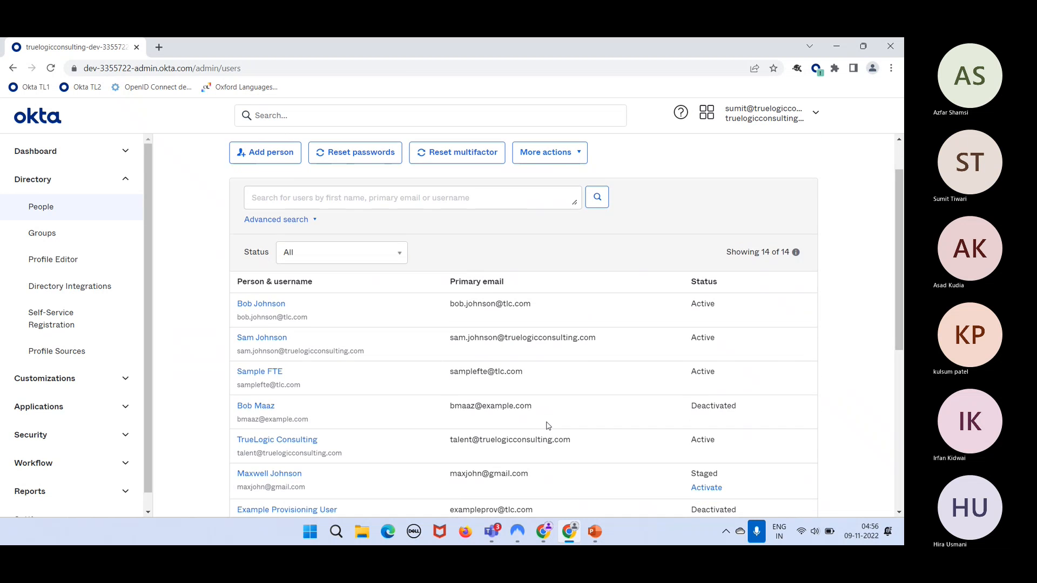
scroll(548, 426, up, 1)
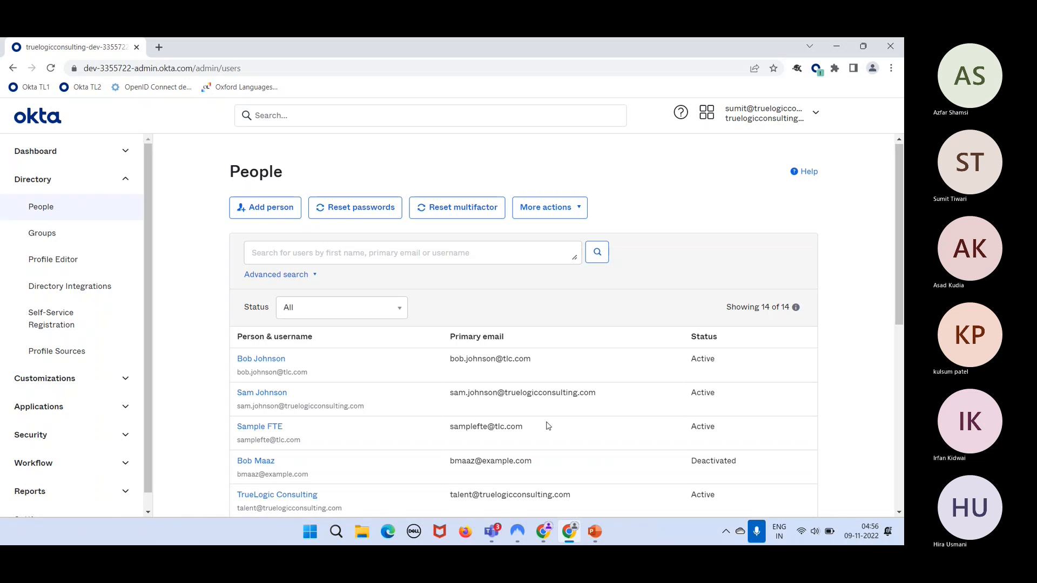
click(260, 359)
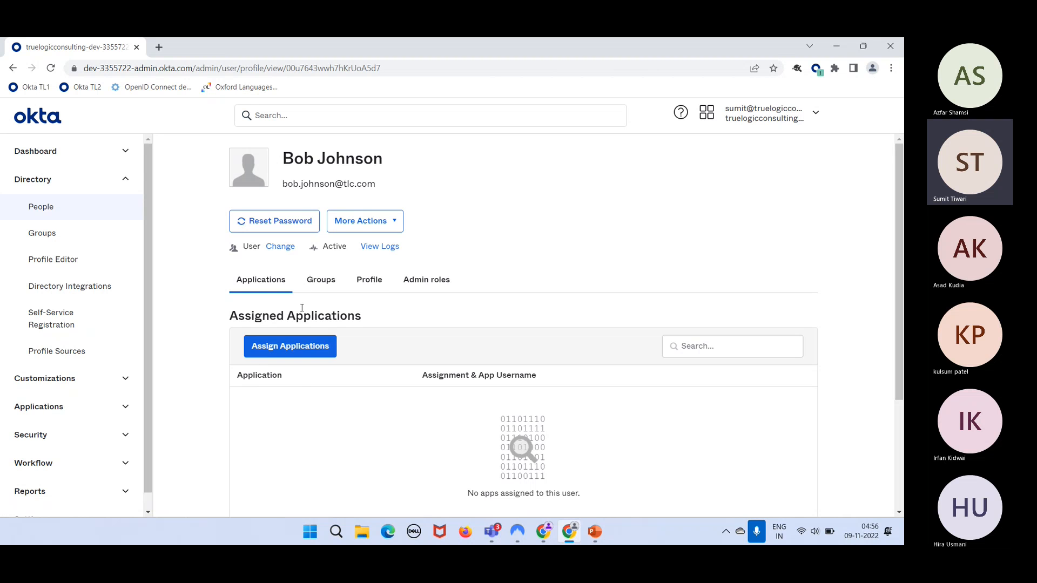
click(381, 285)
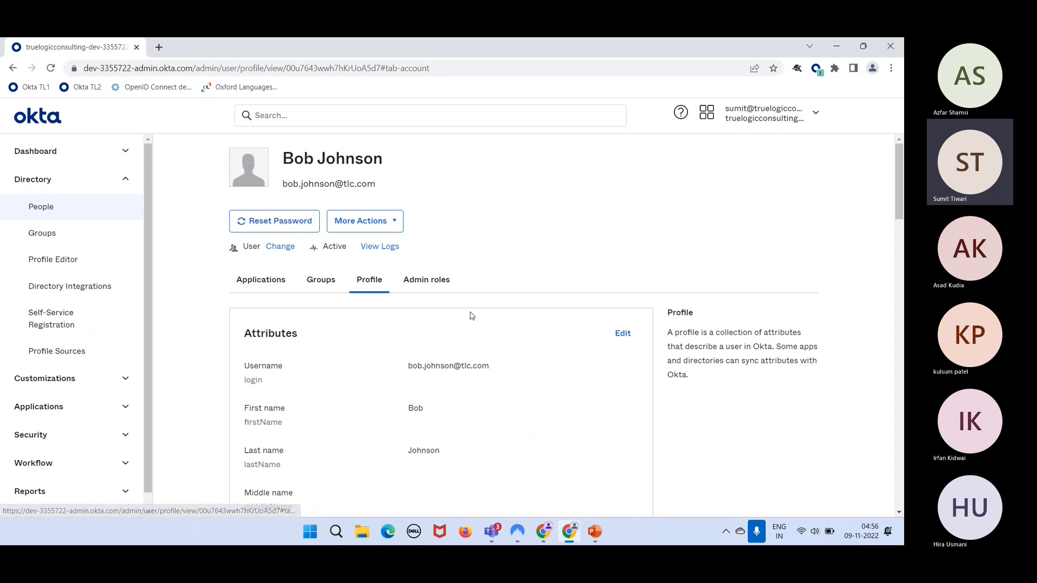
scroll(489, 363, down, 1)
scroll(490, 364, up, 1)
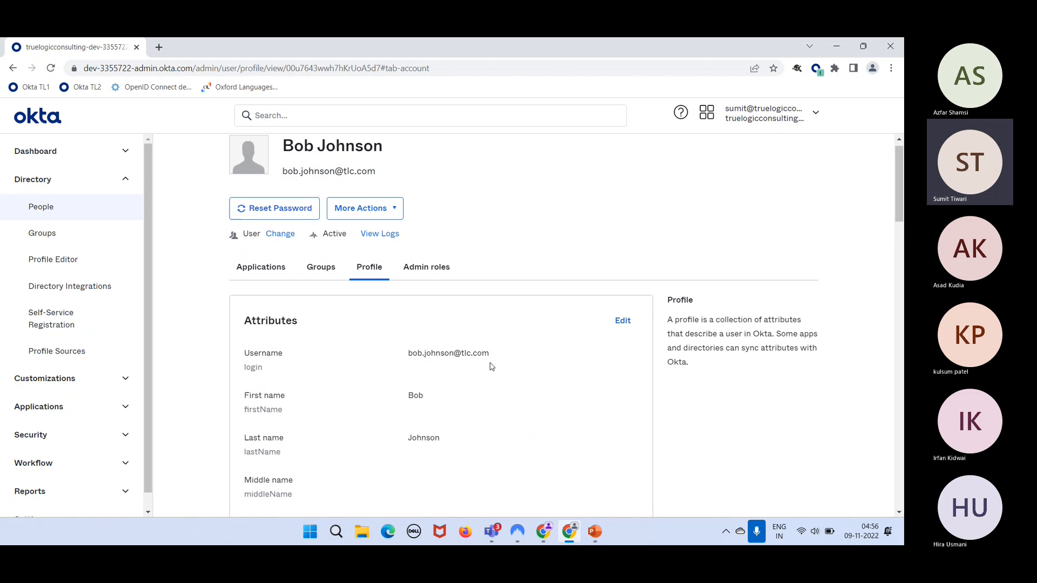
click(375, 215)
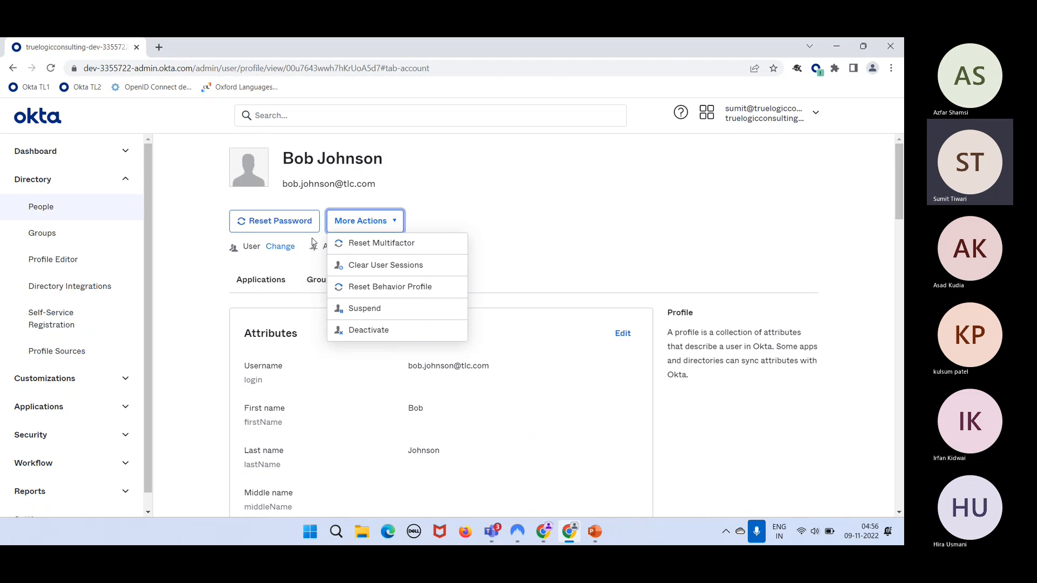
click(453, 171)
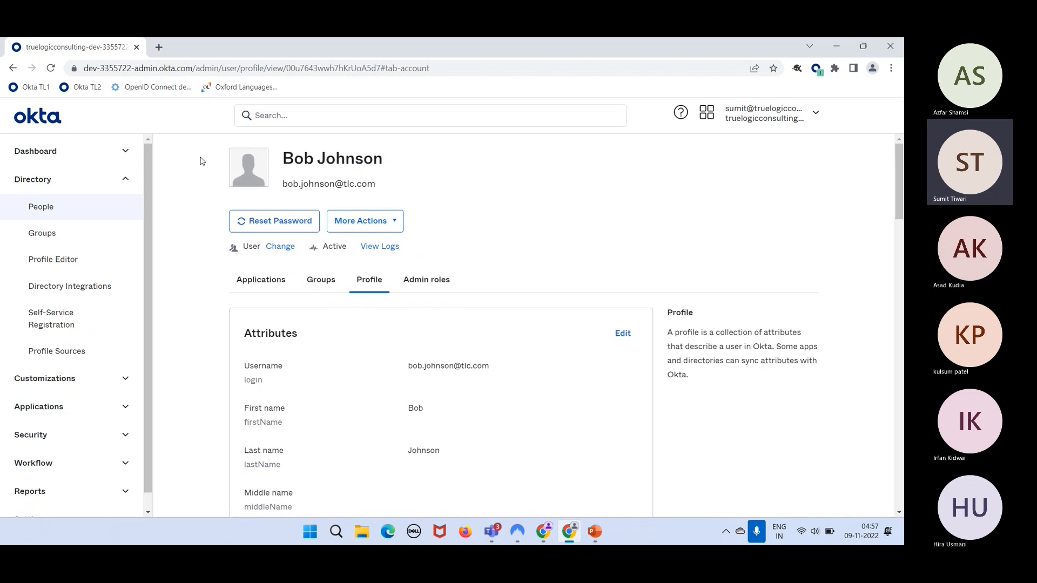
click(76, 215)
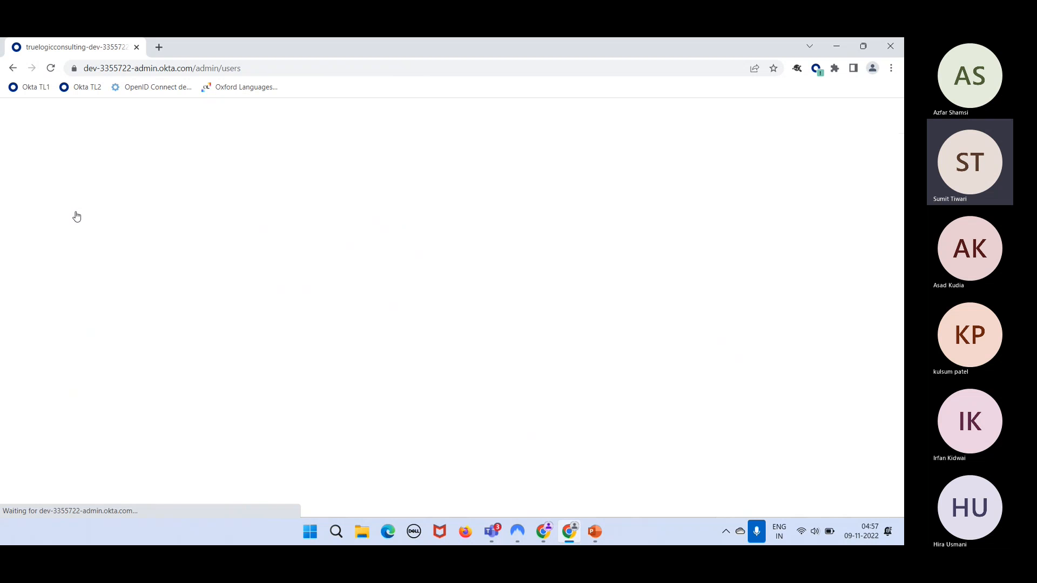
- Look over the Add person form's first and last name fields, cancelling twice without adding anyone
click(262, 208)
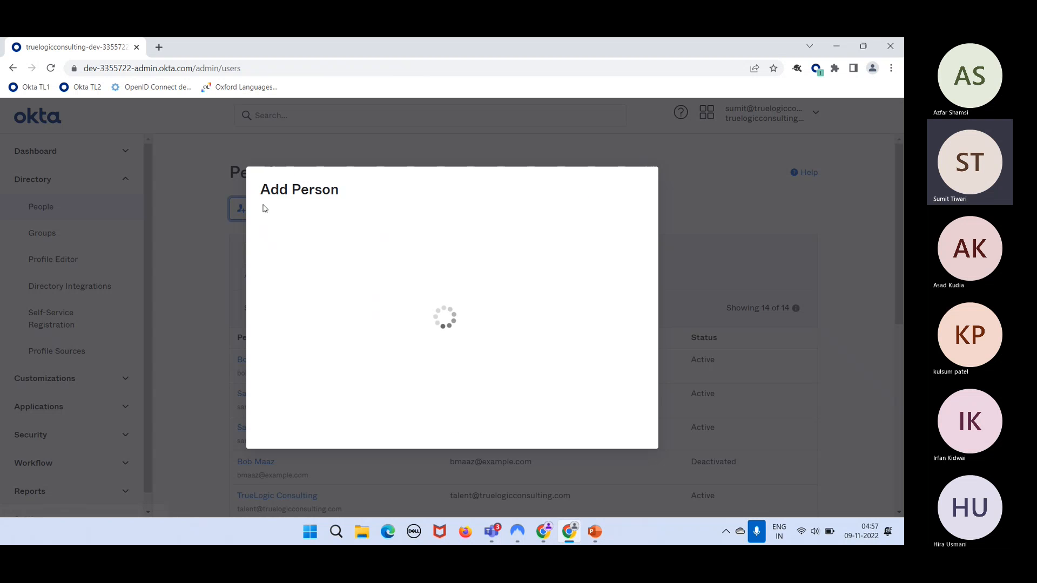
click(433, 221)
click(444, 257)
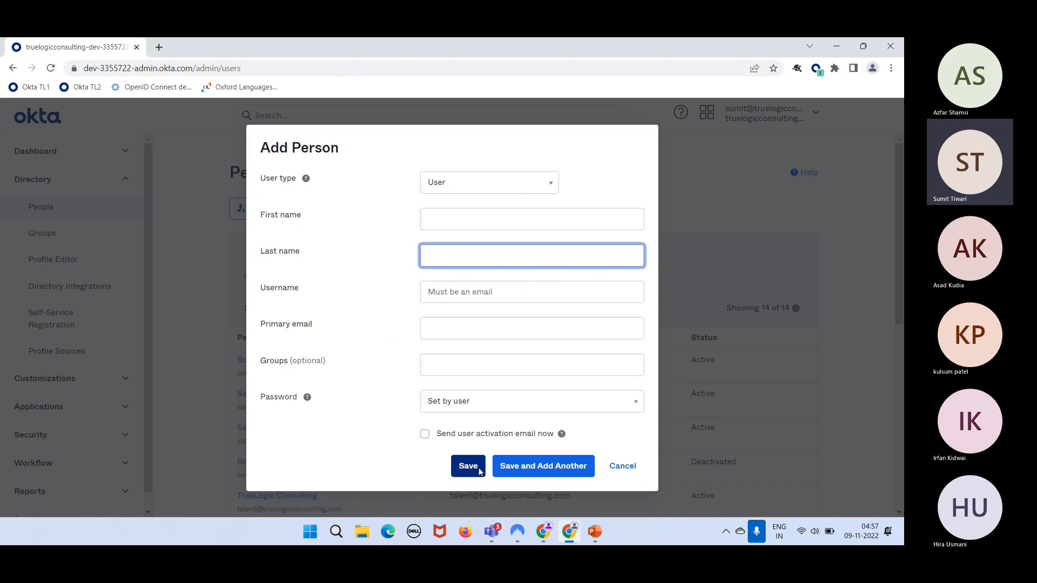
click(628, 476)
click(273, 209)
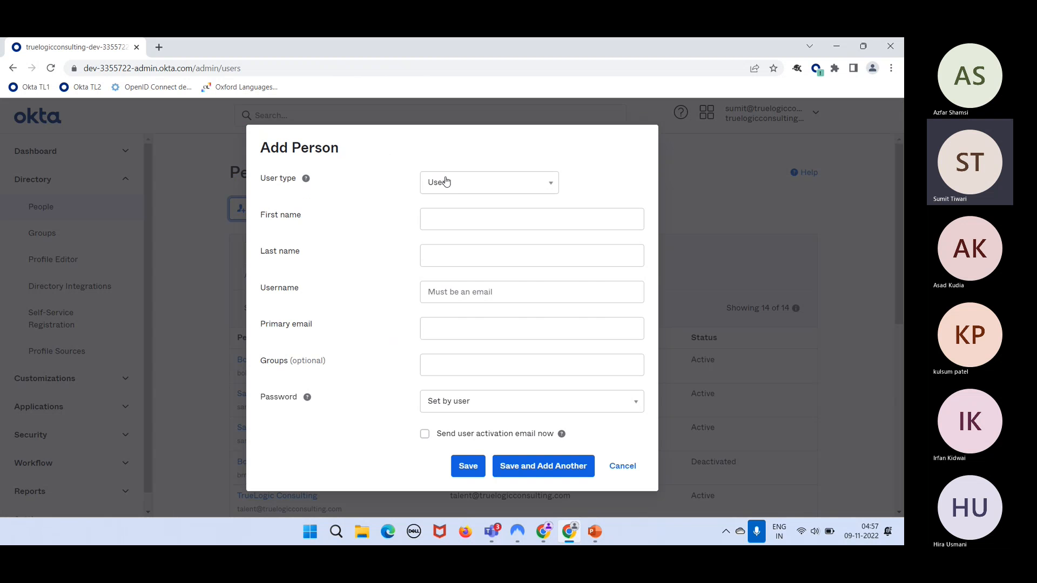
click(629, 473)
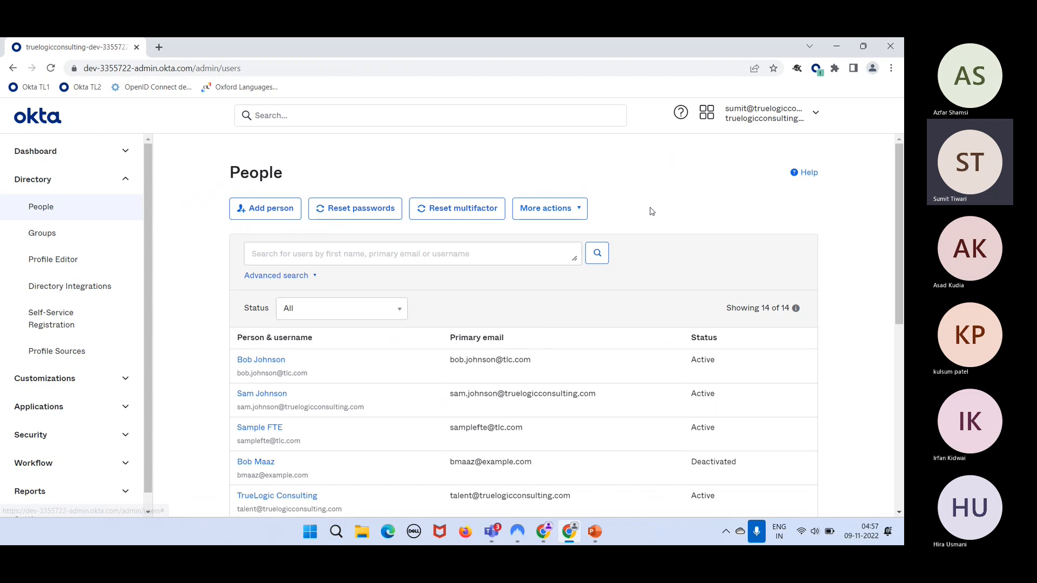
- Choose More actions > Import users from CSV on the People page
click(552, 208)
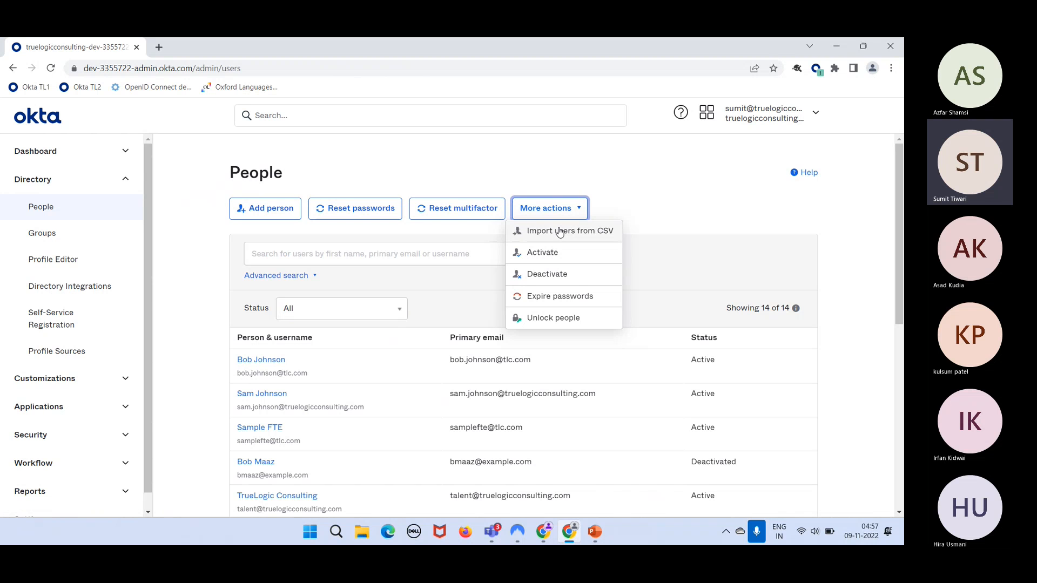
click(559, 231)
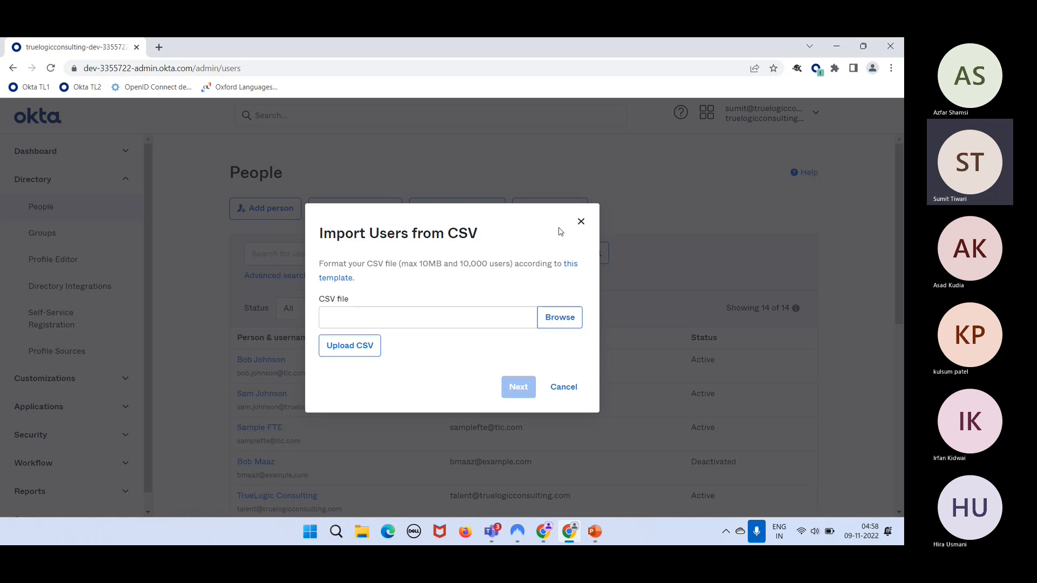
- Launch Notepad from the Run box and jot down the three sample user names
key(super+r)
text(notepad)
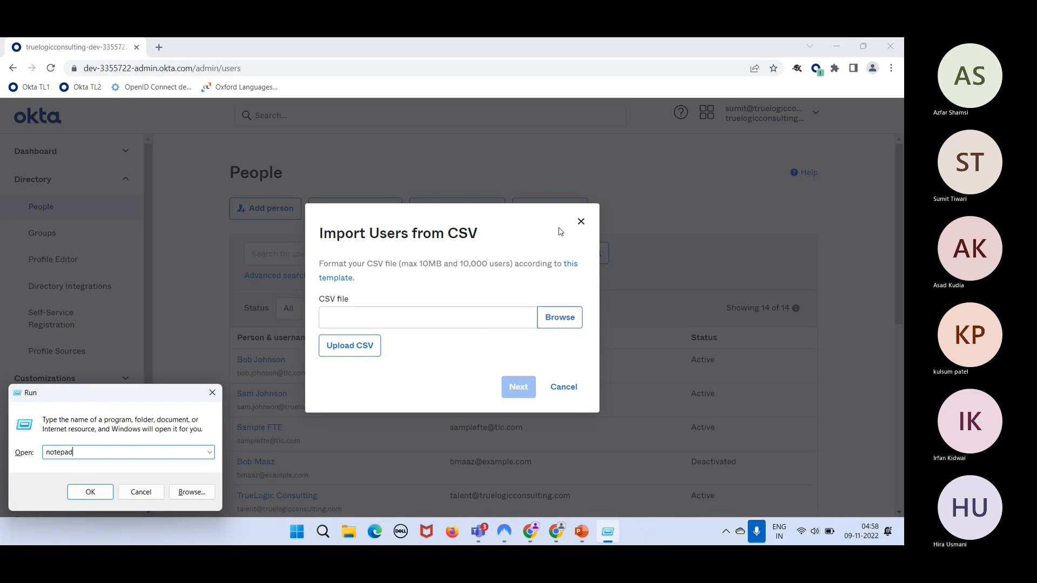
key(Return)
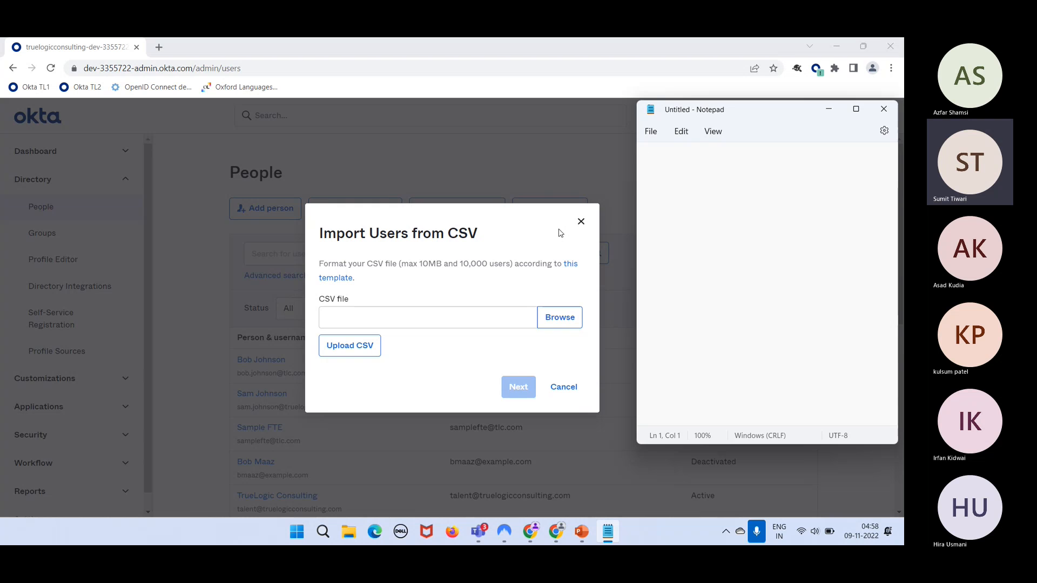
text(sam,)
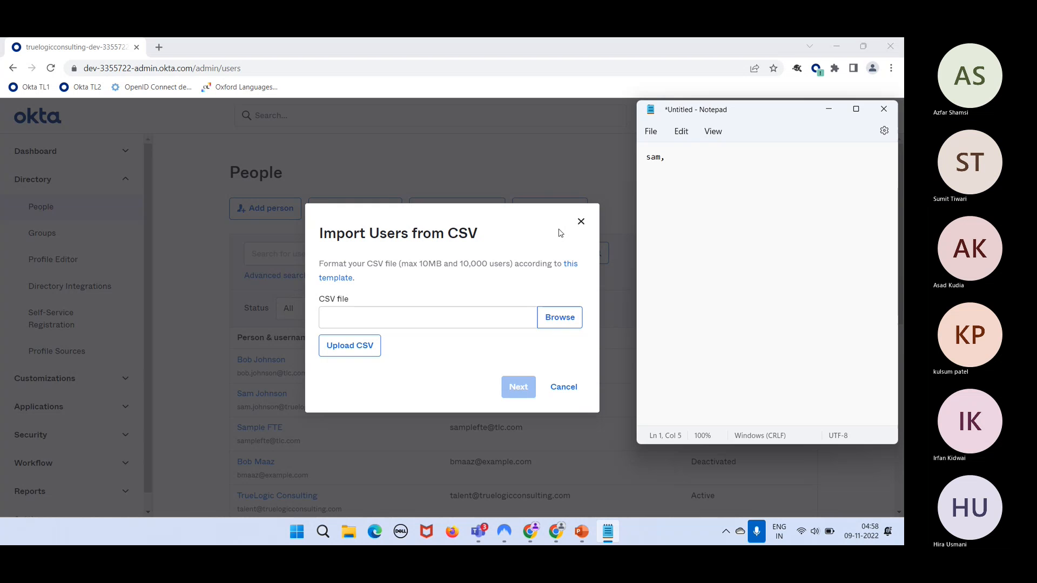
text(bob)
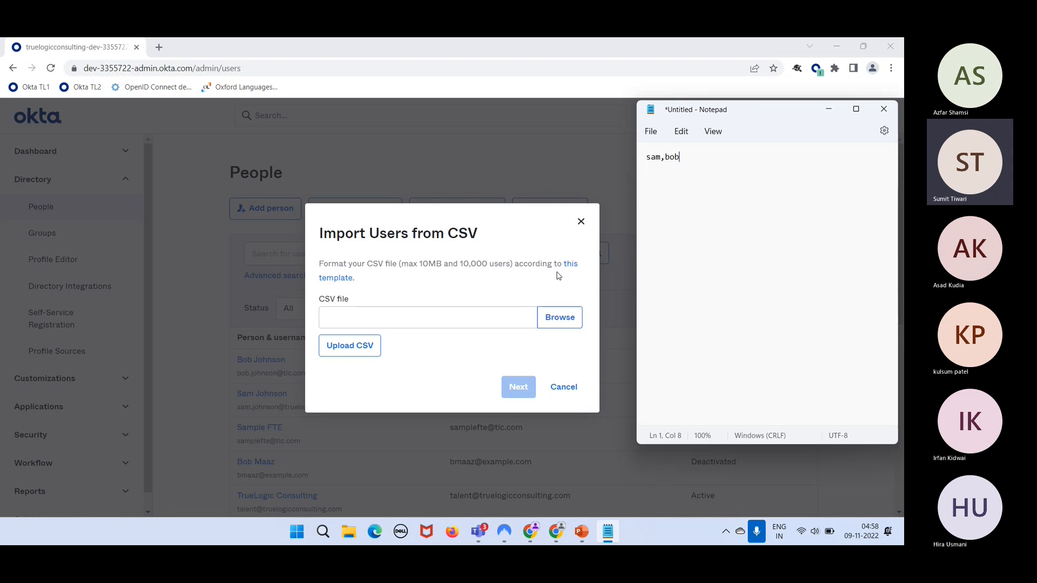
text(,williams)
- Select the note's text, then close Notepad and discard the note without saving
drag(731, 158, 646, 157)
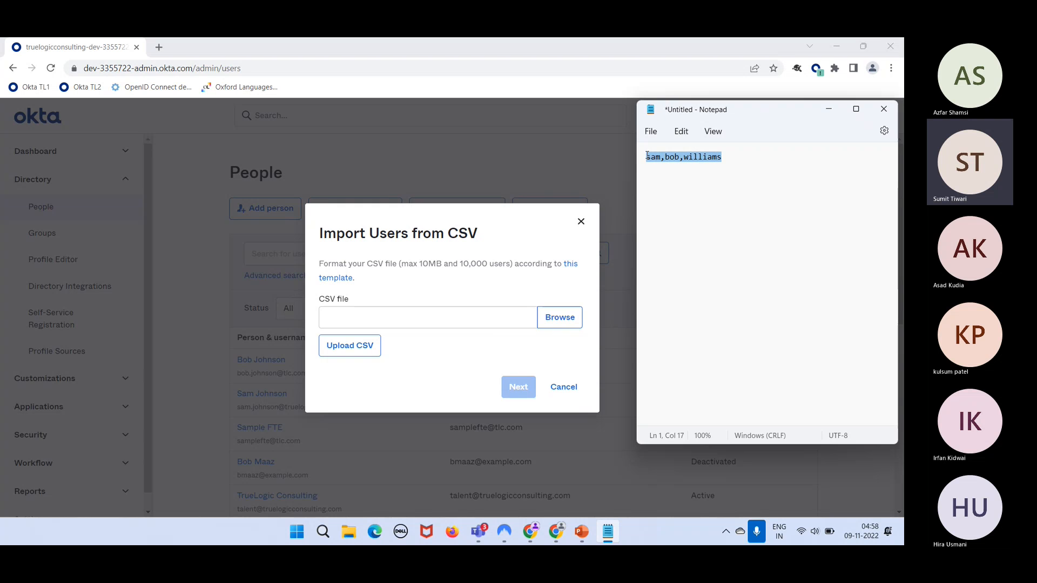
click(718, 181)
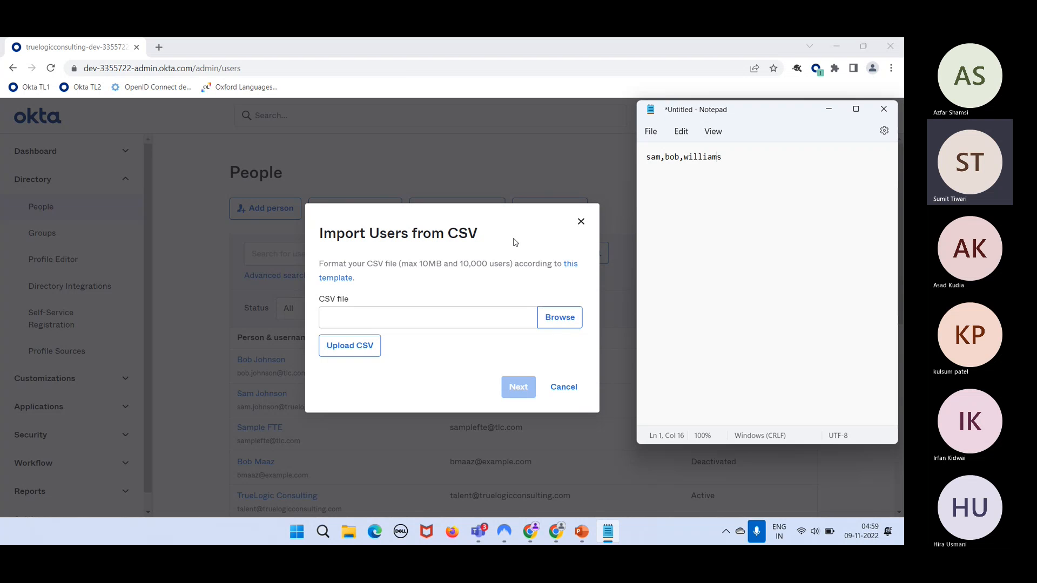
double_click(653, 157)
double_click(672, 158)
double_click(712, 157)
click(741, 157)
key(ctrl+a)
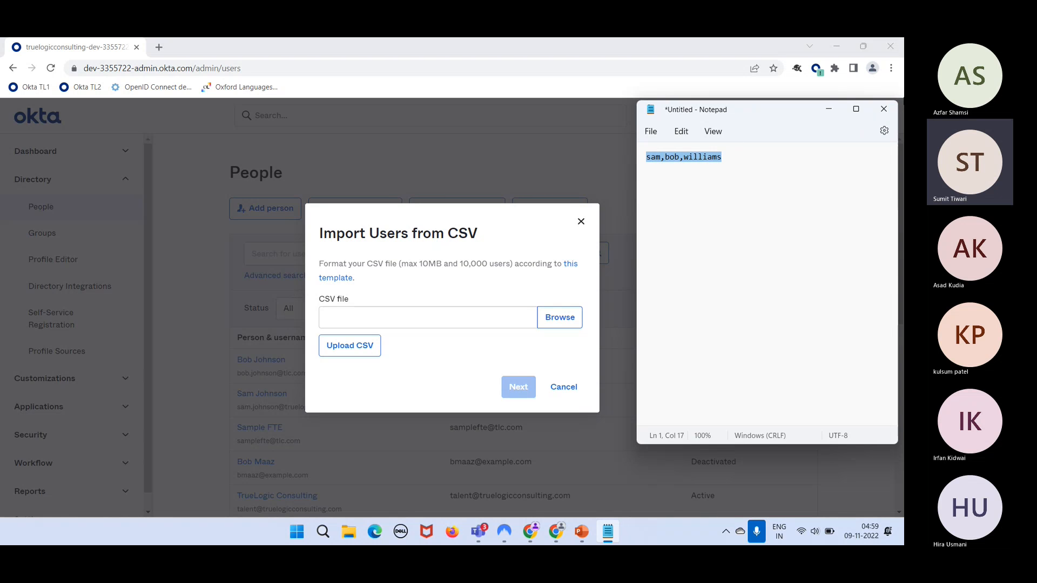
click(884, 109)
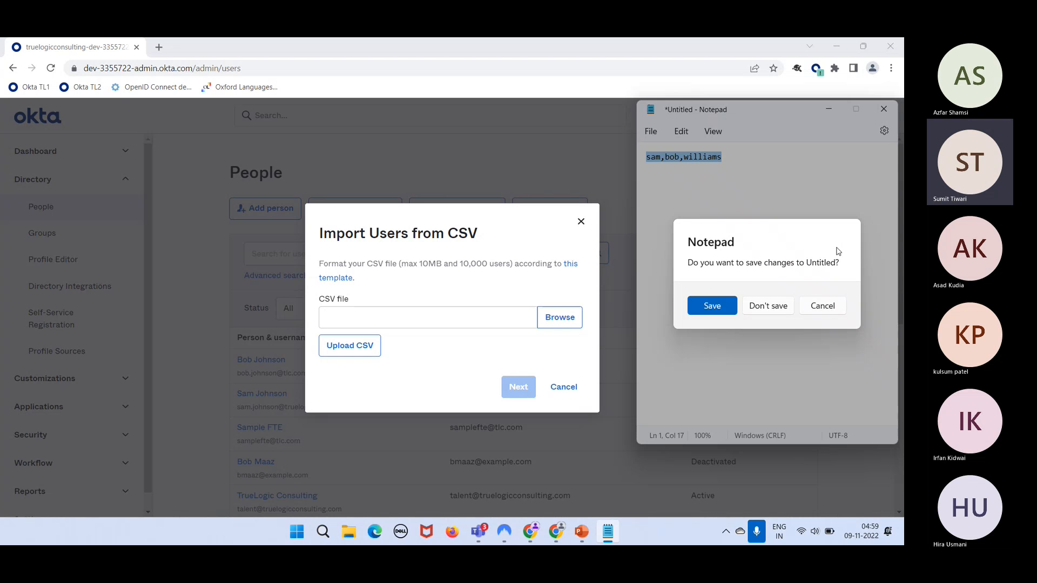
click(781, 312)
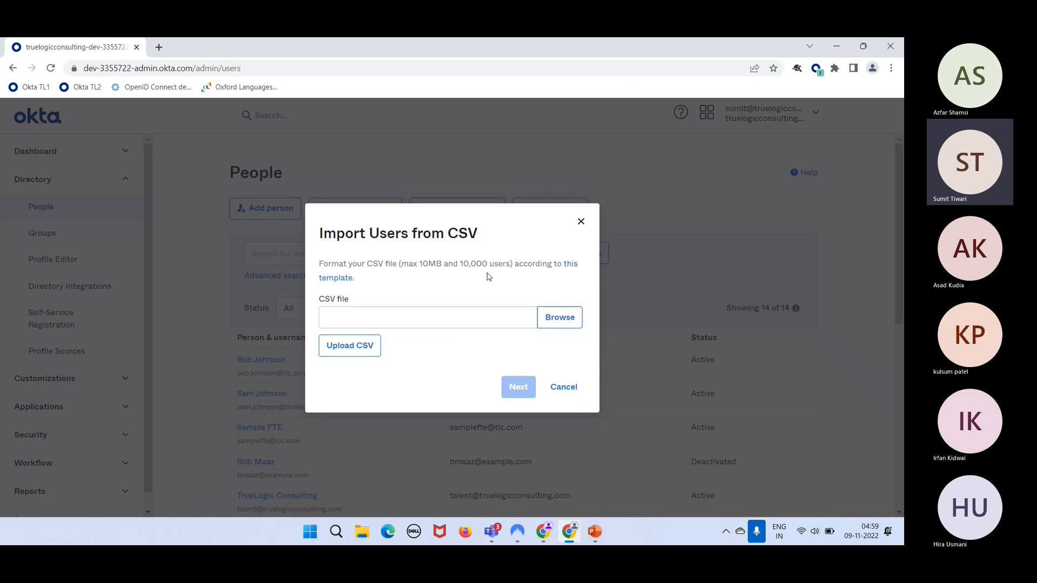
- Download the Okta user import CSV template from the dialog's 'this template' link and open it
drag(475, 268, 489, 268)
click(514, 285)
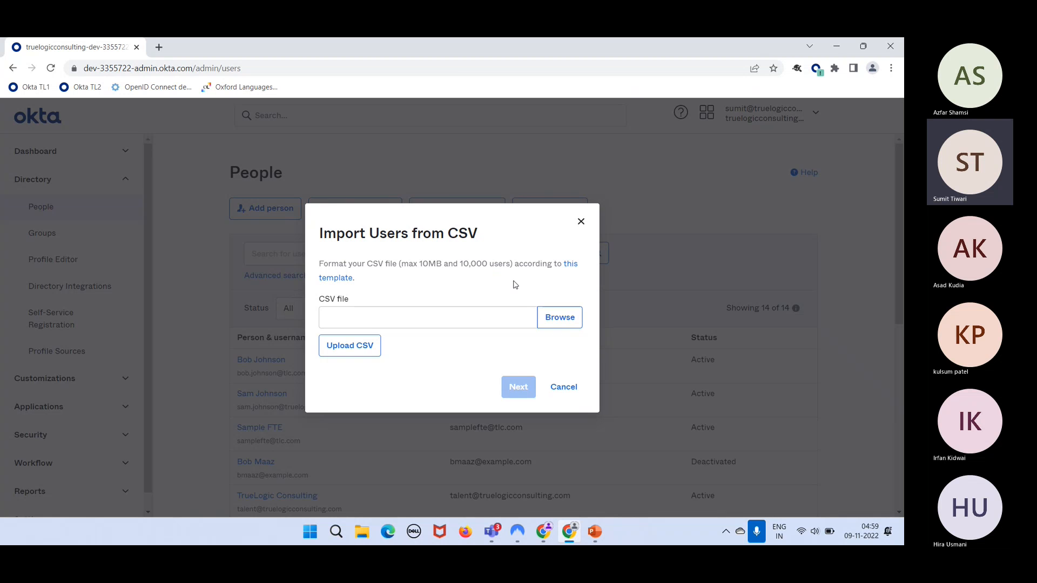
click(573, 265)
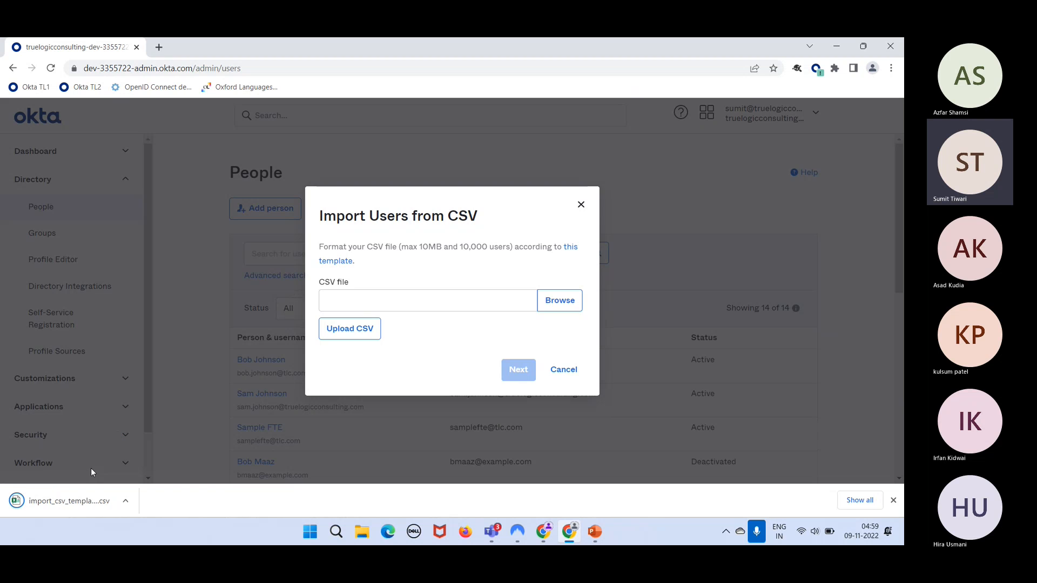
click(79, 510)
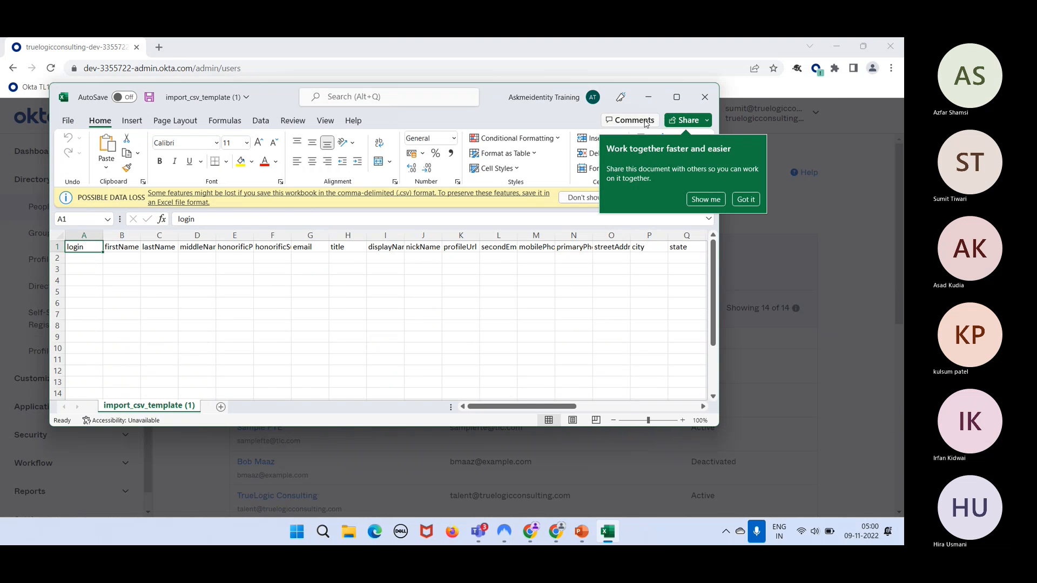
- Maximize the import_csv_template window and browse its header row and the empty rows below
click(676, 99)
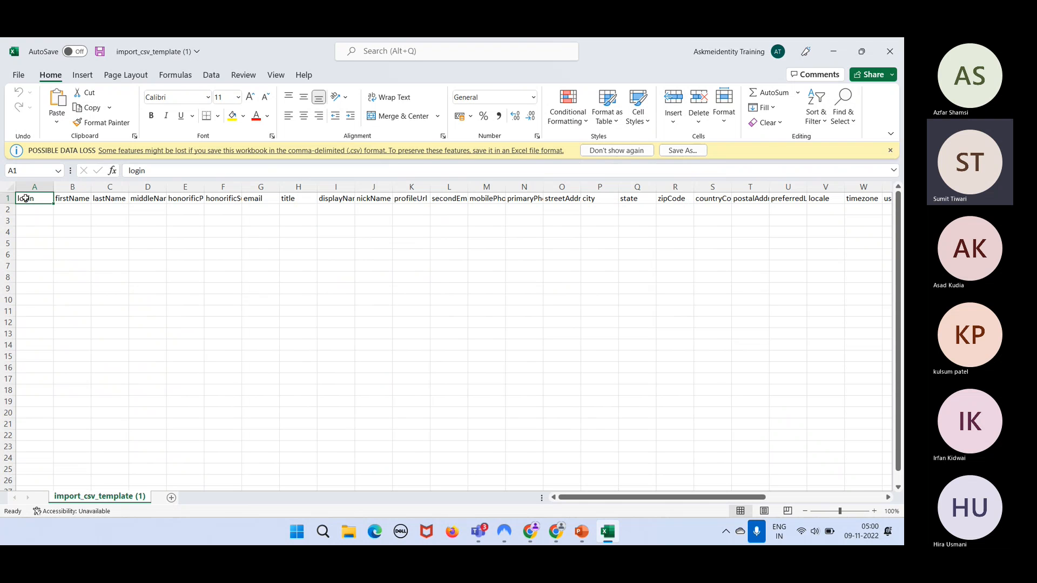
key(Right)
key(Right)
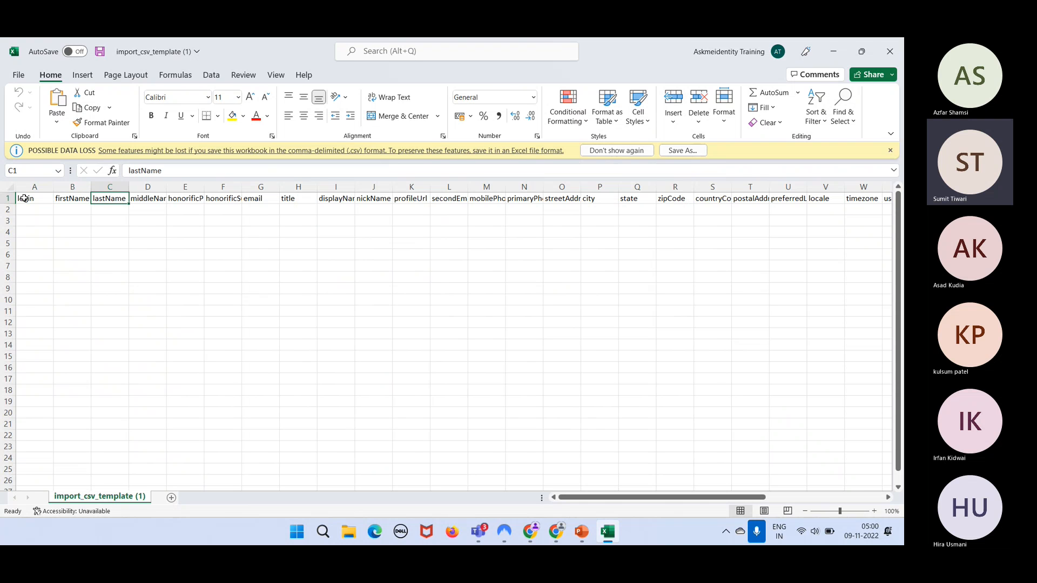
key(Right)
key(Right)
key(Right)
key(Right)
key(Right)
key(Right)
key(Right)
key(Right)
key(Right)
key(Right)
key(Right)
key(Right)
key(Right)
key(Right)
key(Right)
key(Right)
key(Right)
key(Right)
key(Right)
key(Right)
key(Down)
key(Left)
key(Left)
key(Left)
key(Left)
key(Left)
key(Left)
key(Left)
key(Left)
key(Left)
key(Left)
key(Left)
key(Left)
key(Left)
key(Left)
key(Left)
key(Left)
key(Left)
key(Left)
key(Left)
key(Left)
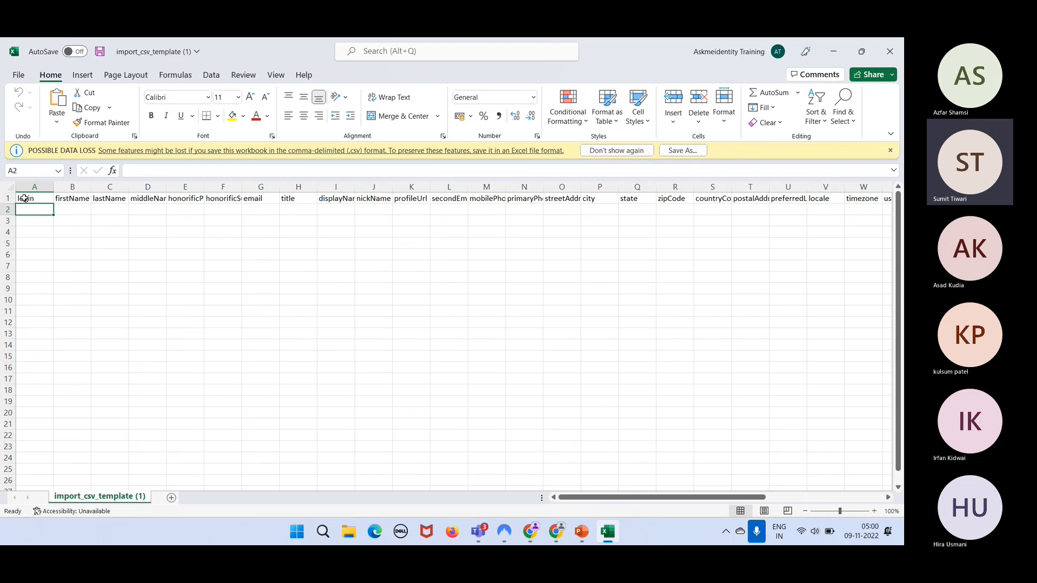
key(shift+Right)
key(shift+Right)
key(shift+Right)
key(shift+Right)
key(shift+Right)
key(shift+Right)
key(shift+Right)
key(shift+Right)
key(shift+Right)
key(shift+Right)
key(shift+Right)
key(shift+Right)
key(shift+Right)
key(shift+Right)
key(shift+Right)
key(shift+Right)
key(shift+Right)
key(shift+Right)
key(shift+Right)
key(shift+Right)
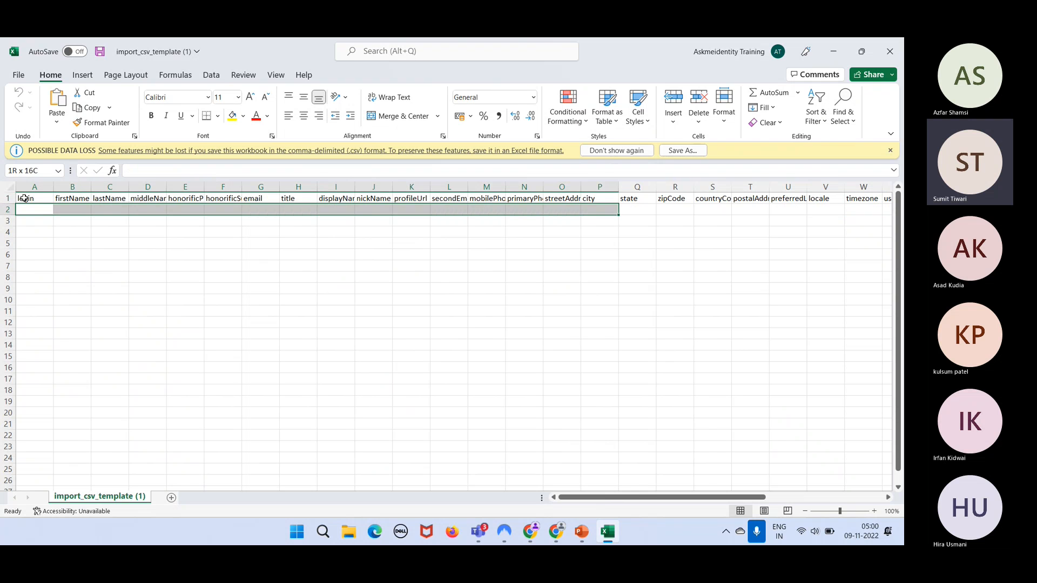
key(Down)
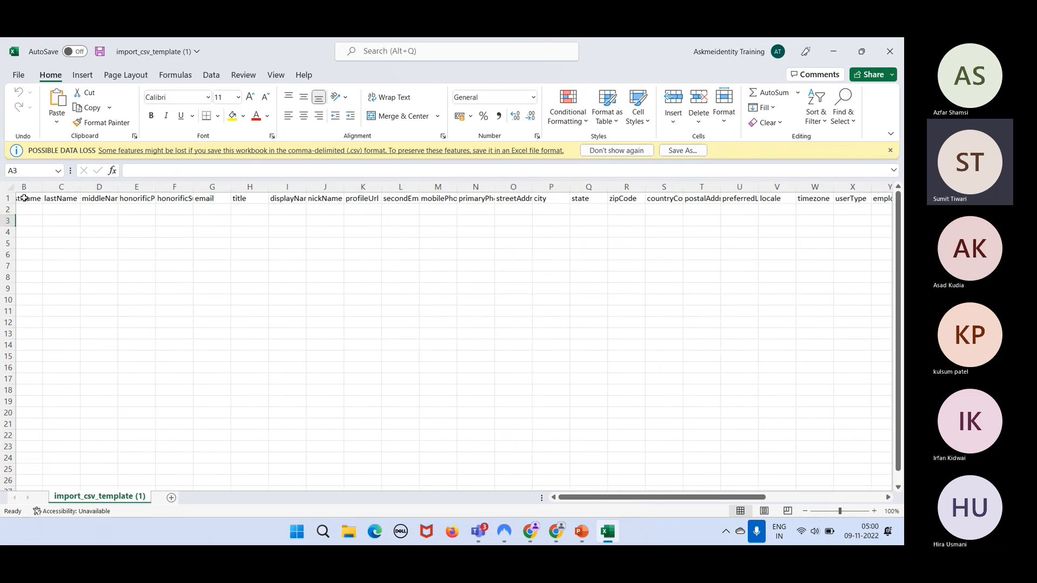
key(shift+Right)
key(shift+Right)
key(shift+Right)
key(shift+Right)
key(shift+Right)
key(shift+Right)
key(shift+Right)
key(shift+Right)
key(shift+Right)
key(shift+Right)
key(shift+Right)
key(shift+Right)
key(shift+Right)
key(shift+Right)
key(shift+Right)
key(shift+Right)
key(shift+Right)
key(shift+Right)
key(shift+Right)
key(shift+Right)
key(shift+Right)
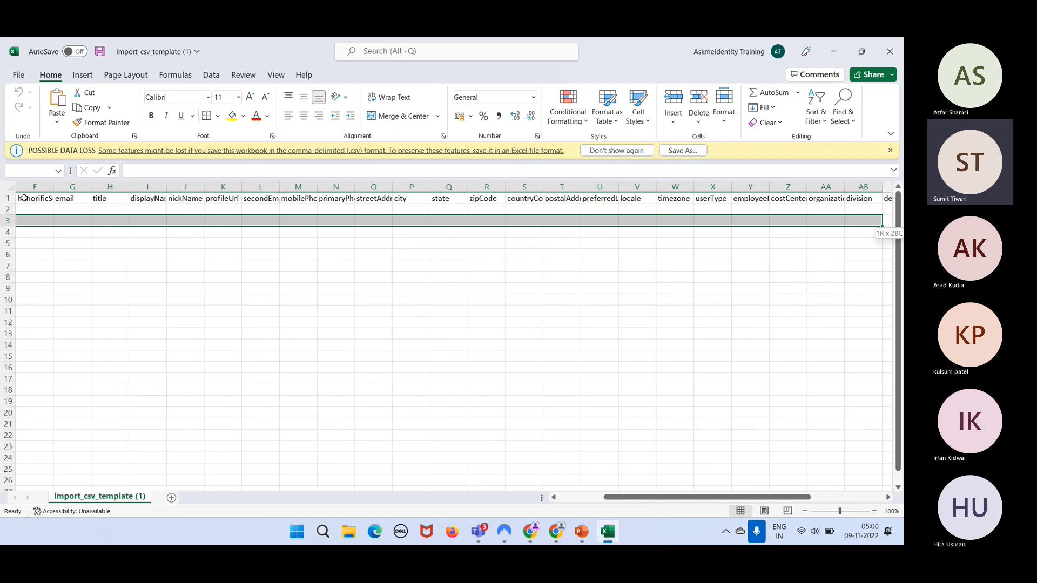
key(Down)
key(Up)
key(Up)
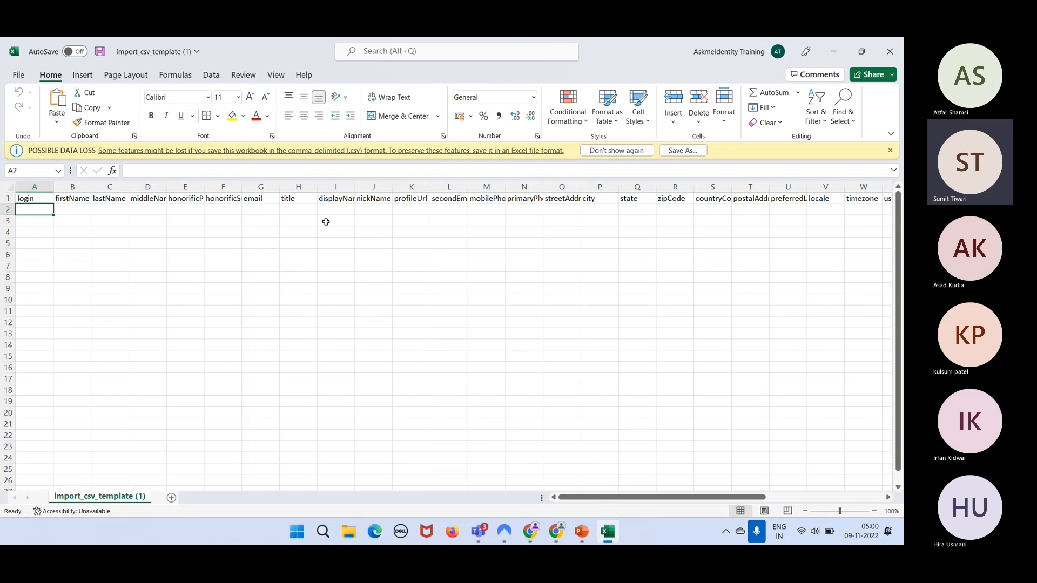
click(344, 202)
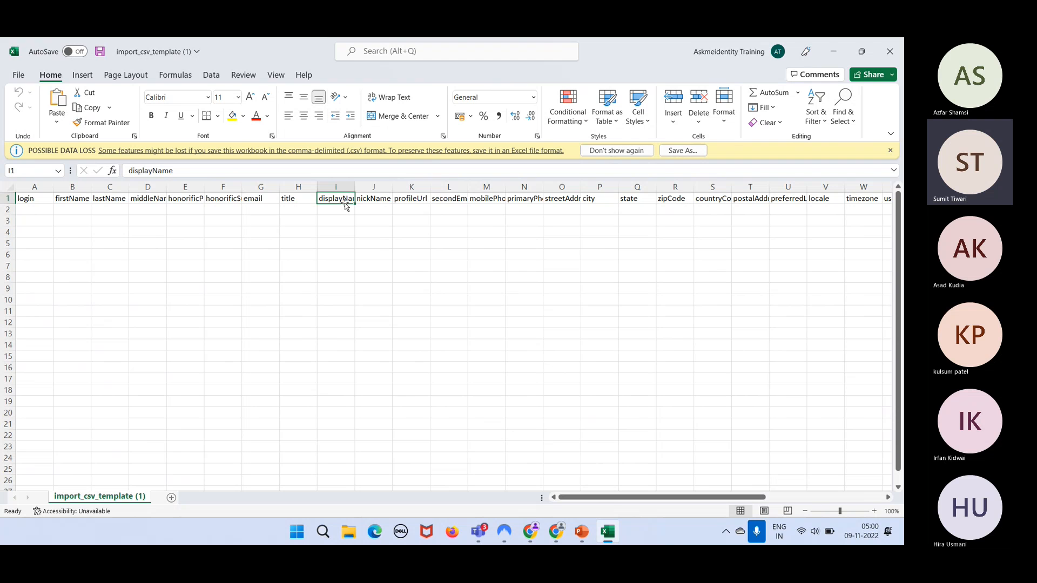
key(Right)
key(Right)
key(Right)
key(Right)
key(Right)
key(Right)
key(Right)
key(Right)
key(Right)
key(Right)
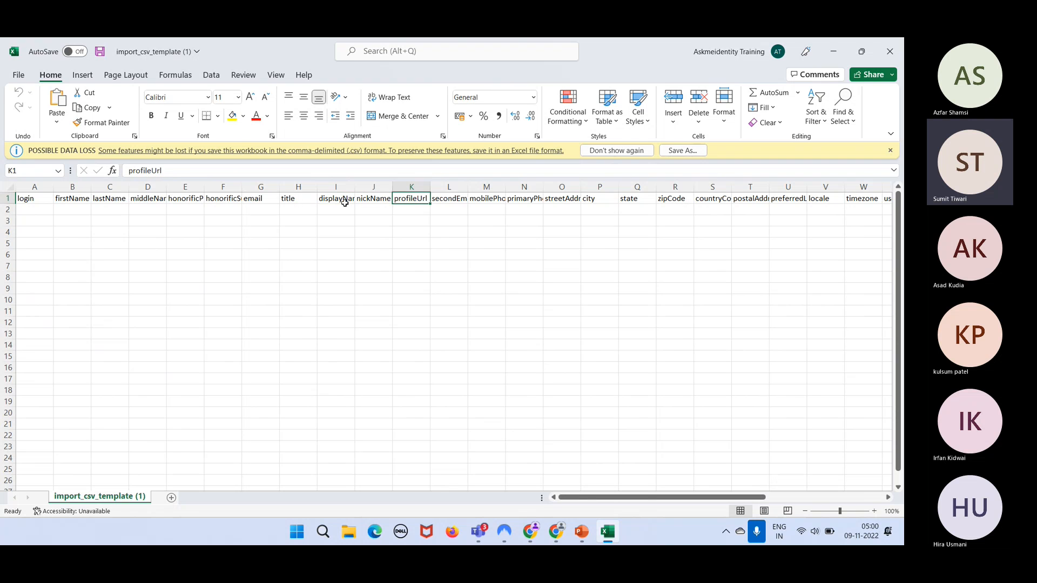
key(Right)
key(Right)
key(Right)
key(Right)
key(Right)
key(Right)
key(Right)
key(Right)
key(Right)
key(Right)
key(Right)
key(Right)
key(Right)
key(Right)
key(Left)
key(Left)
key(Left)
key(Left)
key(Left)
key(Left)
key(Left)
key(Left)
key(Left)
key(Left)
key(Left)
key(Left)
key(Left)
key(Left)
key(Left)
key(Left)
key(Left)
key(Left)
key(Left)
key(Left)
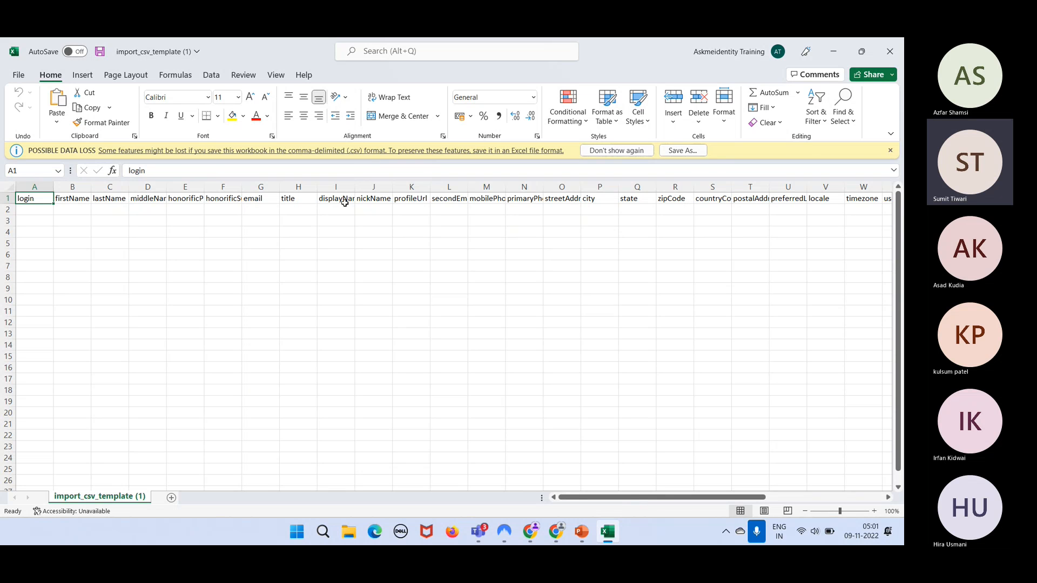
key(Right)
key(Left)
key(Right)
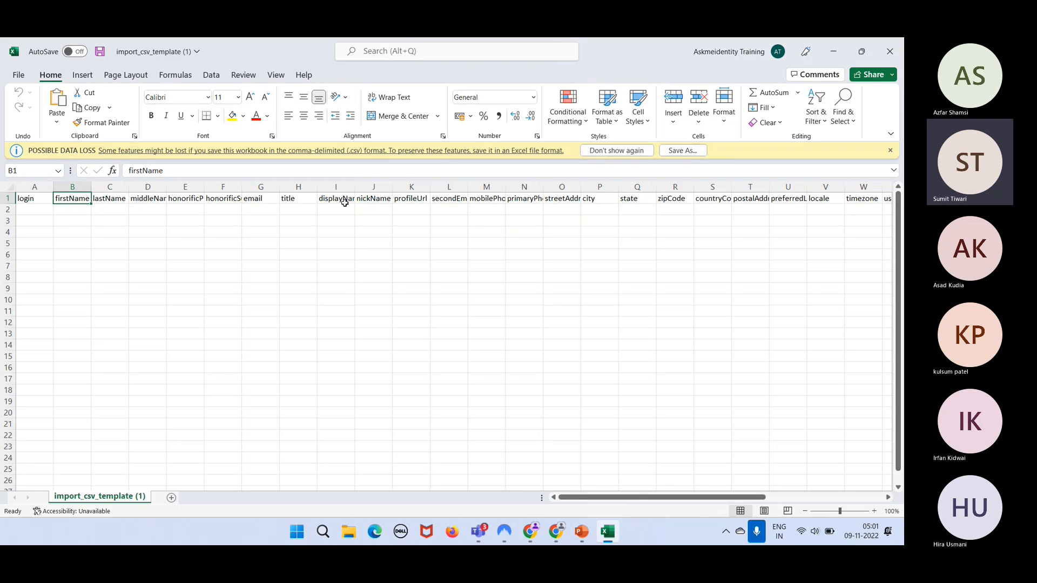
key(Right)
key(Right)
key(Right)
key(Right)
key(Right)
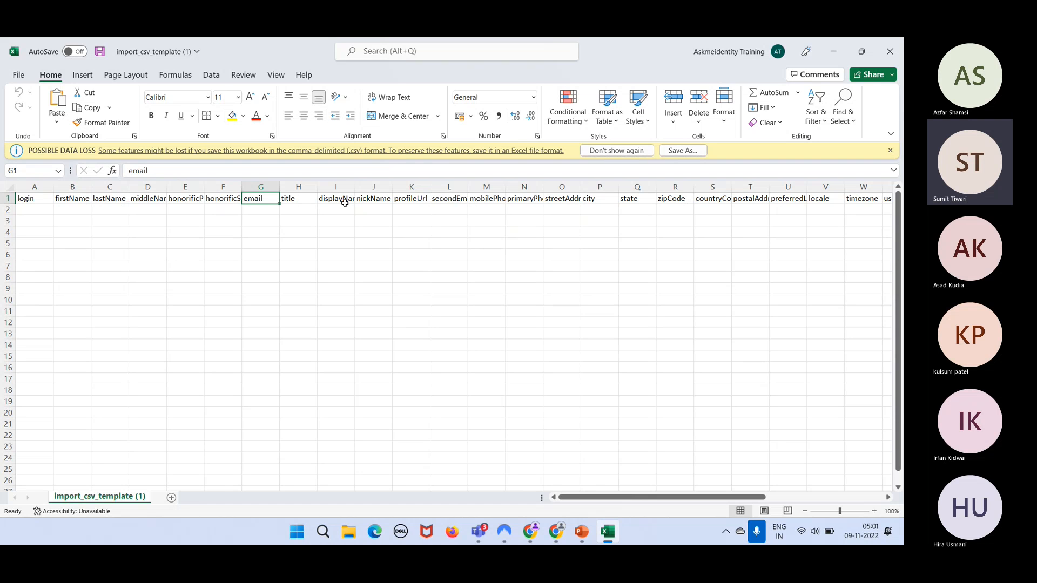
key(Left)
key(Left)
key(Left)
key(Left)
key(Left)
key(Left)
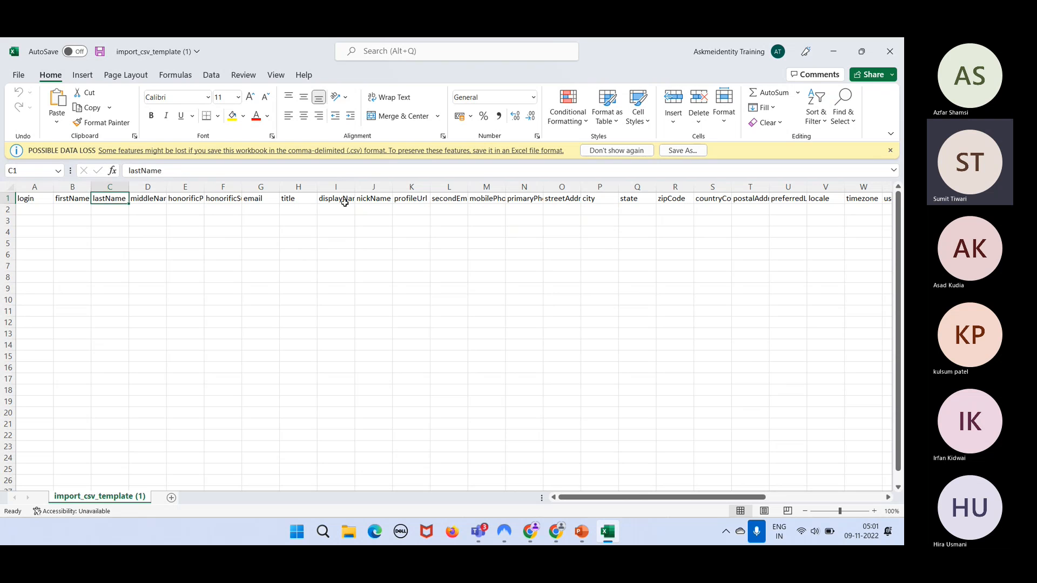
key(Right)
key(Right)
key(Right)
key(Right)
key(Right)
key(Right)
key(Right)
key(Right)
key(Right)
key(Right)
key(Right)
key(Right)
key(Right)
key(Right)
key(Right)
key(Right)
key(Right)
key(Right)
key(Down)
key(Left)
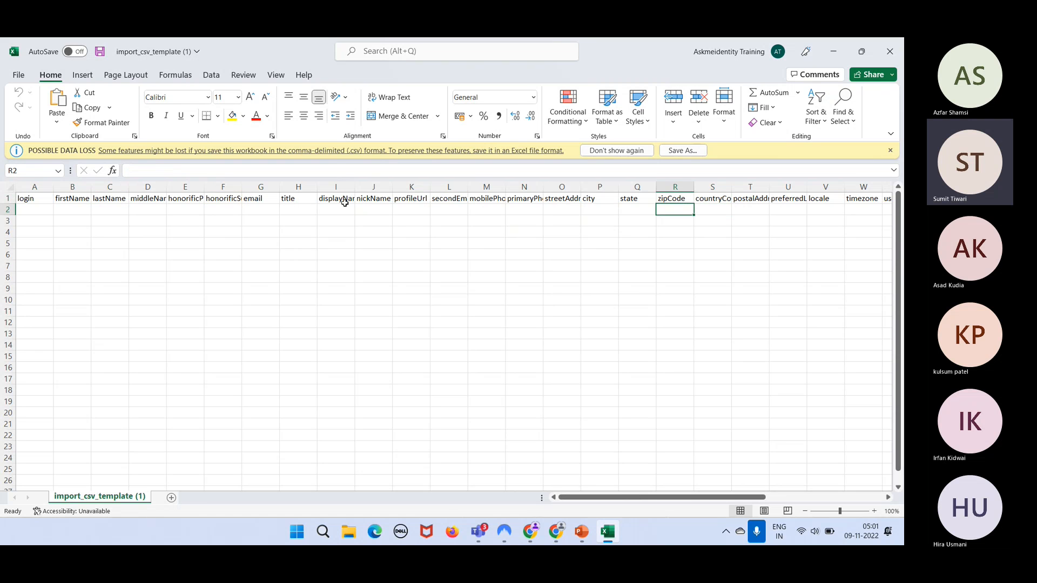
key(Left)
key(Left)
key(Left)
key(Left)
key(Left)
key(Left)
key(Left)
key(Left)
key(Left)
key(Left)
key(Left)
key(Left)
key(Left)
key(Left)
key(Left)
key(Left)
key(Left)
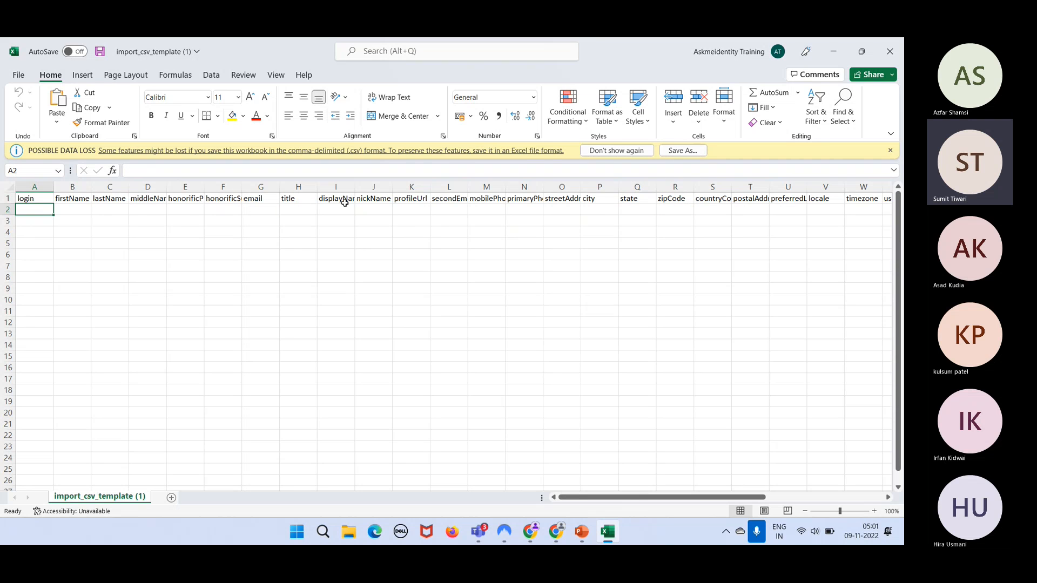
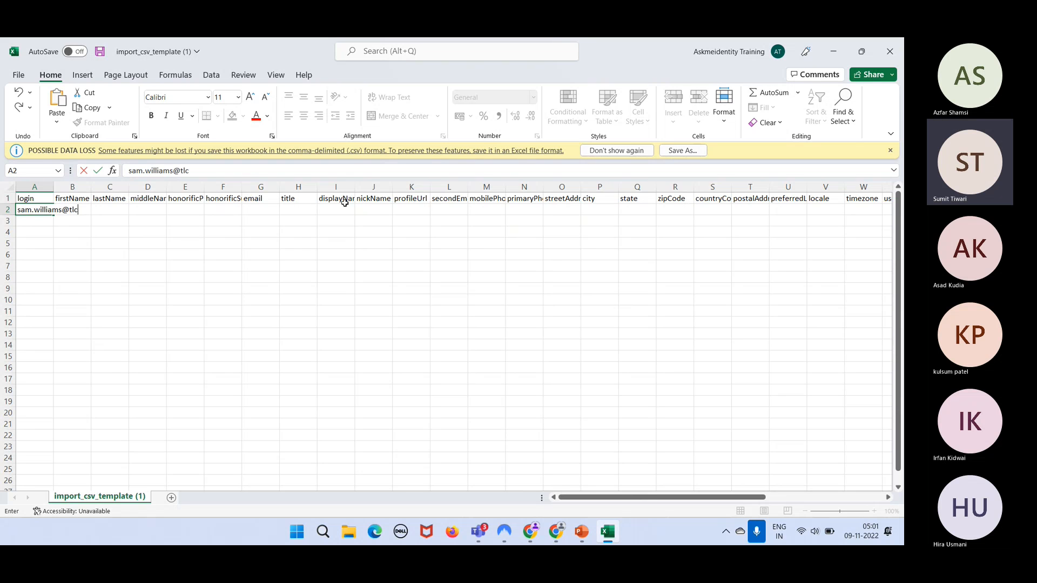
key(Tab)
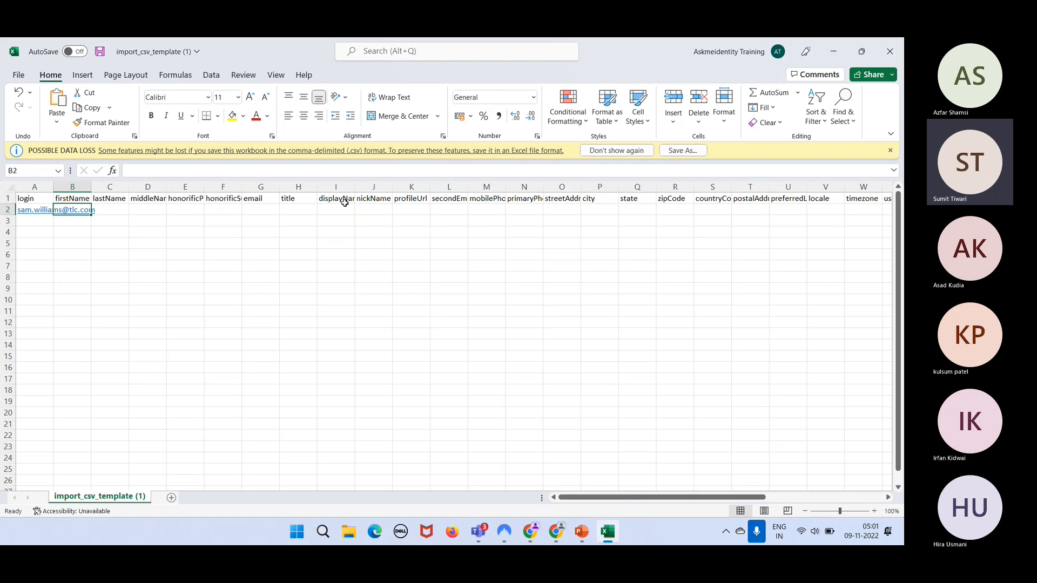
key(Left)
key(ctrl+c)
key(Right)
key(Right)
key(Right)
key(Right)
key(Right)
key(Right)
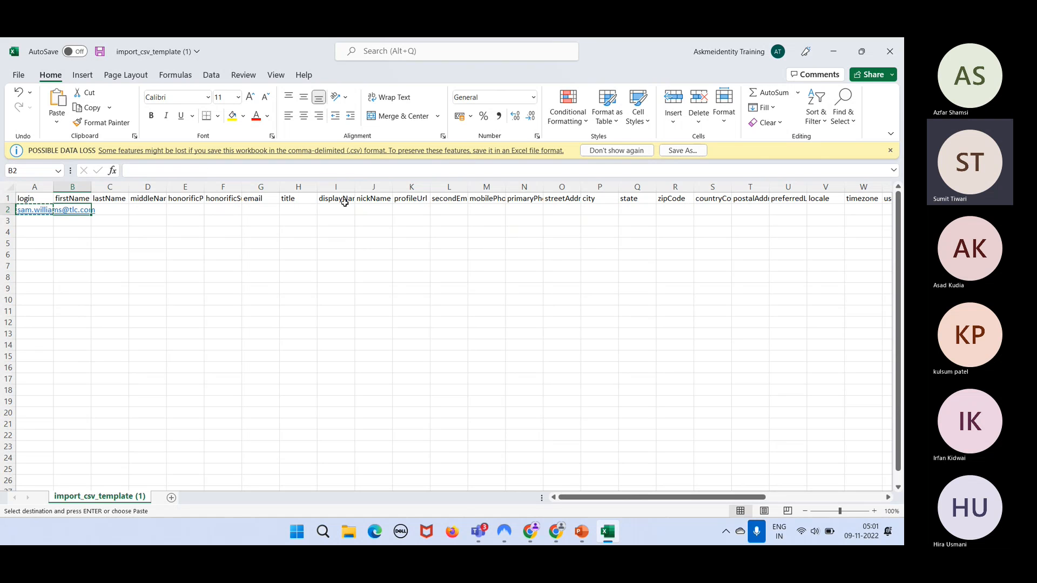
key(ctrl+v)
key(Left)
key(Left)
key(Left)
key(Left)
key(Left)
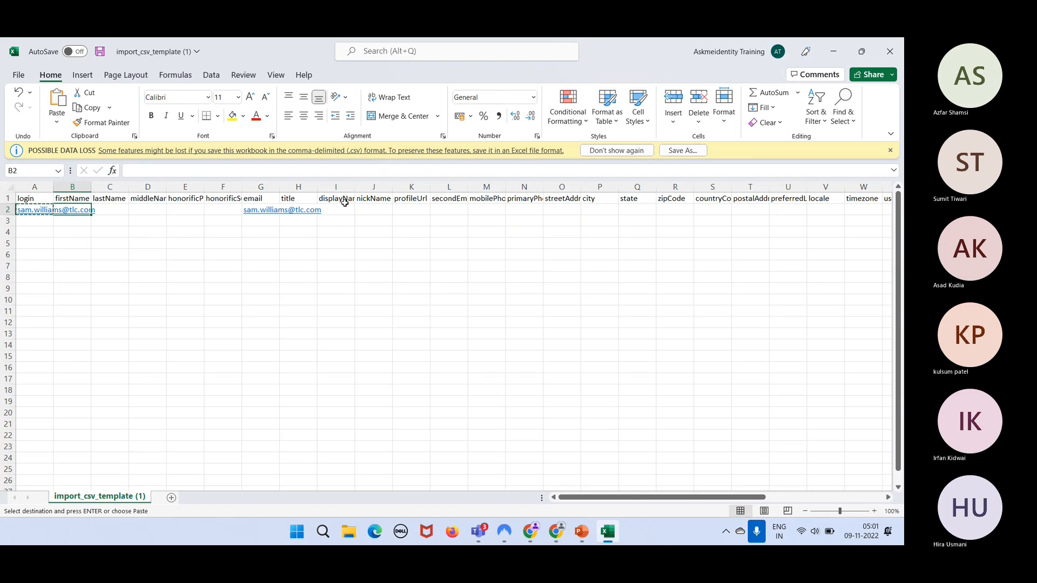
key(Tab)
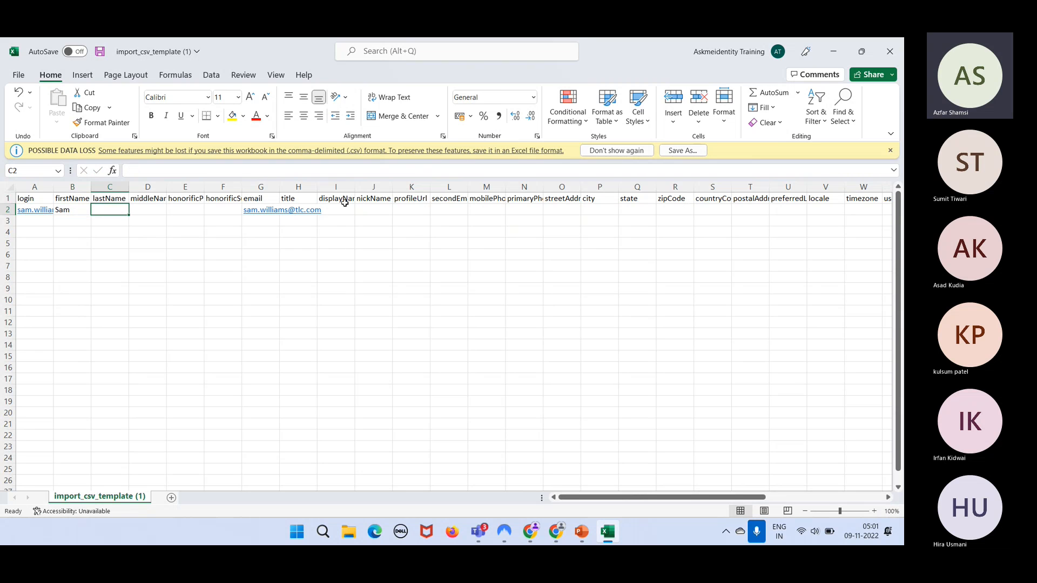
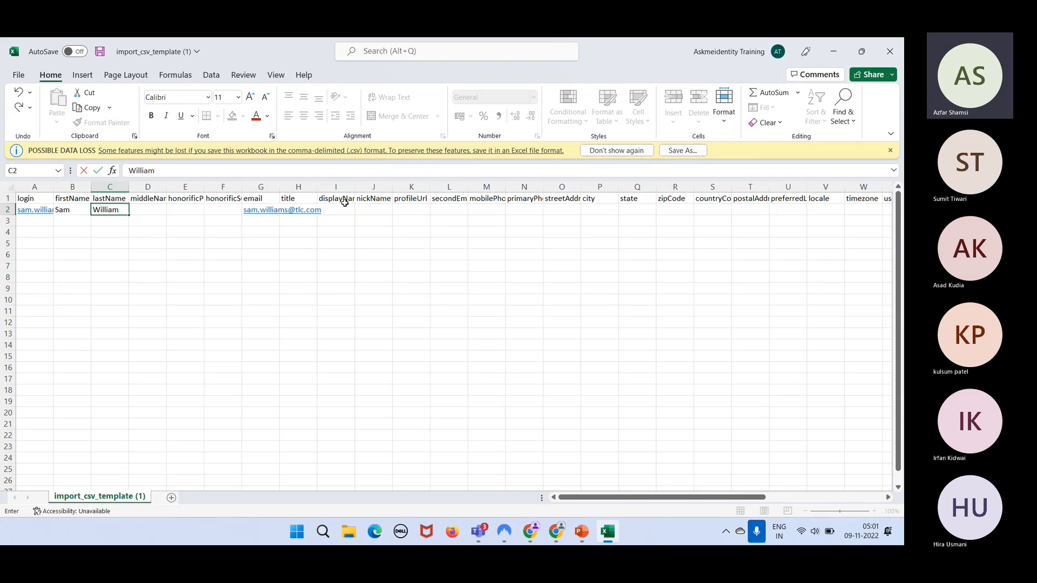
key(Return)
key(Left)
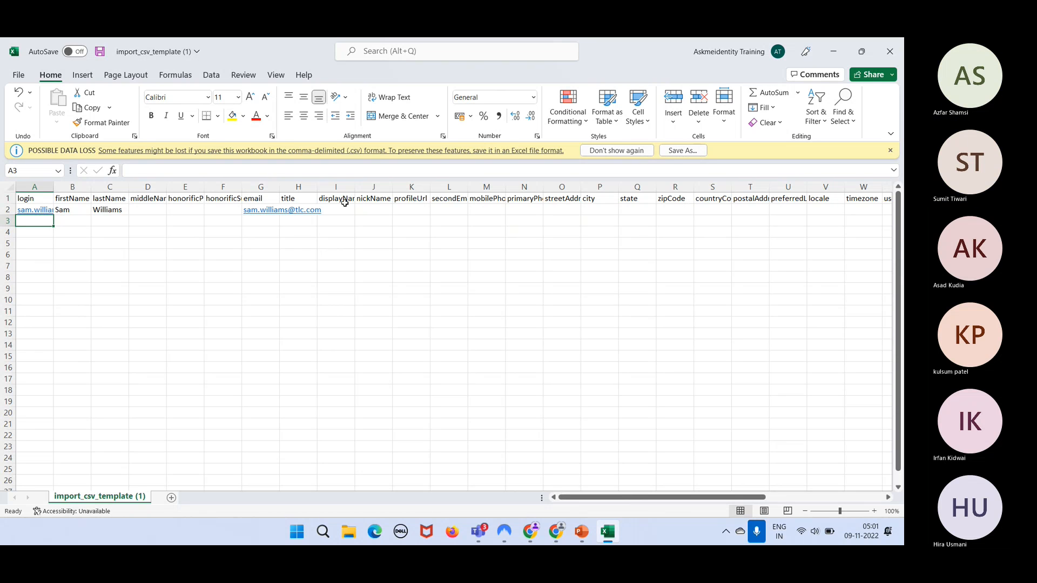
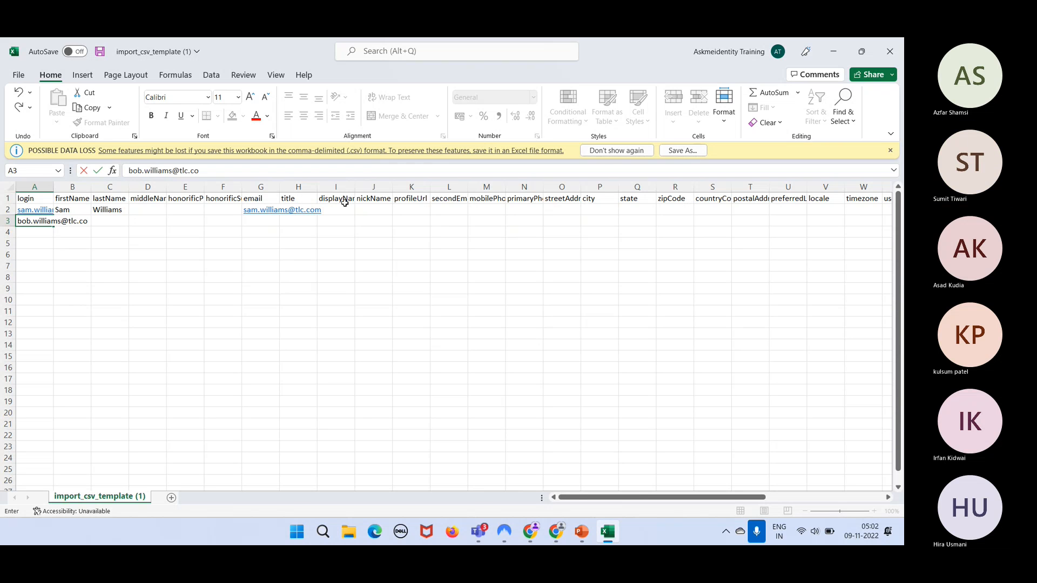
key(Tab)
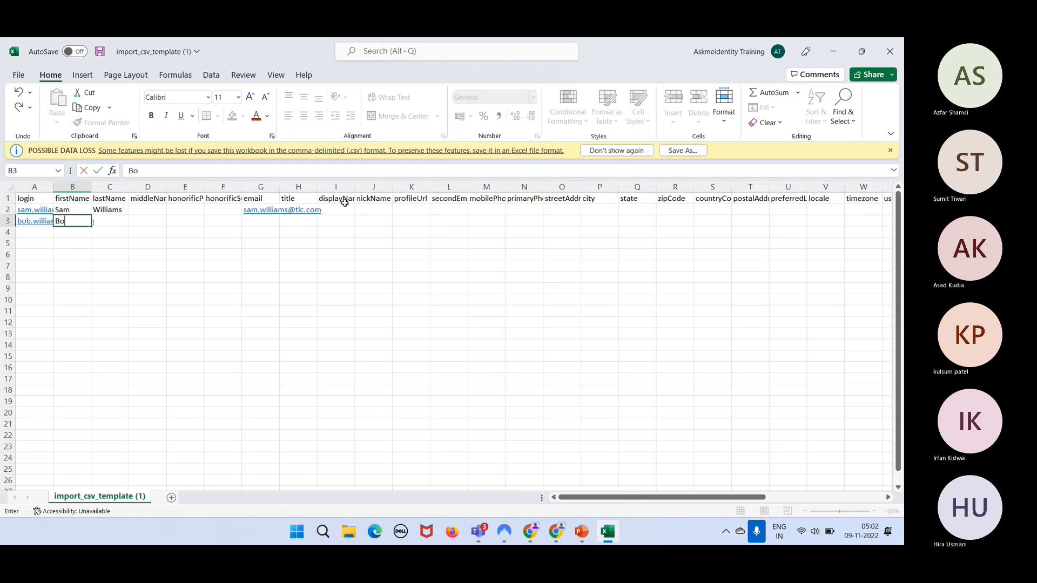
key(Tab)
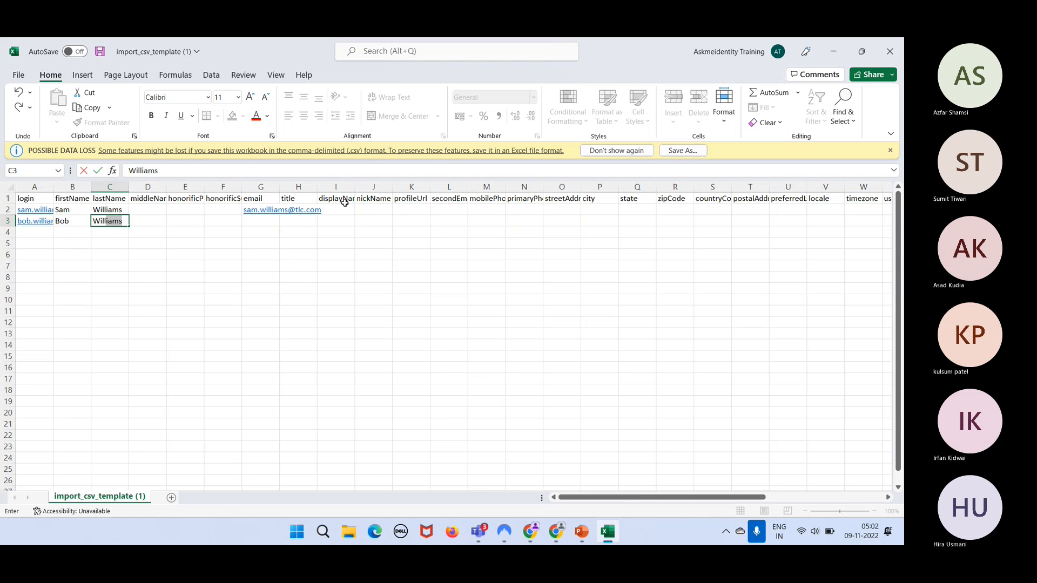
key(Tab)
key(Right)
key(Right)
key(Left)
key(Left)
key(Left)
key(Left)
key(Left)
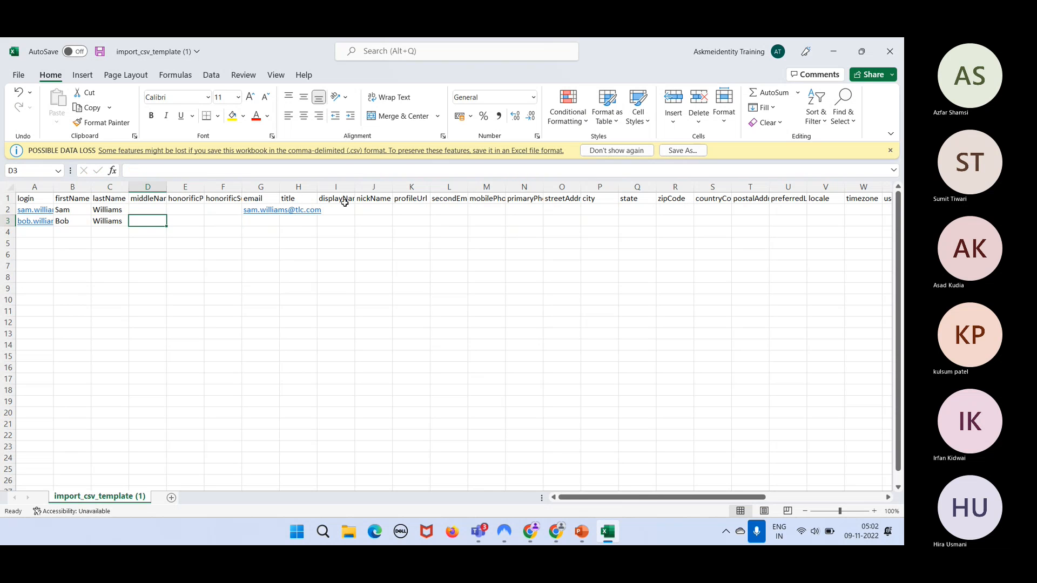
key(ctrl+c)
key(Right)
key(Right)
key(Right)
key(Right)
key(Right)
key(Right)
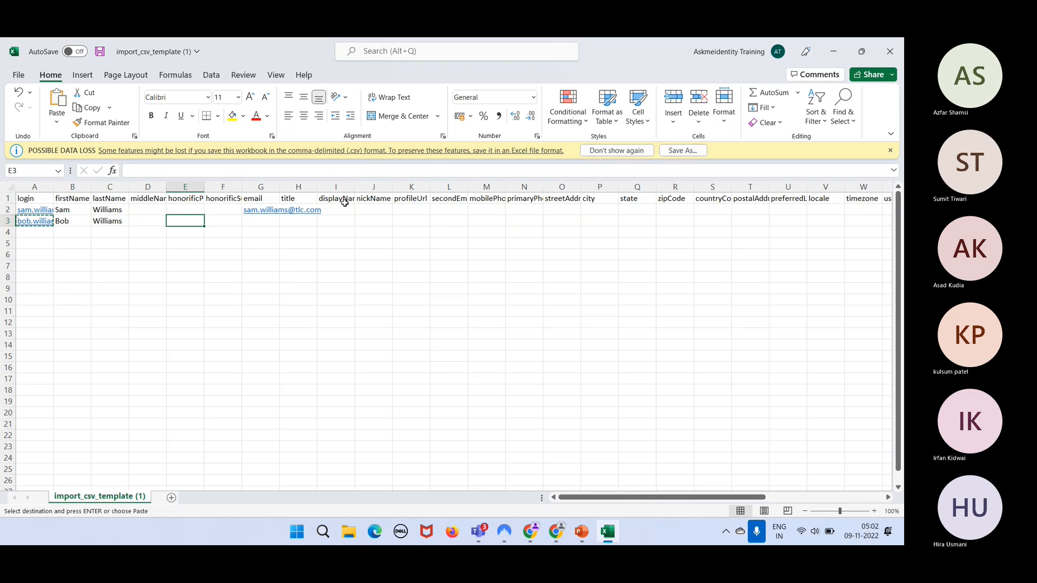
key(ctrl+v)
key(Down)
key(Down)
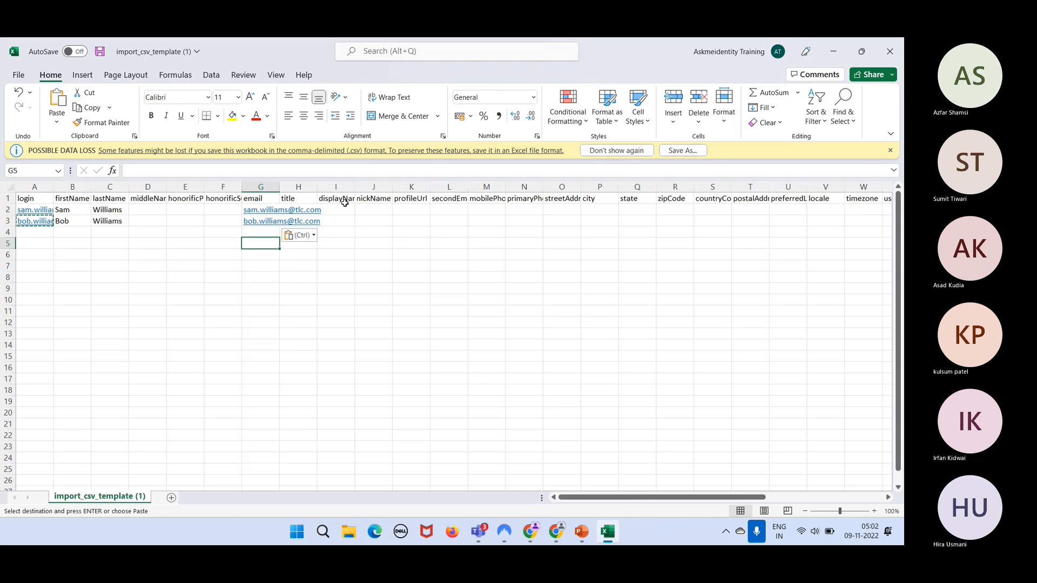
key(Left)
key(Left)
key(Left)
key(Left)
key(Left)
key(Left)
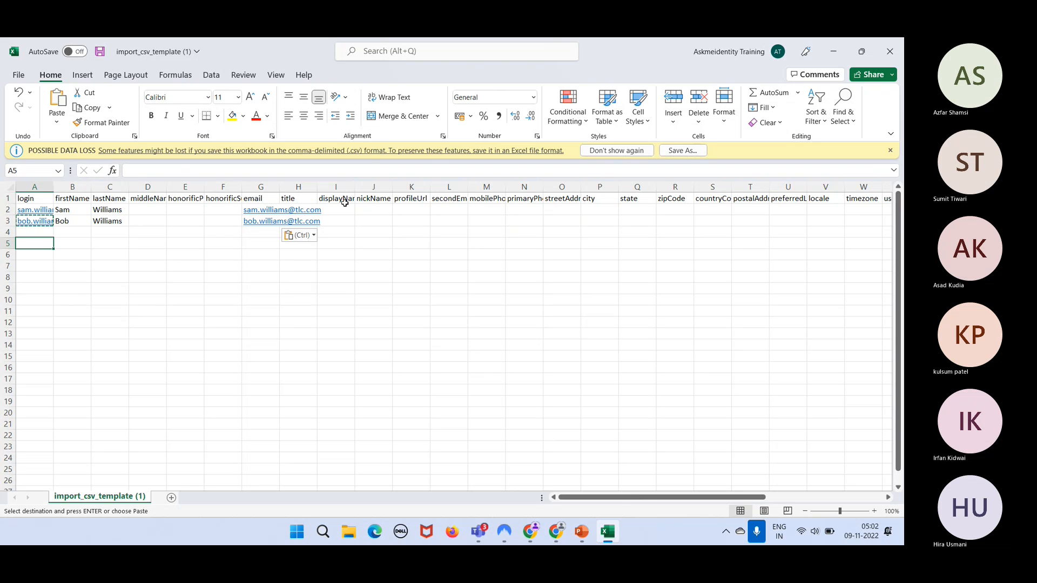
key(Up)
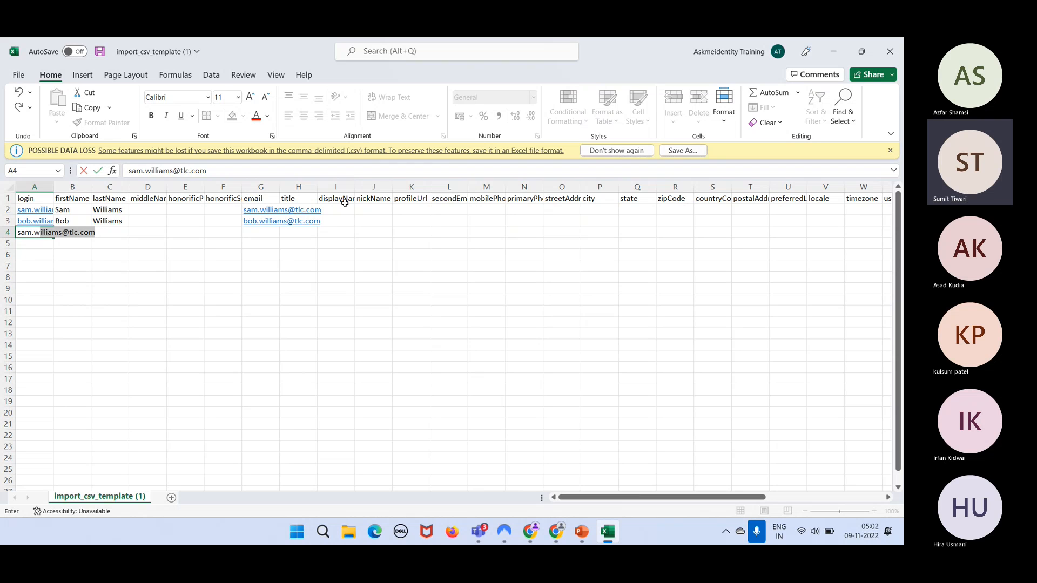
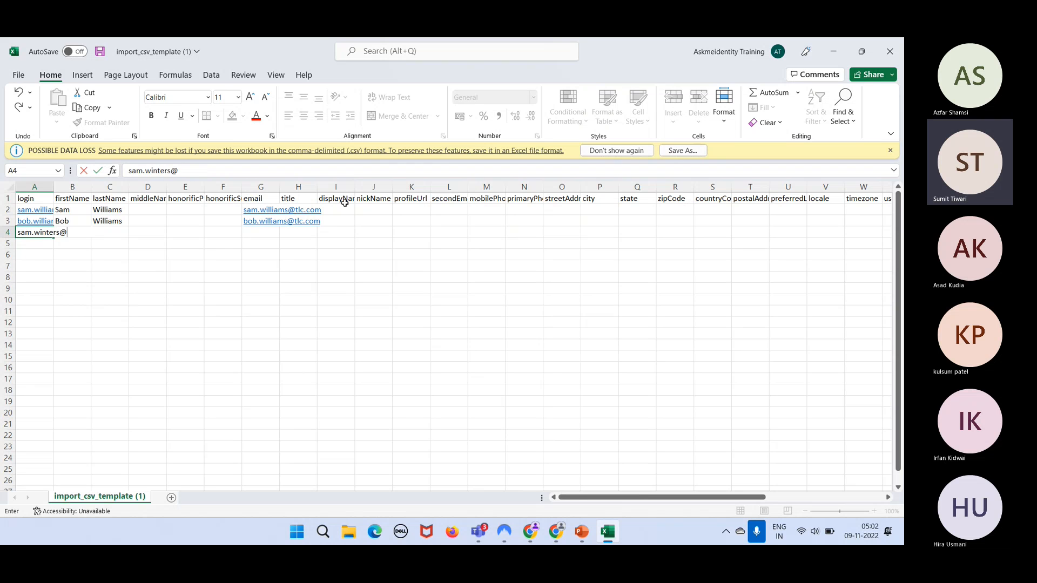
key(Tab)
text(SM)
key(Tab)
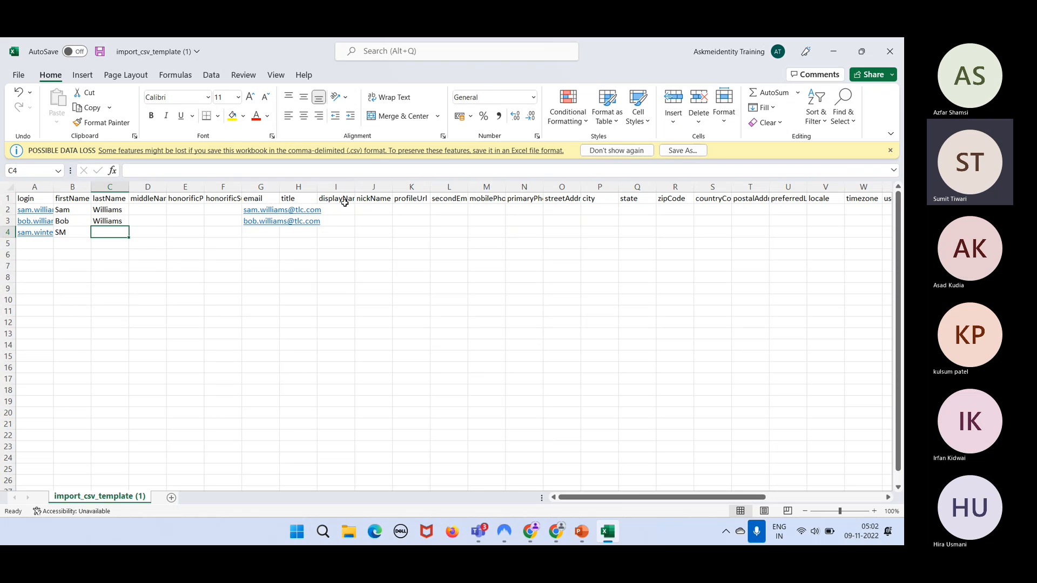
key(Left)
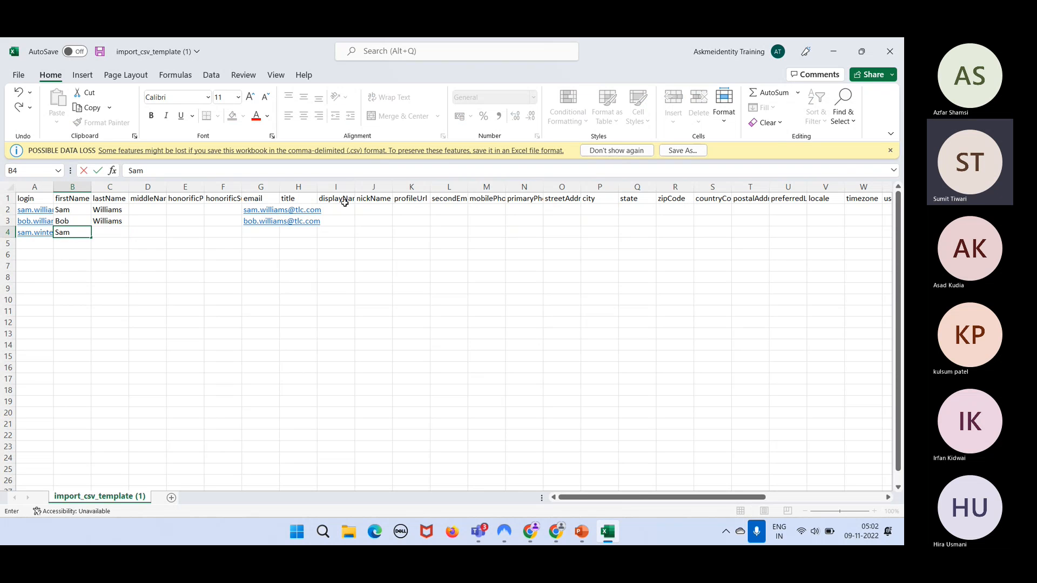
key(Tab)
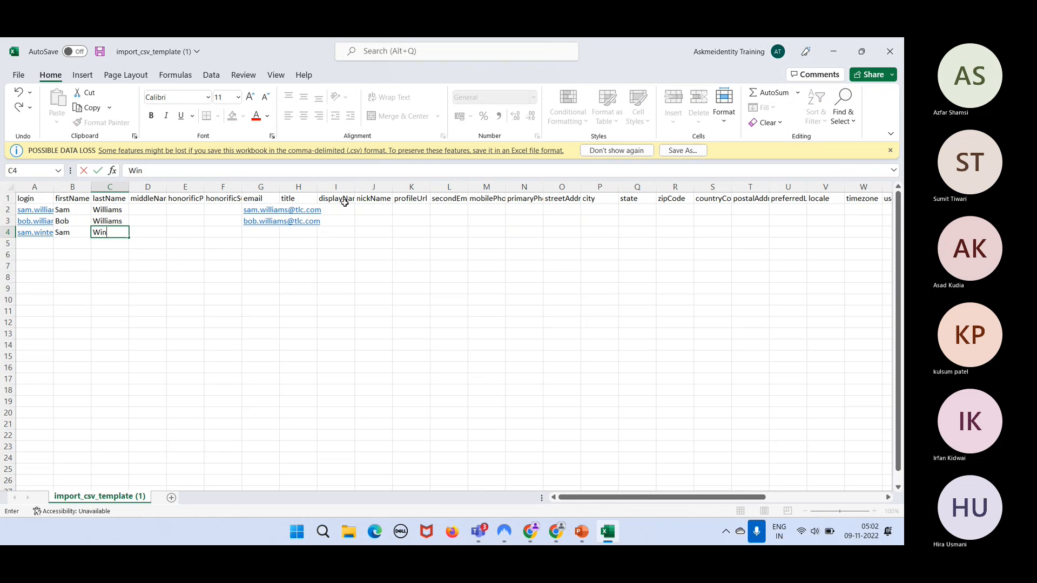
key(Tab)
key(Tab)
key(Left)
key(Left)
key(Left)
key(Left)
key(ctrl+c)
key(Right)
key(Right)
key(Right)
key(Right)
key(Right)
key(Right)
key(ctrl+v)
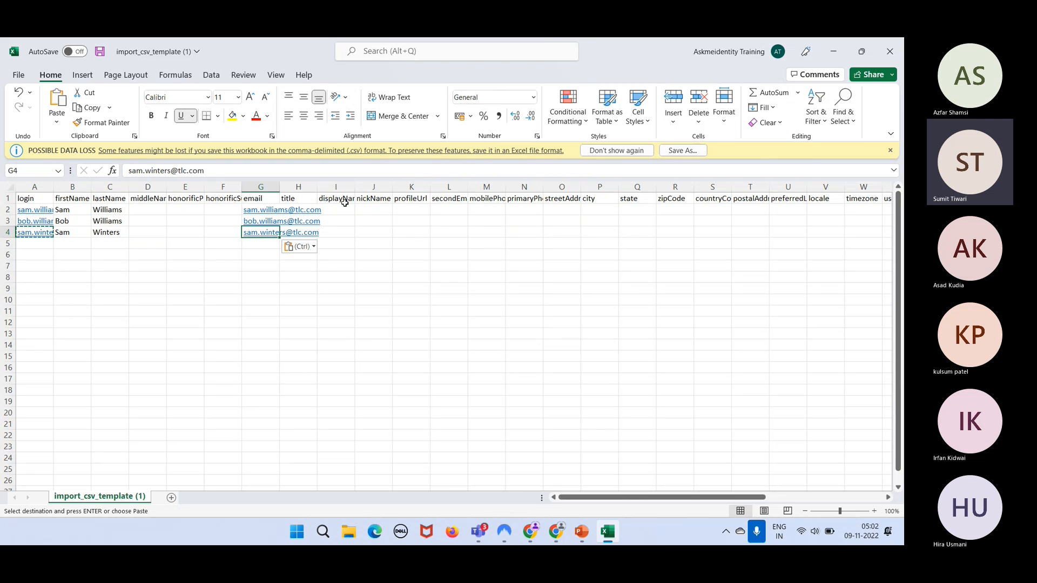
key(Up)
key(Up)
key(Down)
key(Down)
key(Right)
key(Right)
key(Right)
key(Right)
key(Right)
key(Right)
key(Right)
key(Right)
key(Right)
key(Right)
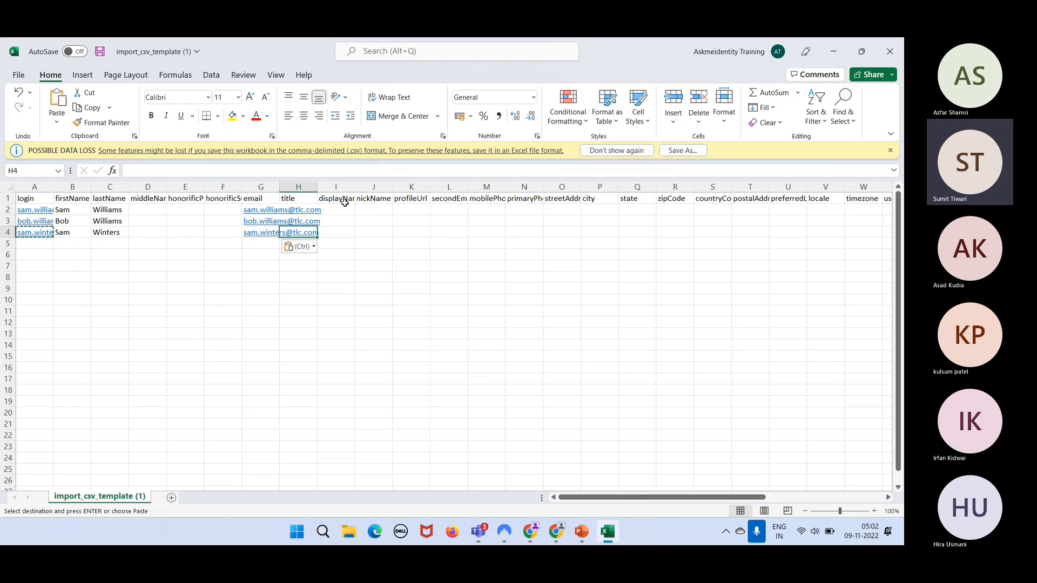
- Enter Oklahoma in P2 and move it into the first user's state column
key(Up)
key(Up)
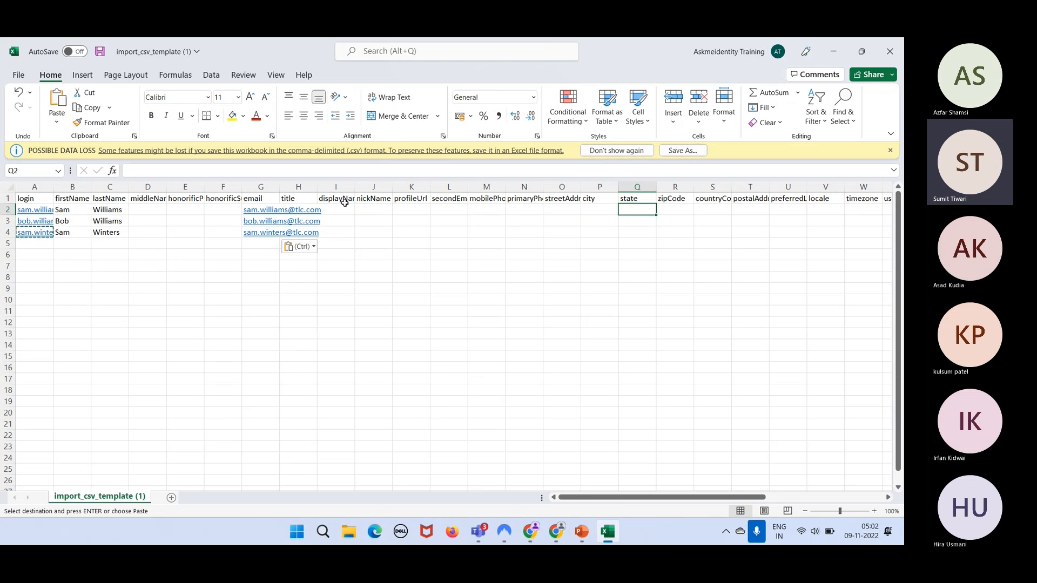
key(Left)
key(Left)
key(Left)
key(Left)
key(Left)
key(Left)
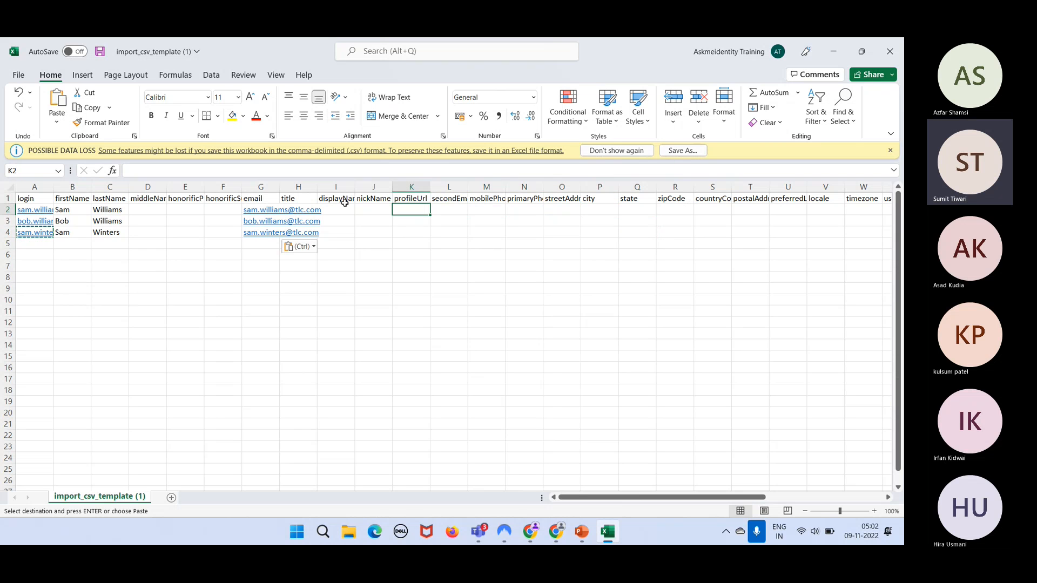
key(Left)
key(Right)
key(Right)
key(Right)
key(Right)
key(Right)
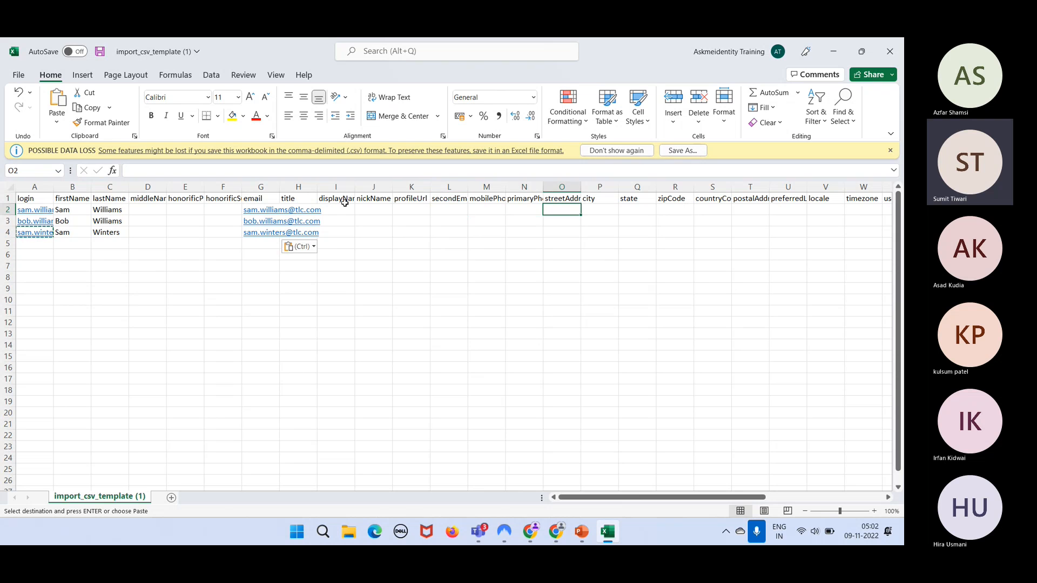
key(Right)
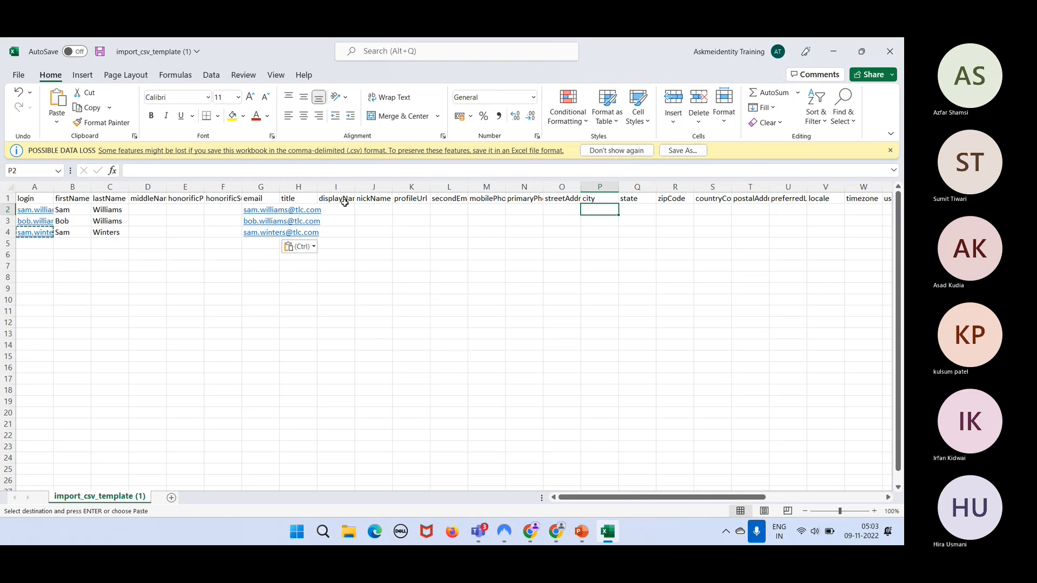
text(Oklahoma)
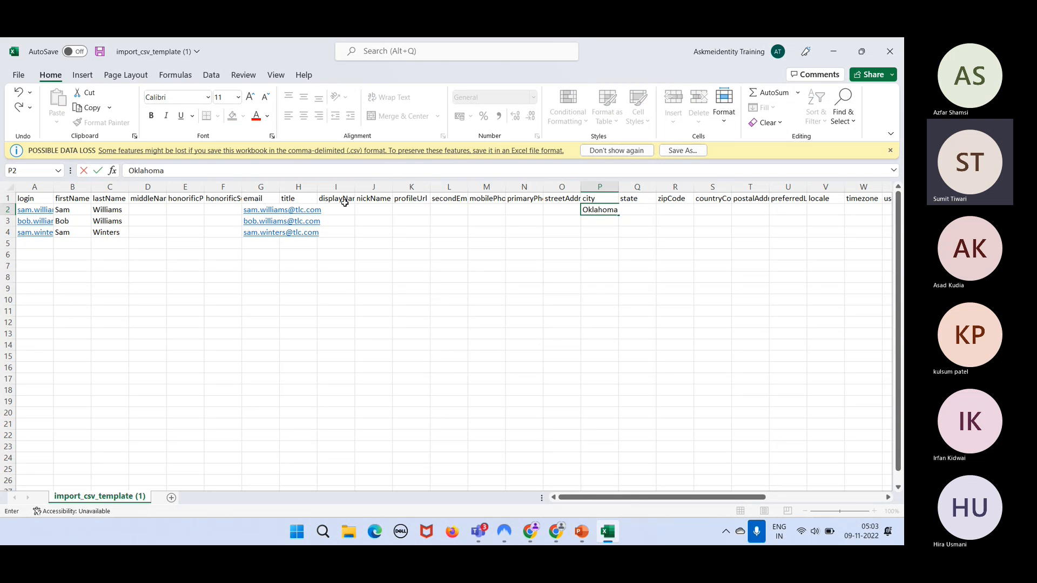
key(Return)
key(Up)
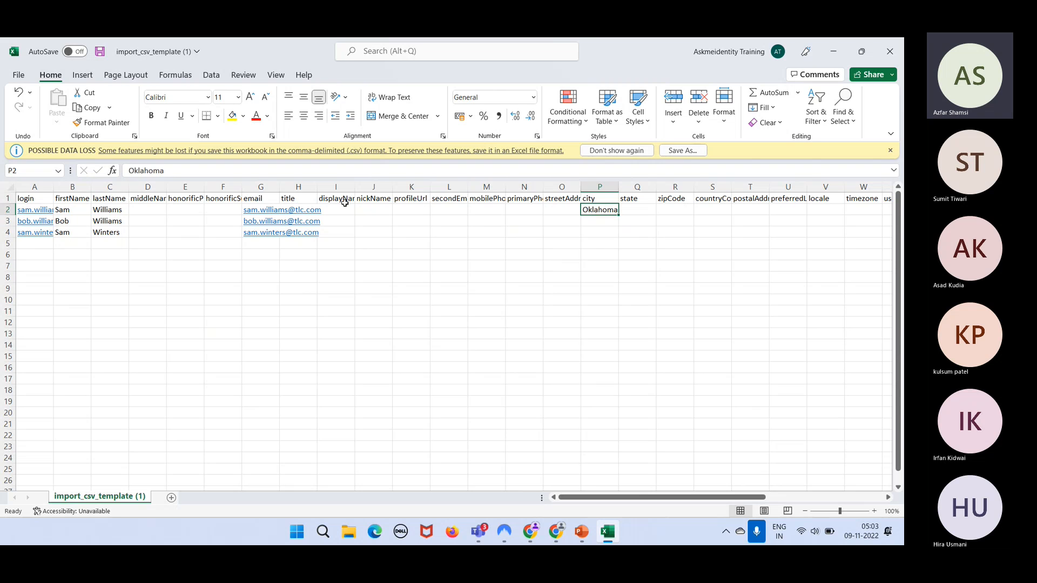
key(ctrl+c)
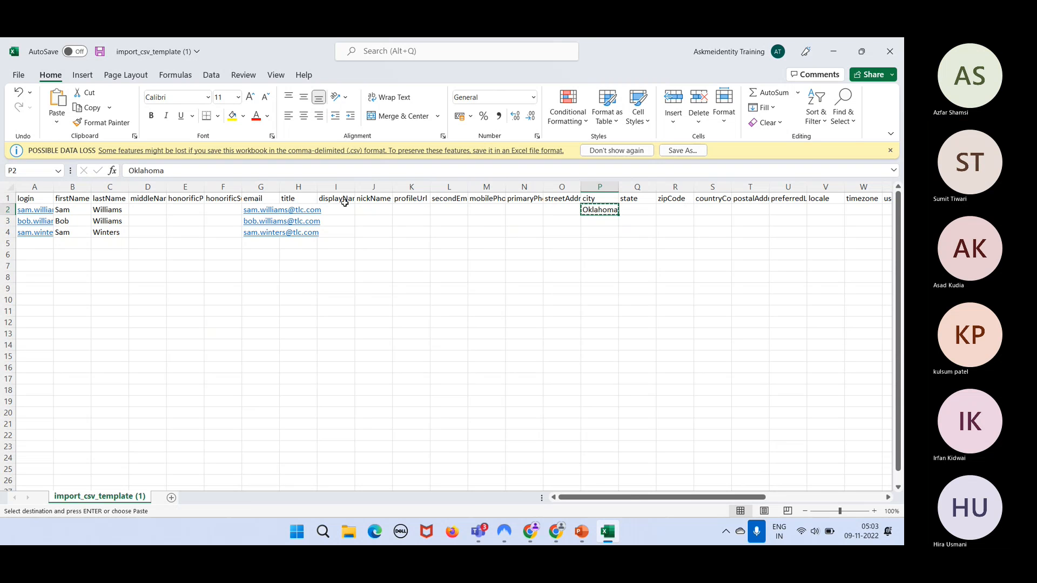
key(Right)
key(Return)
- Fill the city cells P2:P4 with New York, Chicago and Boston
key(Down)
key(Left)
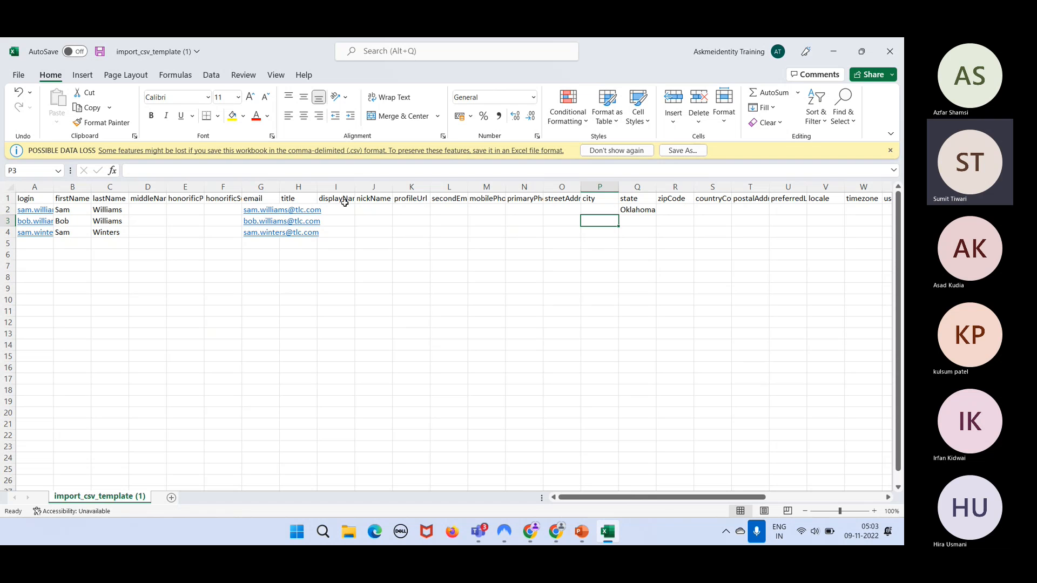
key(Up)
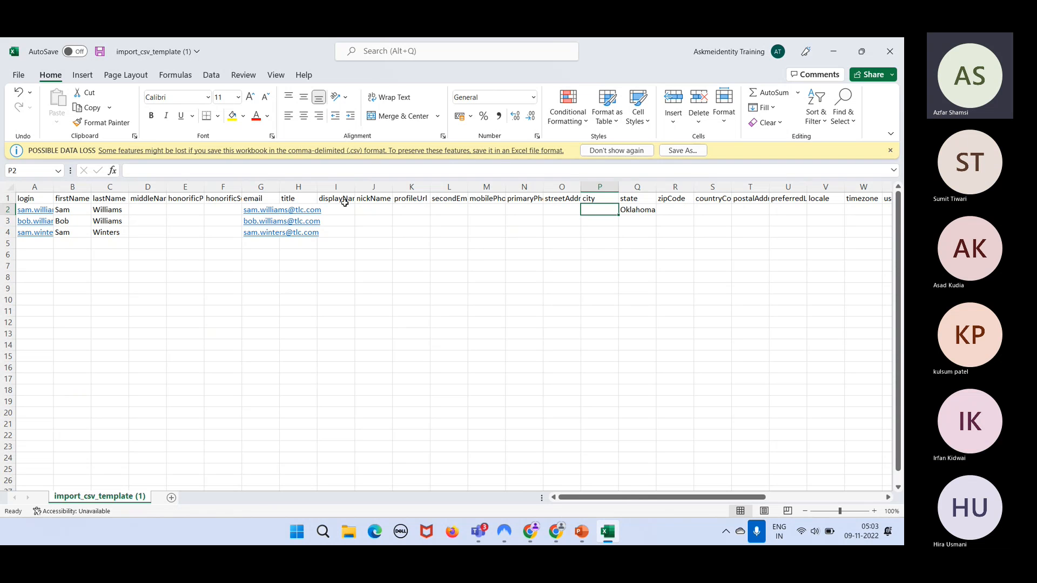
text(New York)
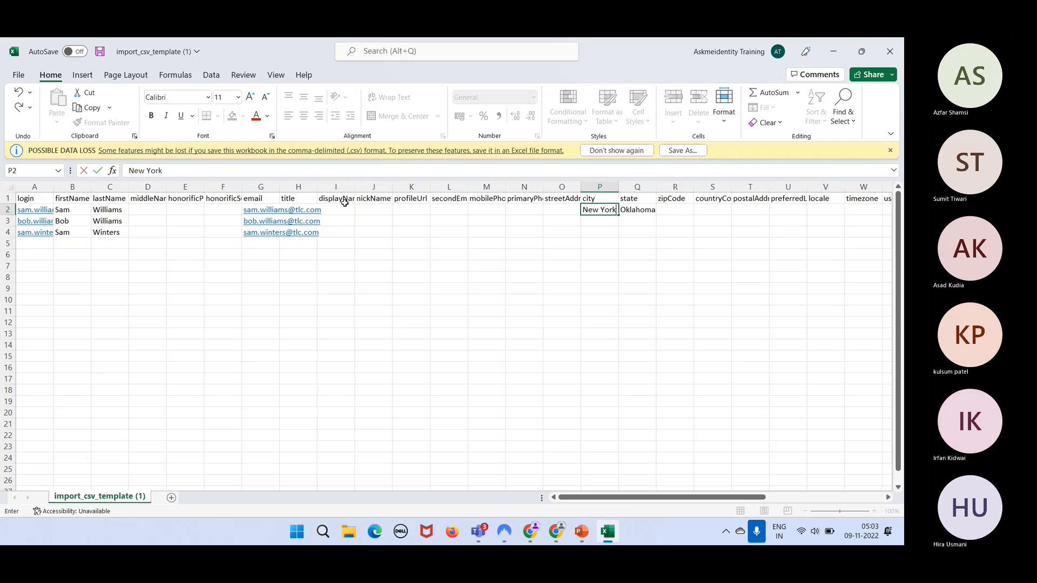
key(Return)
text(Chicaog)
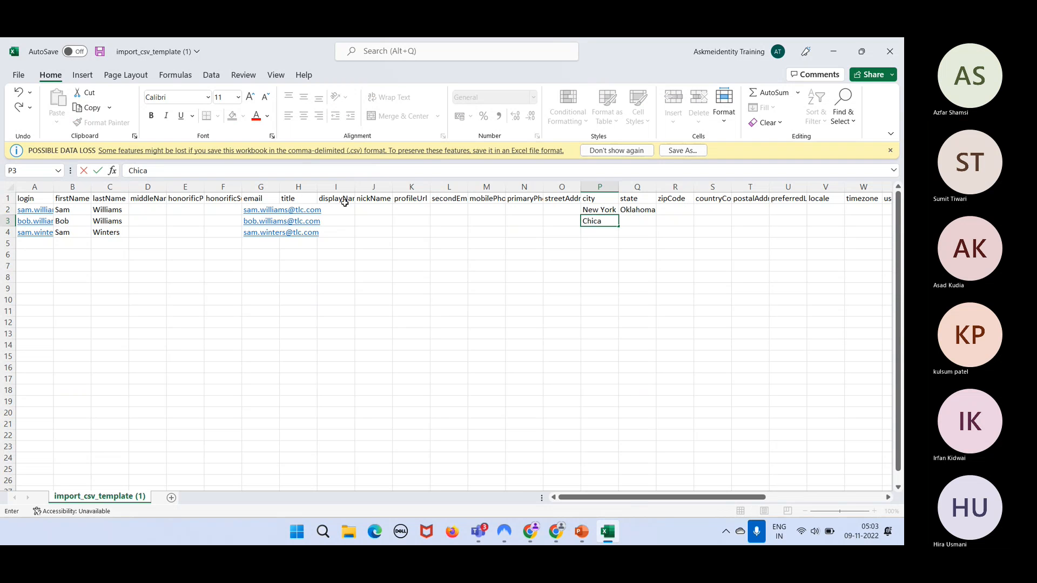
key(BackSpace)
key(BackSpace)
text(go)
key(Return)
text(Boston)
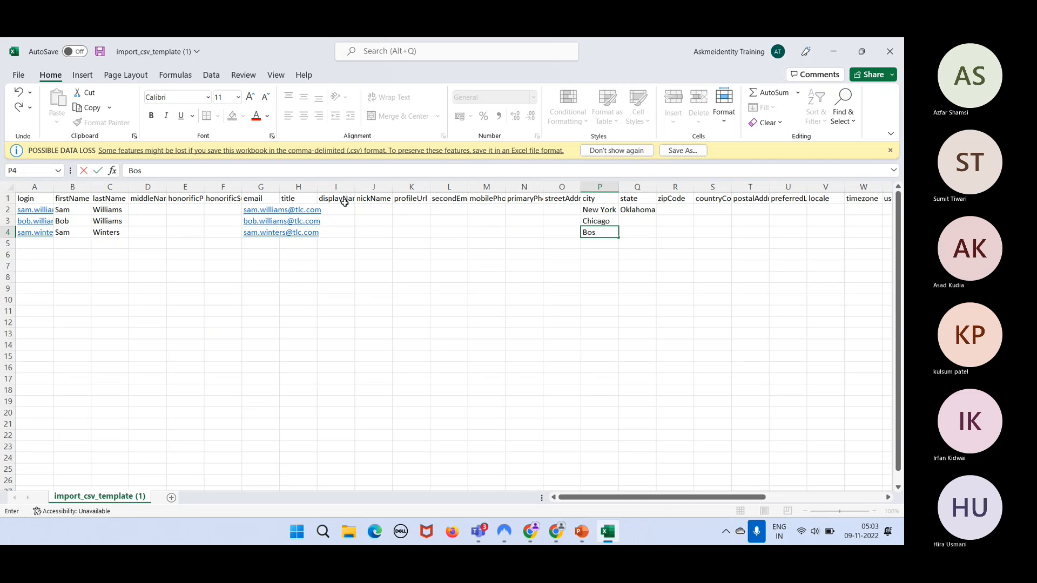
key(Return)
key(Up)
key(Up)
key(Up)
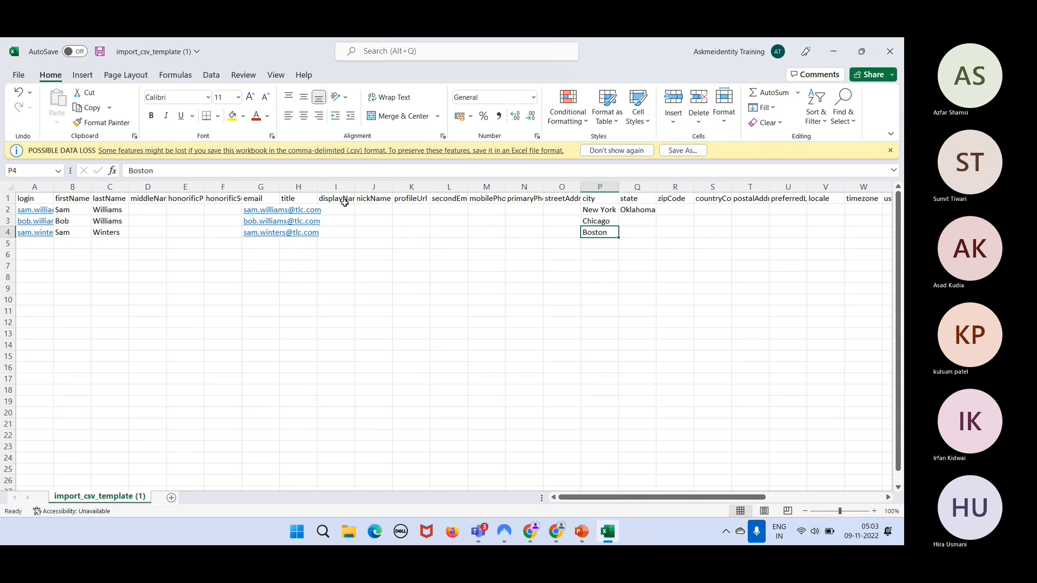
key(Left)
key(Left)
key(Left)
key(Left)
key(Left)
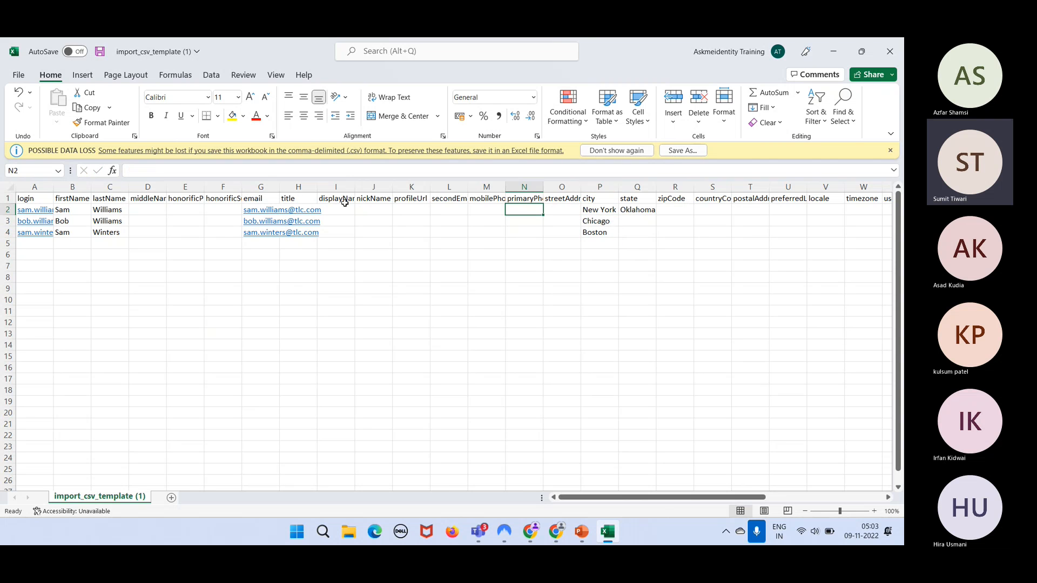
- Enter the titles IT Admin, Web Dev and Financial Analyst in H2:H4 and check them
key(Left)
key(Left)
key(Left)
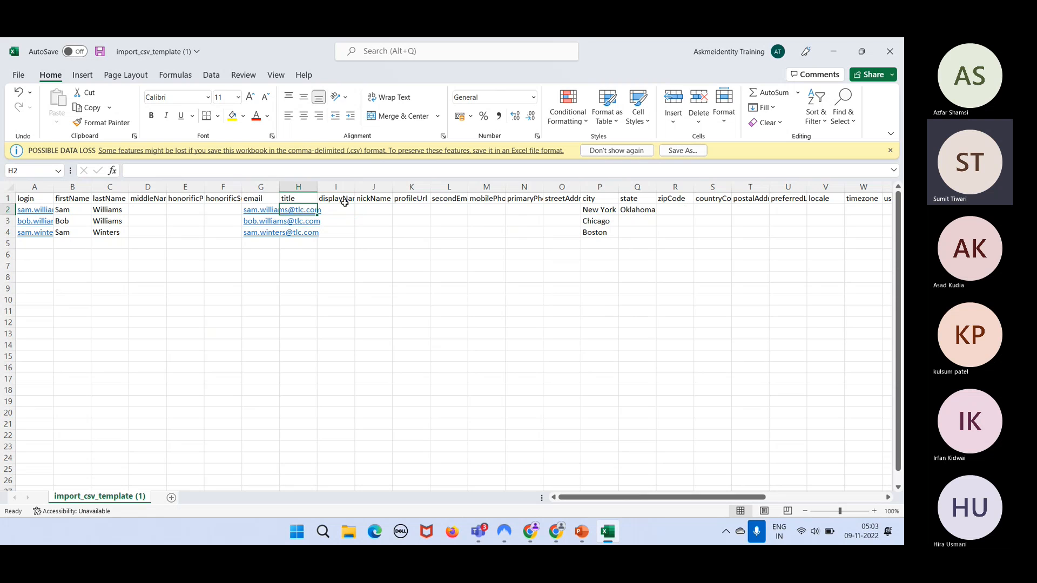
text(IT Admin)
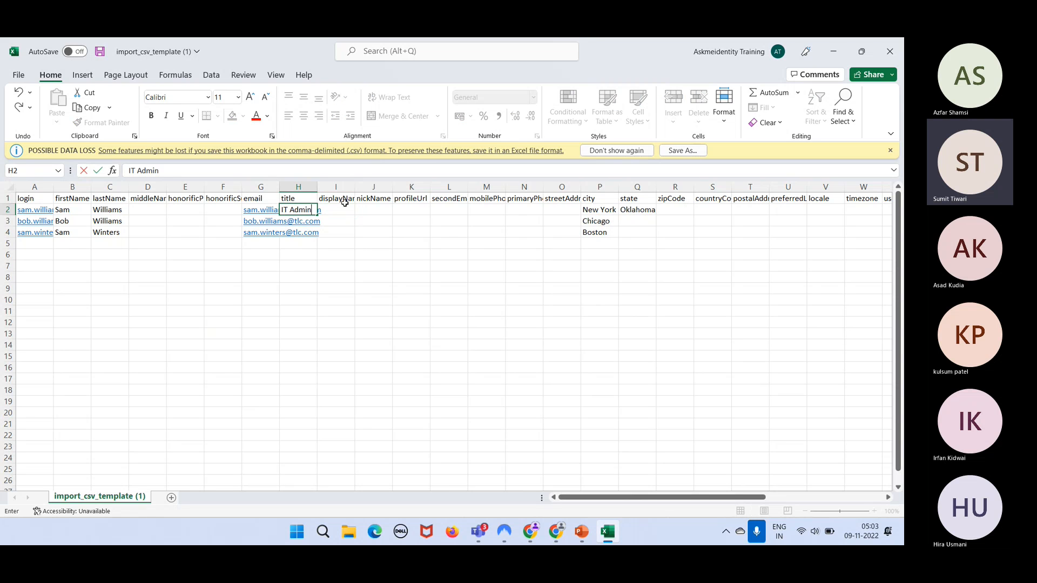
key(Return)
text(We)
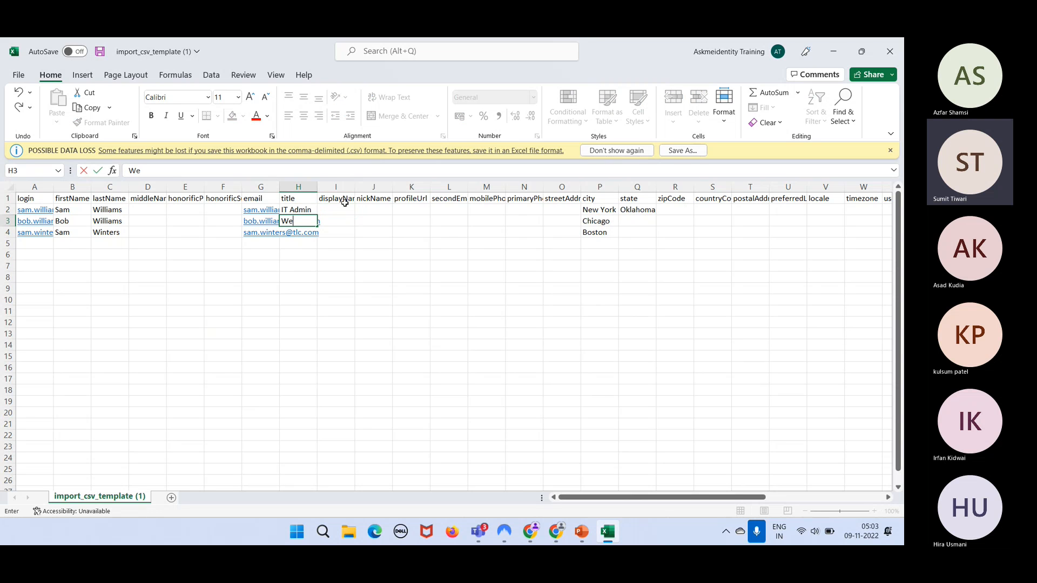
text(b Dev)
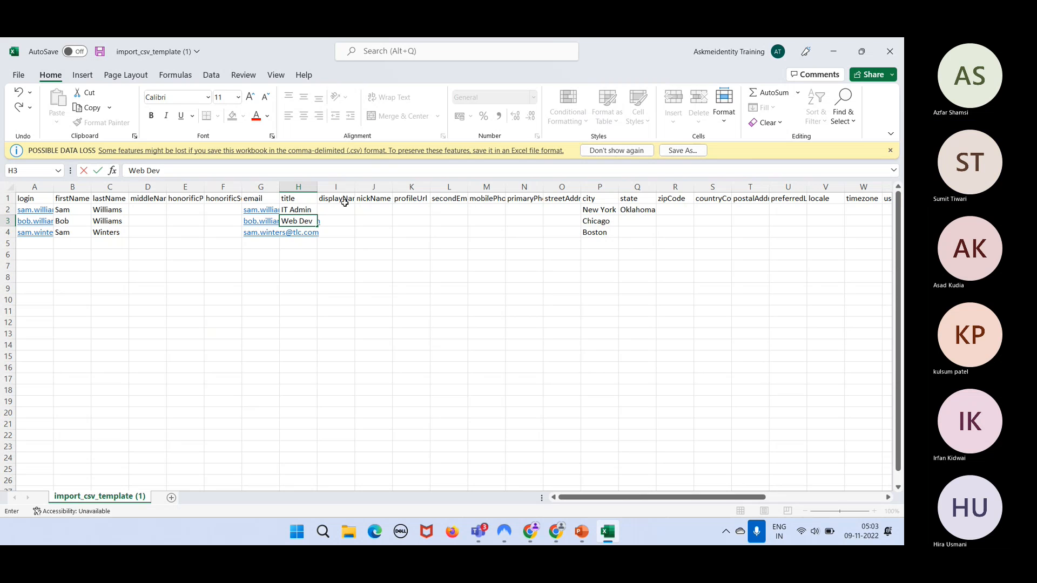
key(Return)
text(Financial Ana)
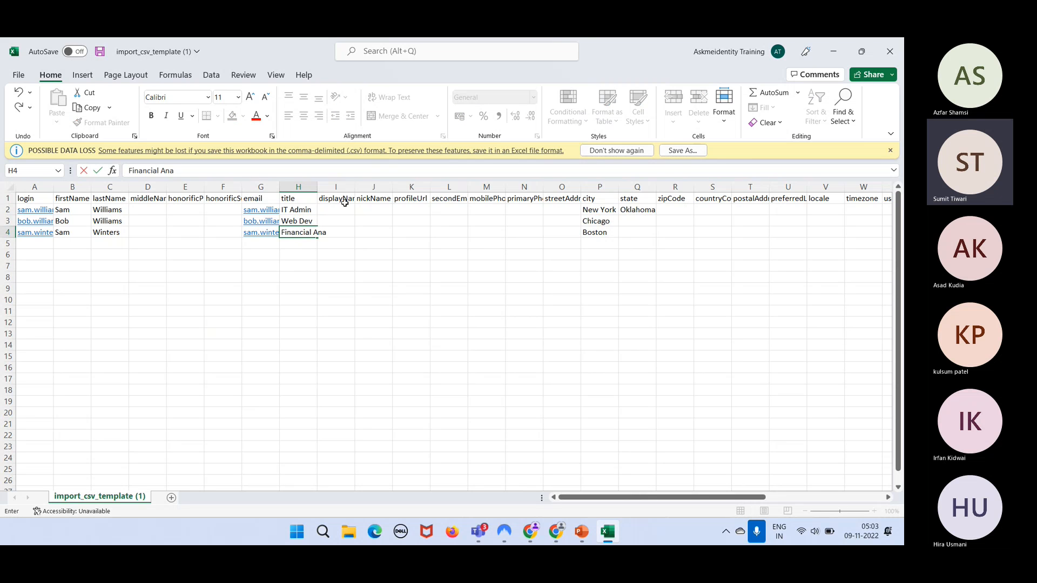
text(lyst)
key(Return)
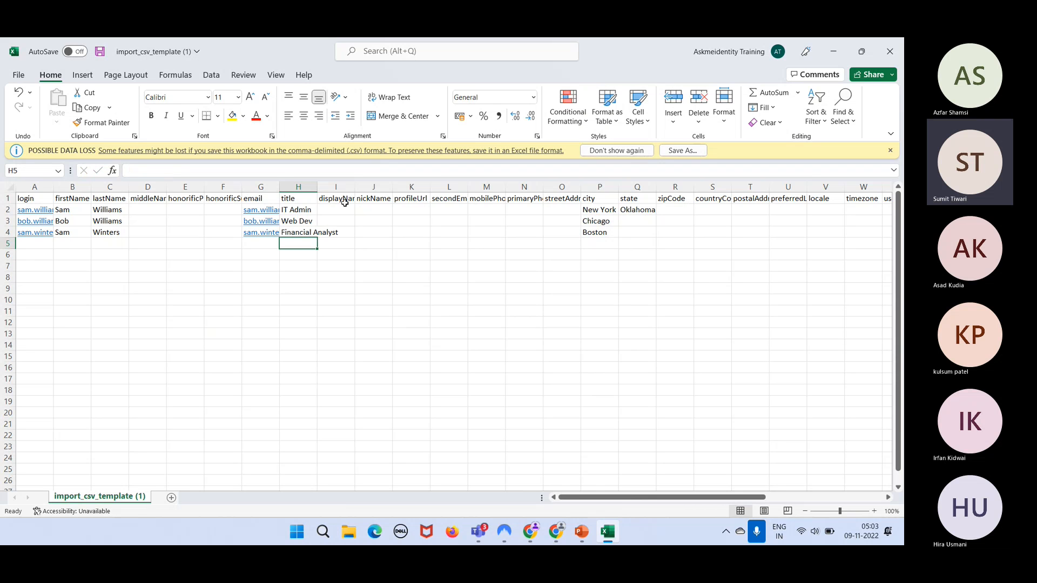
key(Up)
key(Up)
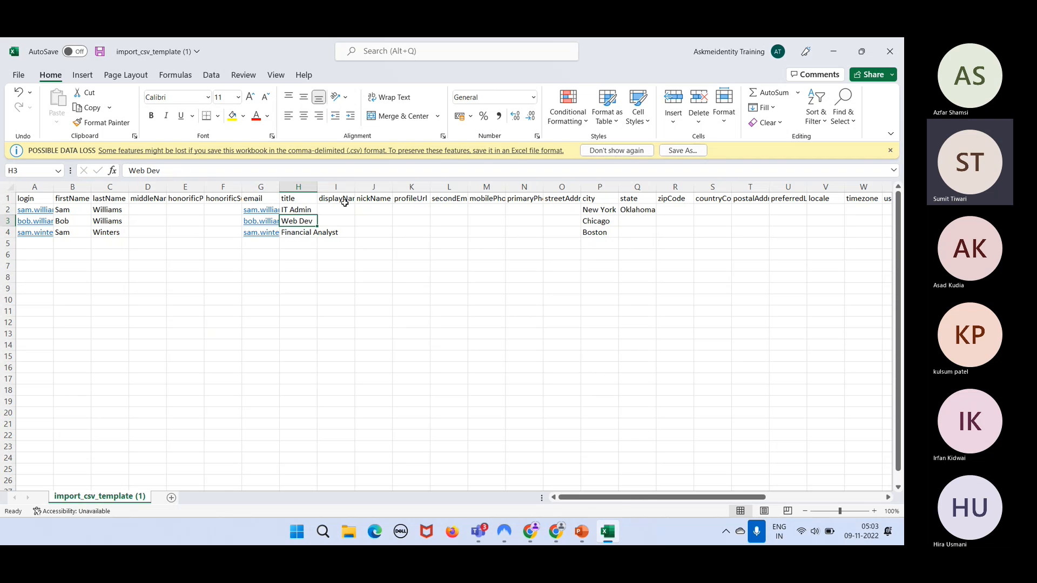
key(Up)
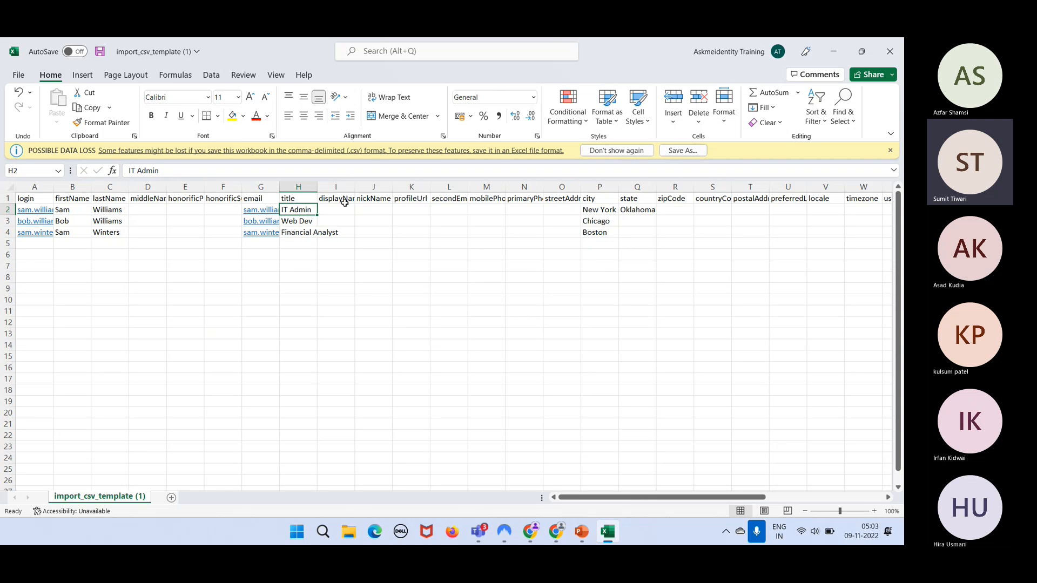
key(Down)
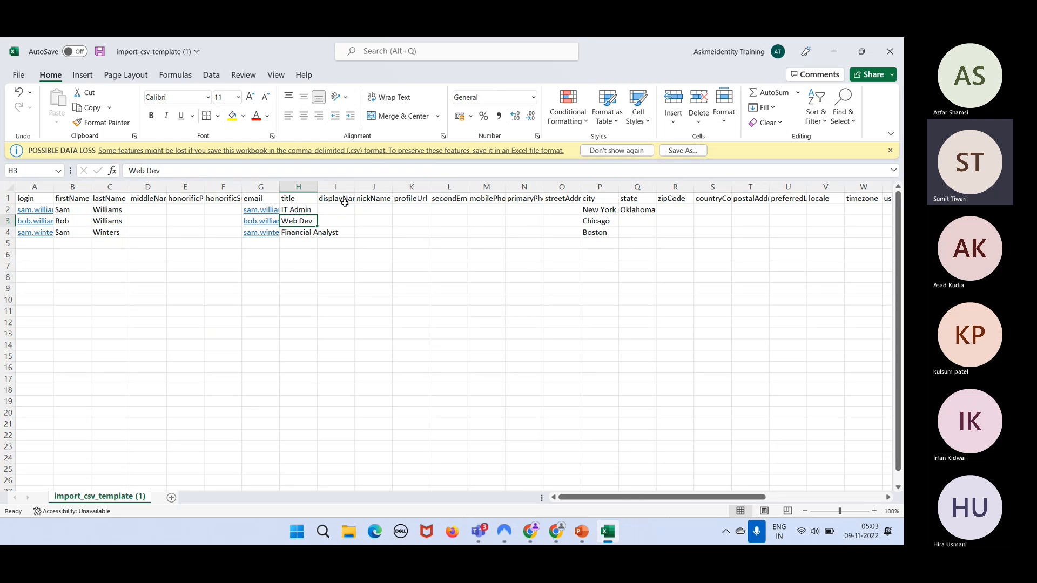
key(Up)
- Set the first user's division in AB2 to IT
key(Right)
key(Right)
key(Right)
key(Right)
key(Right)
key(Right)
key(Right)
key(Right)
key(Right)
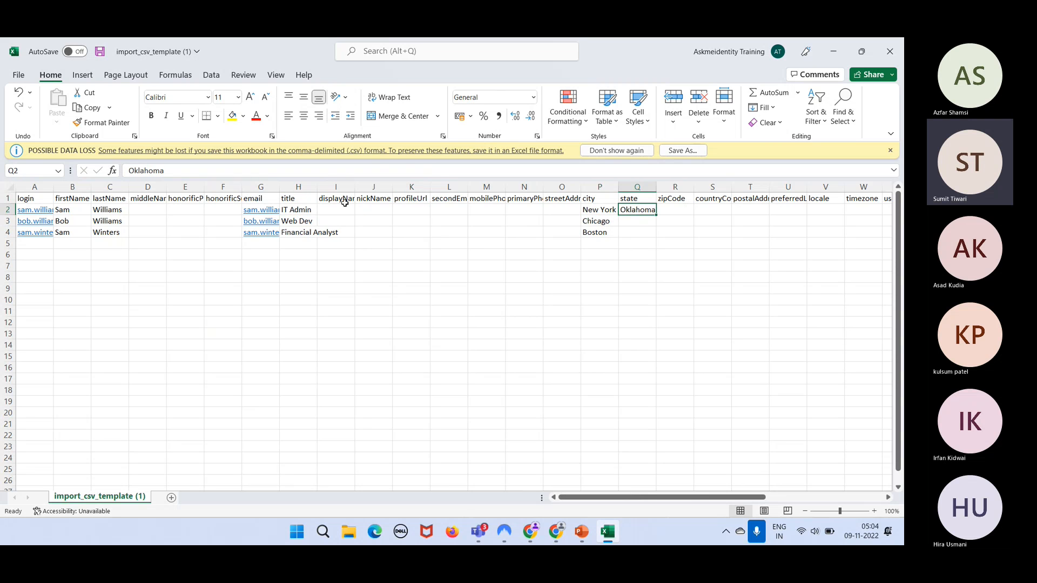
key(Right)
key(Right)
key(Right)
key(Right)
key(Right)
key(Right)
key(Right)
key(Right)
key(Right)
key(Right)
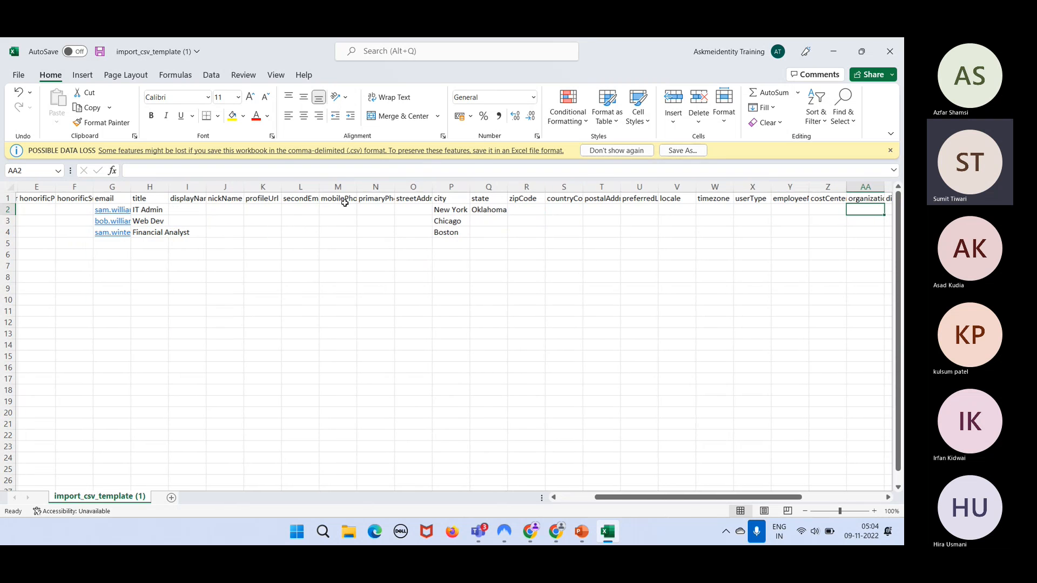
key(Right)
key(Right)
key(Down)
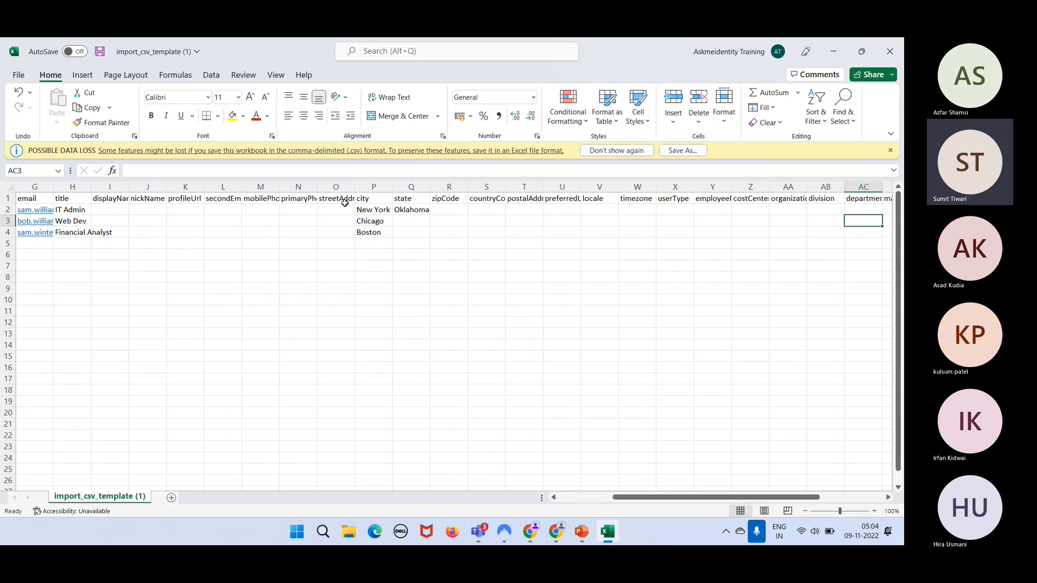
key(Left)
key(Left)
key(Up)
key(Right)
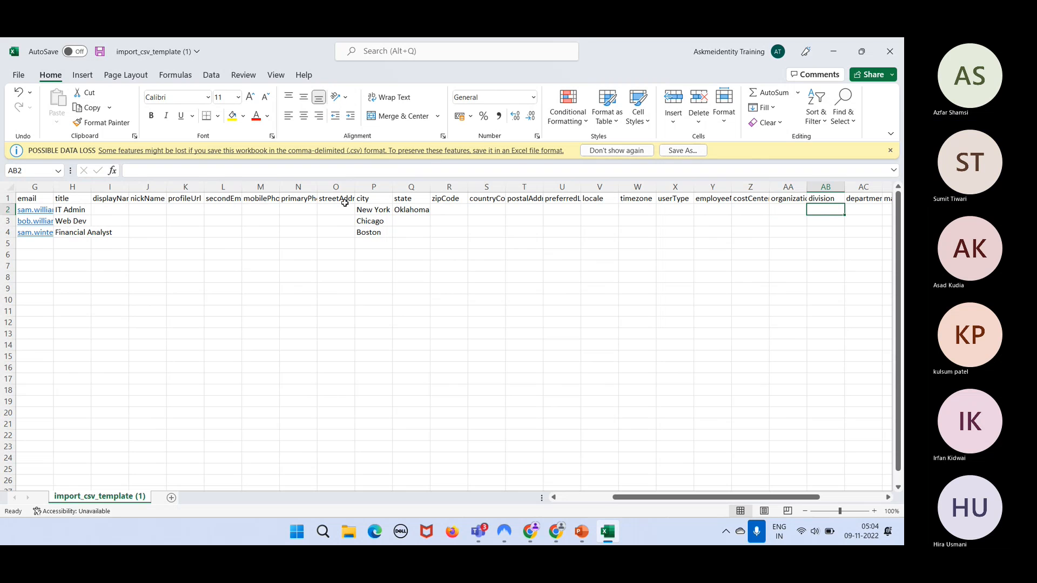
text(I)
text(IT)
key(Return)
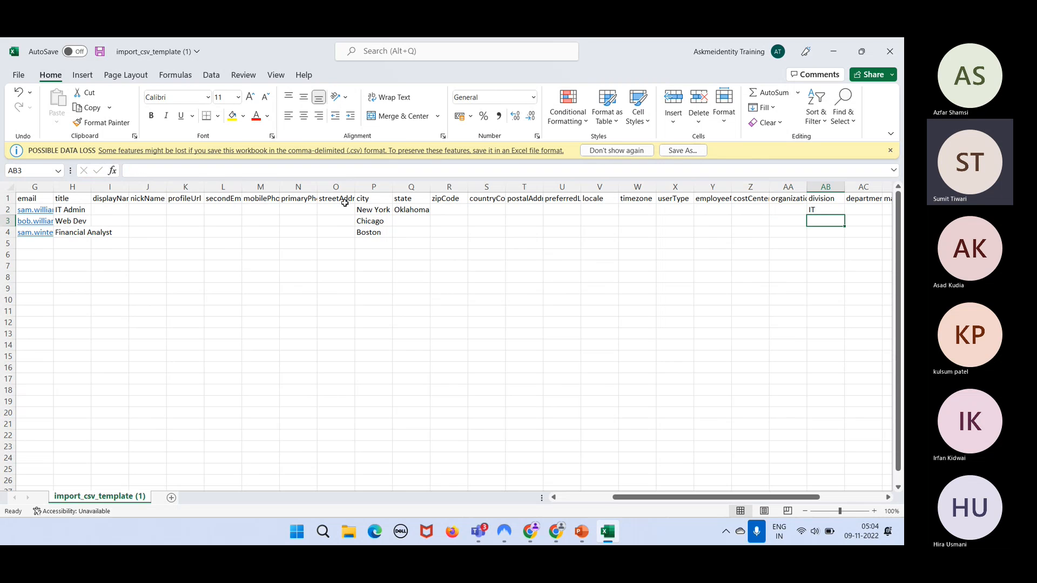
- Enter Finance as the third user's department in AC4
key(Right)
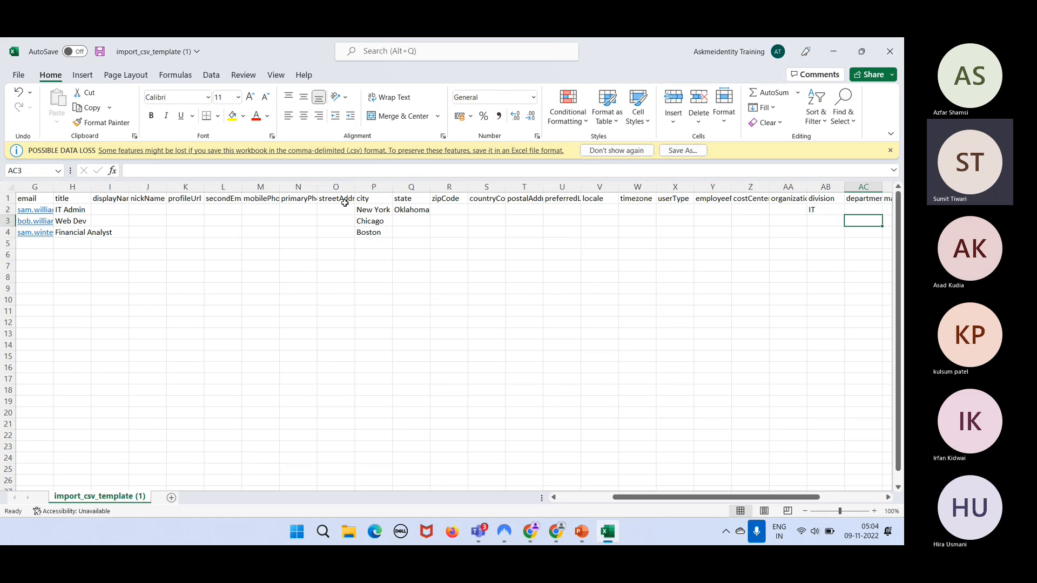
key(Down)
text(Finance)
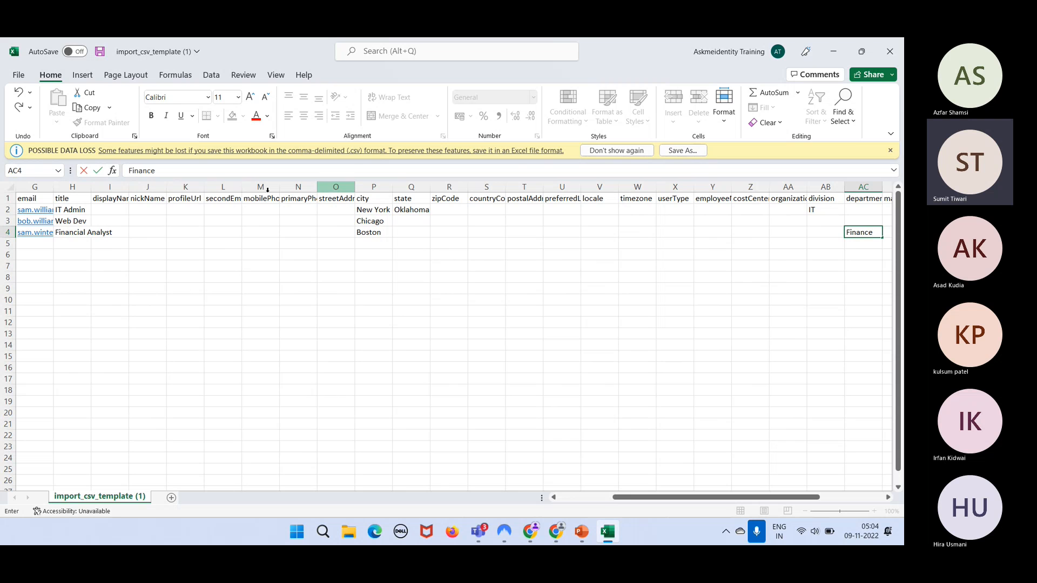
click(417, 252)
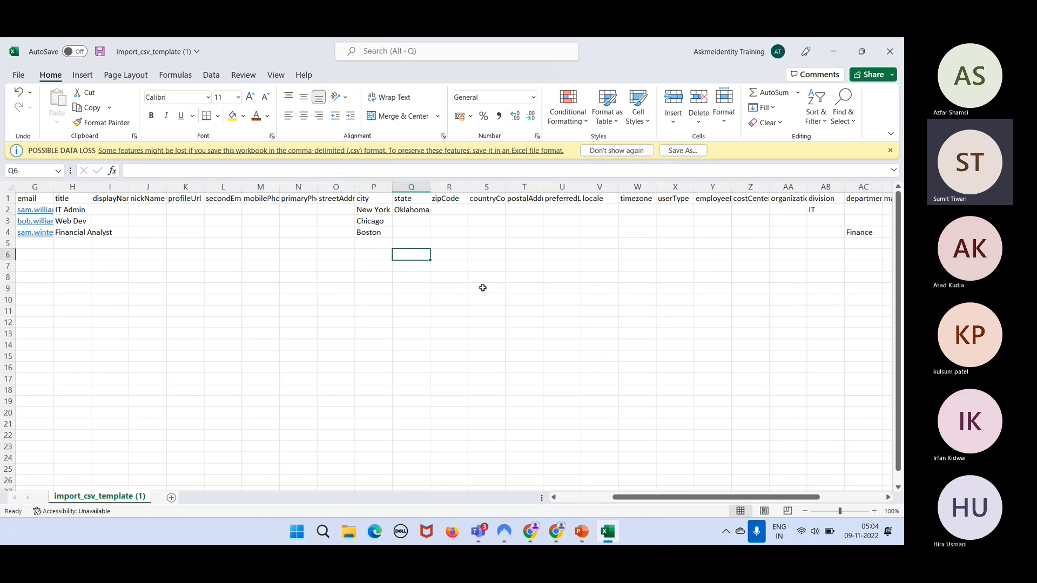
- Review the three users' division and department entries in the template
key(Left)
key(Left)
key(Left)
key(Left)
key(Left)
key(Left)
key(Left)
key(Left)
key(Left)
key(Left)
key(Left)
key(Left)
key(Left)
key(Left)
key(Left)
key(Left)
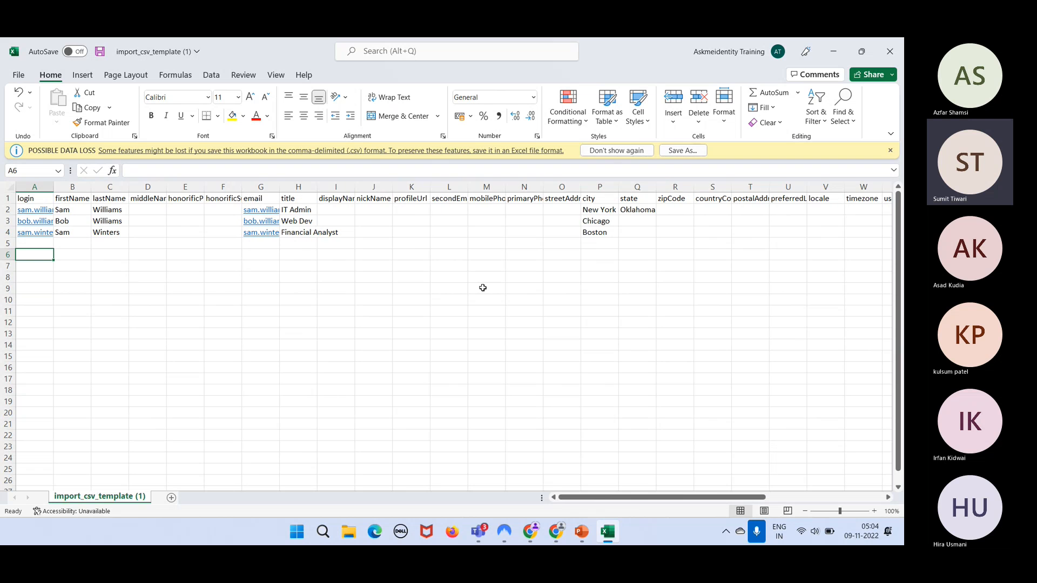
key(Up)
key(Up)
key(Up)
key(Up)
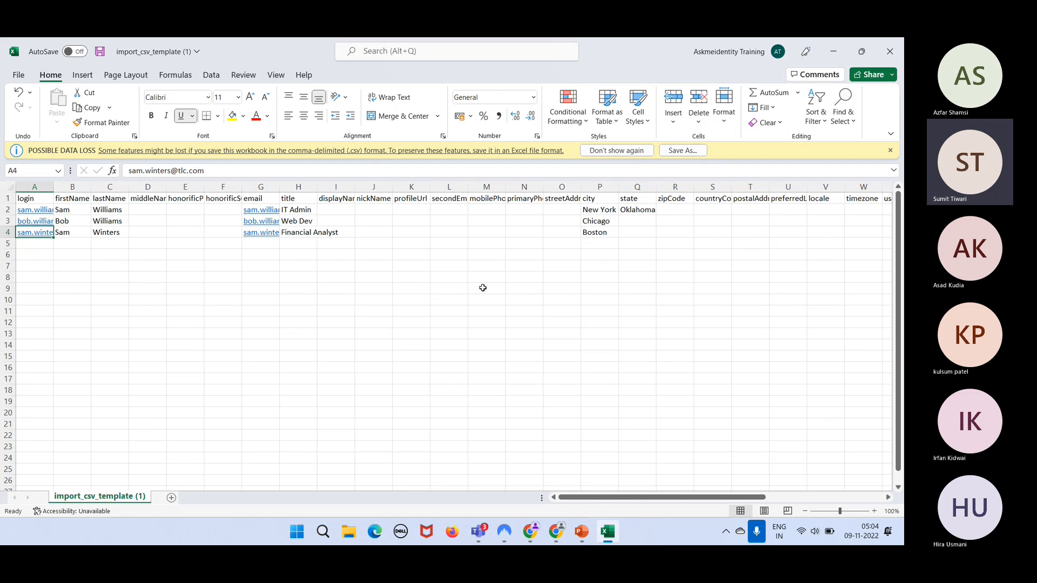
key(Right)
key(Right)
key(Right)
key(Right)
key(Right)
key(Right)
key(Right)
key(Right)
key(Right)
key(Right)
key(Right)
key(Right)
key(Right)
key(Right)
key(Right)
key(Right)
key(Right)
key(Right)
key(Right)
key(Right)
key(Right)
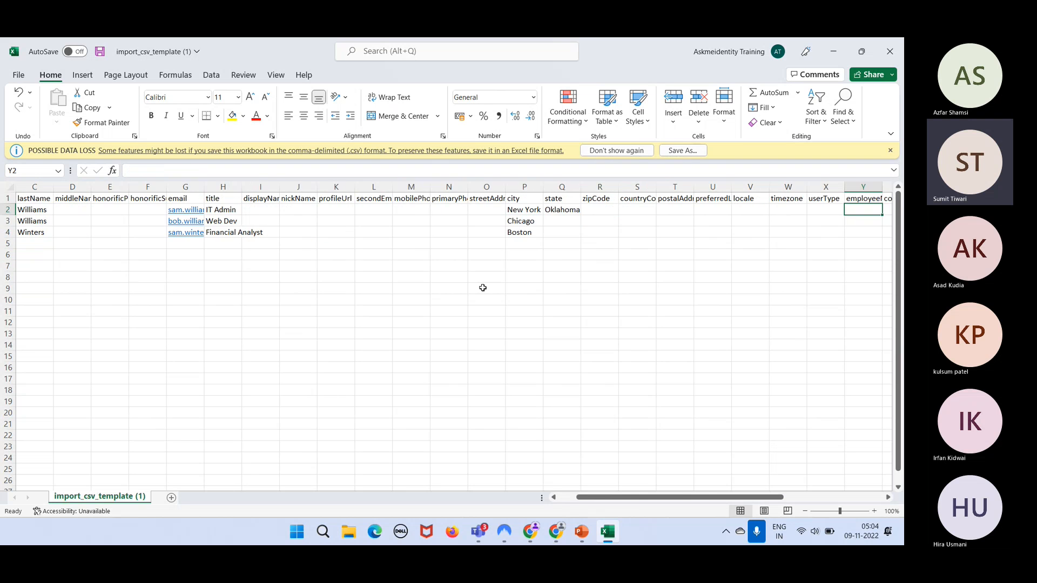
key(Down)
key(Down)
key(Left)
key(Left)
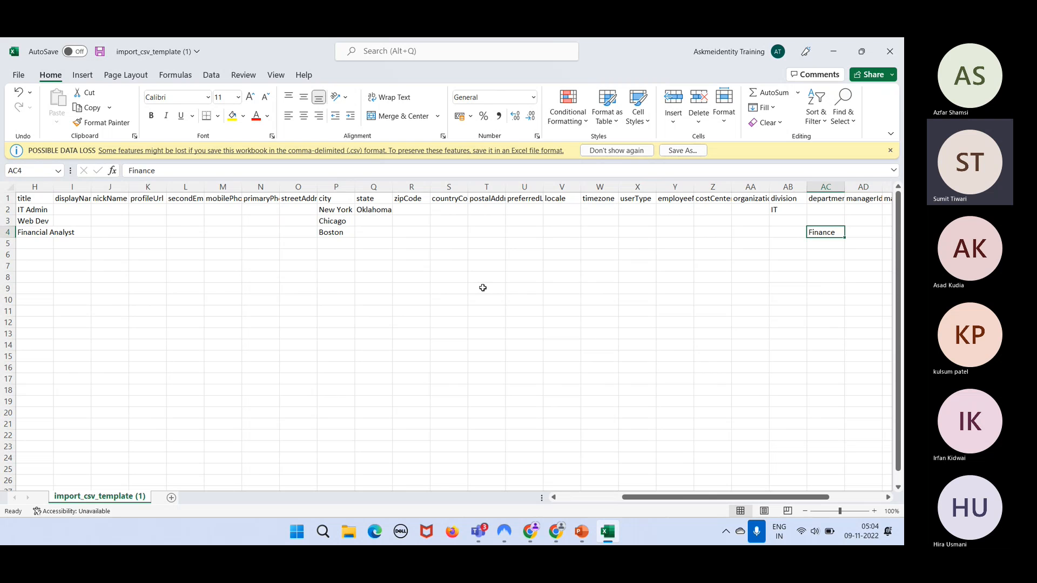
key(Up)
key(Up)
key(Down)
key(Down)
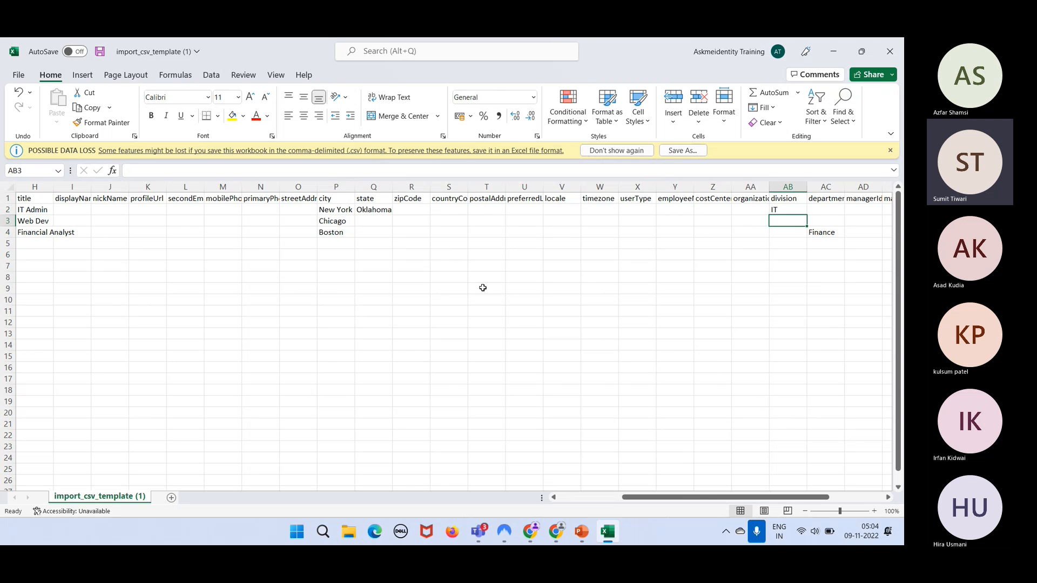
key(Up)
key(Down)
key(Up)
key(Up)
key(Right)
- Return to the first user's login, save the CSV template and close Excel
key(Down)
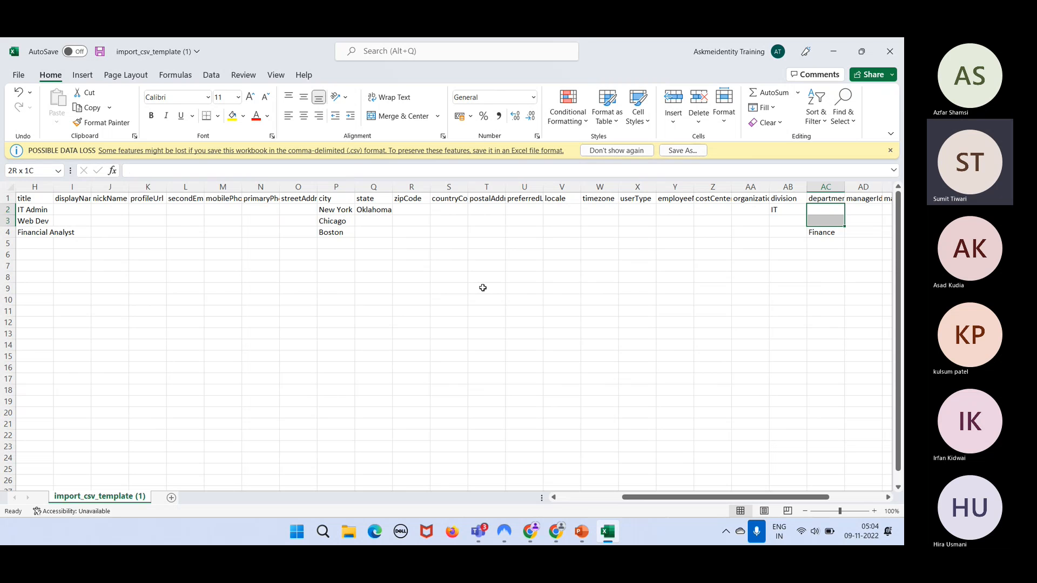
key(Left)
key(Up)
key(Down)
key(Down)
key(Left)
key(Left)
key(Left)
key(Left)
key(Left)
key(Left)
key(Left)
key(Left)
key(Left)
key(Left)
key(Left)
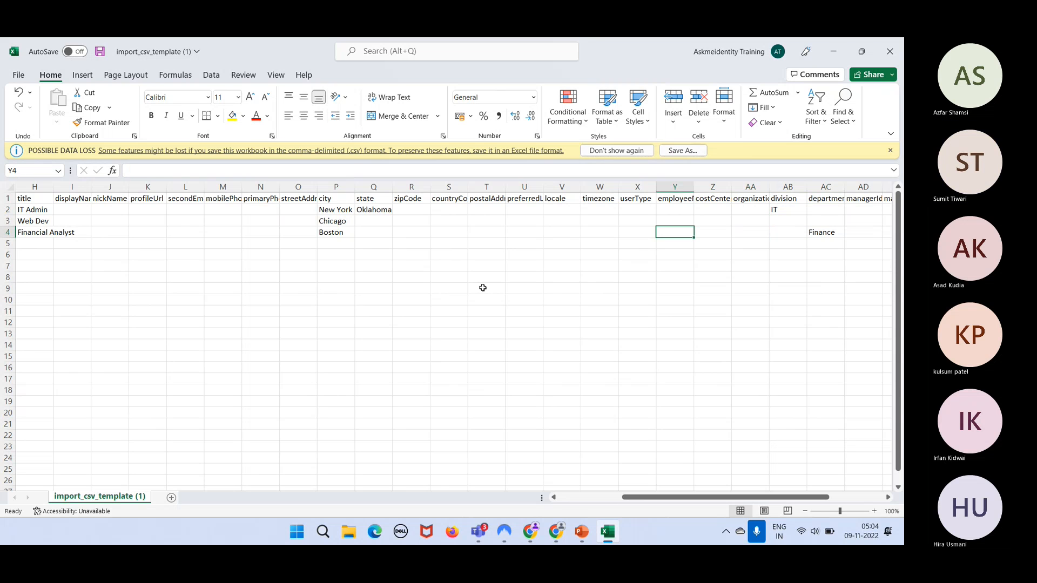
key(Home)
key(Up)
key(Up)
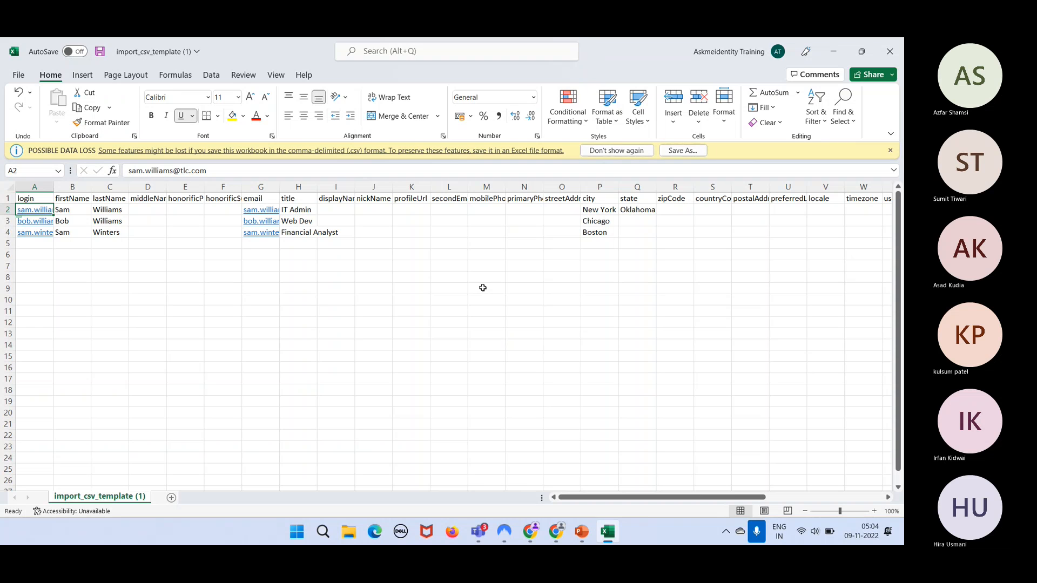
key(ctrl+s)
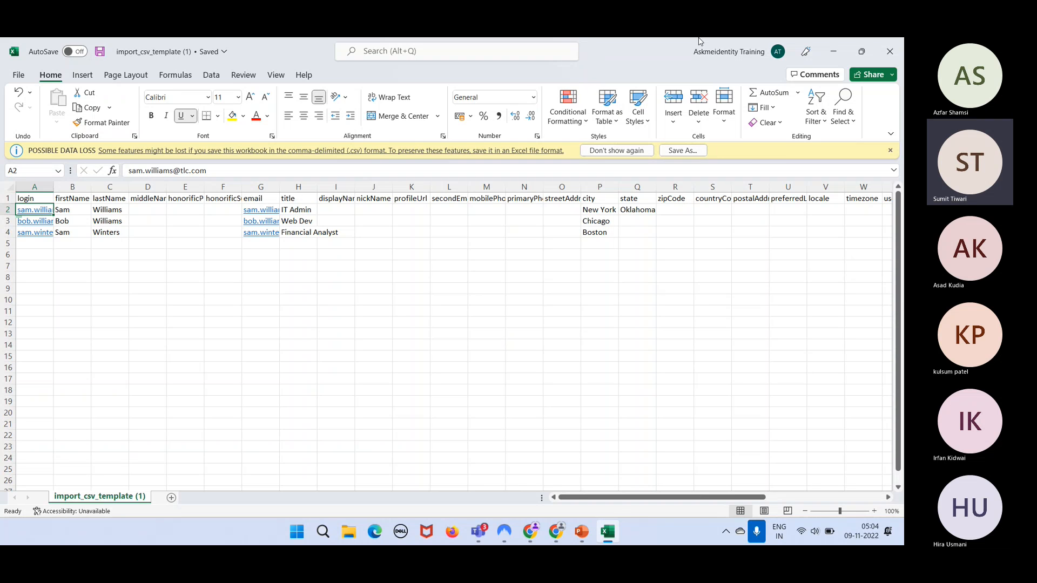
click(892, 49)
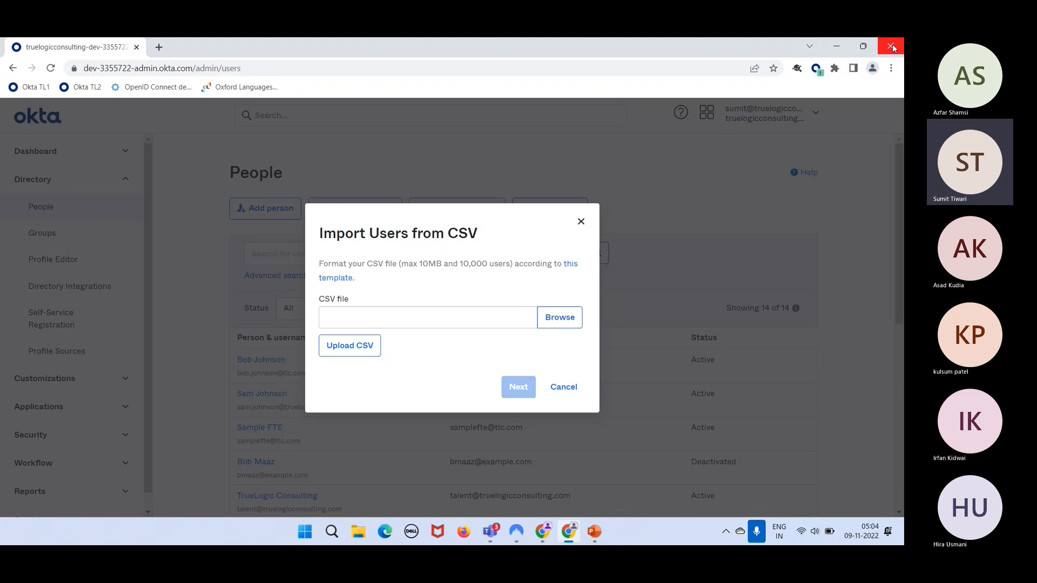
- Select import_csv_template (1).csv from Downloads and upload it for parsing
click(557, 332)
click(162, 147)
click(354, 300)
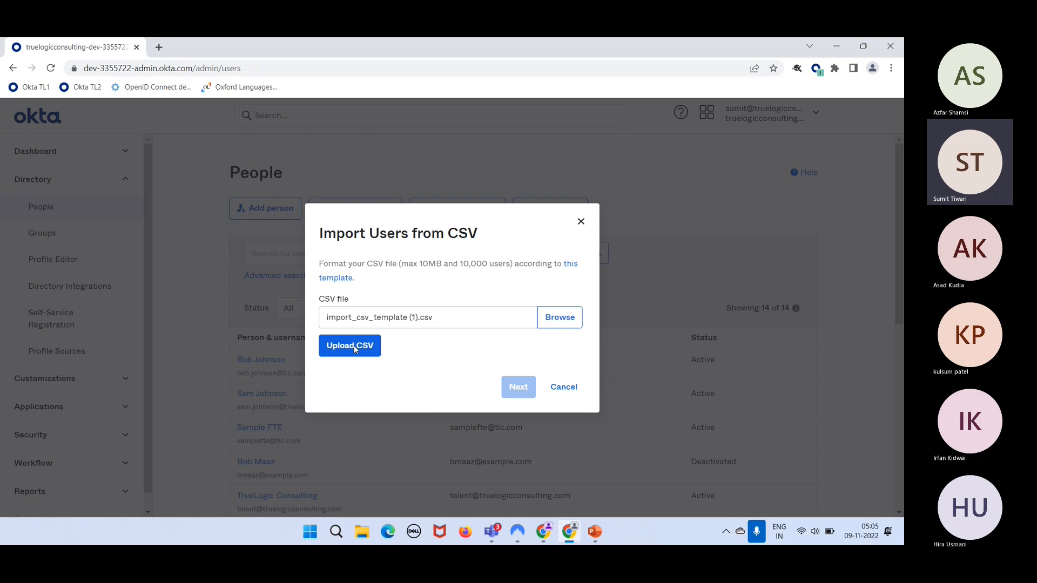
click(355, 347)
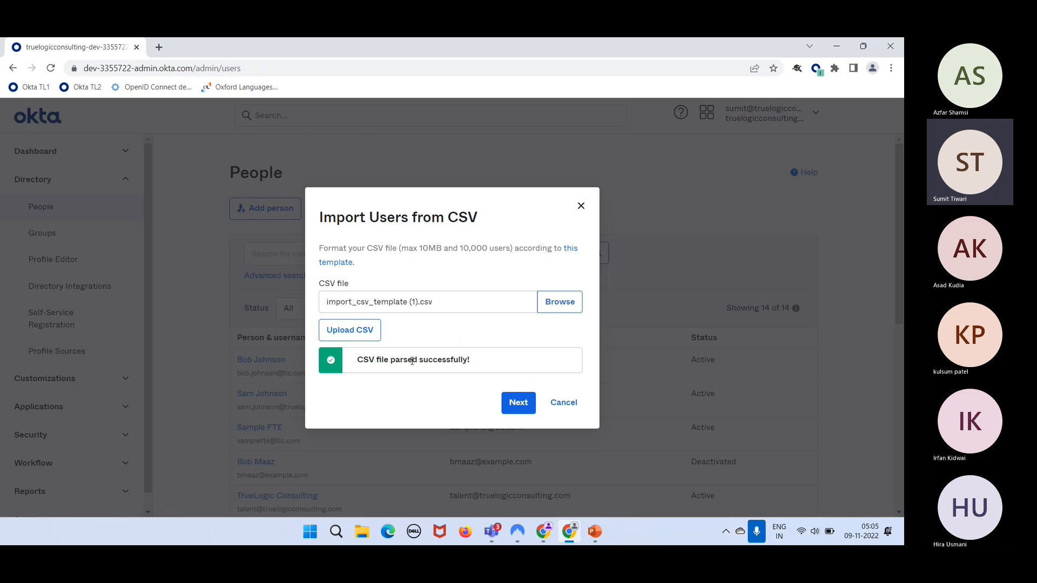
- Turn on automatic activation of new users and import the three users from the CSV
click(505, 402)
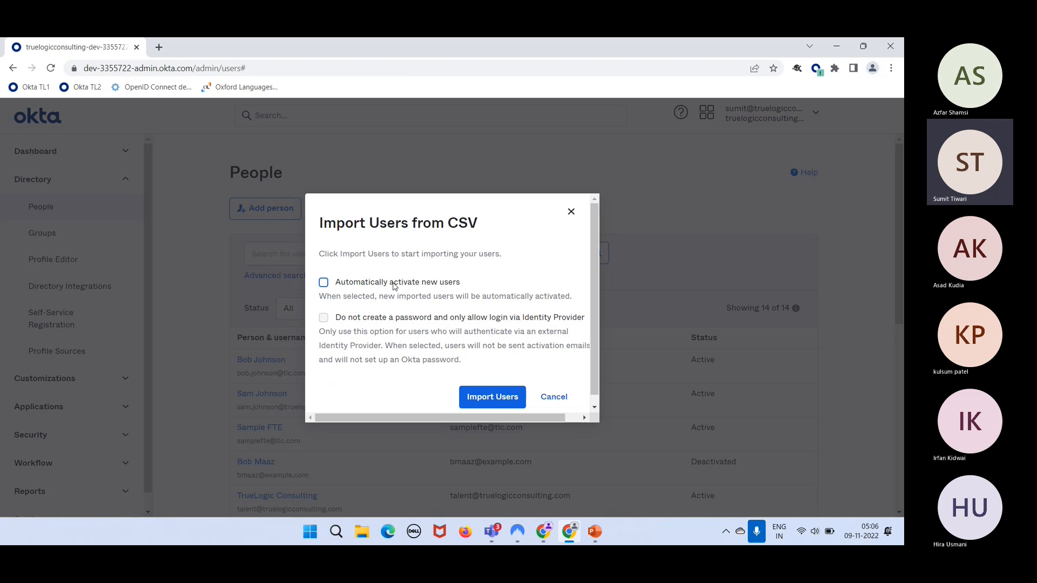
click(394, 286)
click(483, 395)
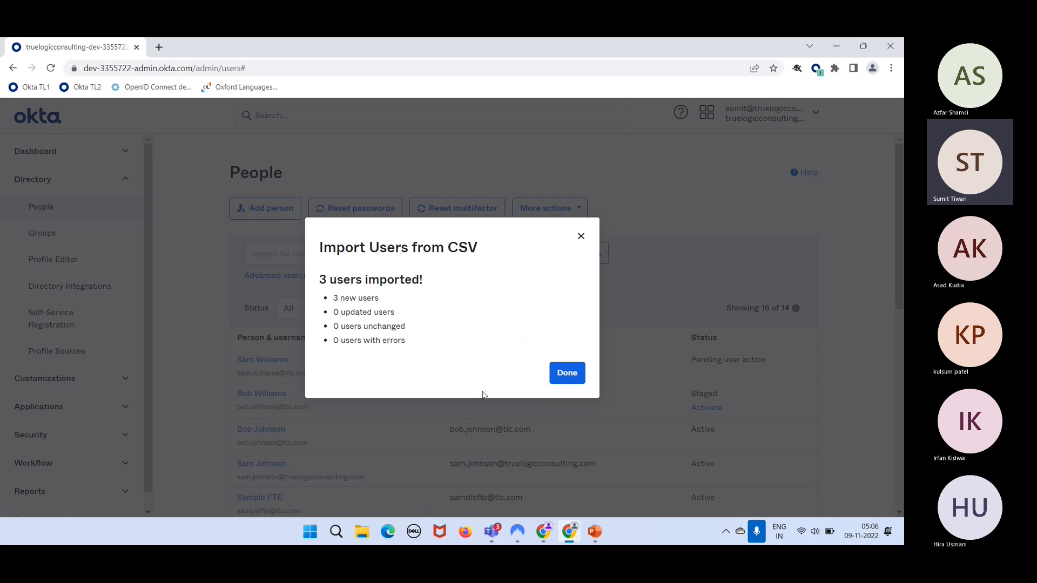
- Review the new, updated, unchanged and error counts, then dismiss the import summary
drag(388, 298, 339, 297)
click(386, 312)
drag(354, 325, 382, 319)
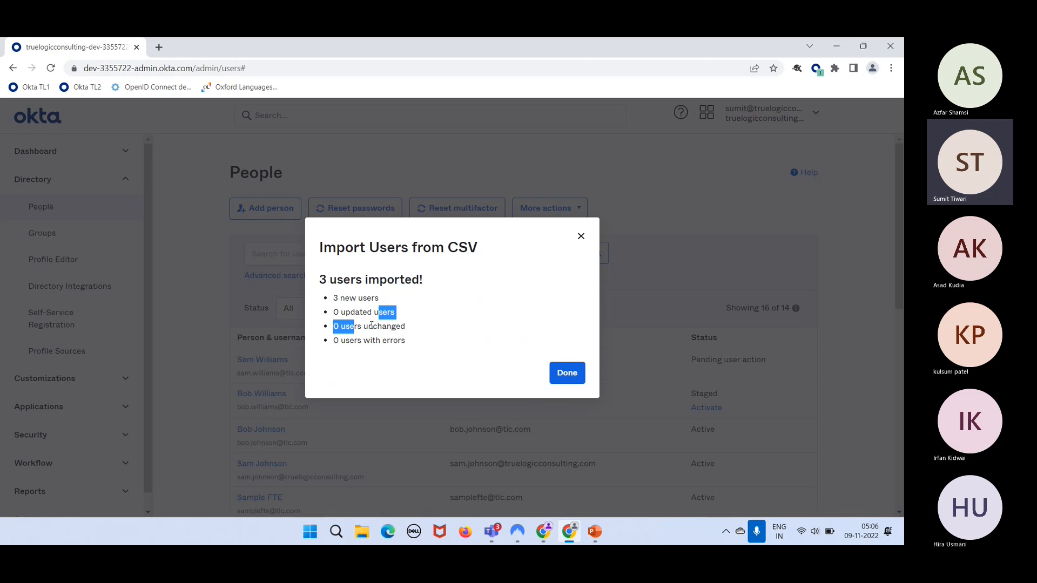
click(371, 326)
drag(402, 343, 379, 340)
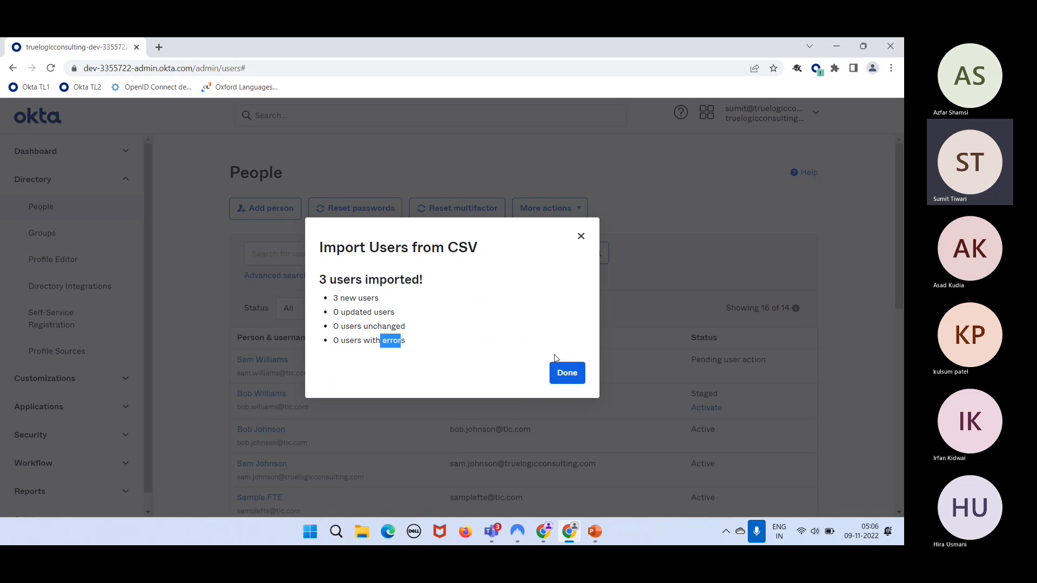
click(564, 374)
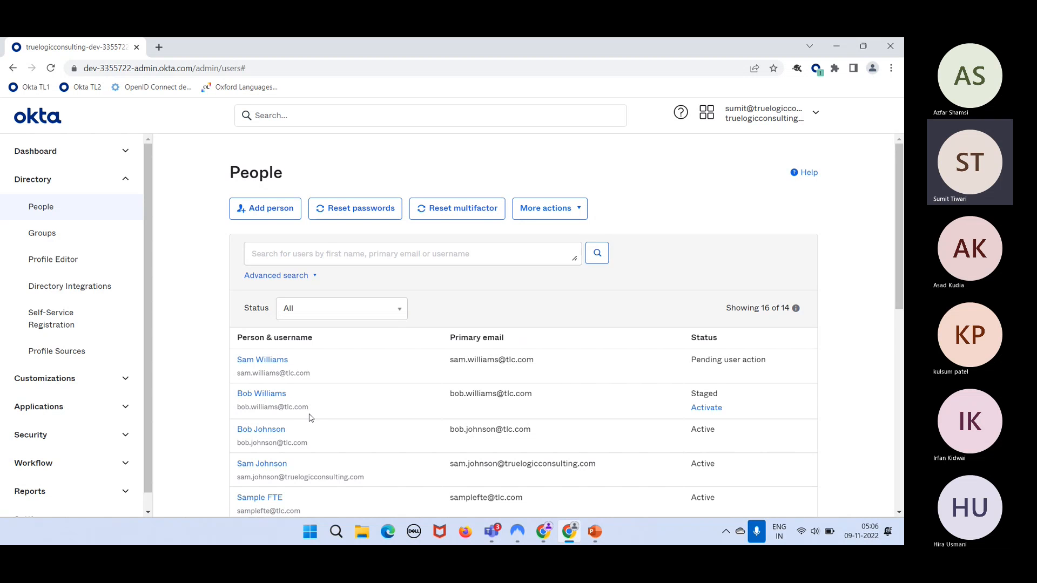
- Reload the People list and highlight the three imported users' Pending user action statuses
scroll(309, 418, down, 1)
scroll(309, 418, down, 1)
scroll(311, 418, down, 3)
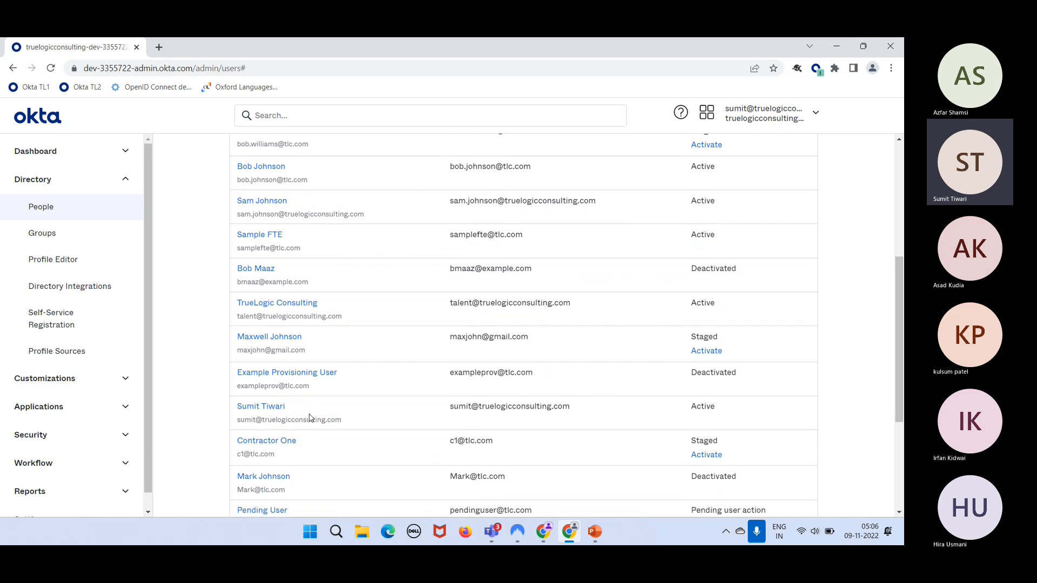
scroll(310, 418, down, 2)
scroll(310, 419, down, 2)
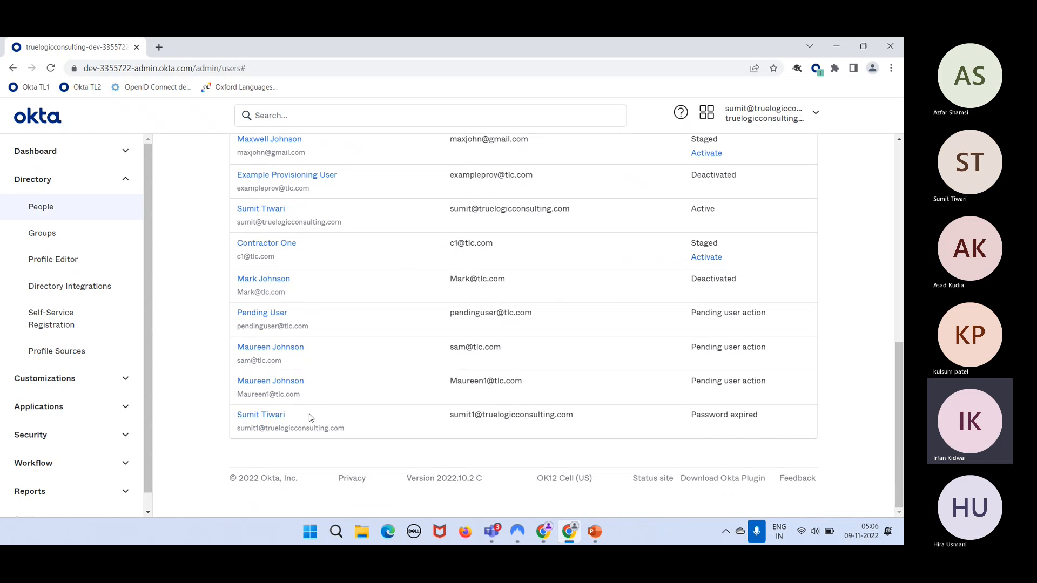
scroll(310, 420, up, 9)
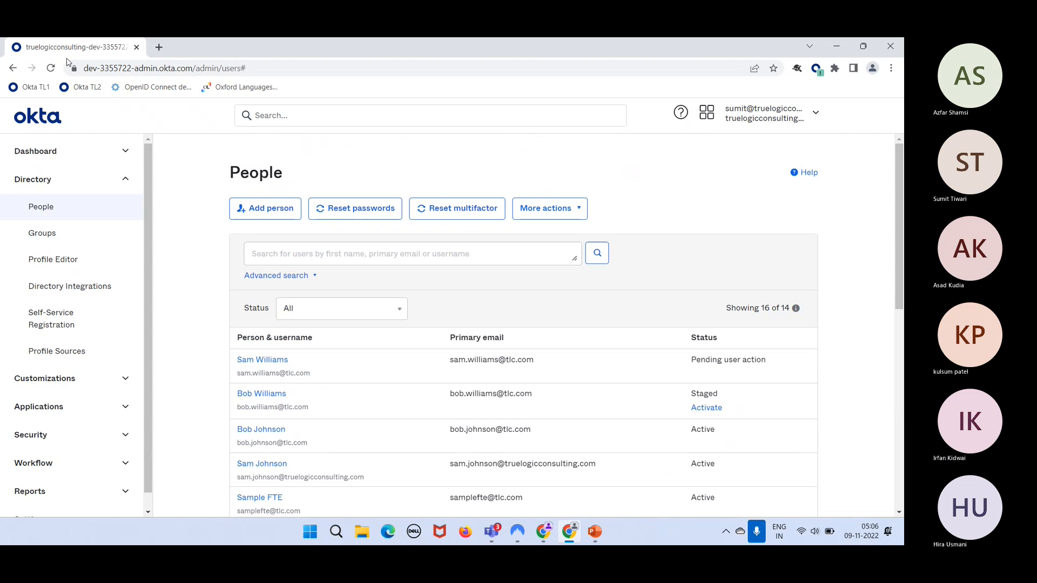
click(51, 68)
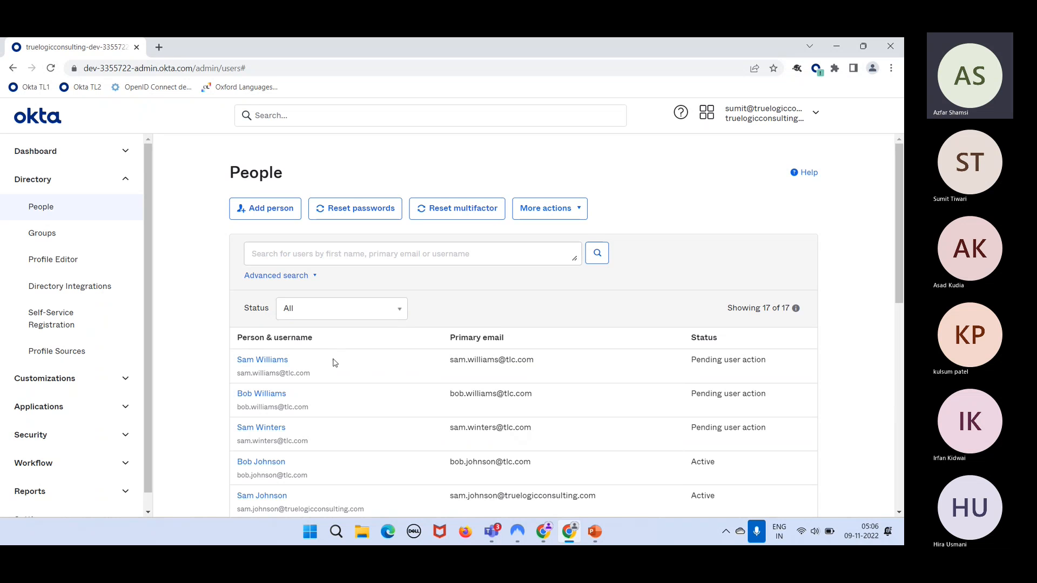
scroll(341, 389, down, 1)
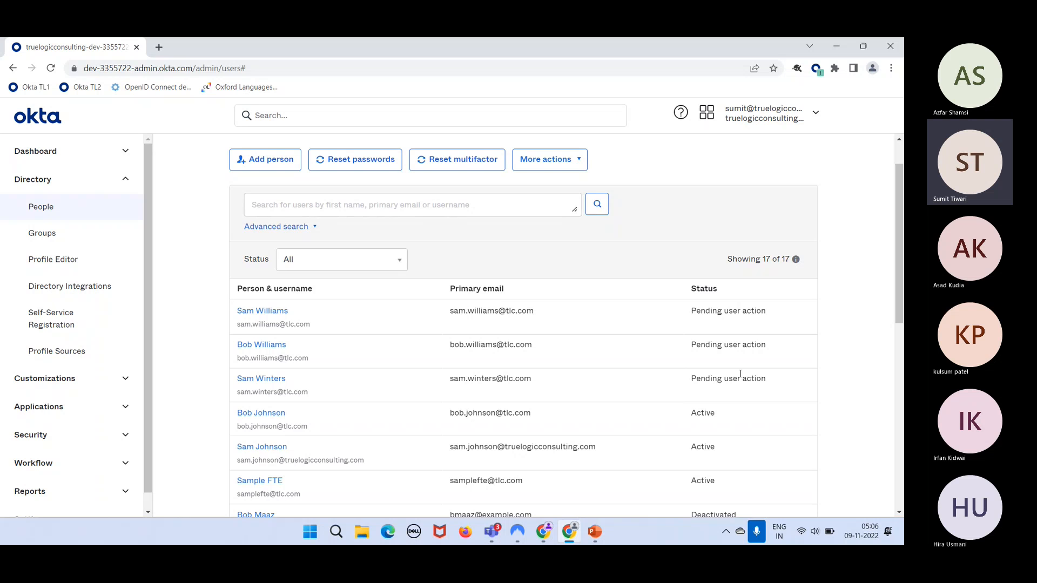
drag(776, 382, 690, 321)
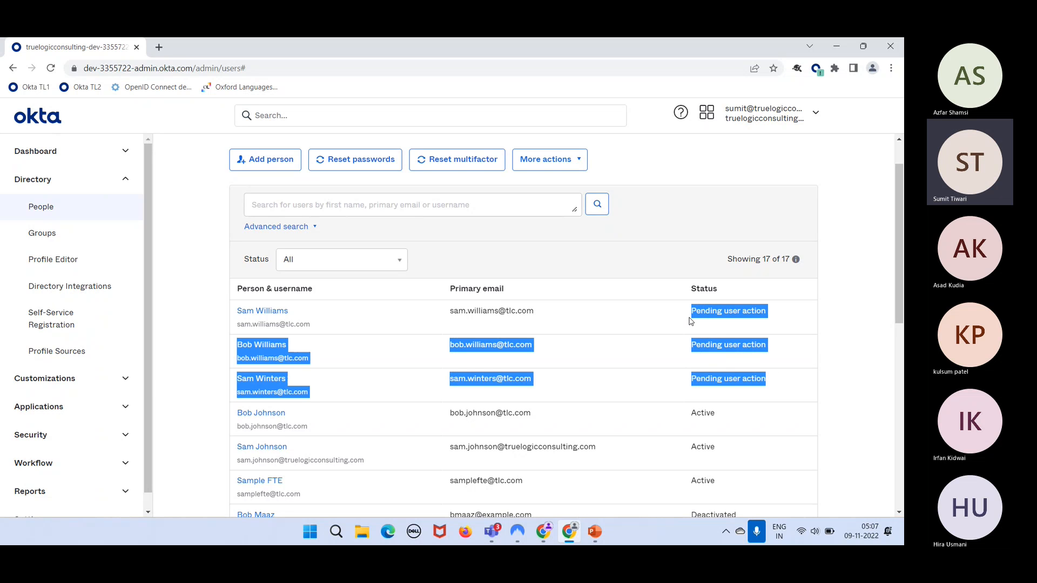
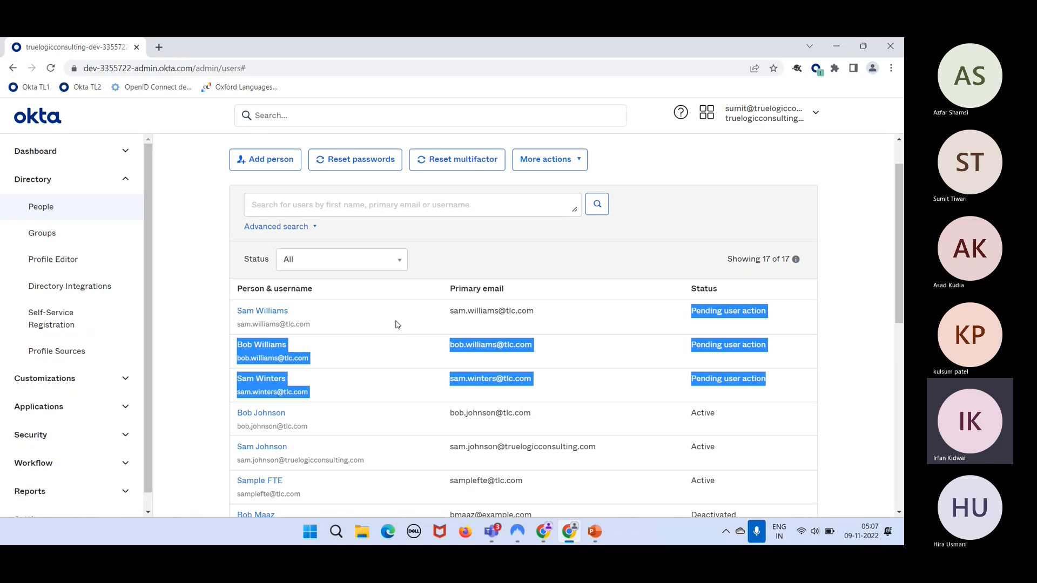
- Open the first pending user's profile attributes and highlight 'Admin' in the IT Admin title
click(273, 316)
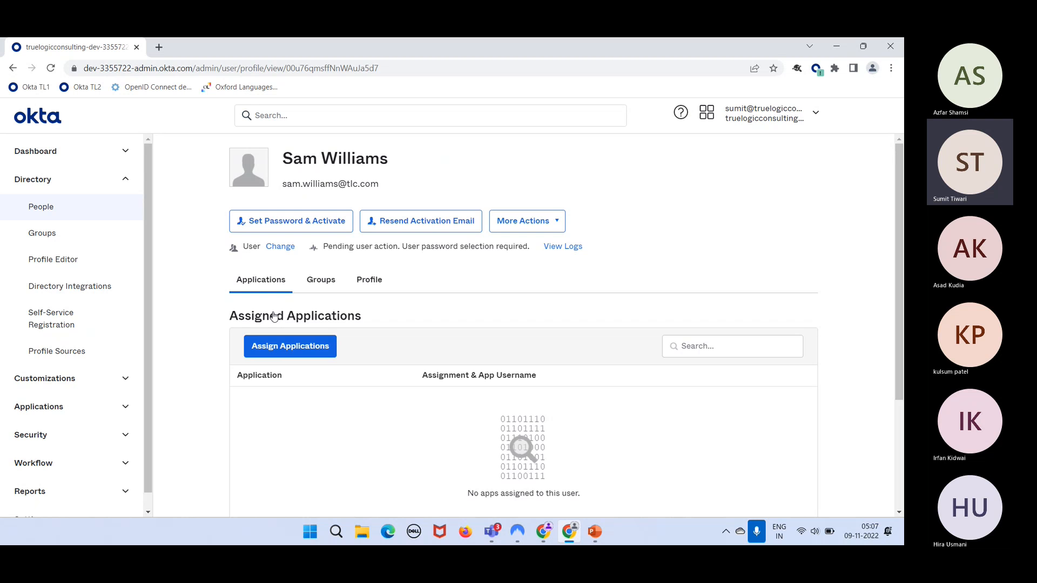
click(370, 278)
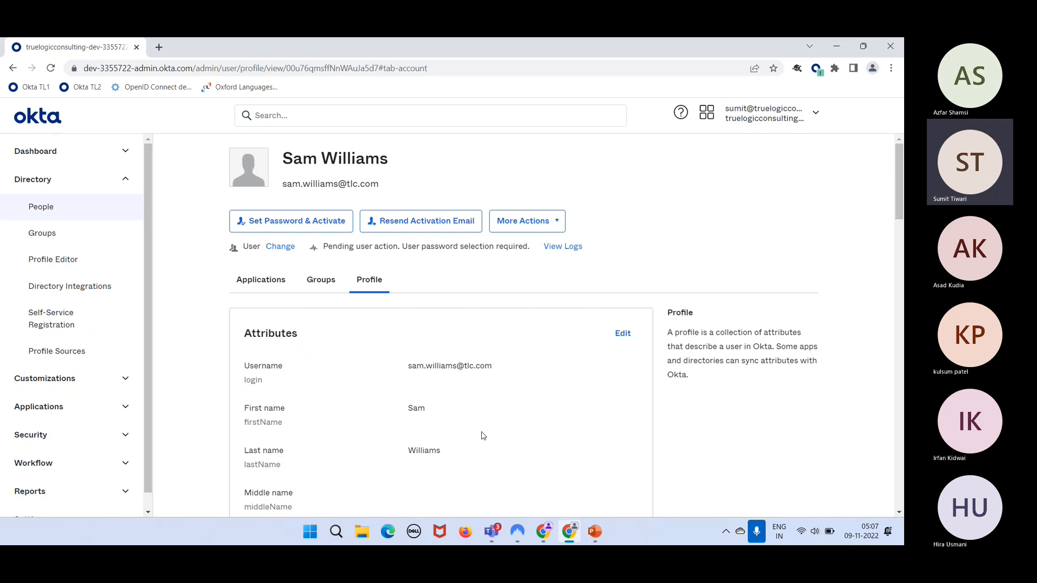
scroll(483, 436, down, 2)
scroll(483, 436, down, 2)
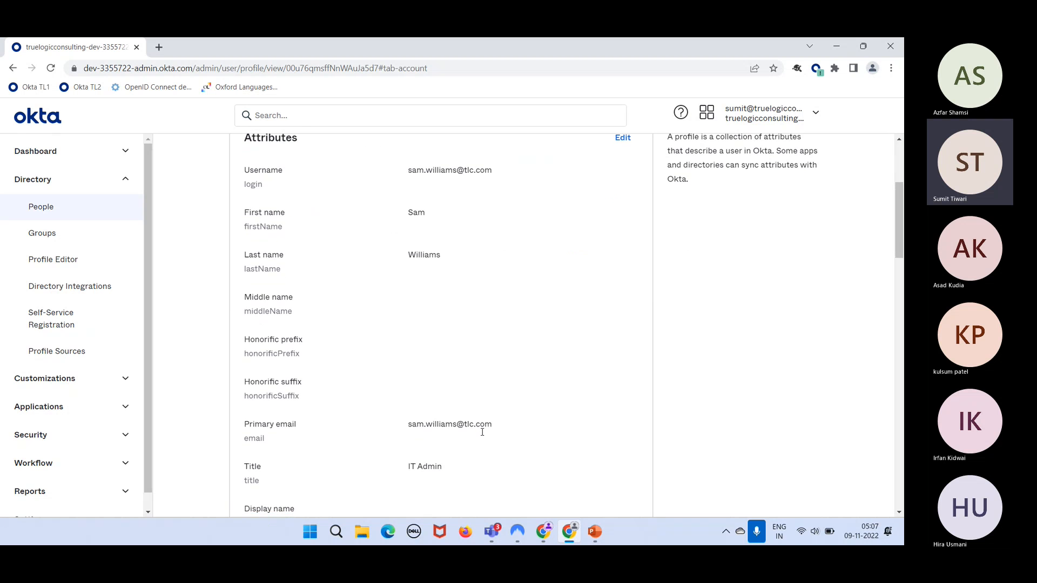
double_click(423, 430)
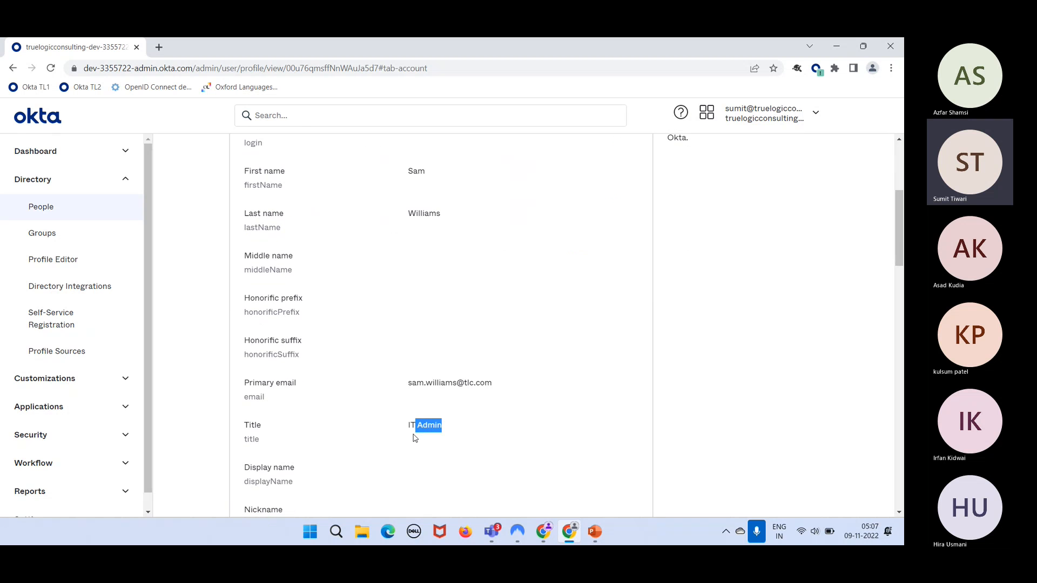
- Find and highlight the Division value IT, then return to the People list
scroll(508, 446, down, 6)
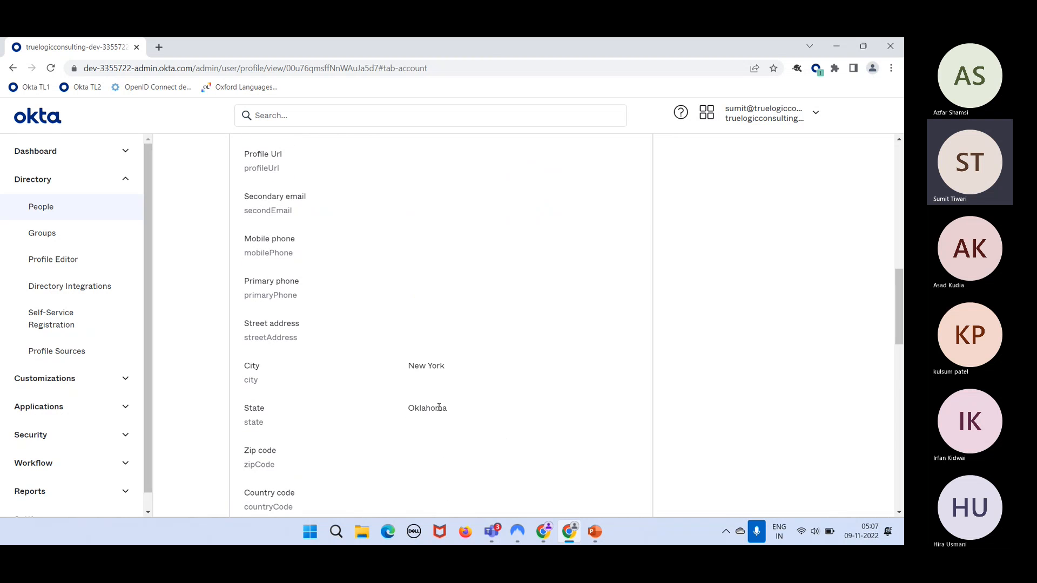
scroll(438, 407, down, 4)
scroll(439, 407, down, 10)
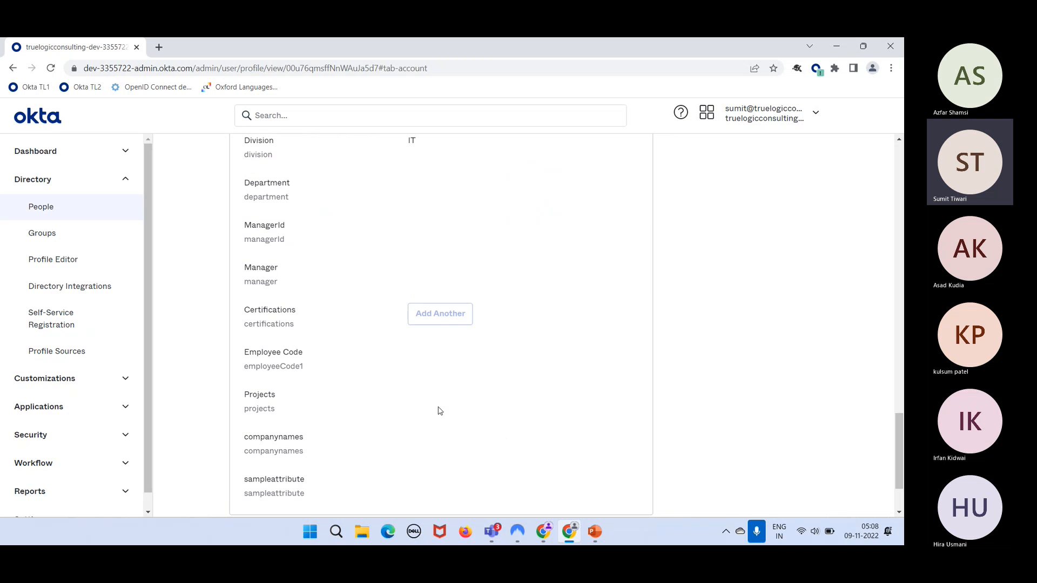
scroll(439, 411, up, 2)
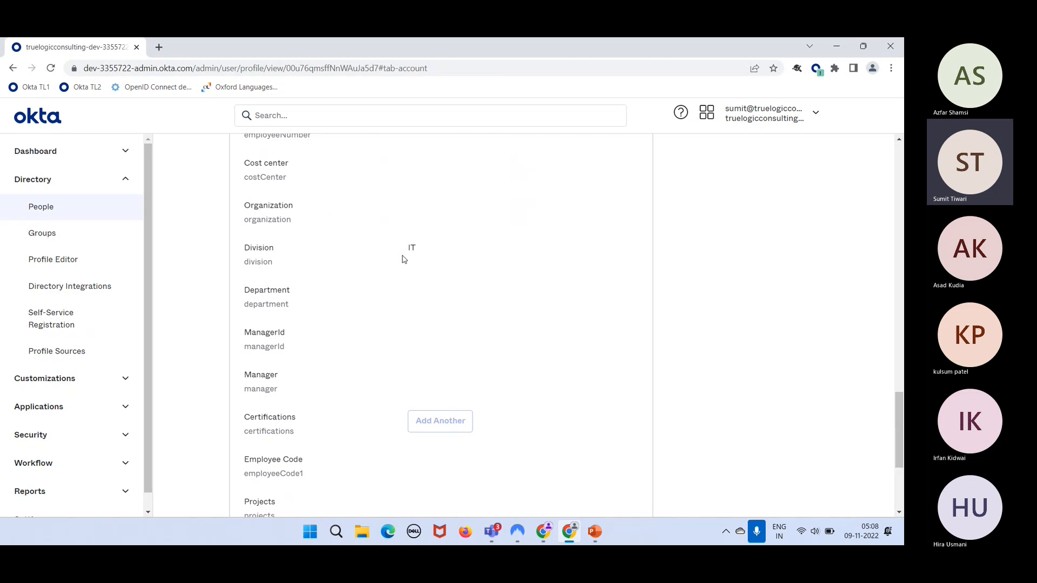
drag(408, 249, 421, 251)
scroll(429, 349, up, 13)
scroll(432, 355, up, 6)
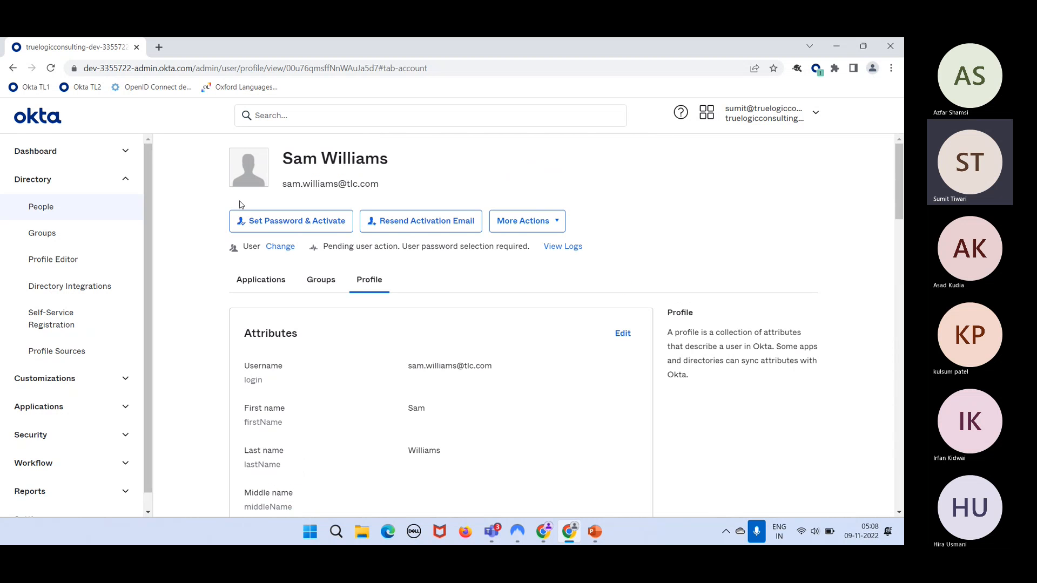
click(88, 210)
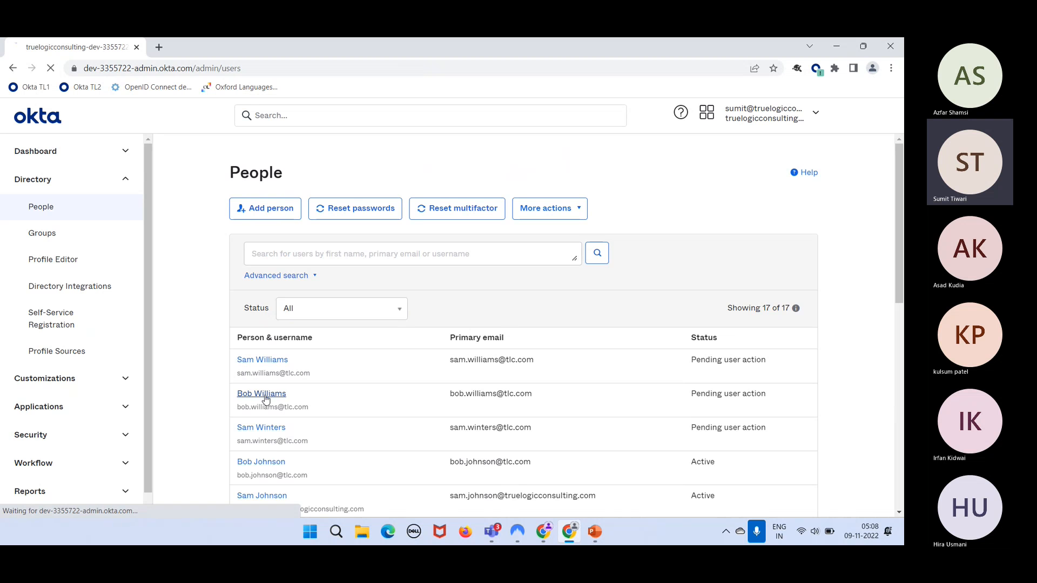
- Review the second pending user's profile attributes, then bring up File Explorer
click(265, 395)
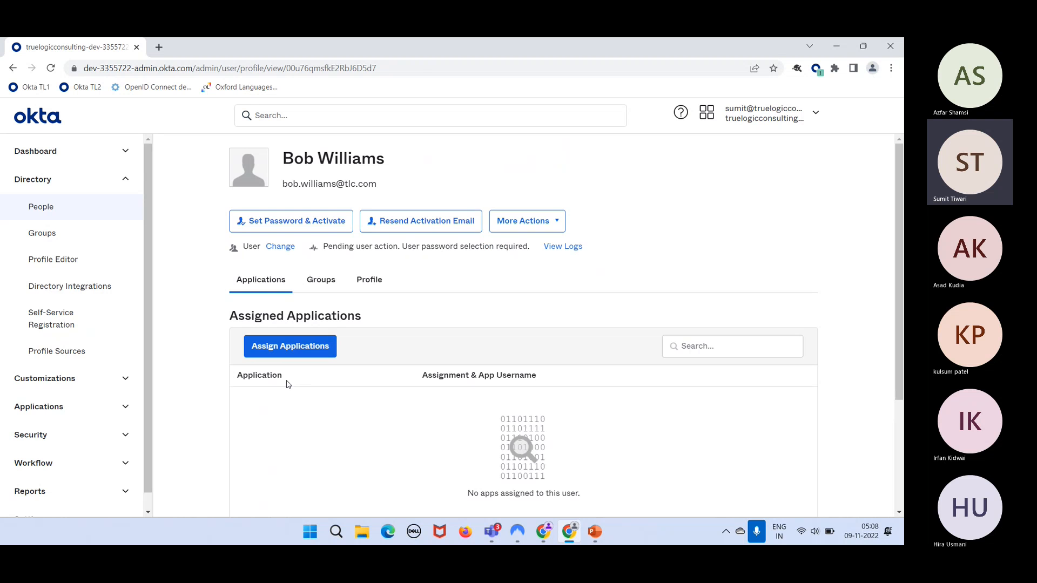
click(370, 281)
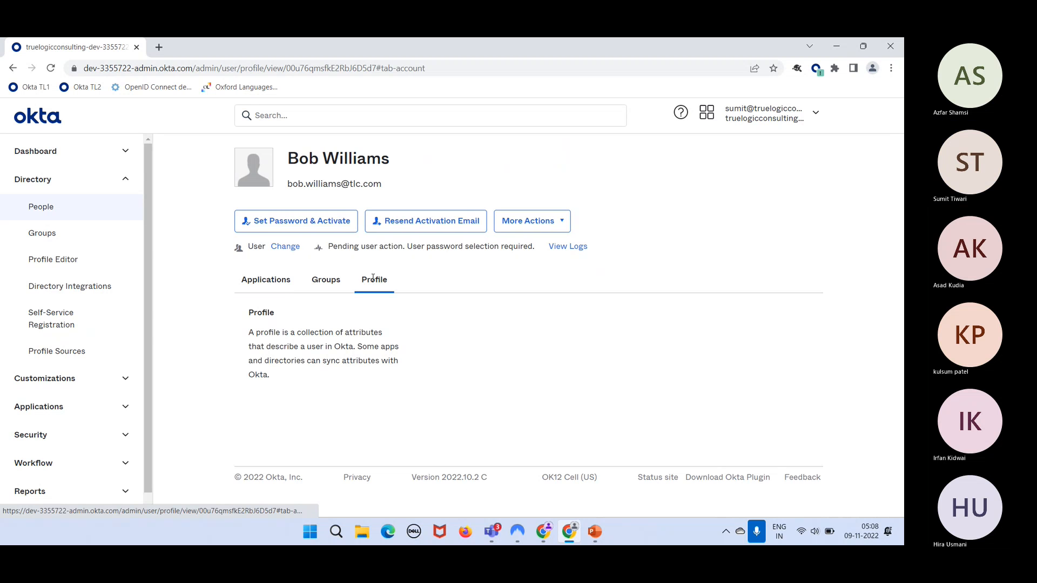
scroll(402, 444, down, 8)
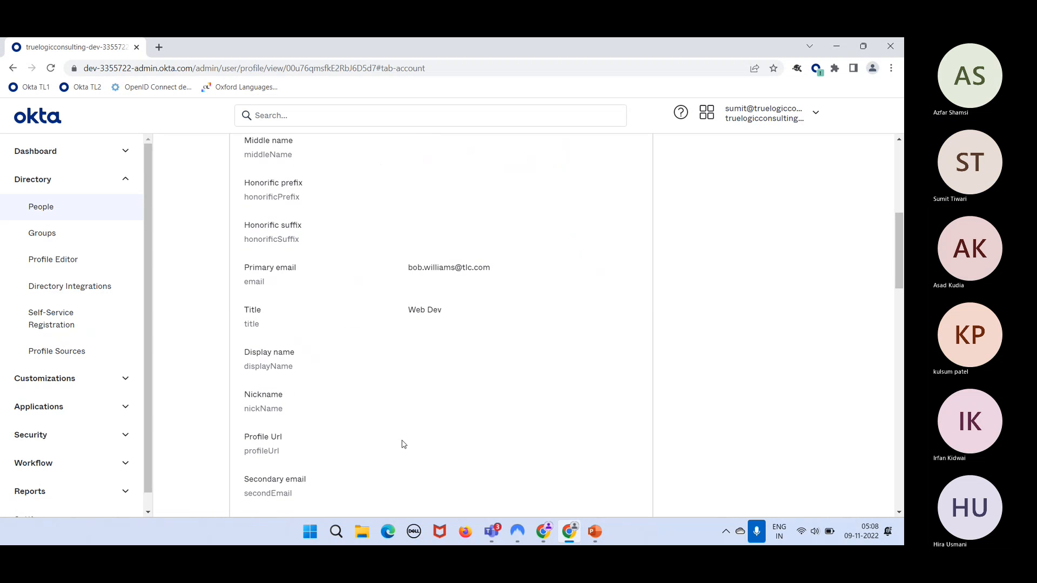
scroll(432, 327, down, 5)
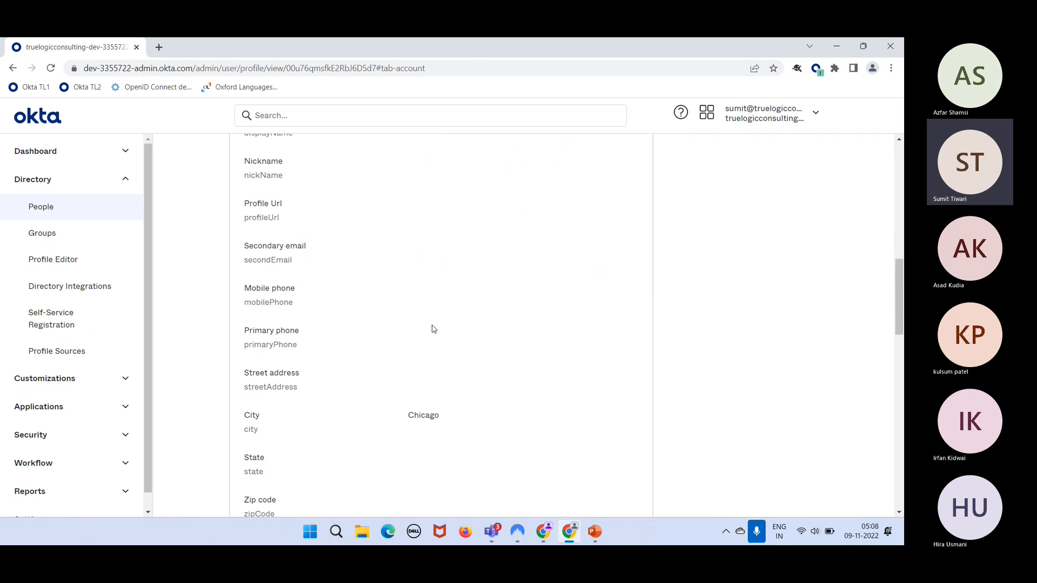
scroll(432, 328, down, 1)
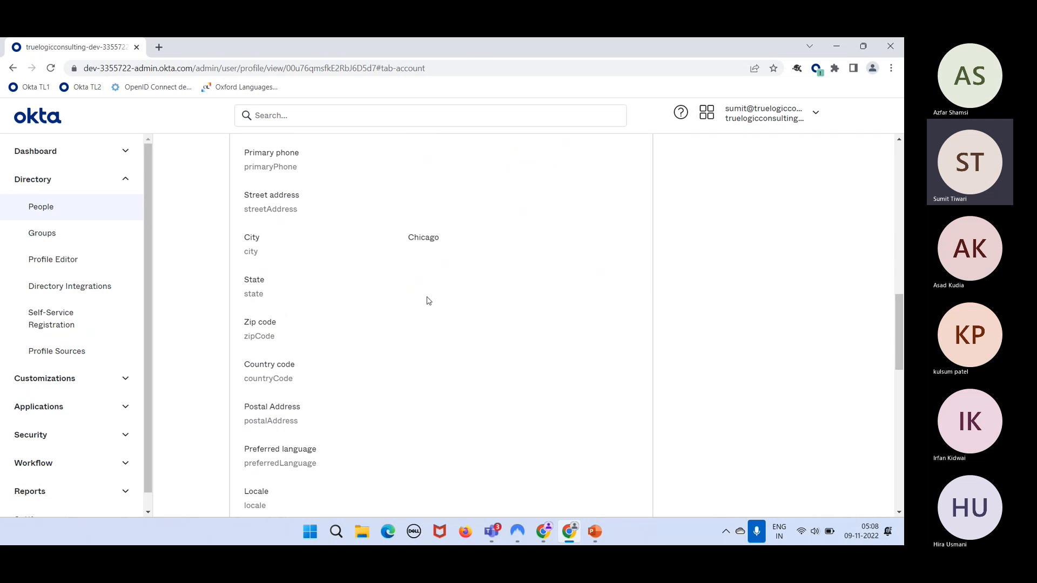
scroll(426, 299, down, 2)
scroll(427, 300, down, 9)
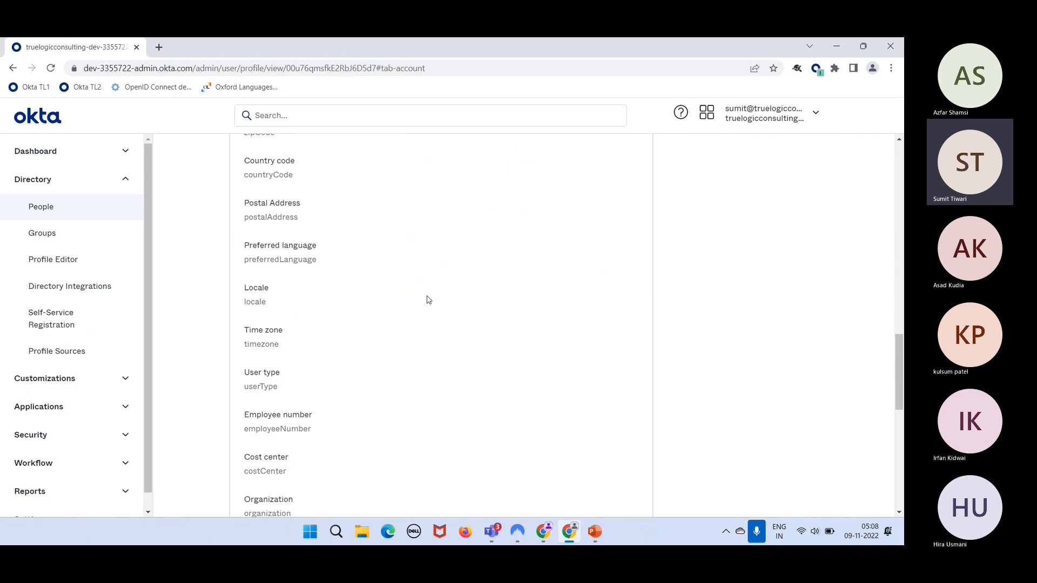
scroll(427, 300, up, 4)
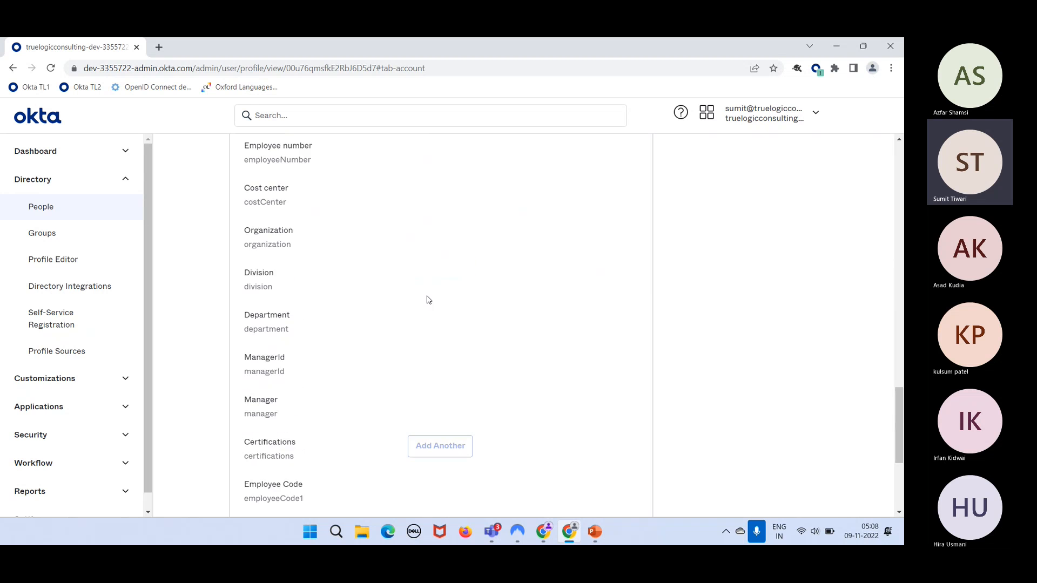
scroll(427, 299, down, 1)
scroll(427, 300, down, 1)
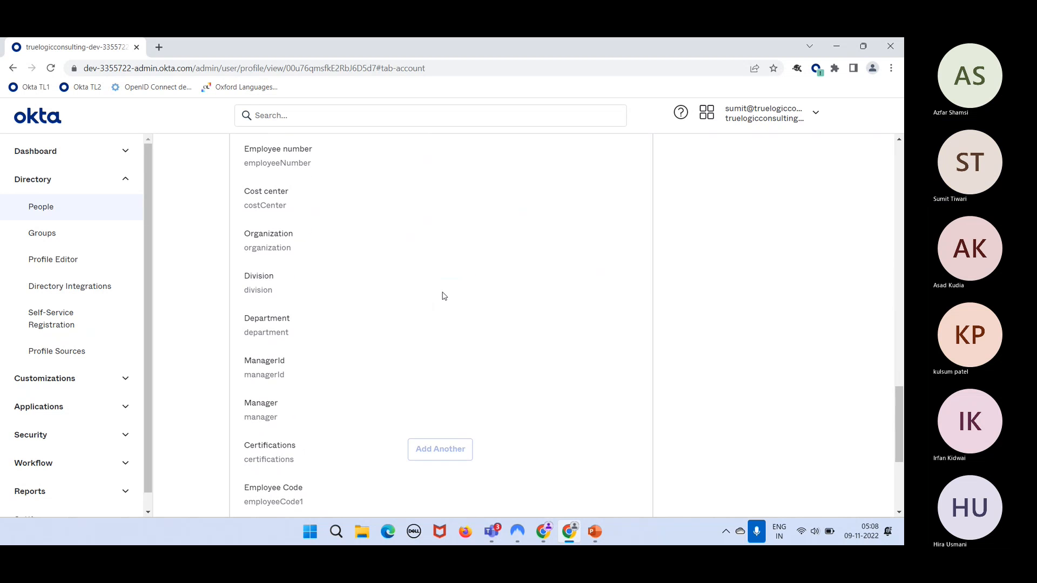
scroll(443, 296, up, 4)
scroll(442, 296, up, 15)
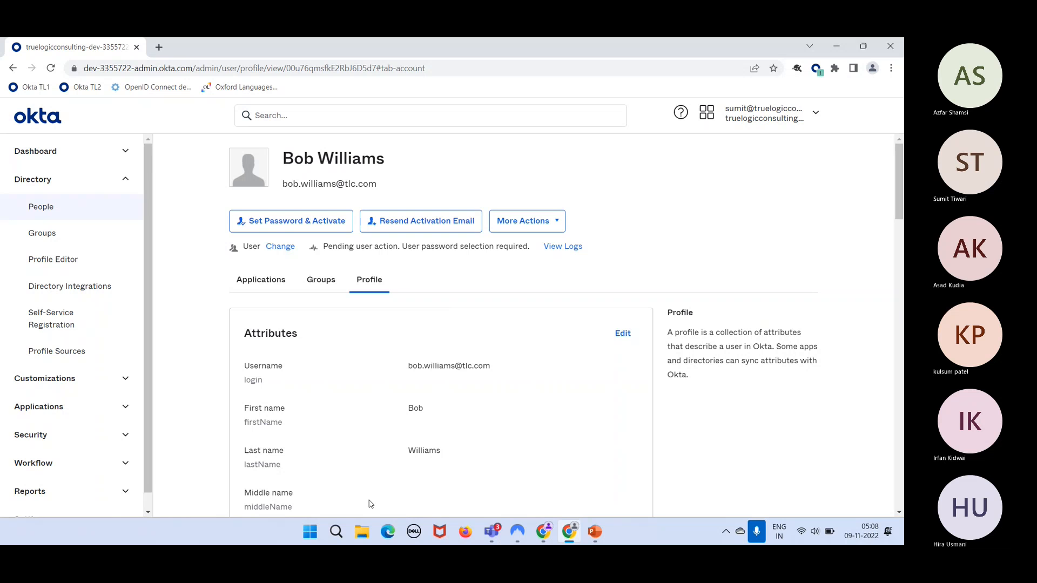
click(360, 535)
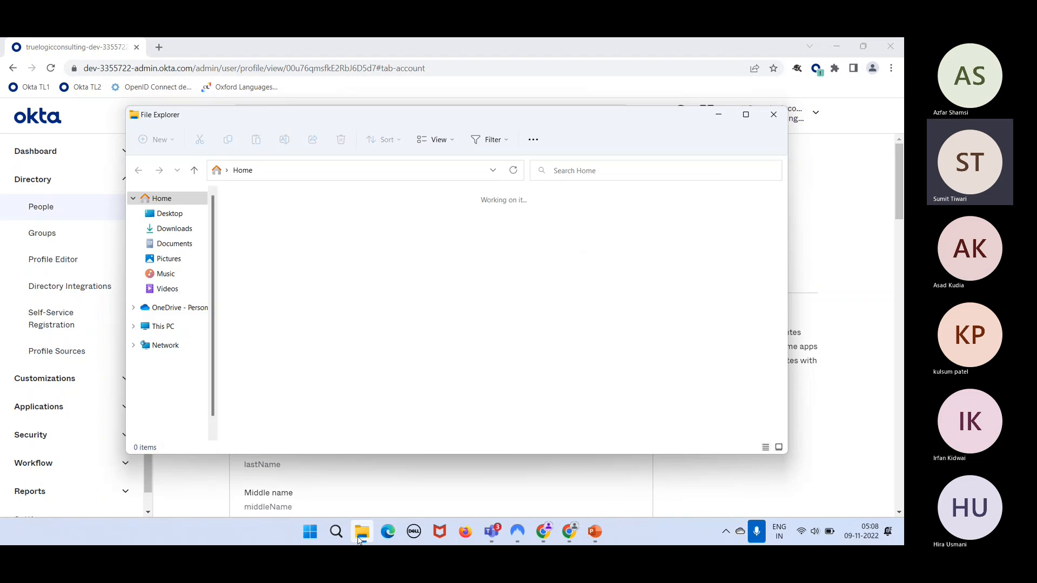
- Open import_csv_template (1) in Excel and select the headers and first user's row
double_click(323, 356)
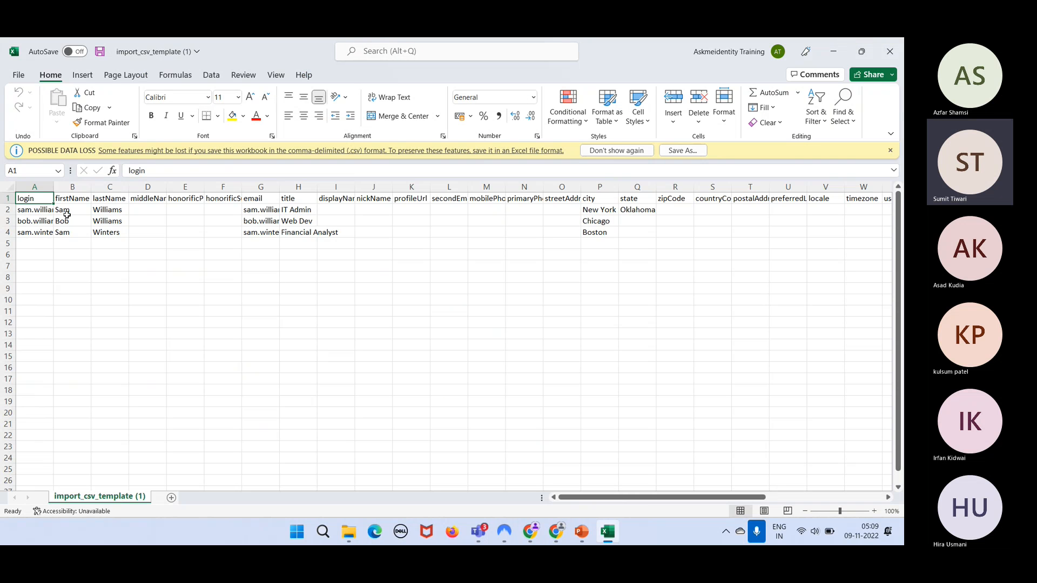
drag(37, 215, 263, 170)
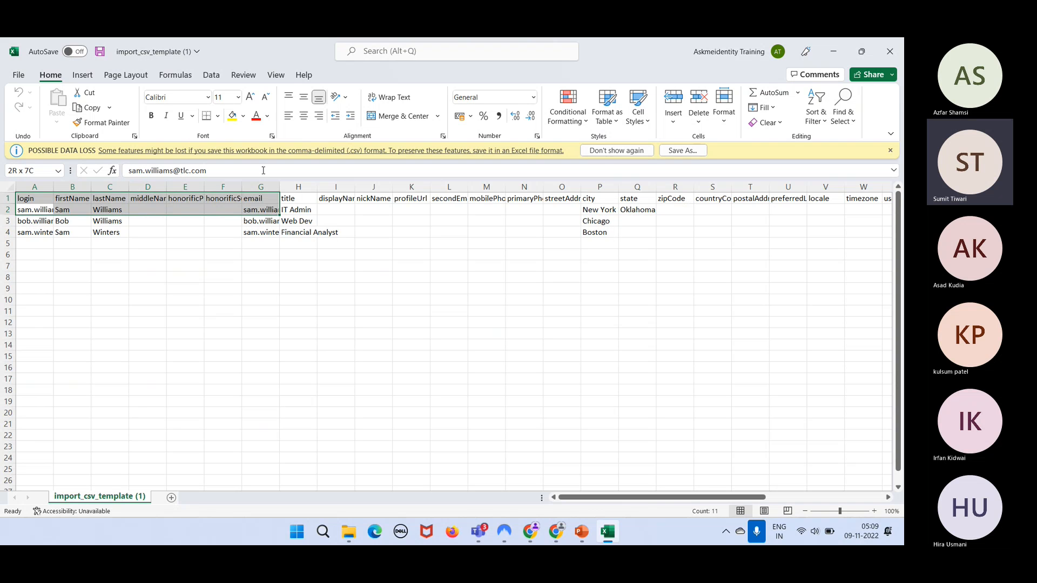
- Enter IT Manager in H2 and Remote Worker in P2, then save and close the template
click(259, 242)
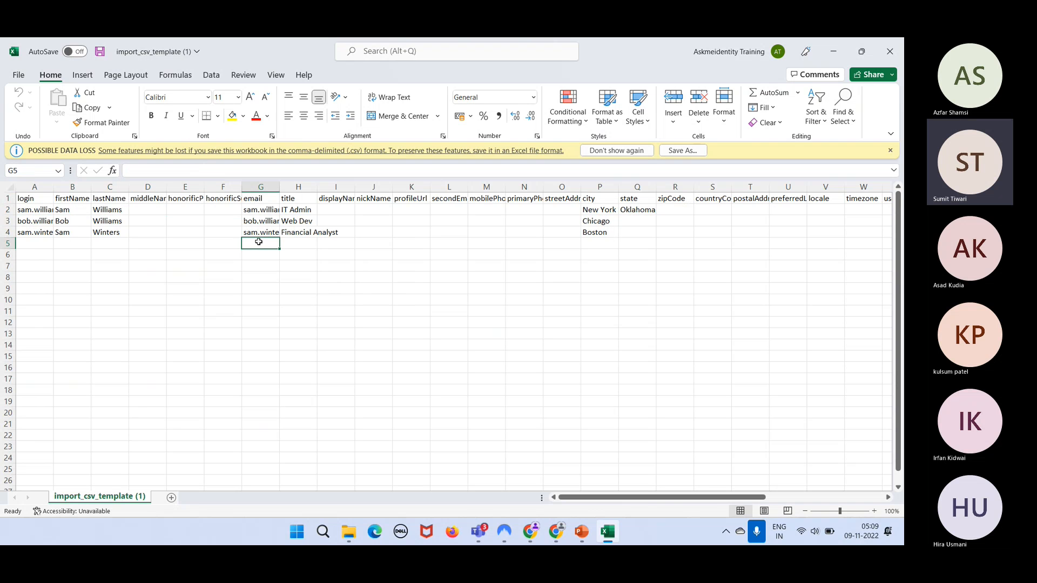
click(286, 213)
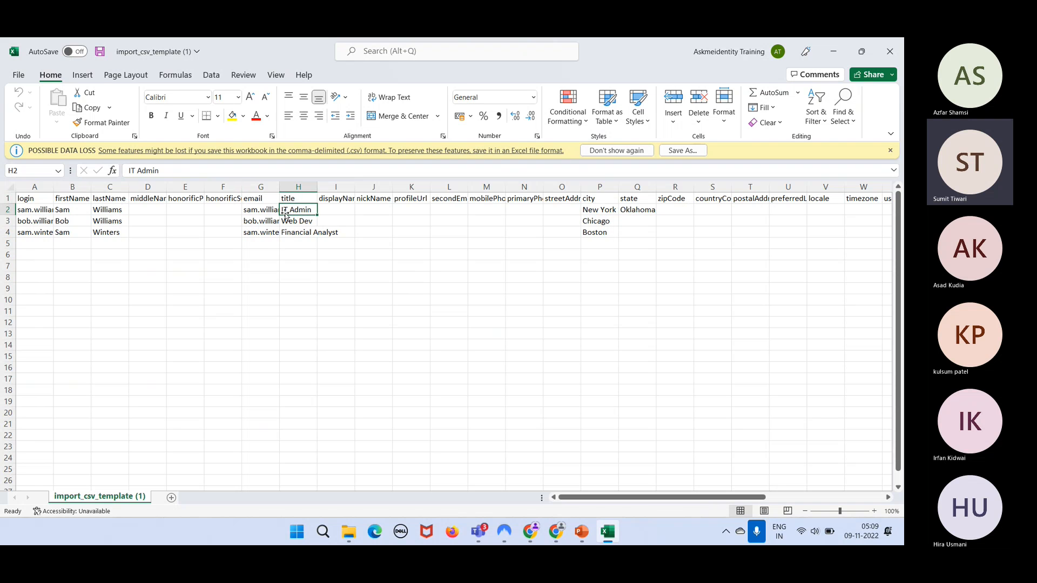
text(IT)
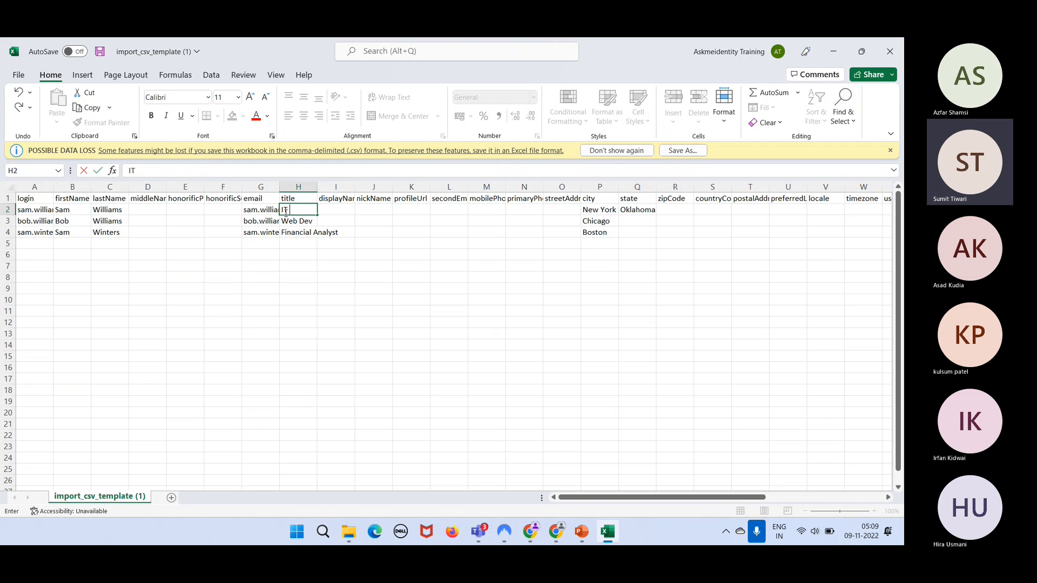
text( Manager)
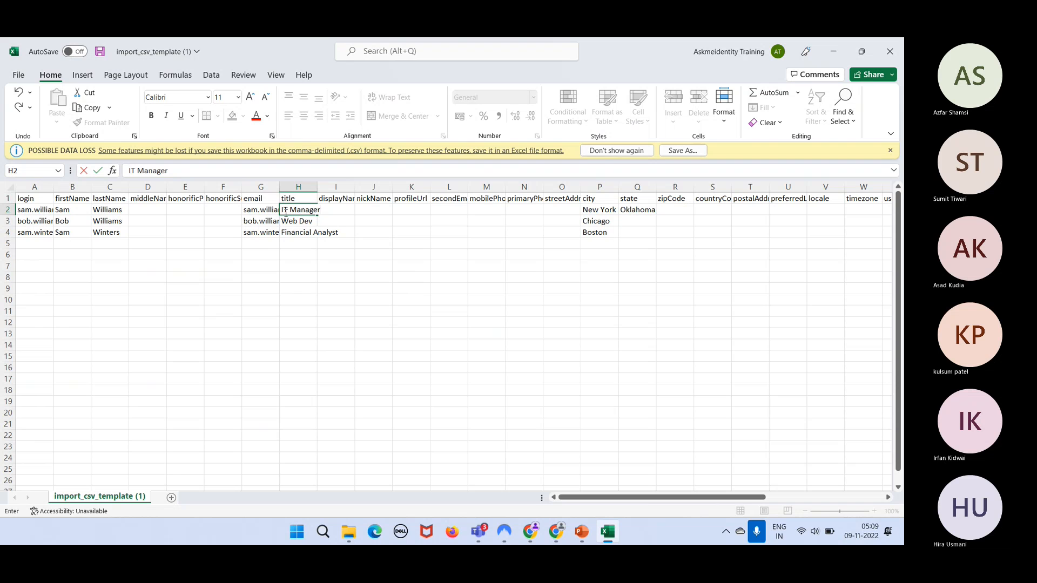
key(Right)
key(Right)
key(Right)
key(Right)
key(Right)
key(Right)
key(Right)
key(Right)
key(Right)
key(Right)
key(Right)
key(Right)
key(Right)
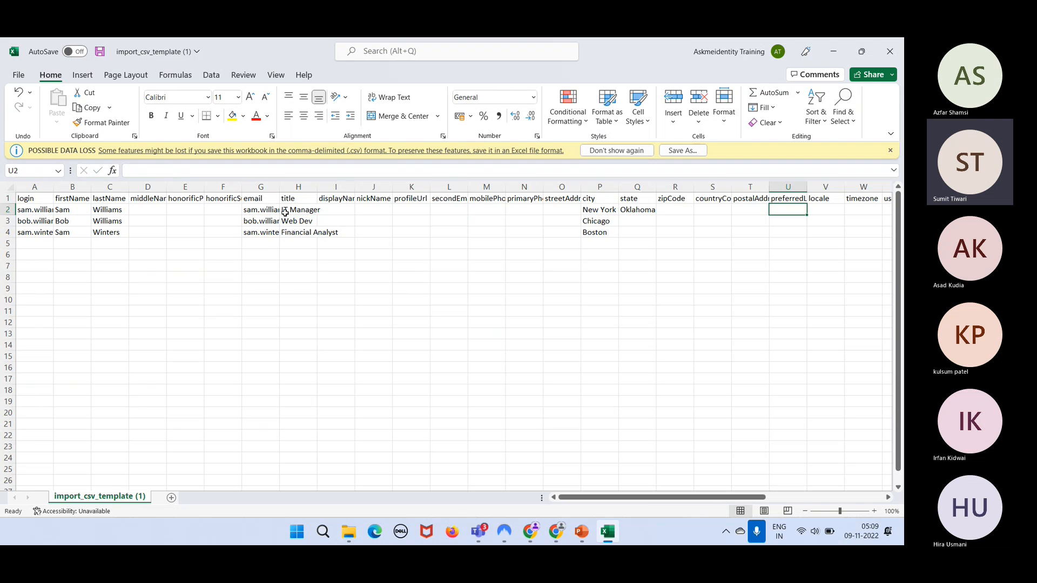
key(Left)
key(Left)
key(Left)
key(Left)
key(Left)
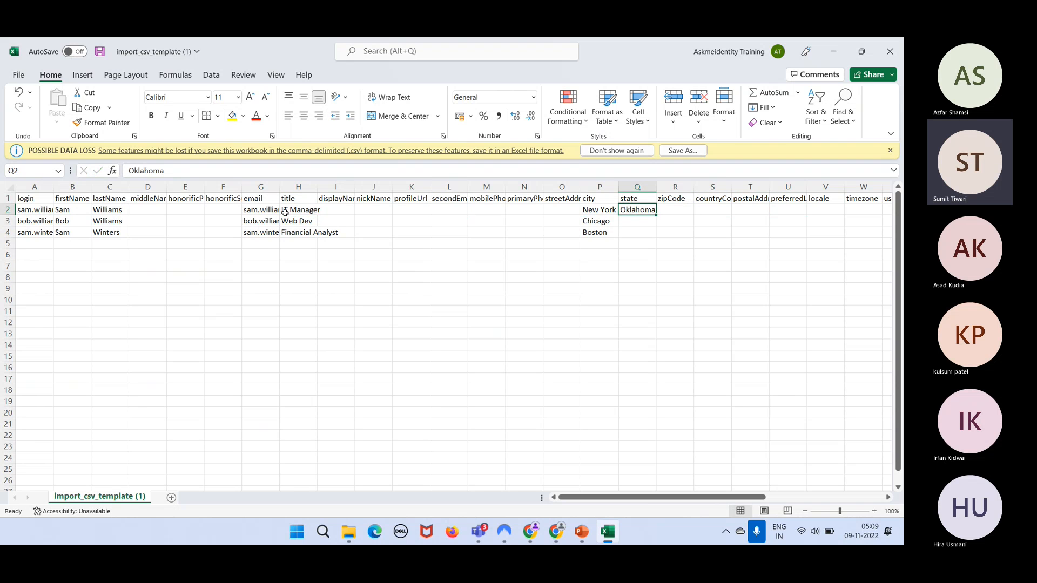
text(Remo)
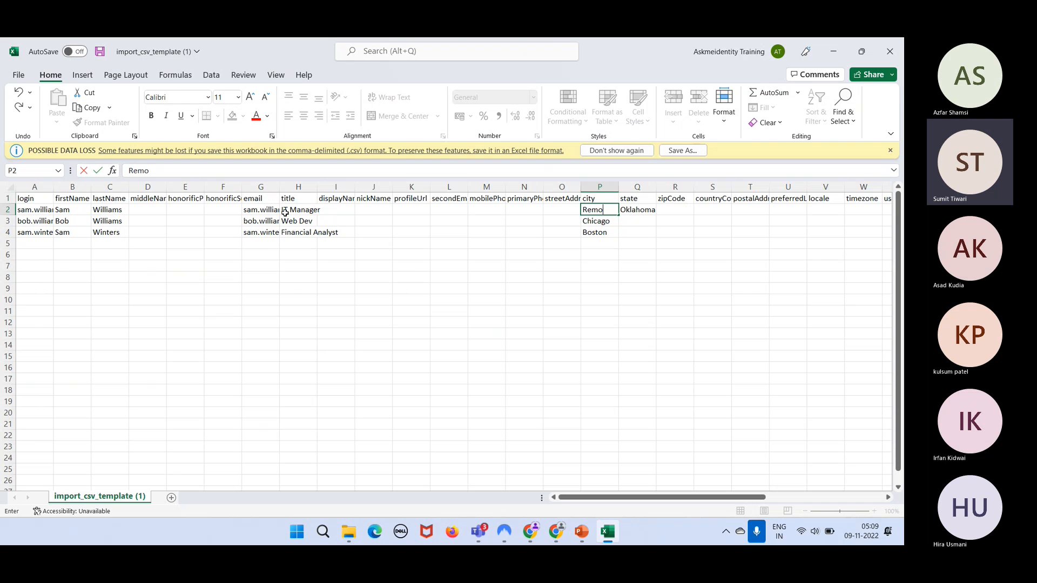
text(te Worker)
key(Return)
key(Up)
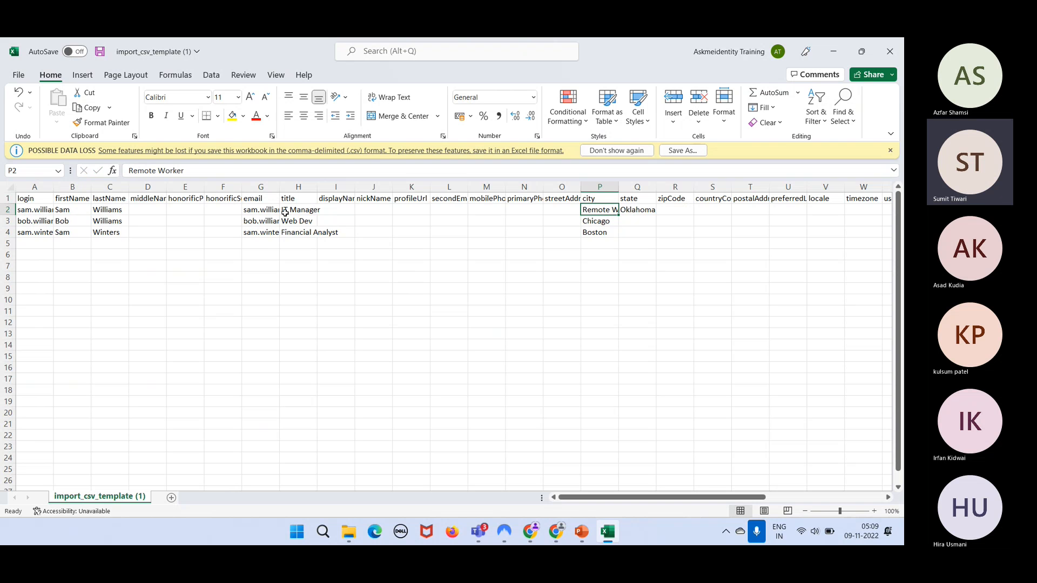
key(ctrl+s)
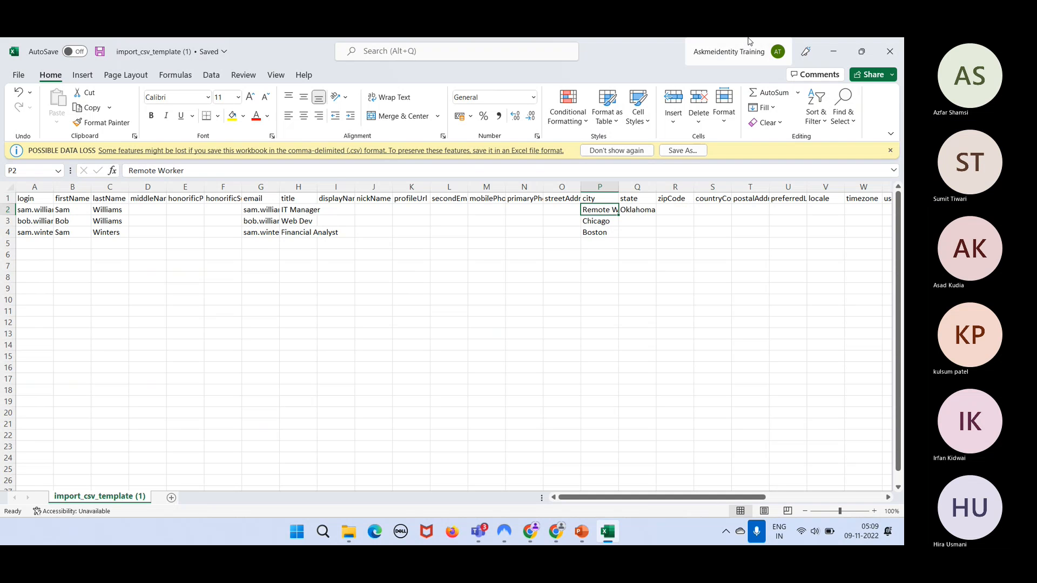
click(901, 53)
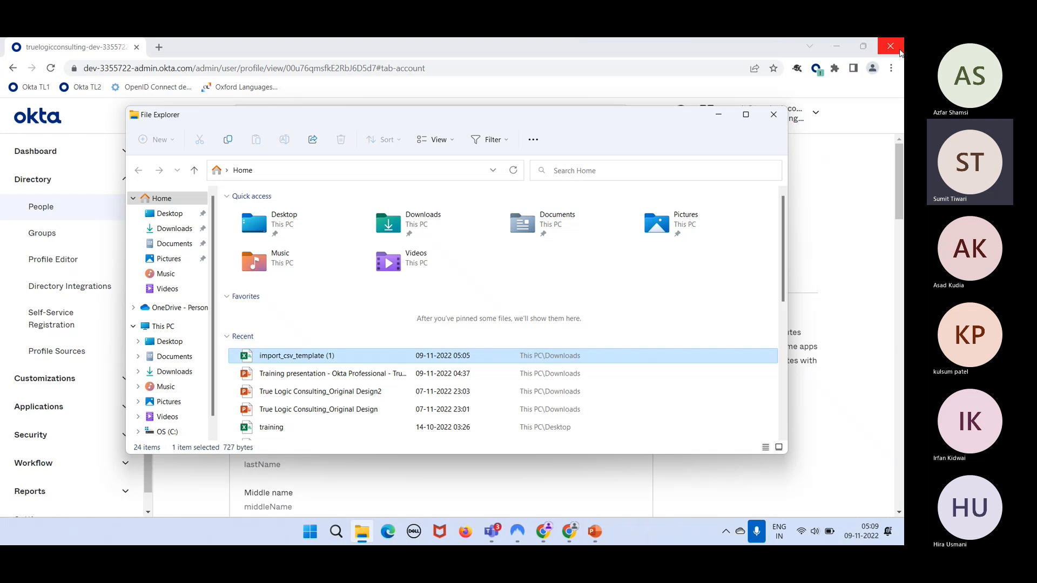
- Close File Explorer, return to the 17-user People list, and open More actions
click(773, 115)
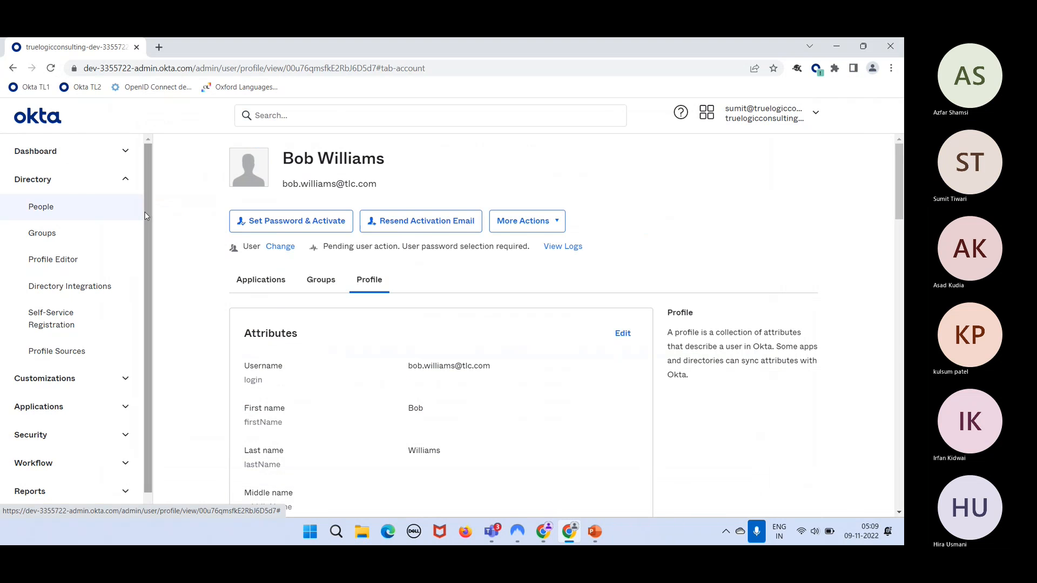
click(79, 201)
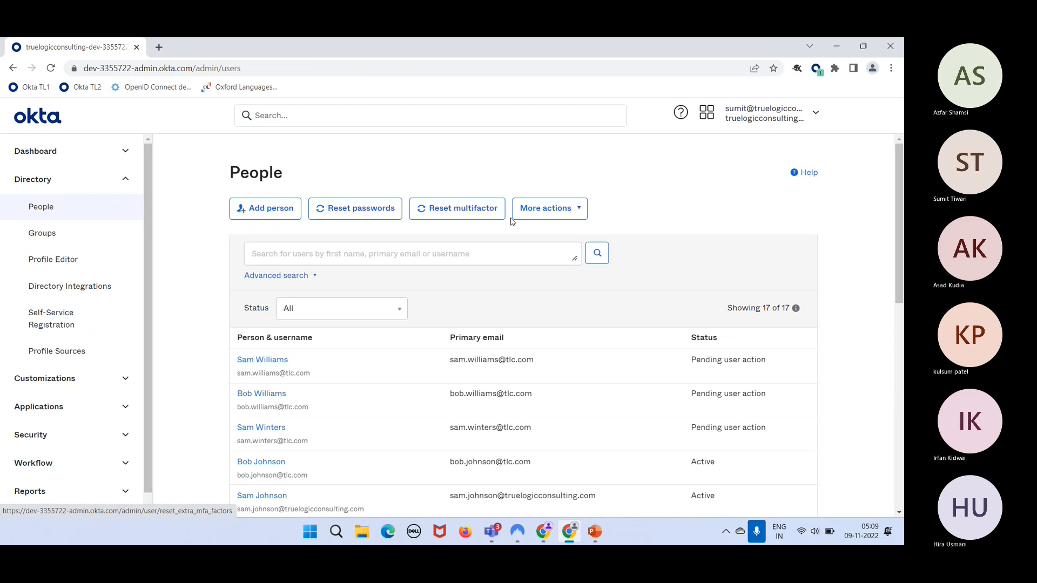
click(546, 206)
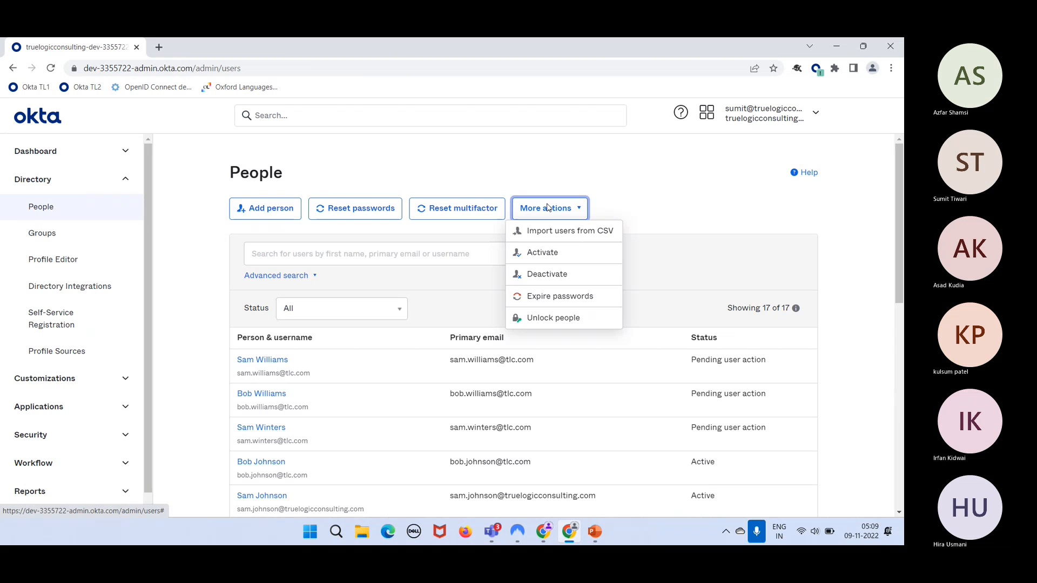
- Start Import users from CSV and choose import_csv_template (1).csv from Downloads
click(555, 230)
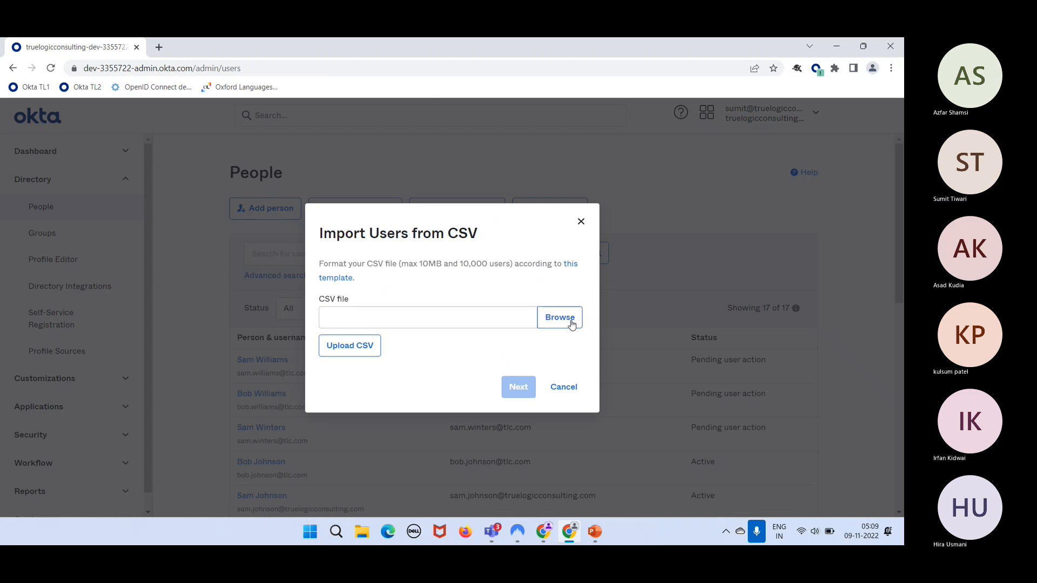
click(572, 323)
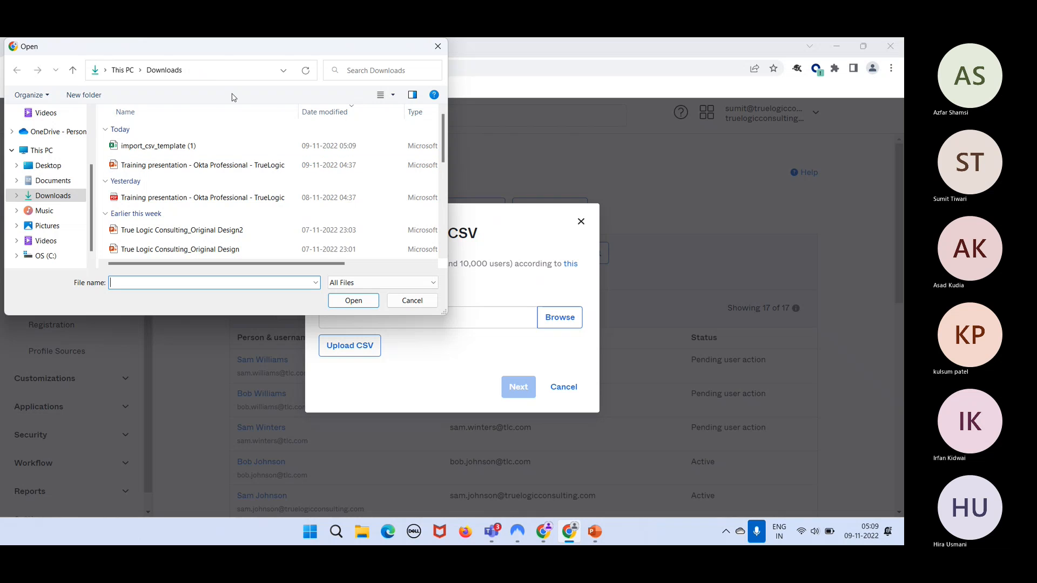
click(241, 151)
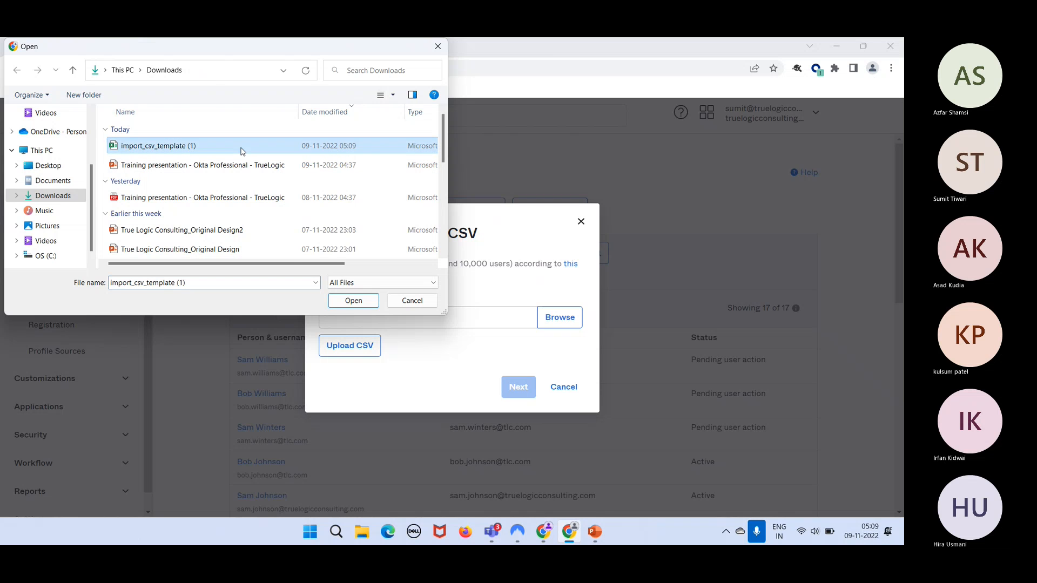
click(335, 302)
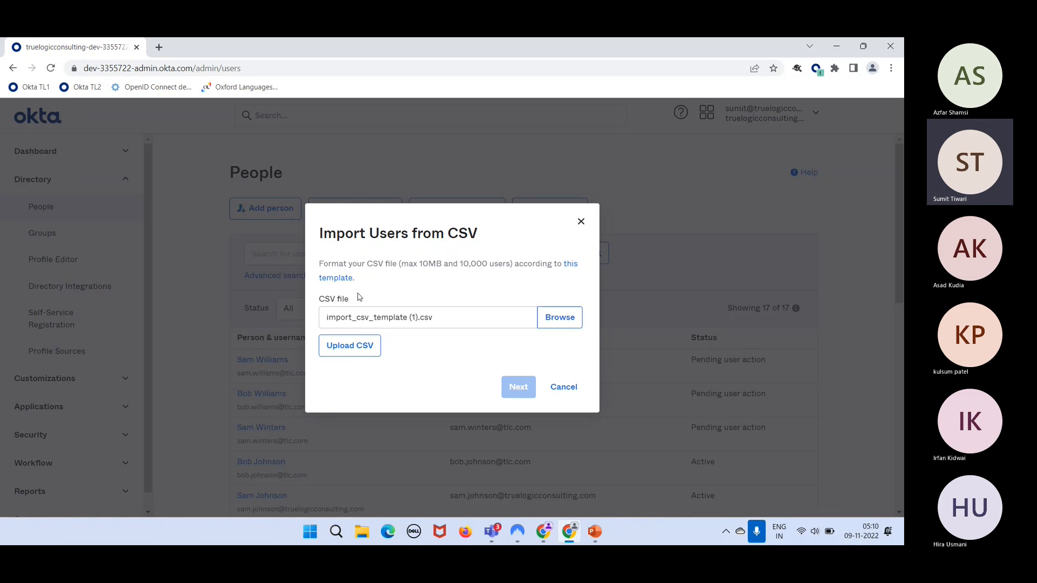
- Upload the CSV, auto-activate new users, run the import (1 updated, 2 unchanged), and close the summary
click(369, 354)
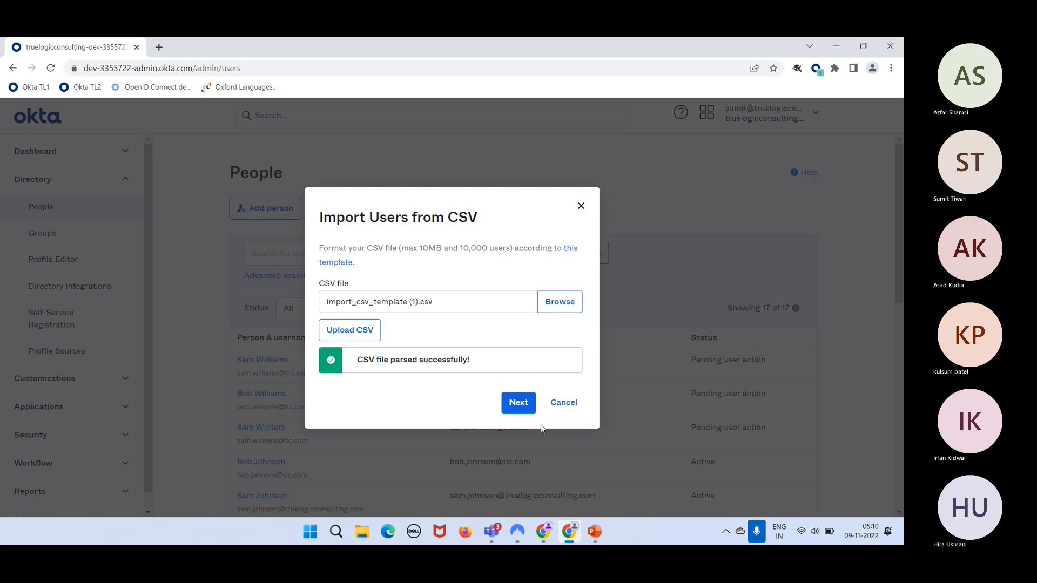
click(517, 402)
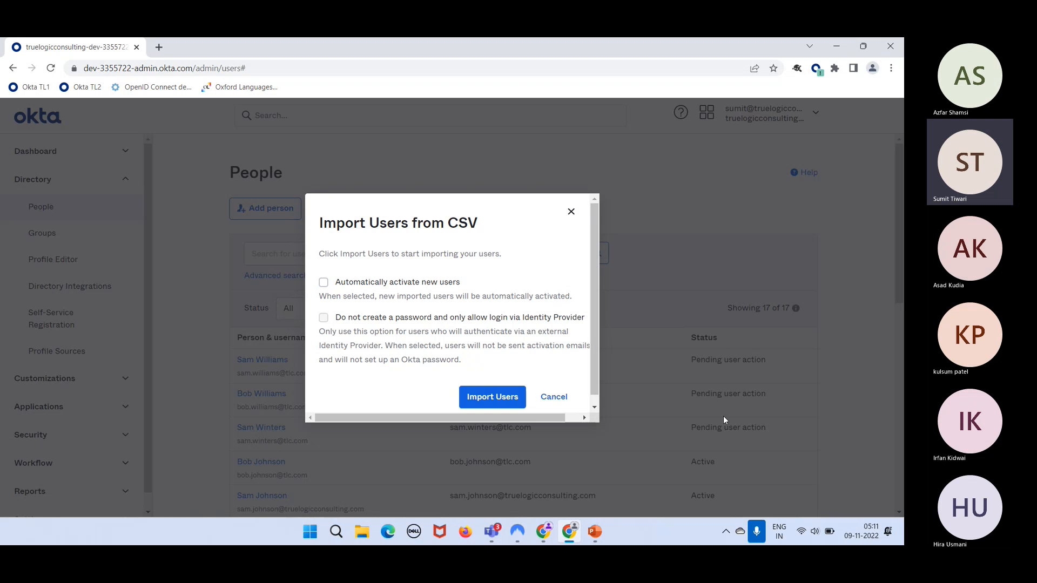
click(441, 289)
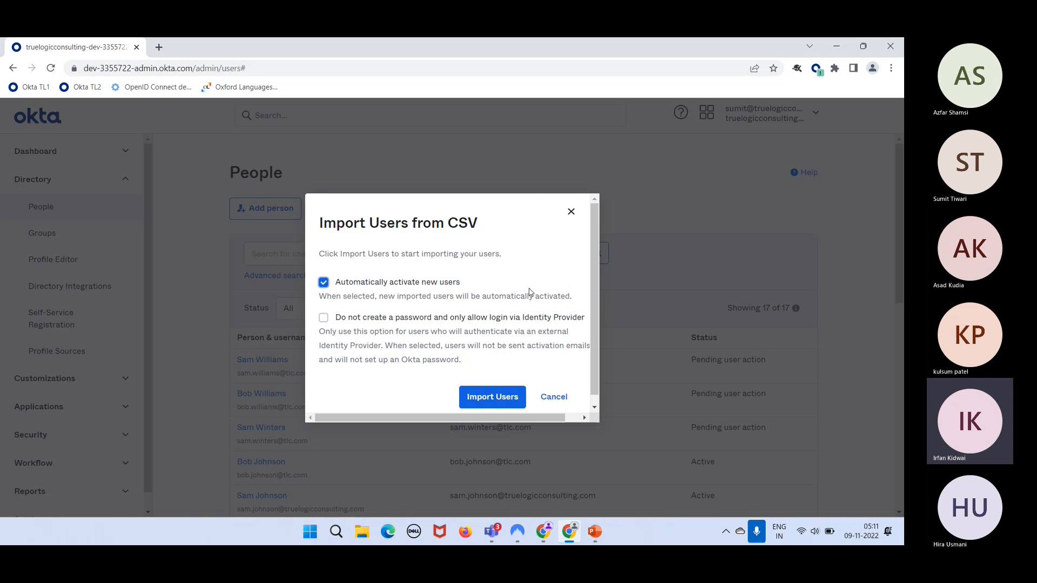
click(480, 391)
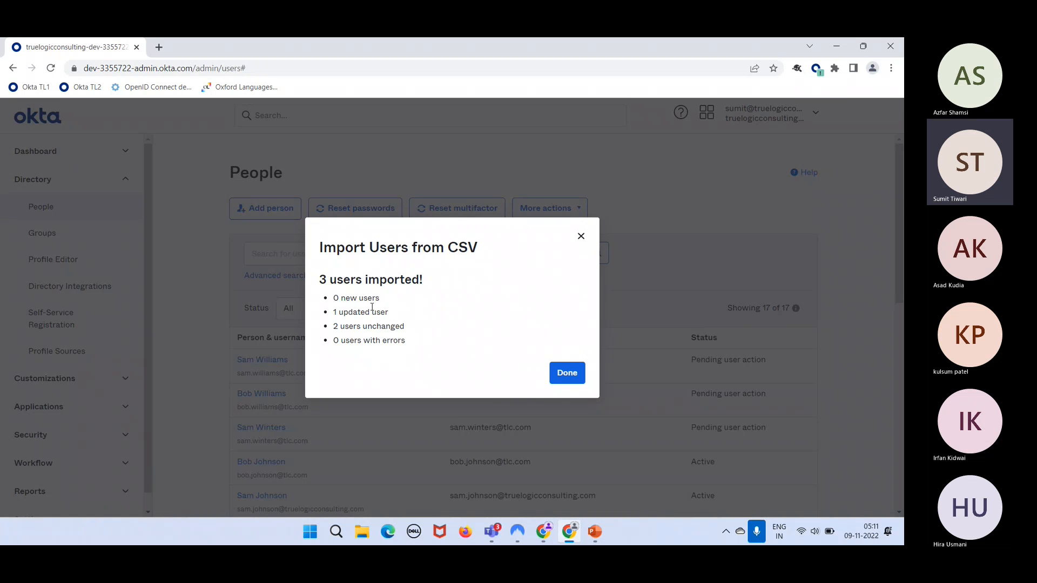
click(571, 375)
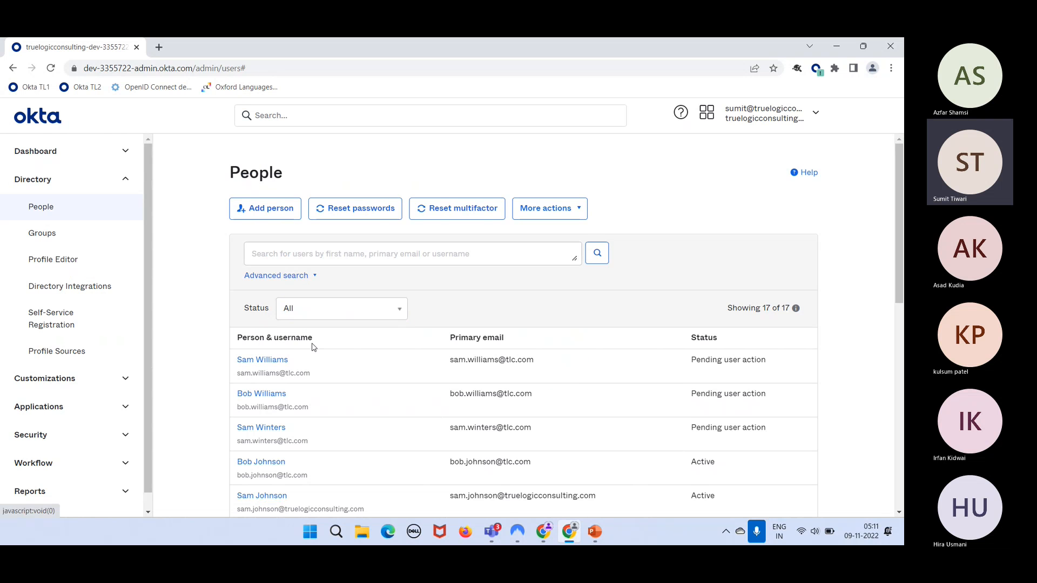
- Check the updated user's profile for title IT Manager and state Oklahoma, then return to People
click(274, 361)
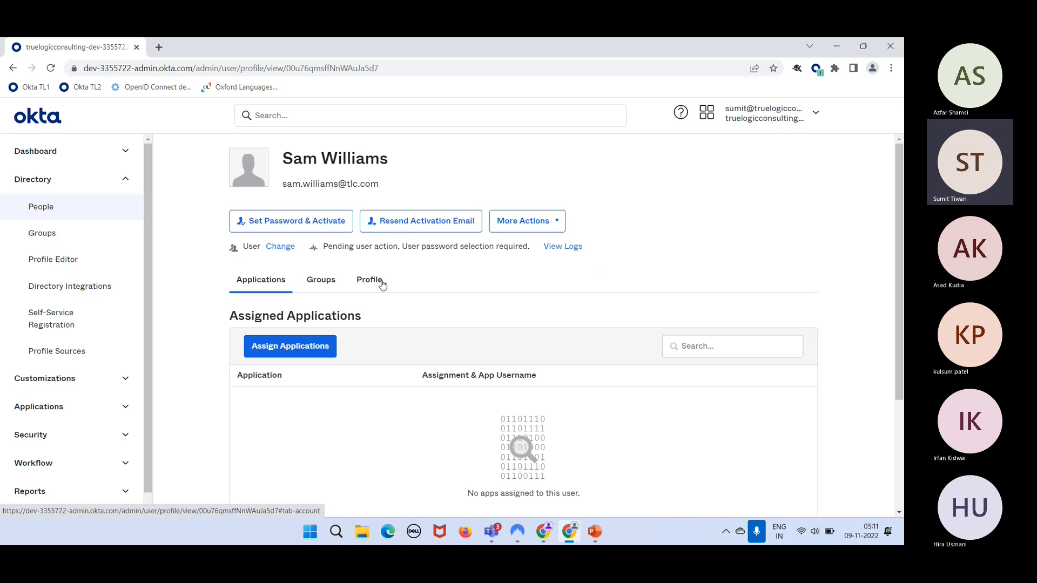
click(383, 280)
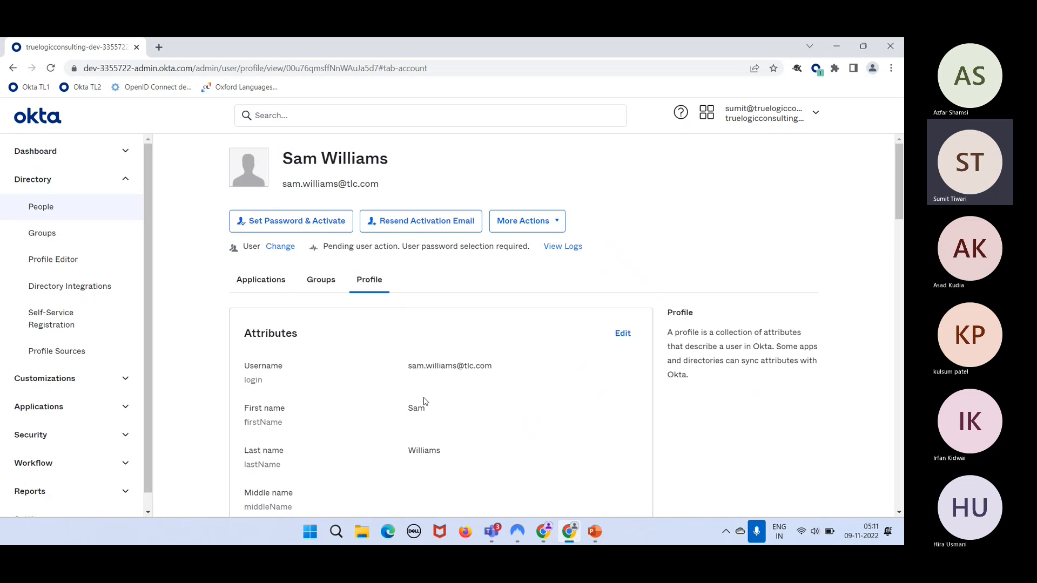
scroll(423, 400, down, 7)
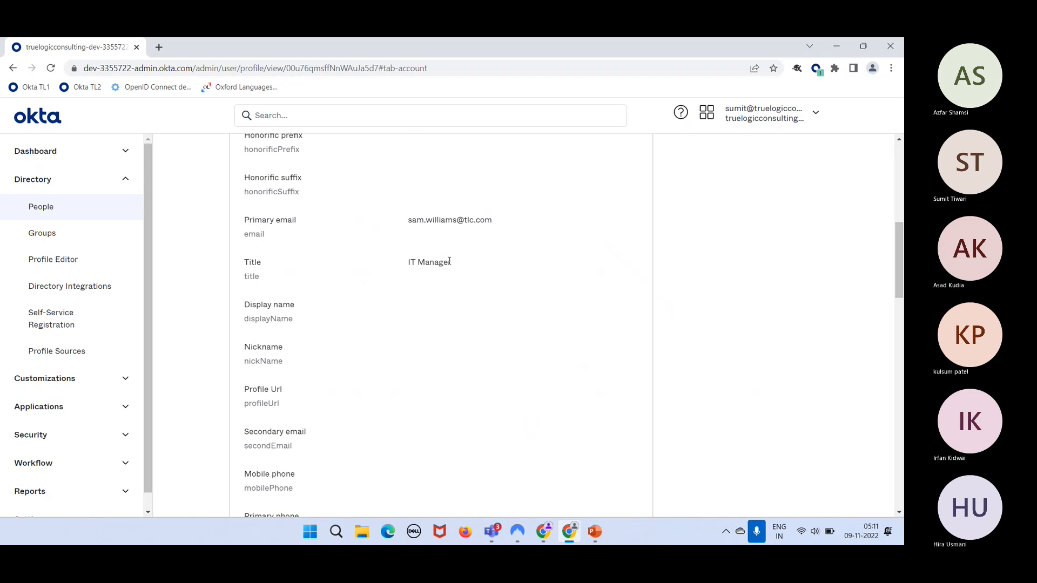
scroll(449, 261, down, 2)
scroll(449, 261, down, 3)
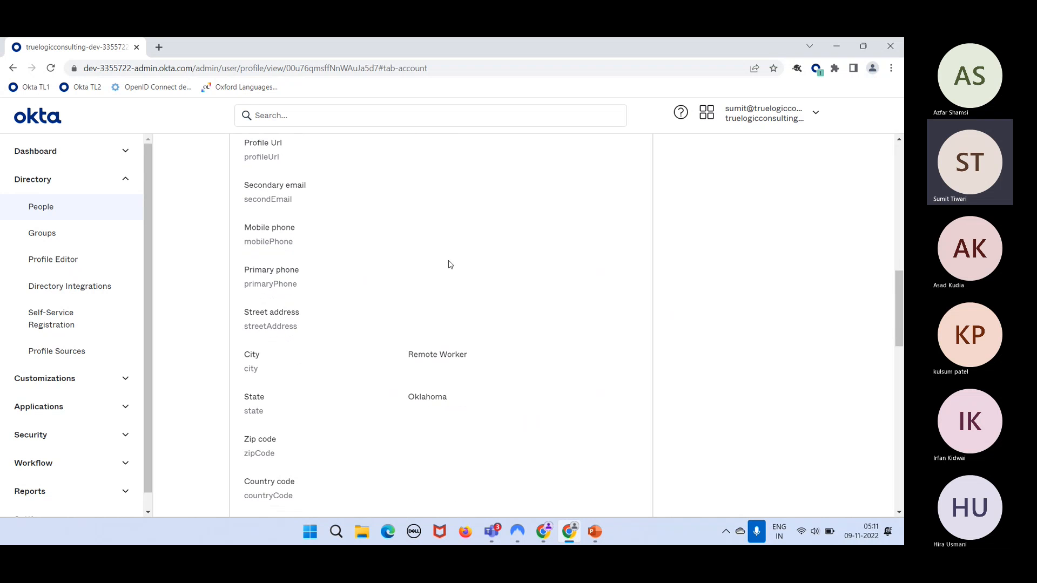
scroll(406, 324, up, 12)
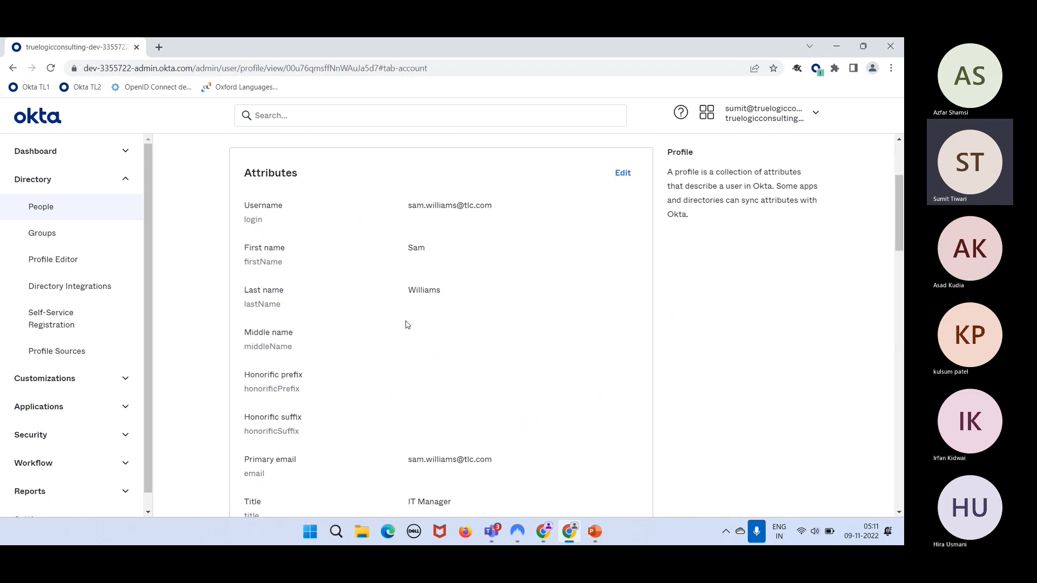
click(67, 212)
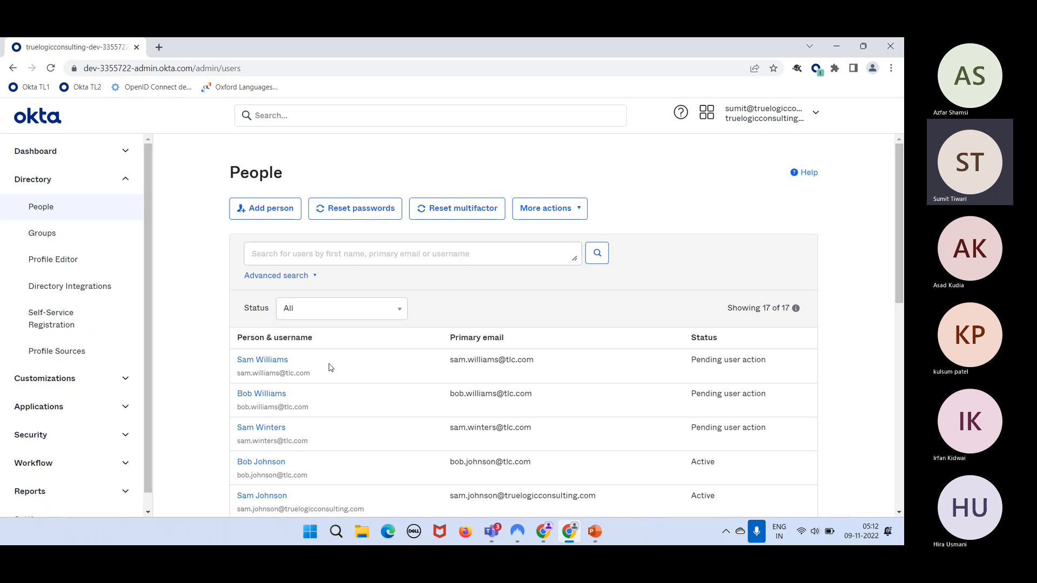
- Reopen the user to see the Pending user action status, then return to People and open More actions
click(276, 363)
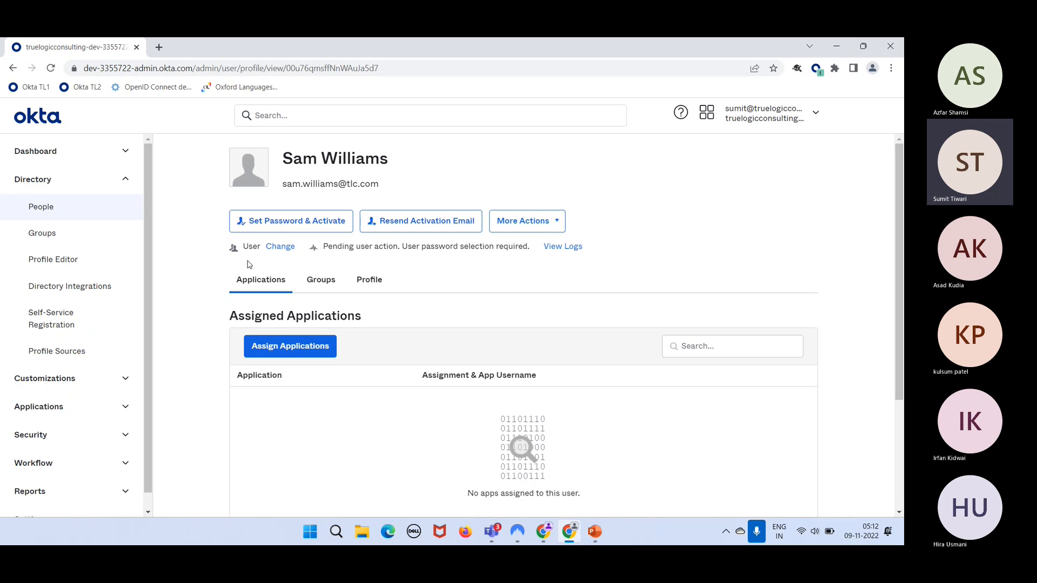
click(98, 214)
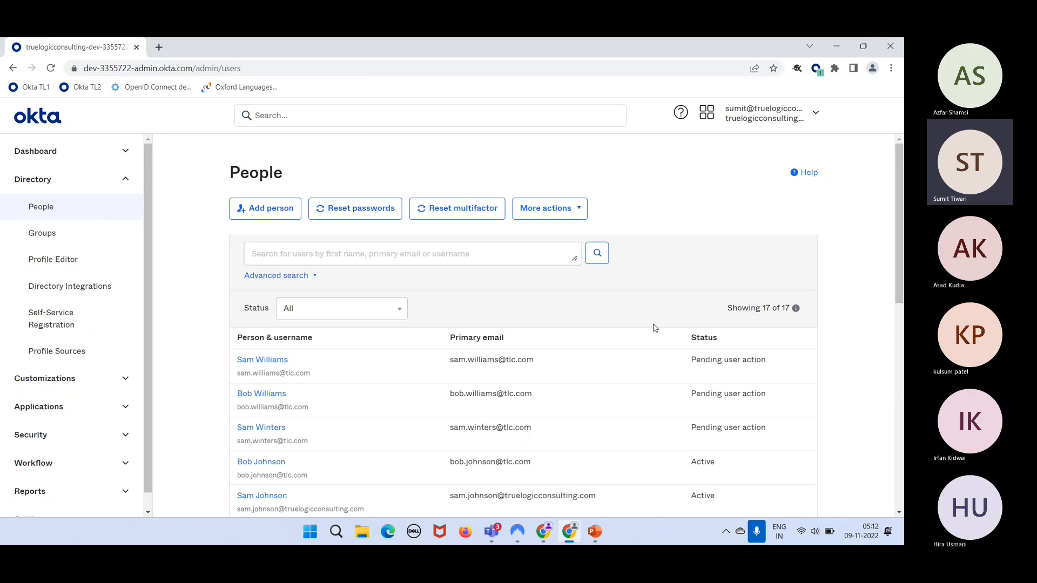
click(543, 209)
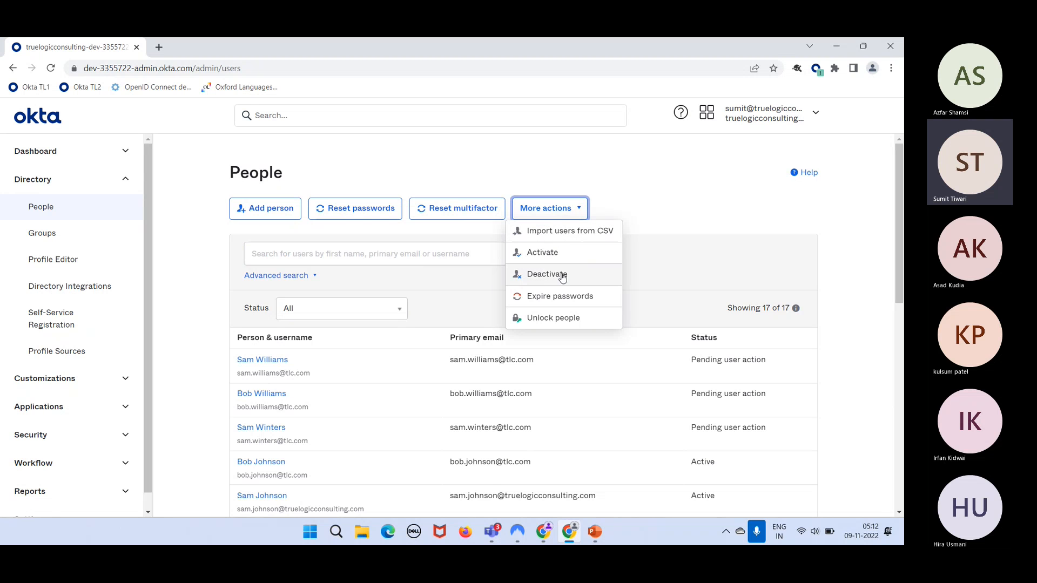
- Open Deactivate People, try several account selections, then clear all selections
click(545, 274)
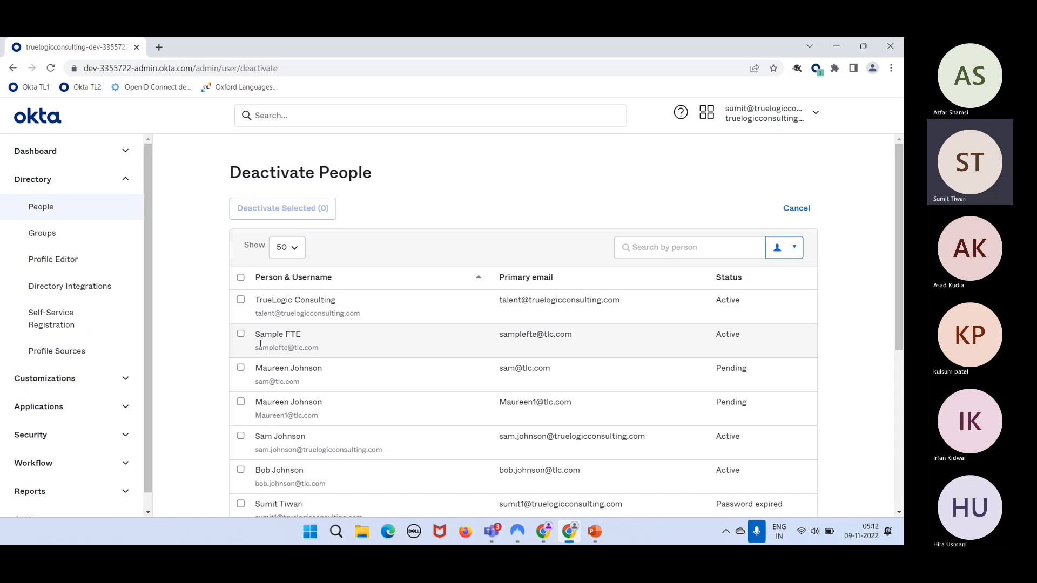
click(240, 334)
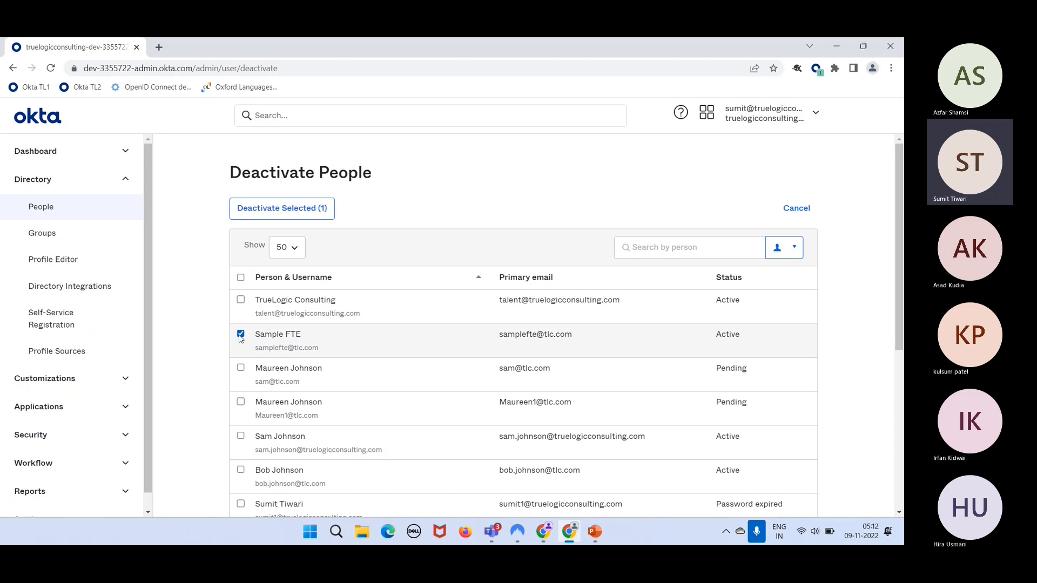
click(240, 403)
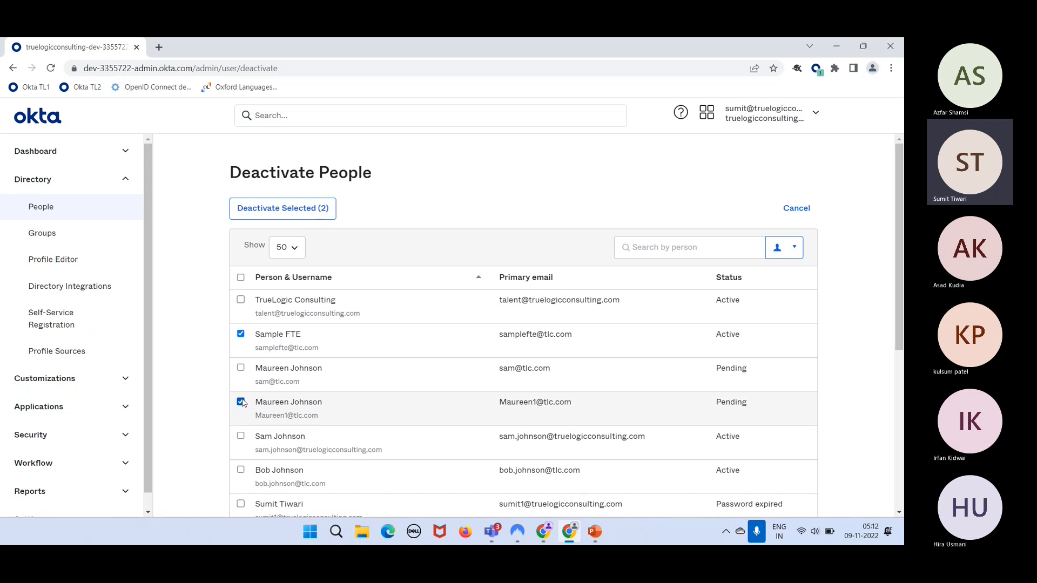
click(241, 437)
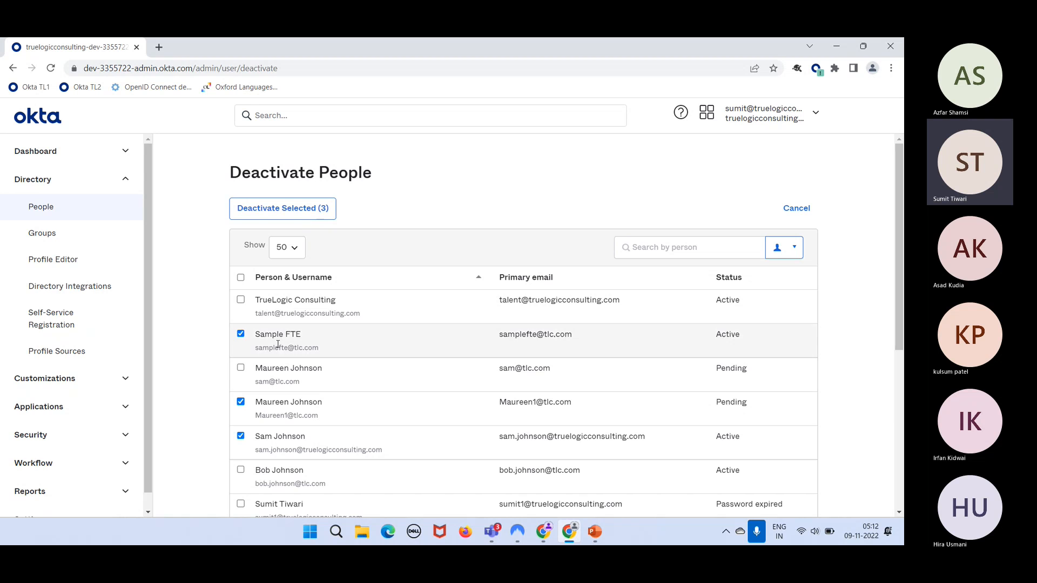
click(241, 278)
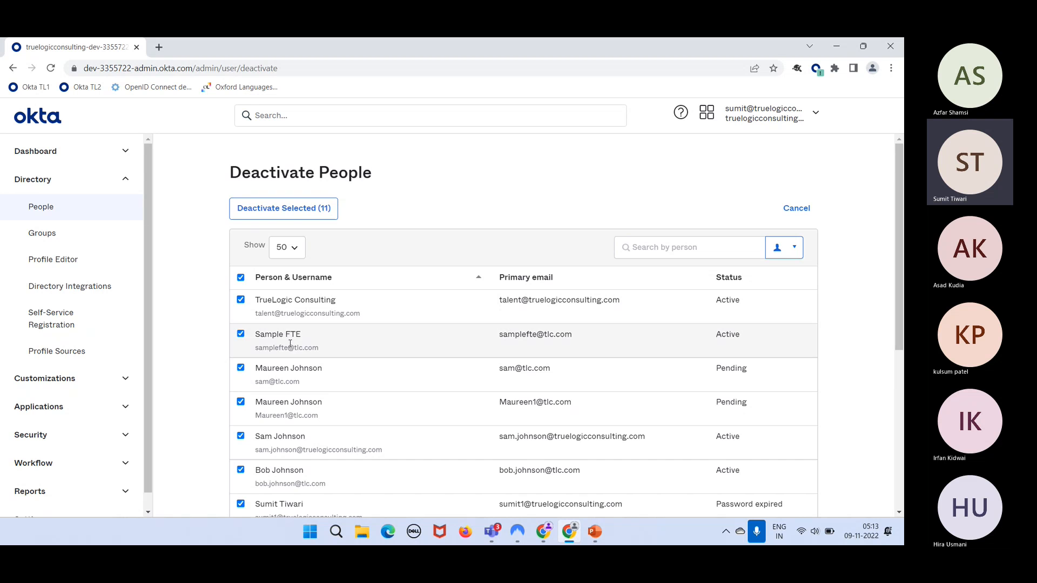
scroll(289, 336, down, 5)
scroll(290, 347, up, 5)
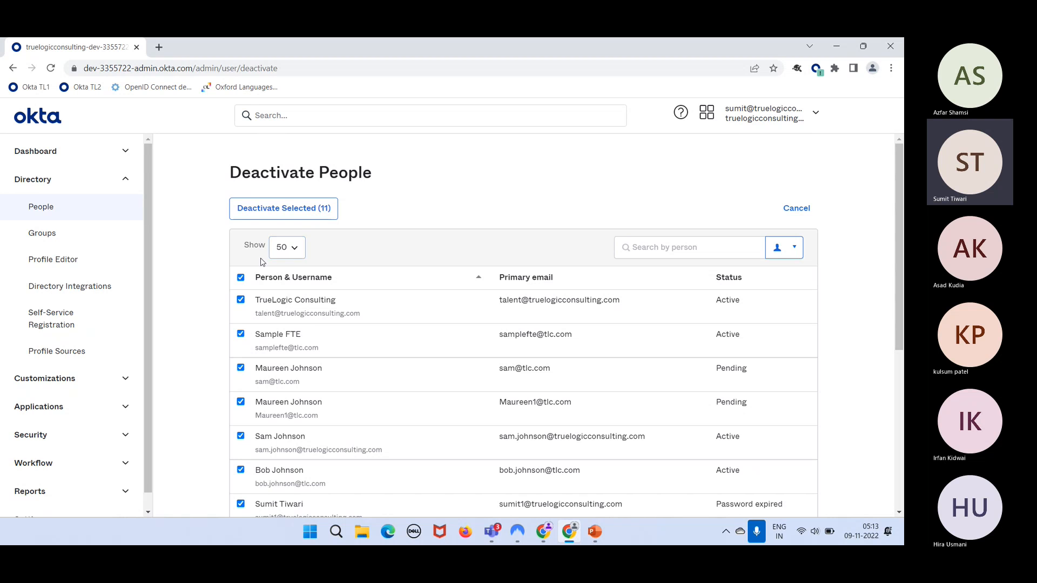
click(241, 277)
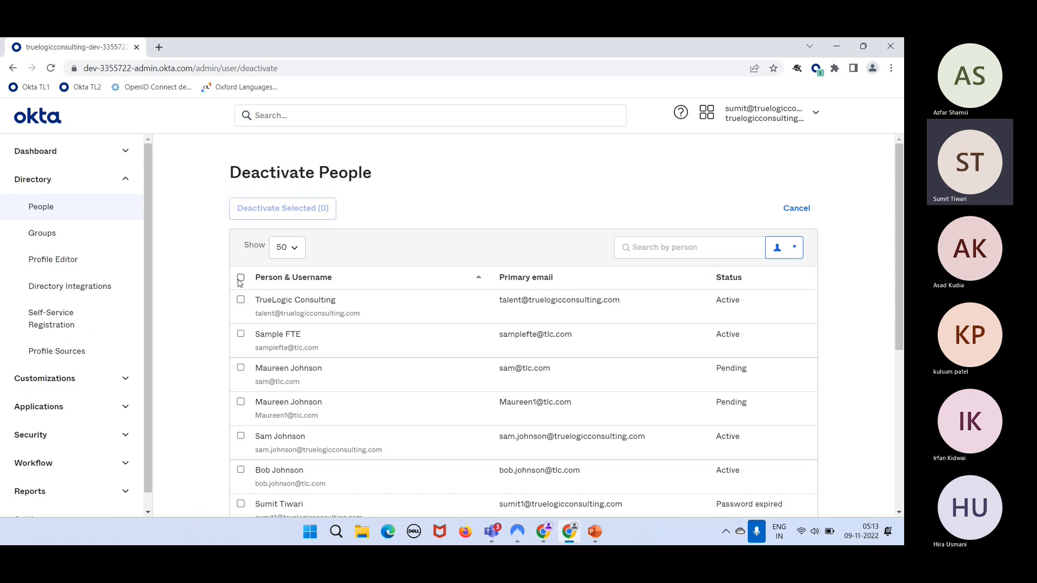
- Select the third account, Pending User and the last user, then choose Deactivate Selected (3)
click(241, 368)
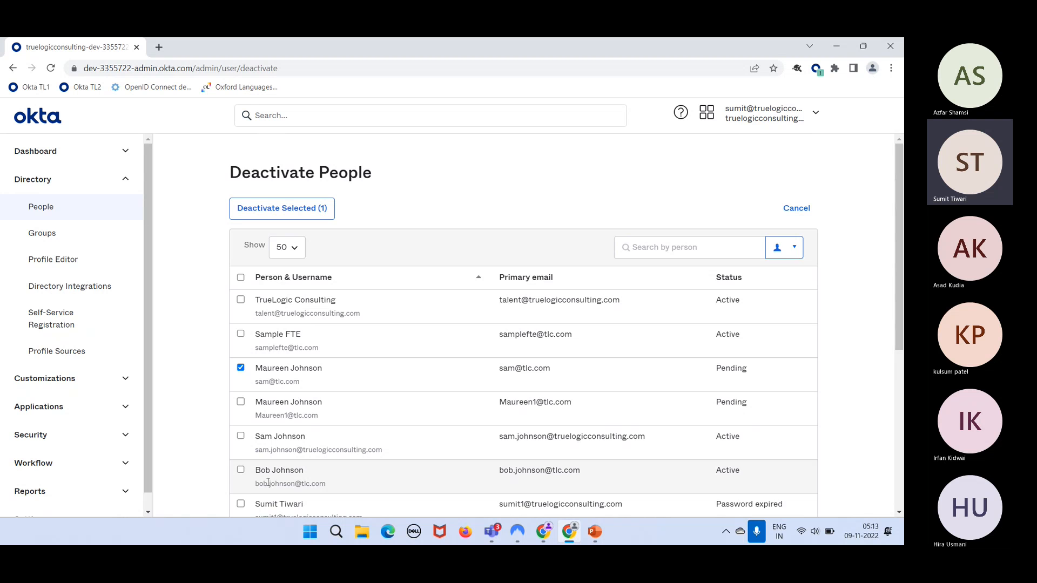
scroll(268, 482, down, 1)
scroll(267, 482, down, 1)
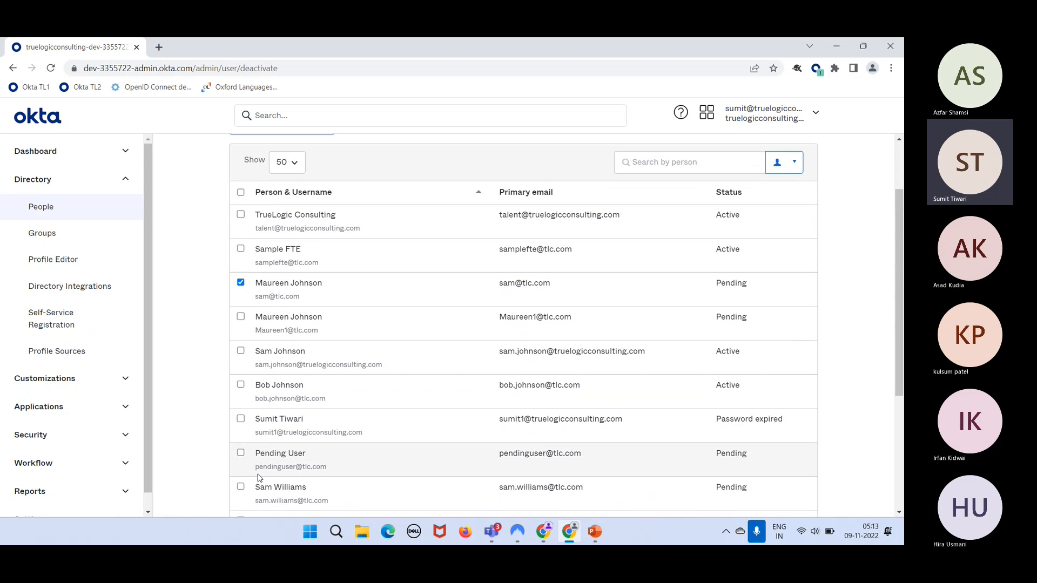
click(241, 455)
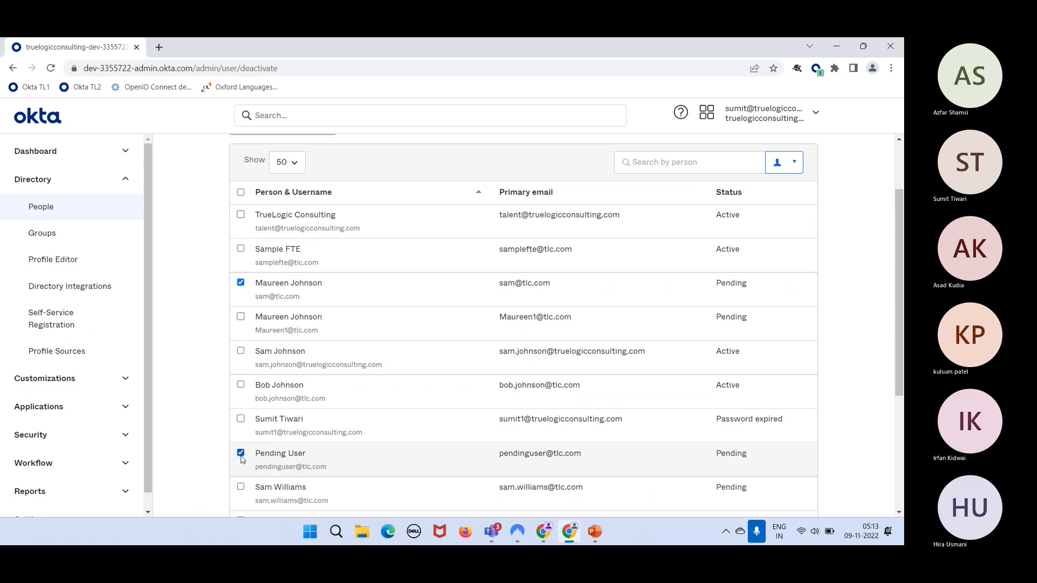
scroll(242, 459, down, 2)
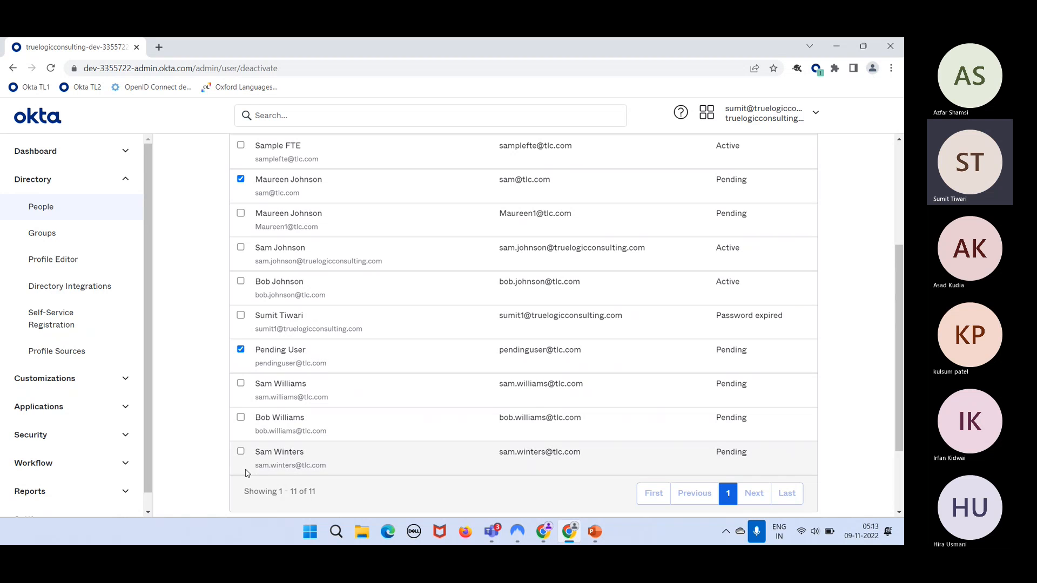
click(241, 452)
scroll(363, 260, up, 4)
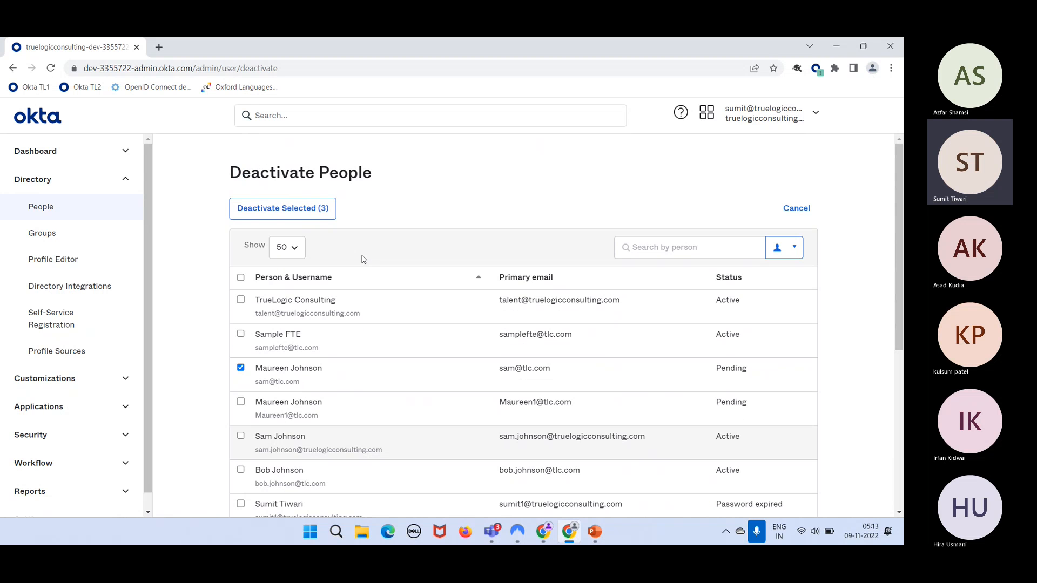
click(280, 210)
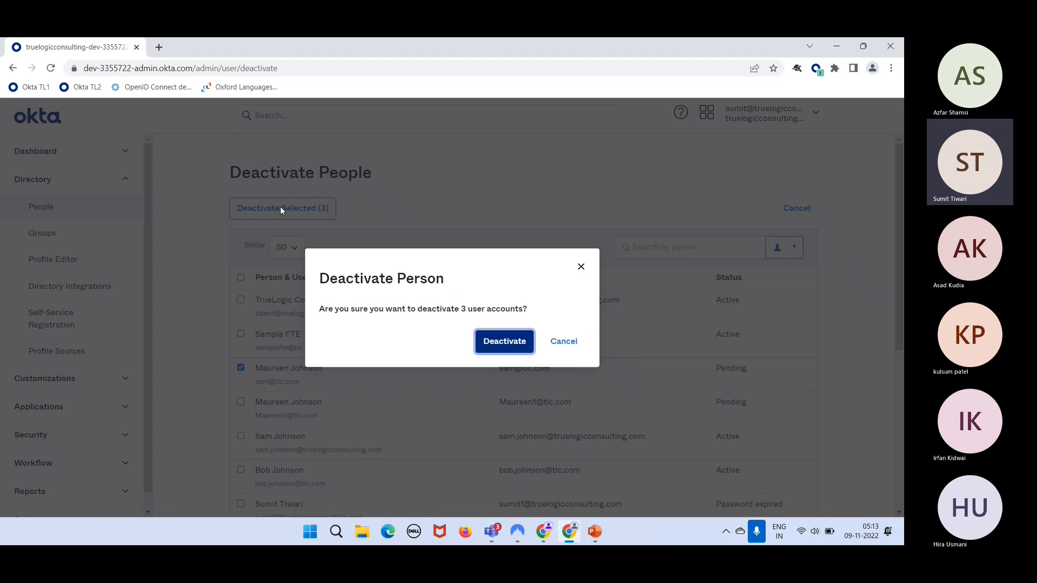
- Confirm deactivating the 3 accounts and filter People to Deactivated status, showing 6 users
click(487, 349)
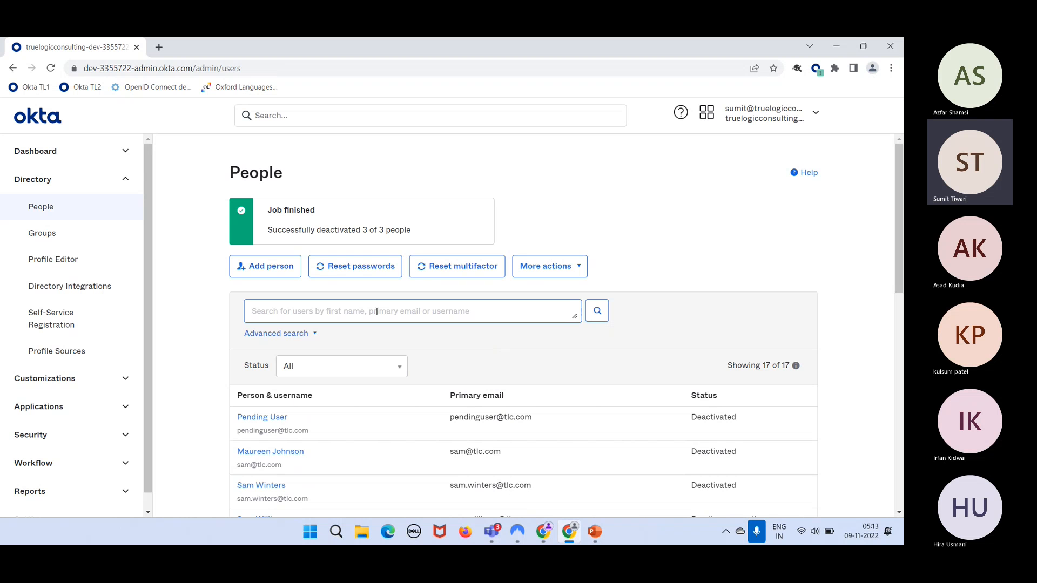
scroll(289, 377, down, 2)
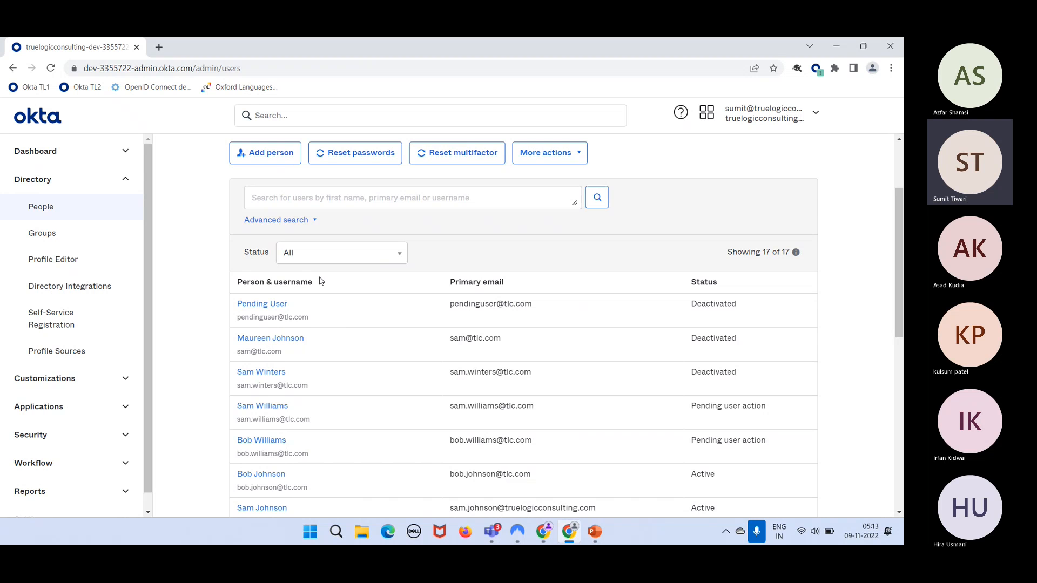
click(329, 258)
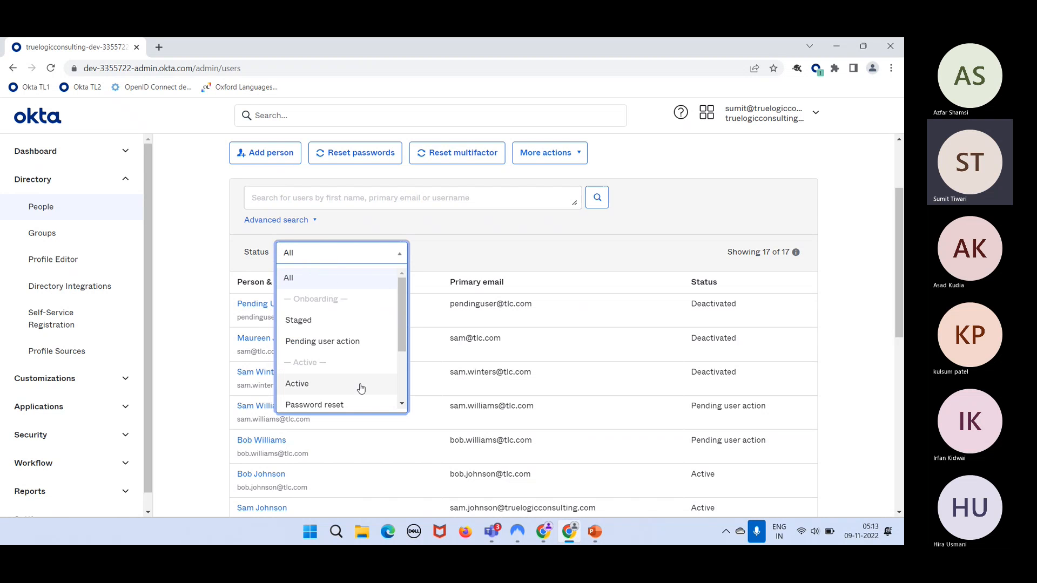
scroll(359, 387, down, 2)
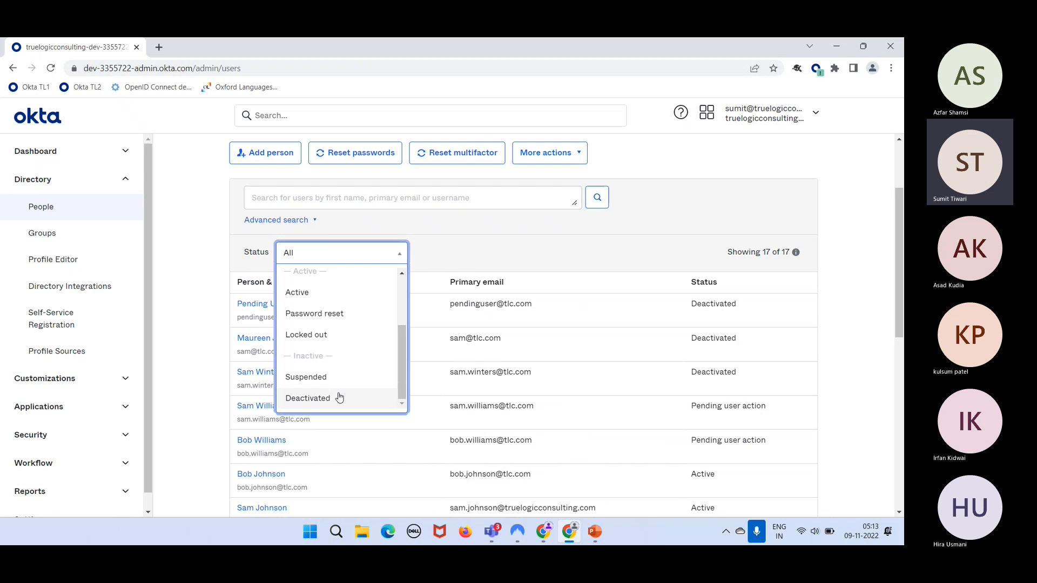
click(340, 398)
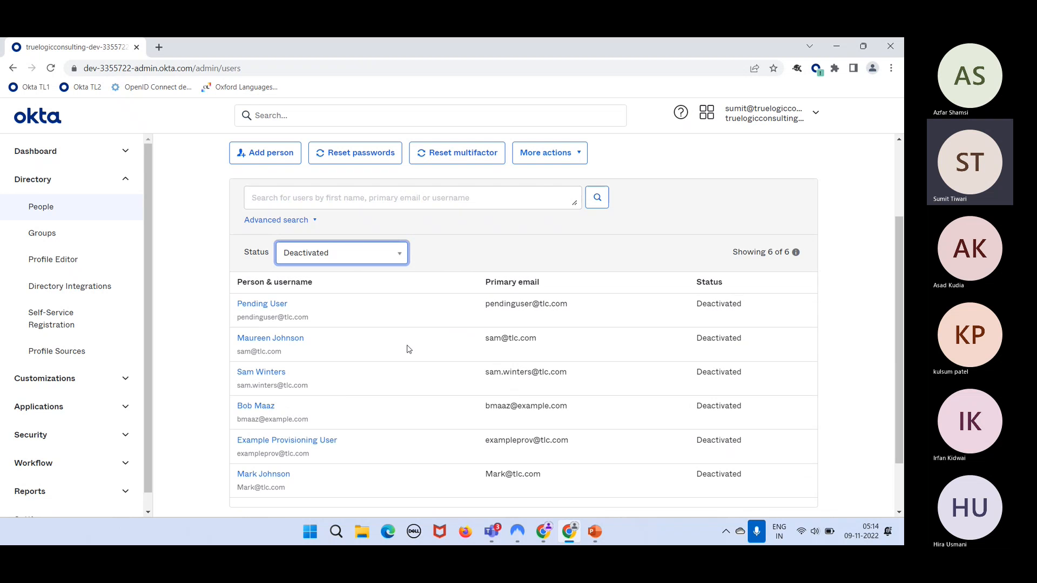
scroll(531, 402, down, 1)
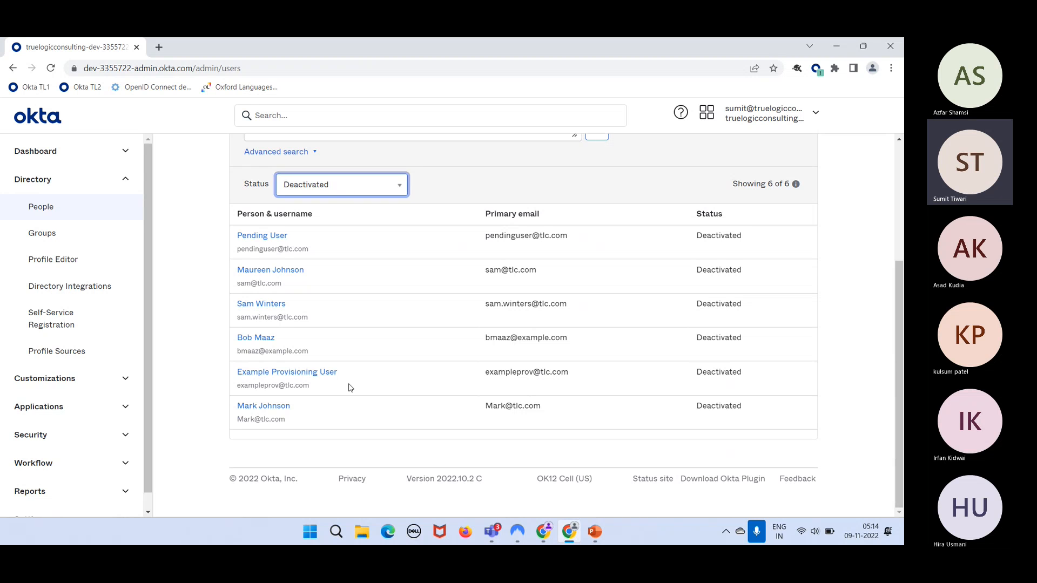
mouse_move(786, 184)
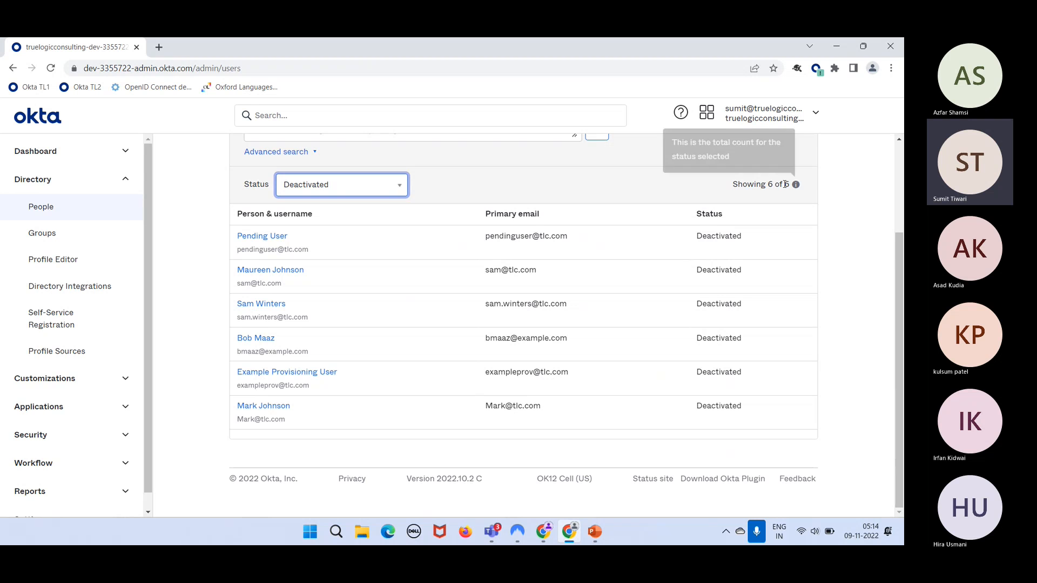
click(380, 190)
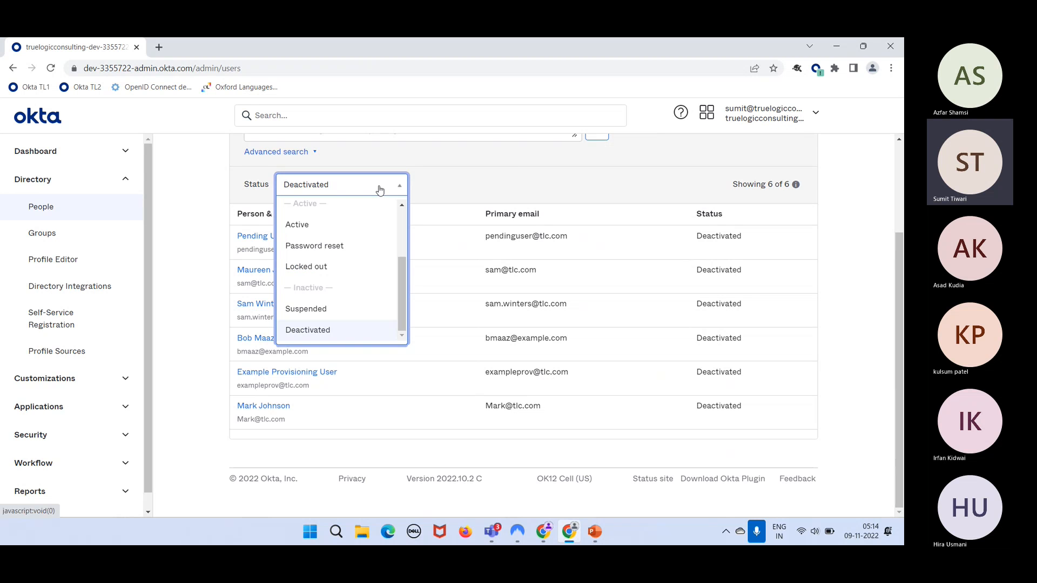
- Filter People by status Pending user action (3 users), then switch the filter to Active (6 users)
scroll(363, 229, up, 2)
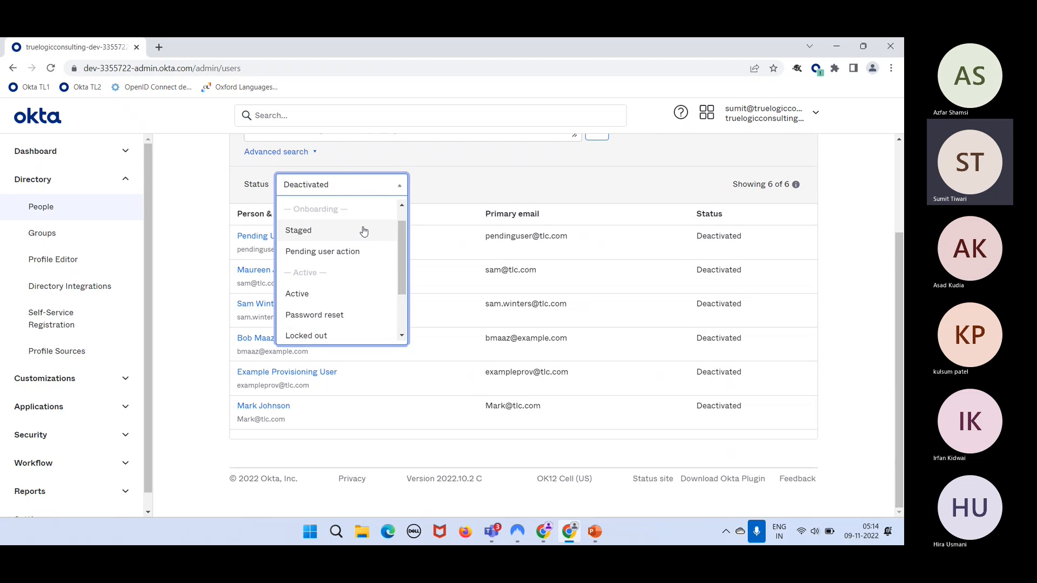
click(359, 252)
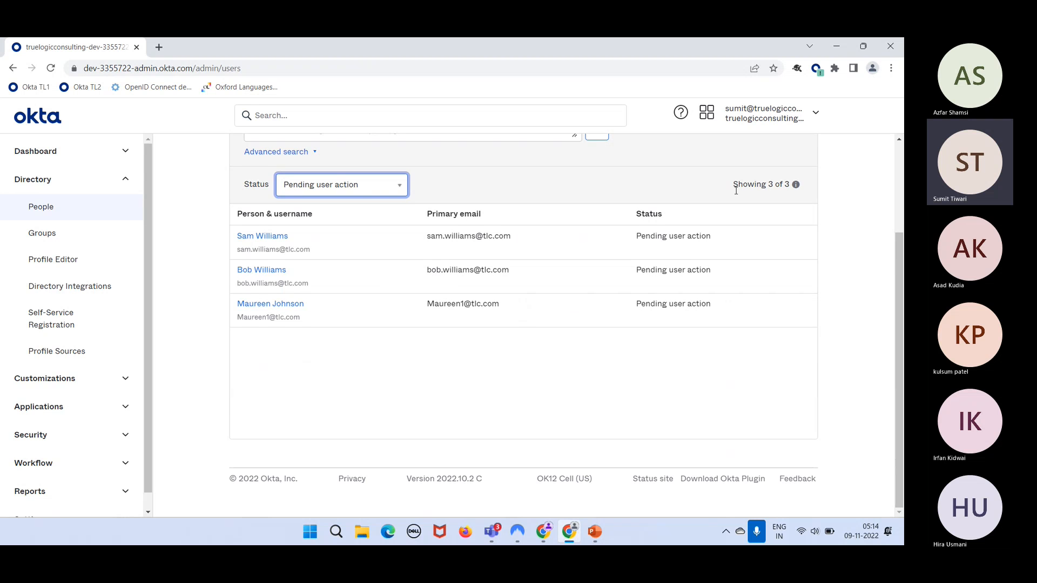
click(334, 197)
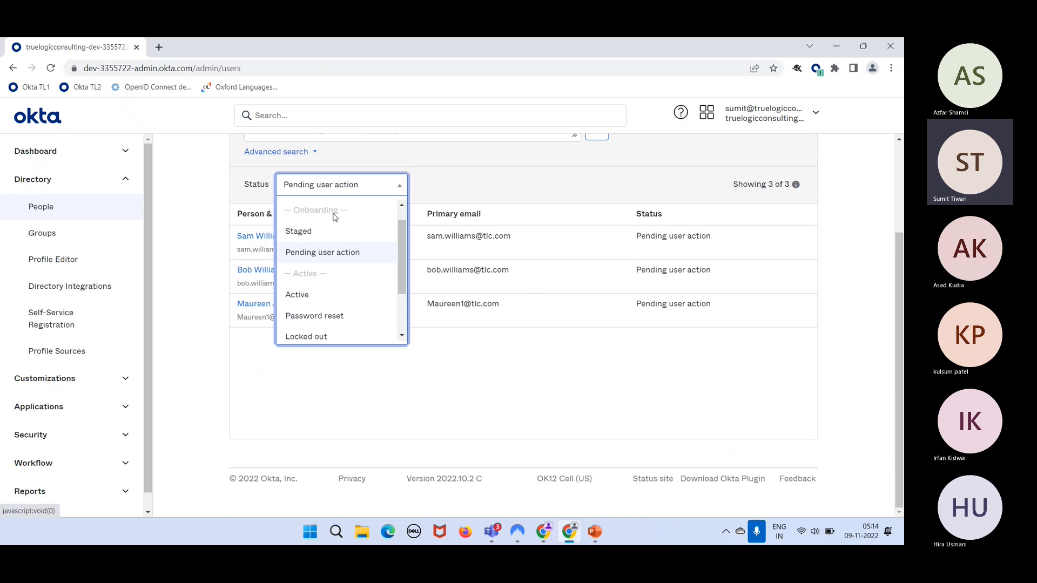
click(323, 303)
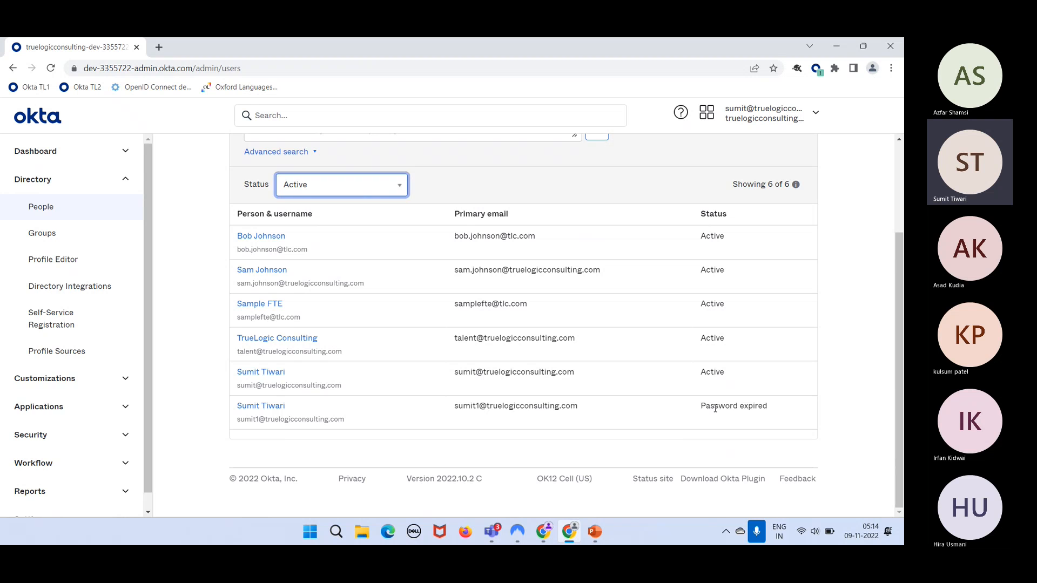
drag(712, 411, 774, 370)
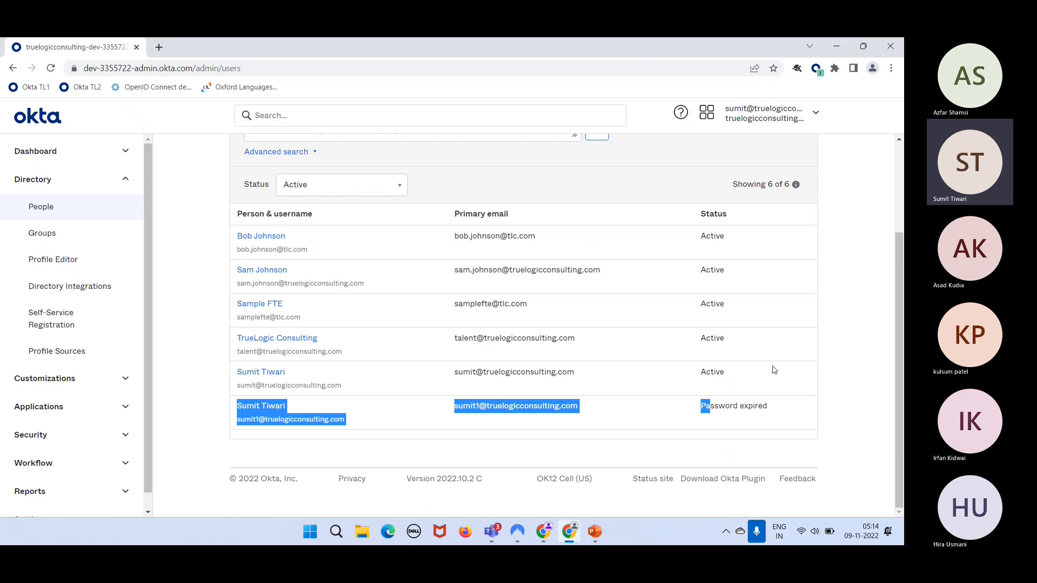
click(721, 410)
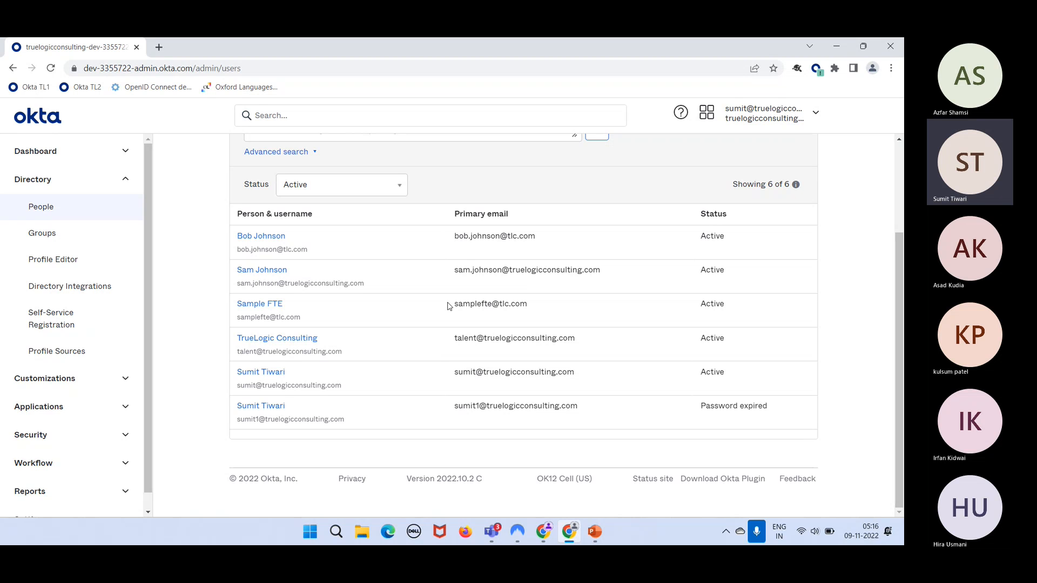
click(348, 188)
scroll(351, 248, down, 3)
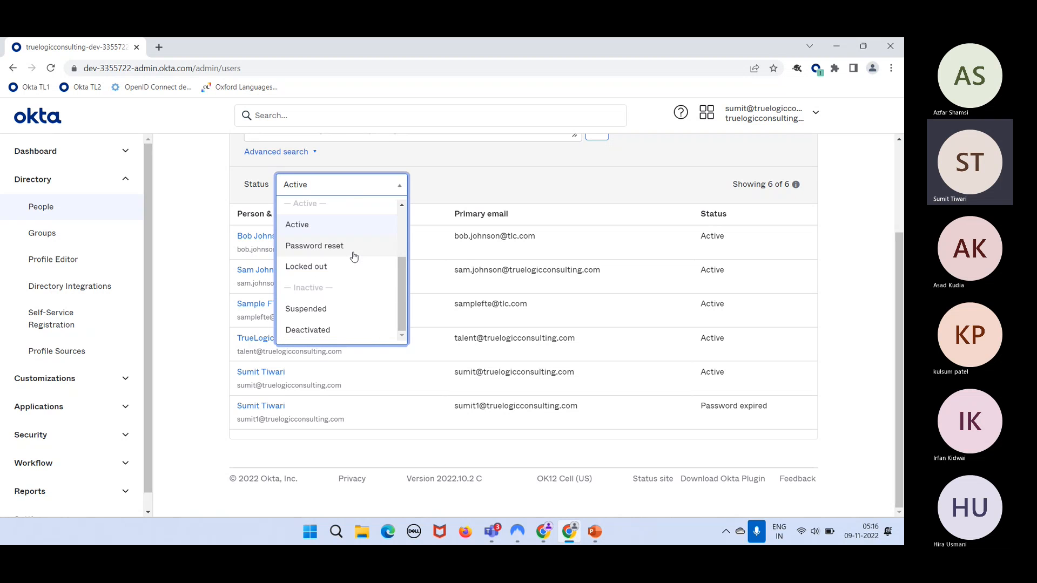
scroll(345, 256, up, 3)
scroll(339, 270, down, 4)
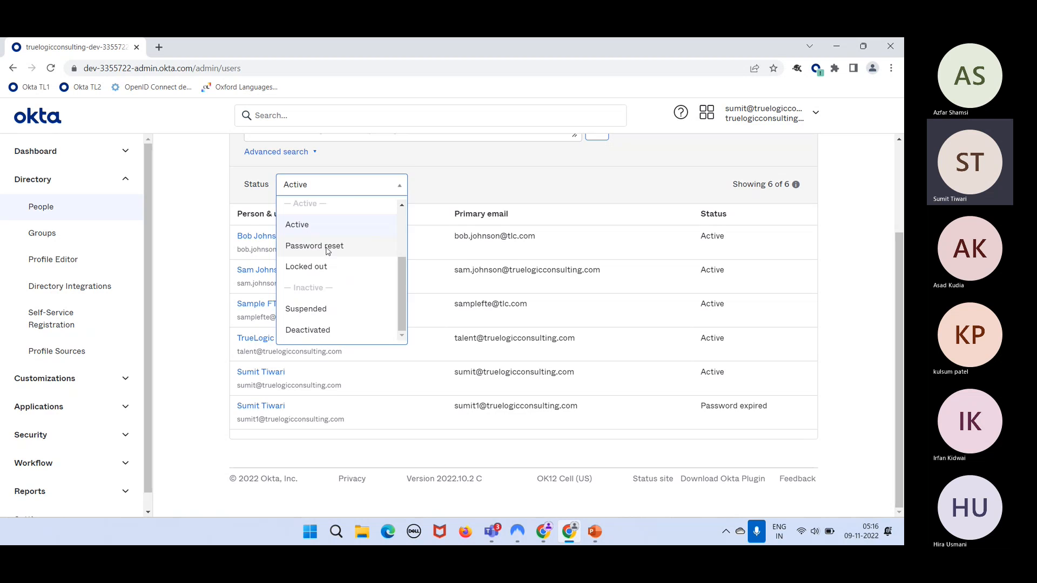
click(327, 249)
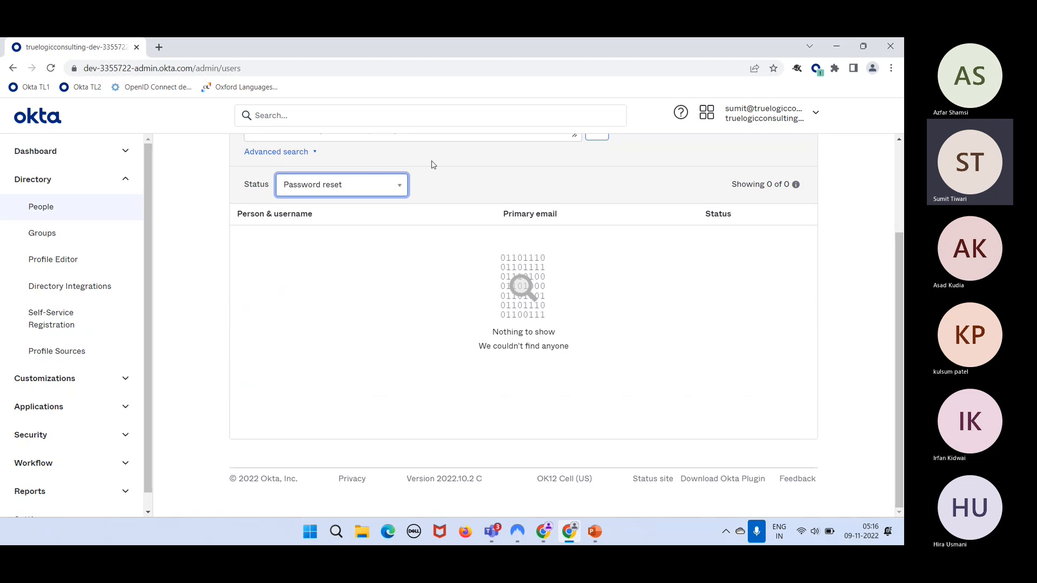
click(359, 189)
click(340, 234)
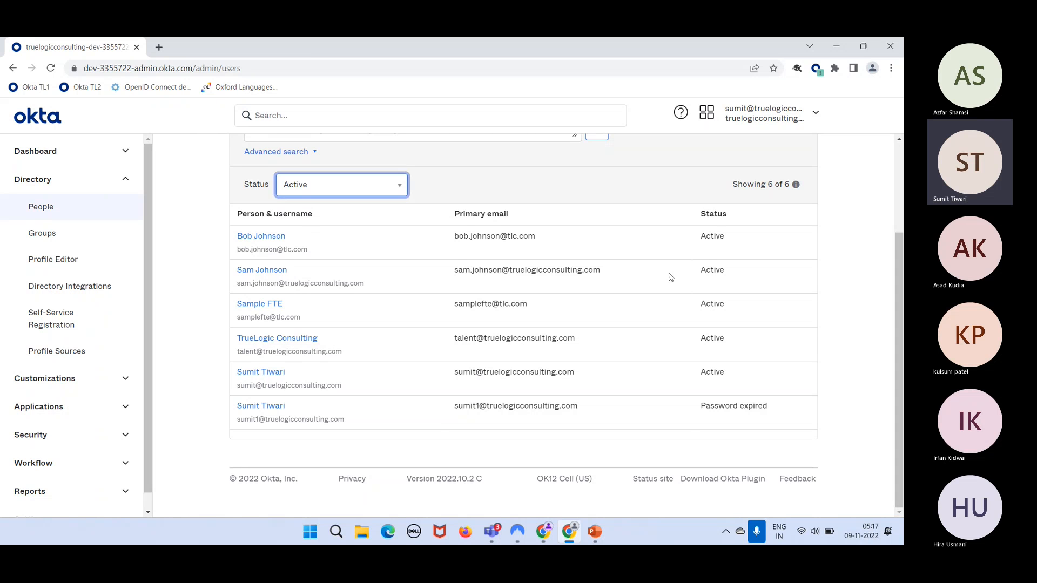
double_click(709, 268)
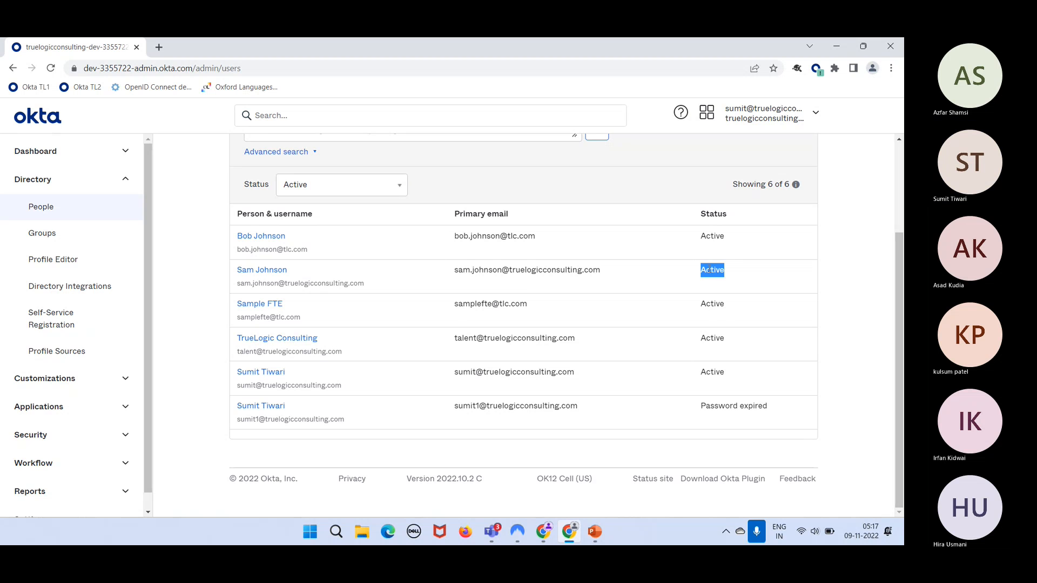
scroll(488, 254, up, 3)
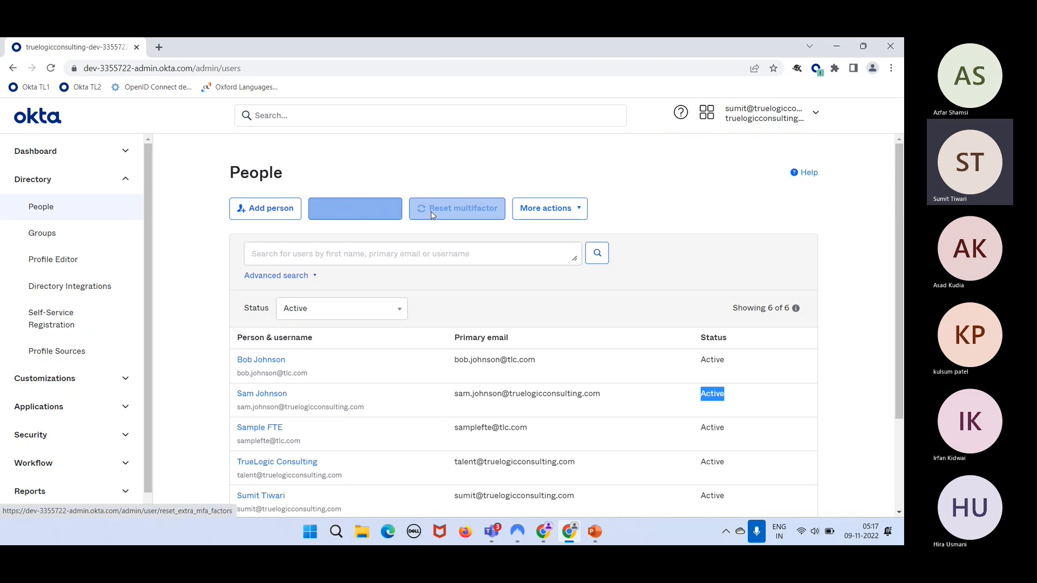
click(362, 208)
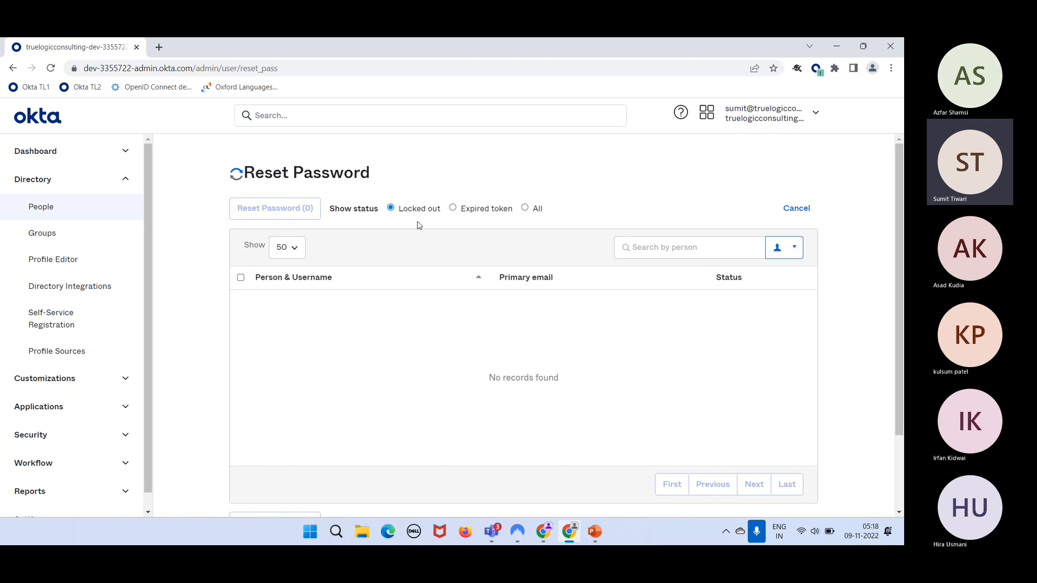
- List people of all statuses on Reset Password, showing 100 per page
click(524, 209)
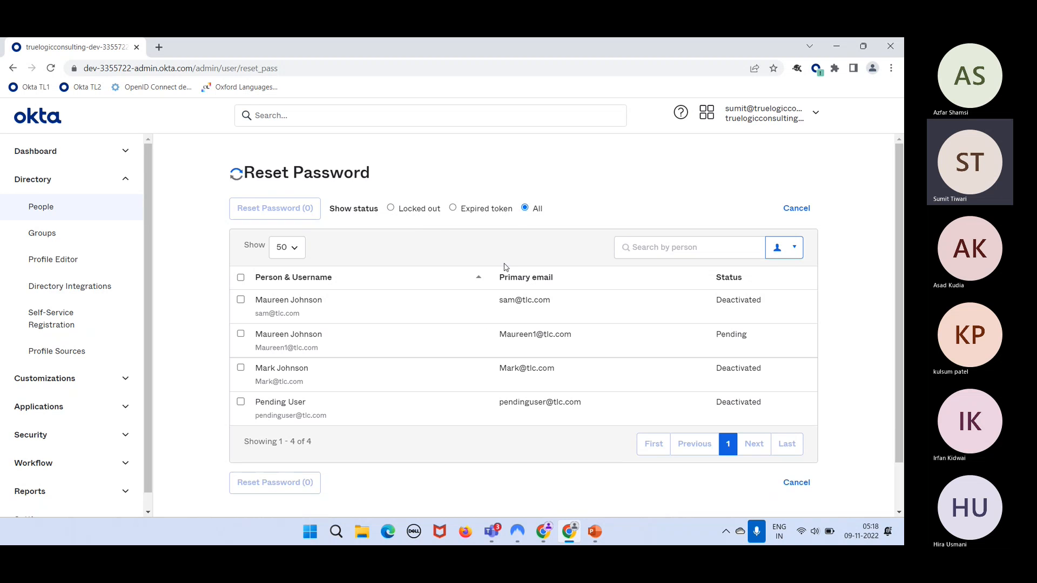
scroll(394, 382, down, 1)
scroll(396, 383, up, 1)
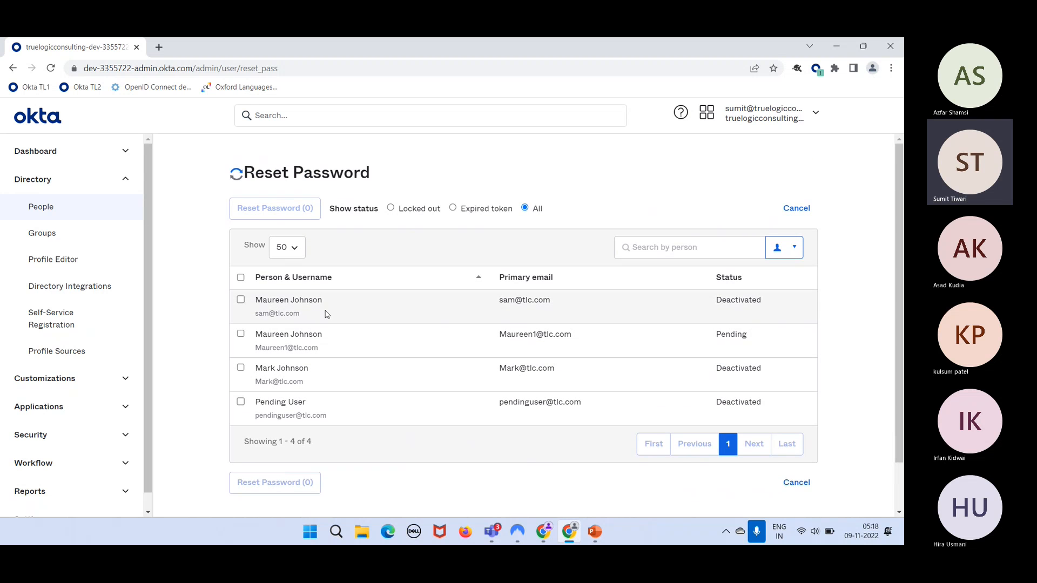
click(293, 248)
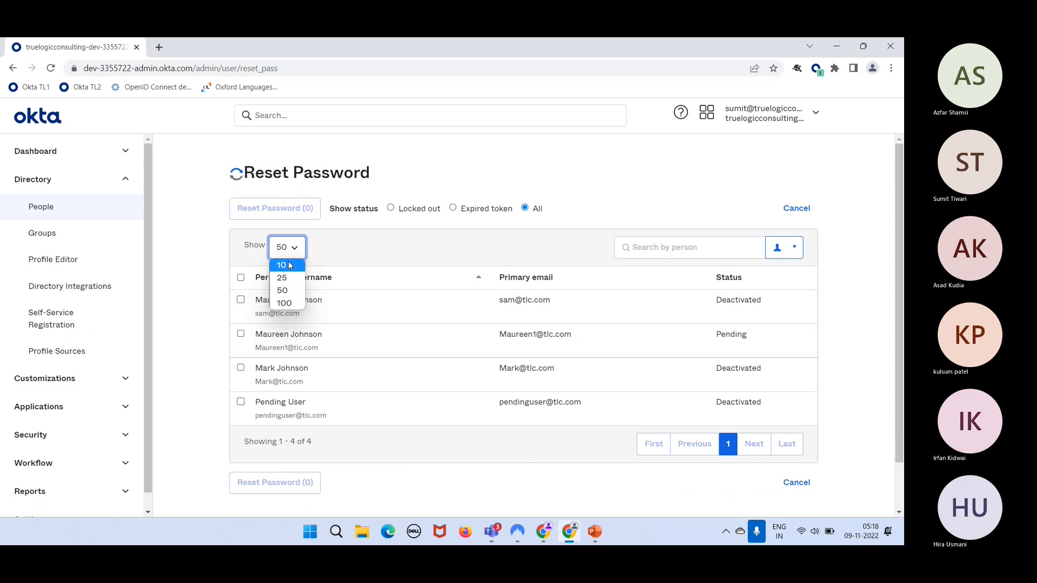
click(290, 301)
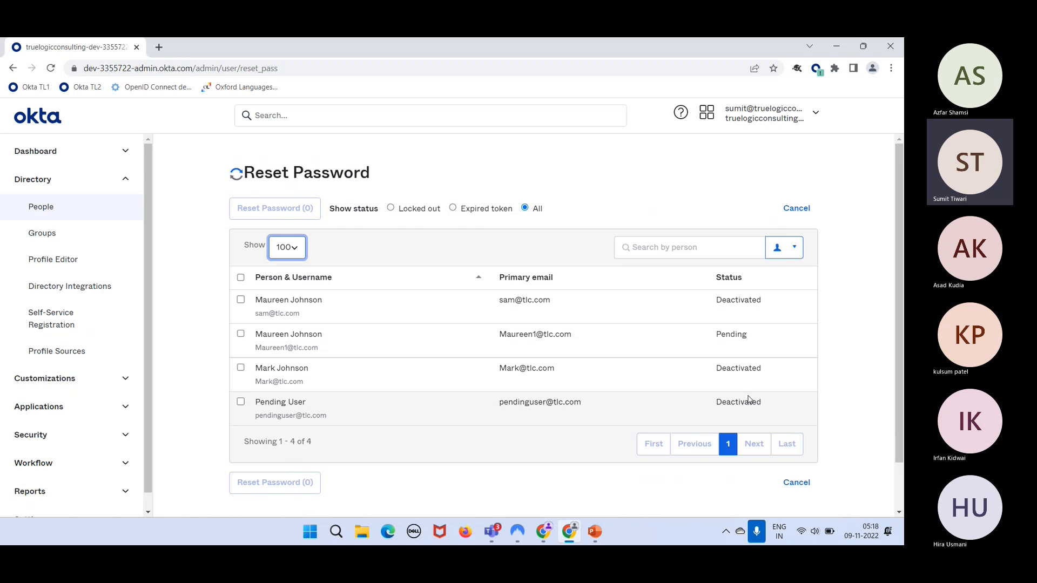
scroll(738, 384, down, 1)
scroll(726, 366, up, 1)
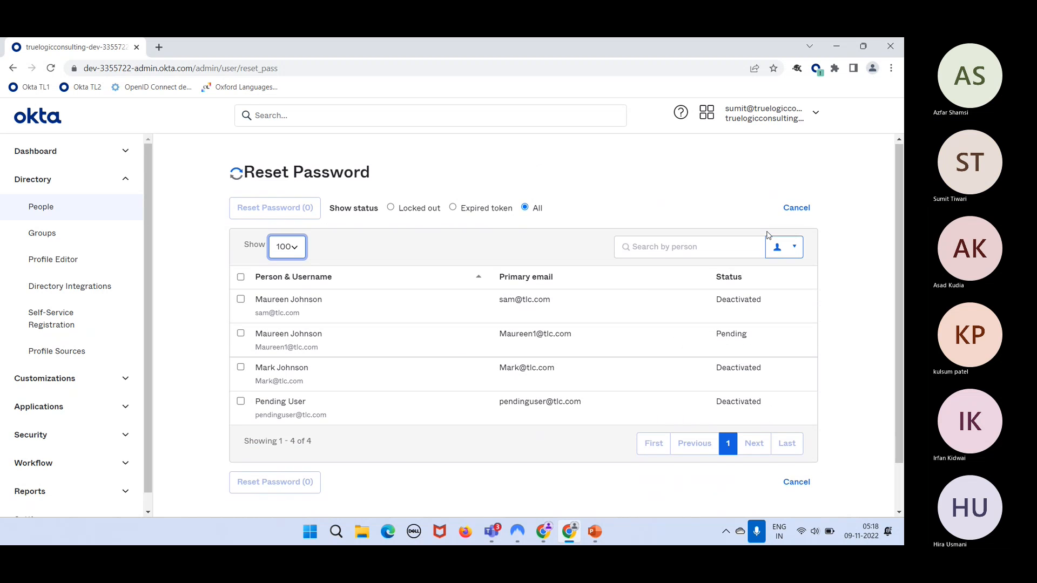
- Search the reset list by person and pick a matching user from the suggestions
click(794, 253)
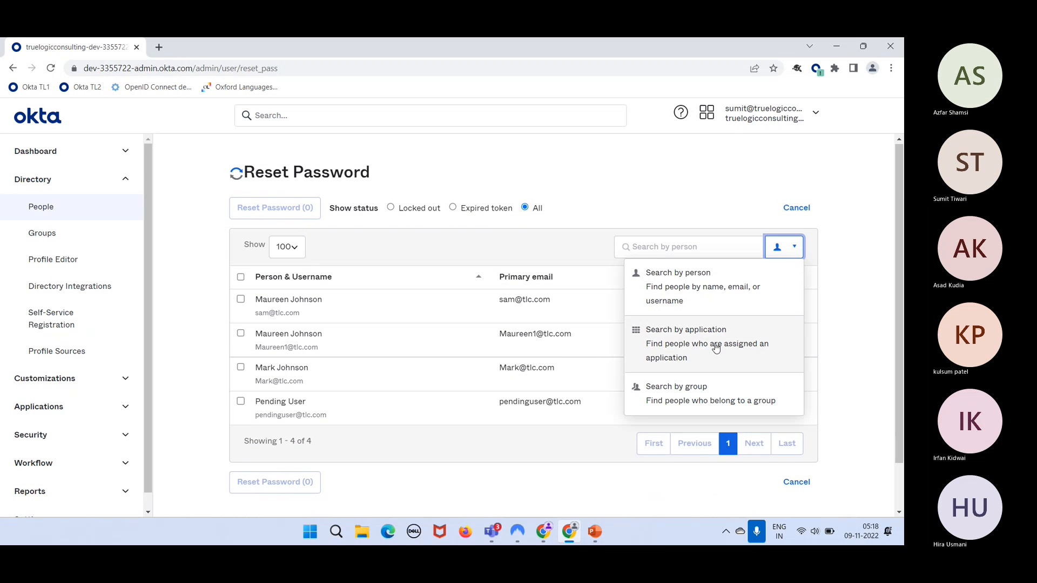
click(710, 288)
click(701, 252)
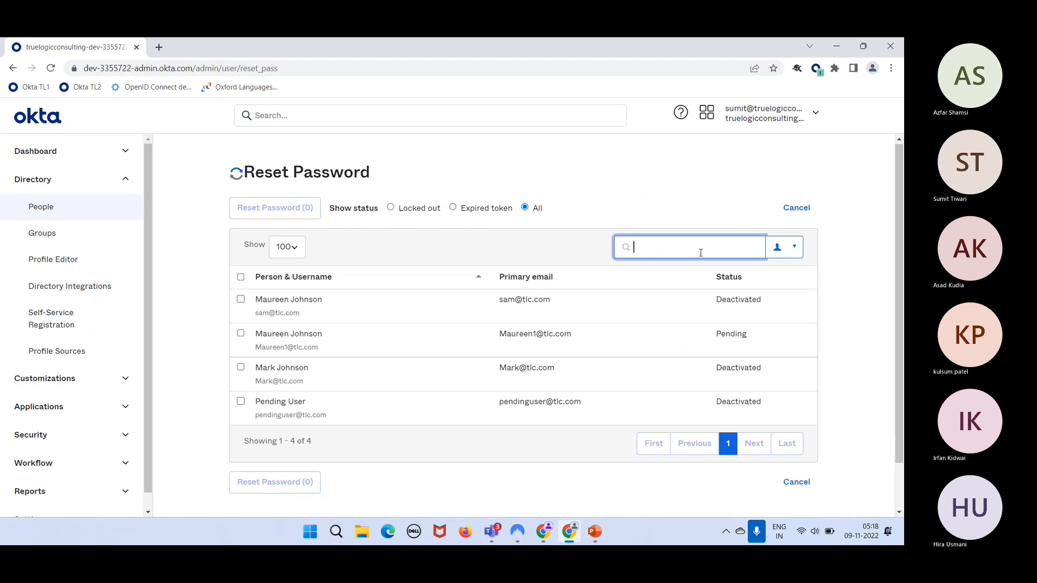
right_click(701, 253)
click(700, 253)
text(mit)
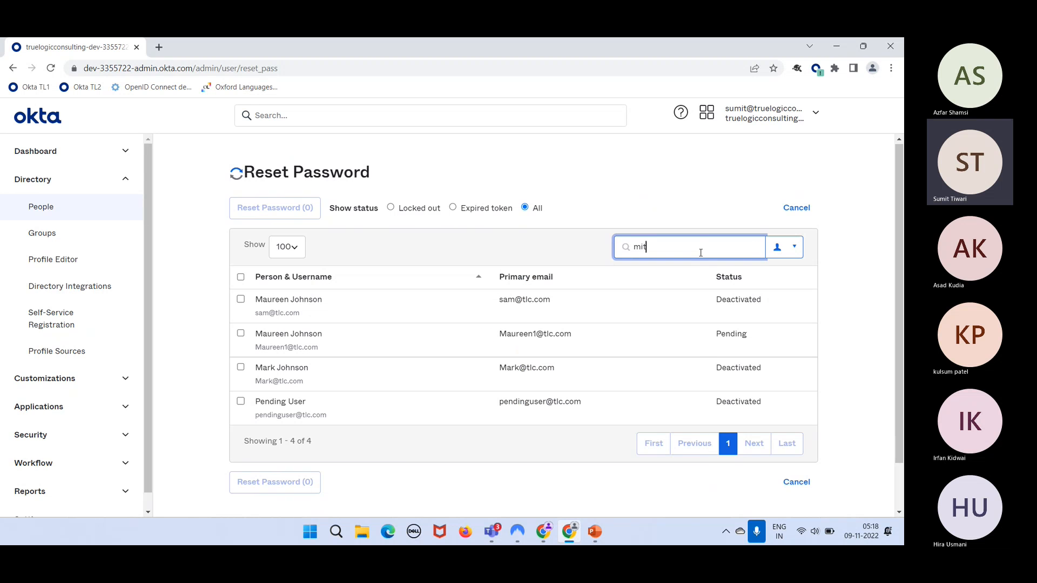
key(BackSpace)
text(sumit)
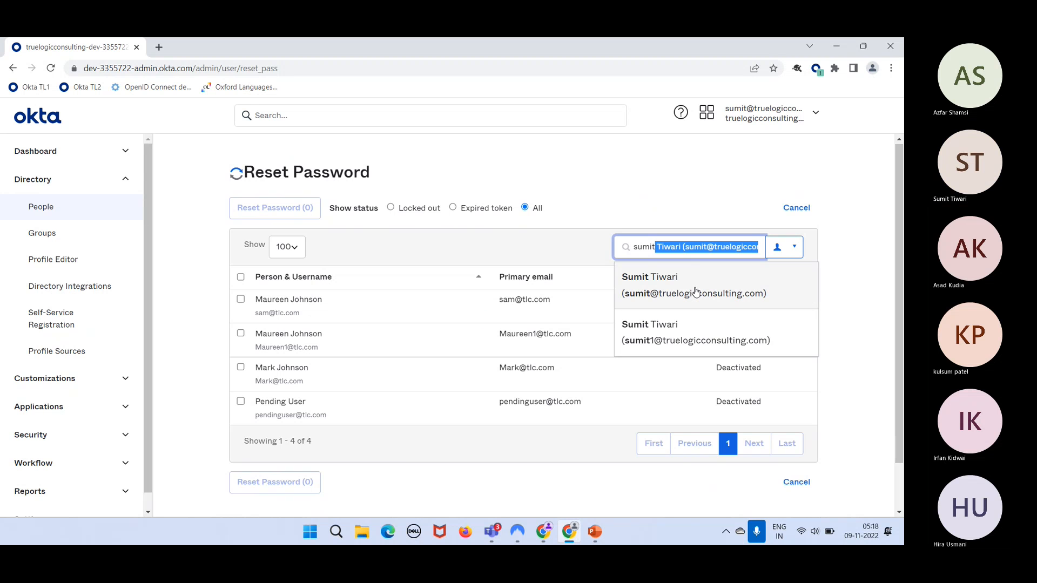
click(696, 291)
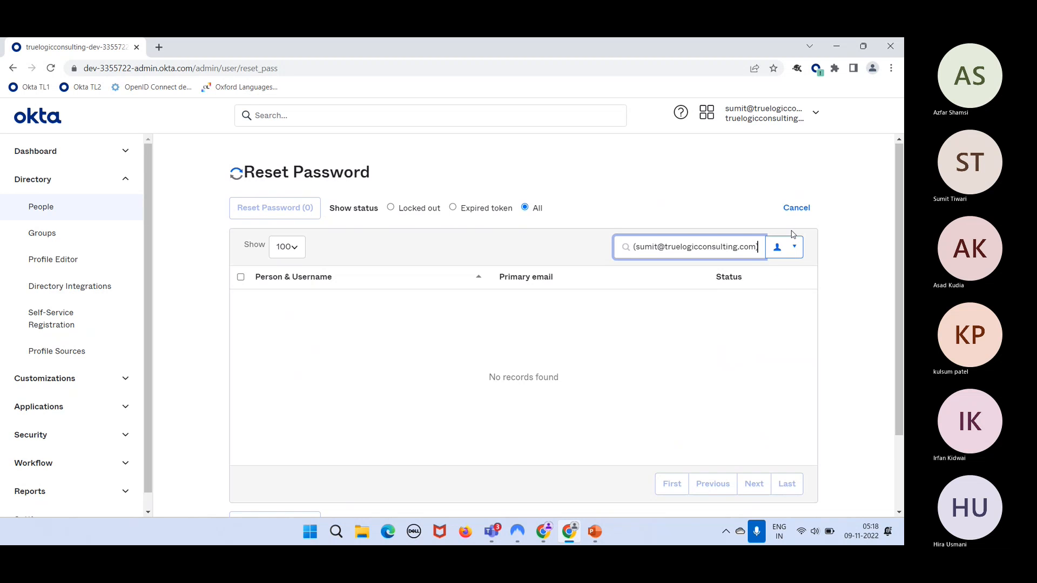
- Clear the search and cancel the password reset, returning to the 17-user People list
key(ctrl+a)
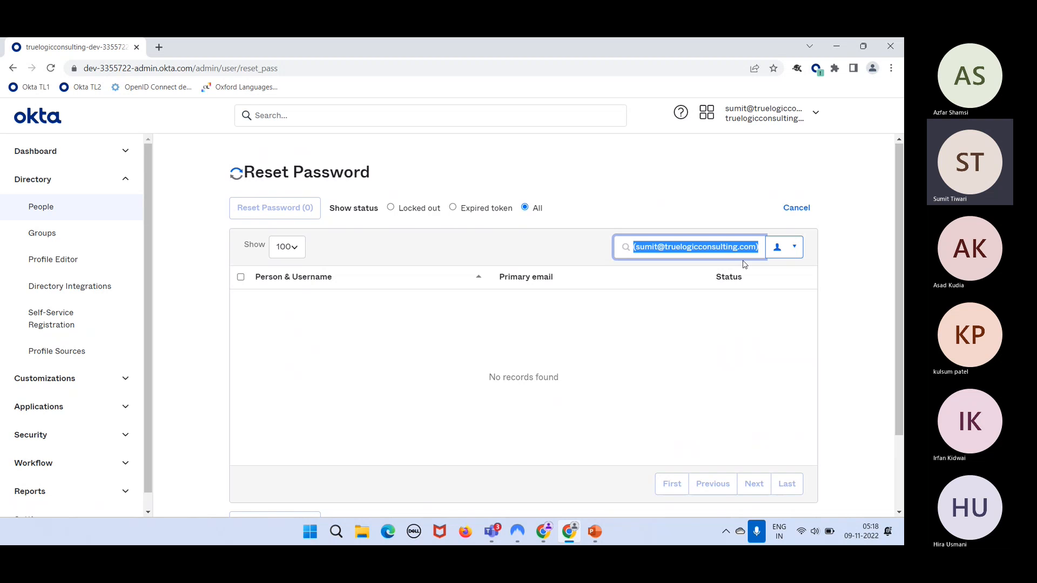
key(BackSpace)
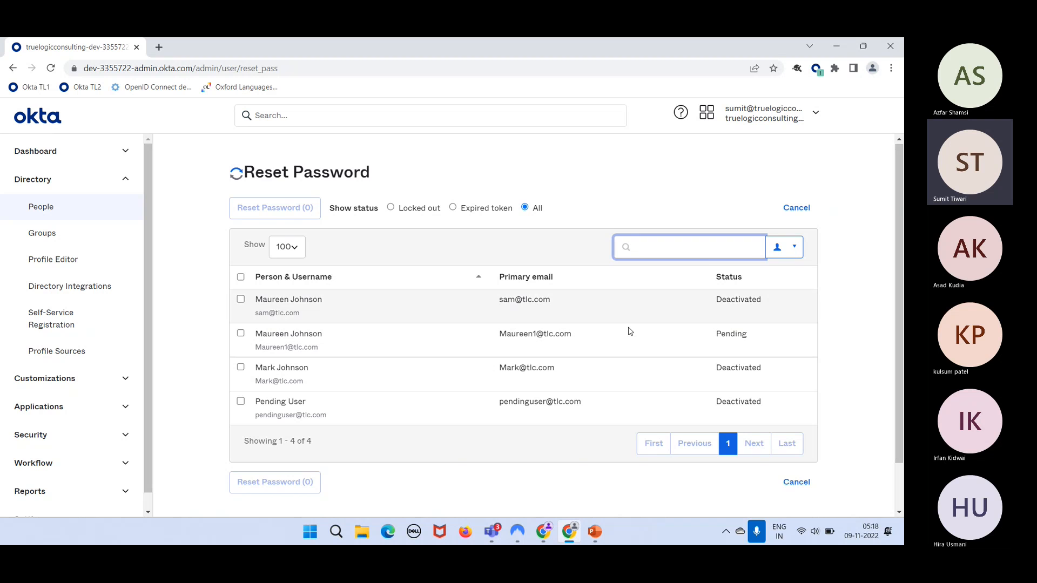
click(498, 307)
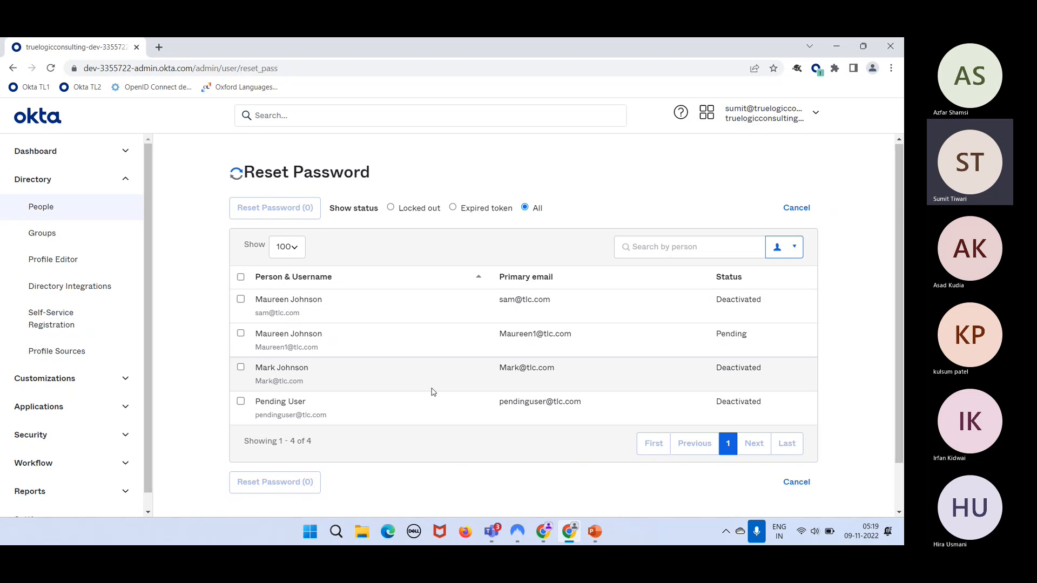
click(58, 215)
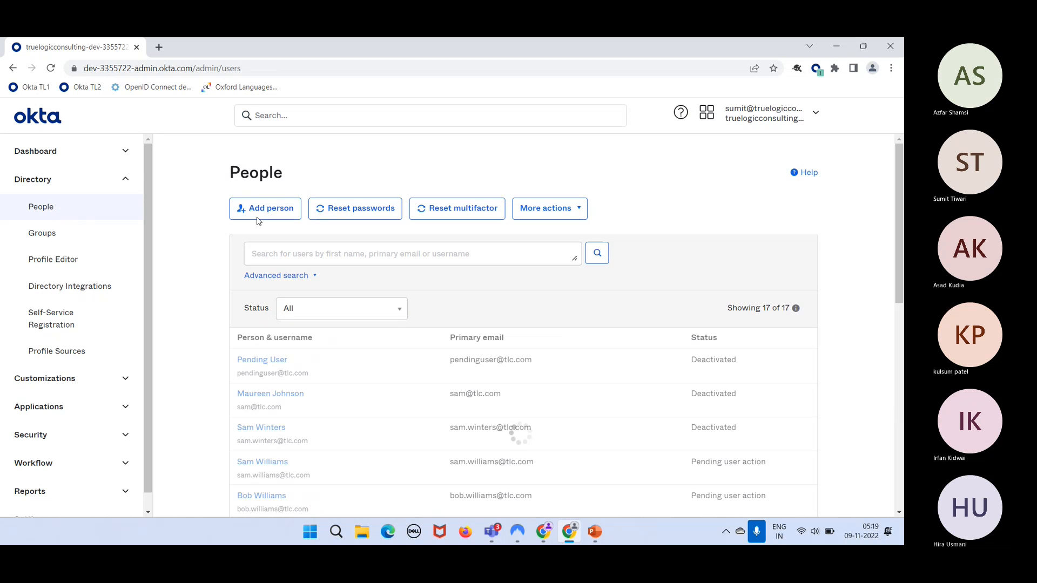
- Reset multifactor authentication for Sample FTE via bulk Reset multifactor and confirm it
click(480, 221)
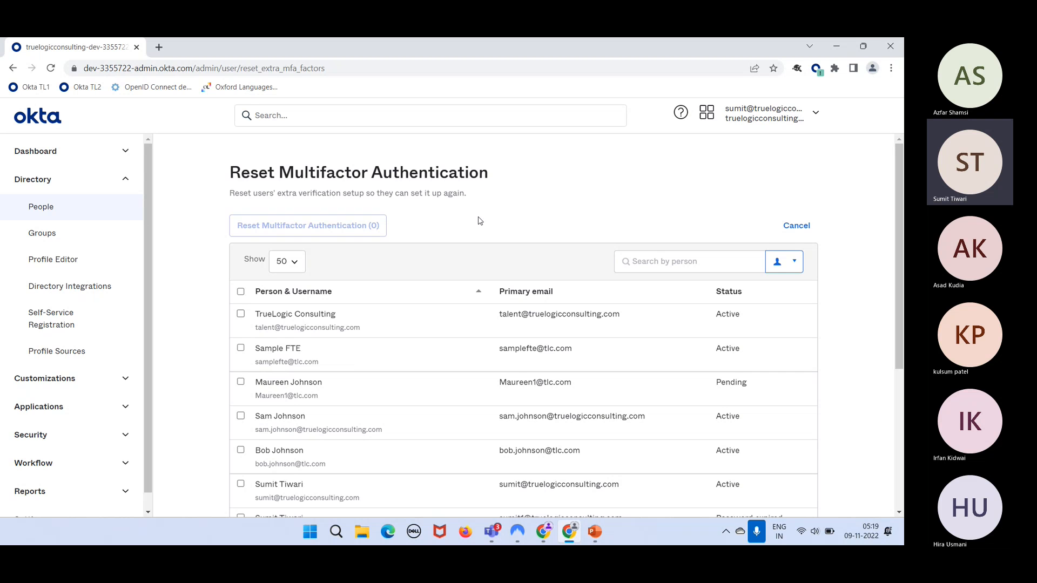
scroll(458, 292, down, 3)
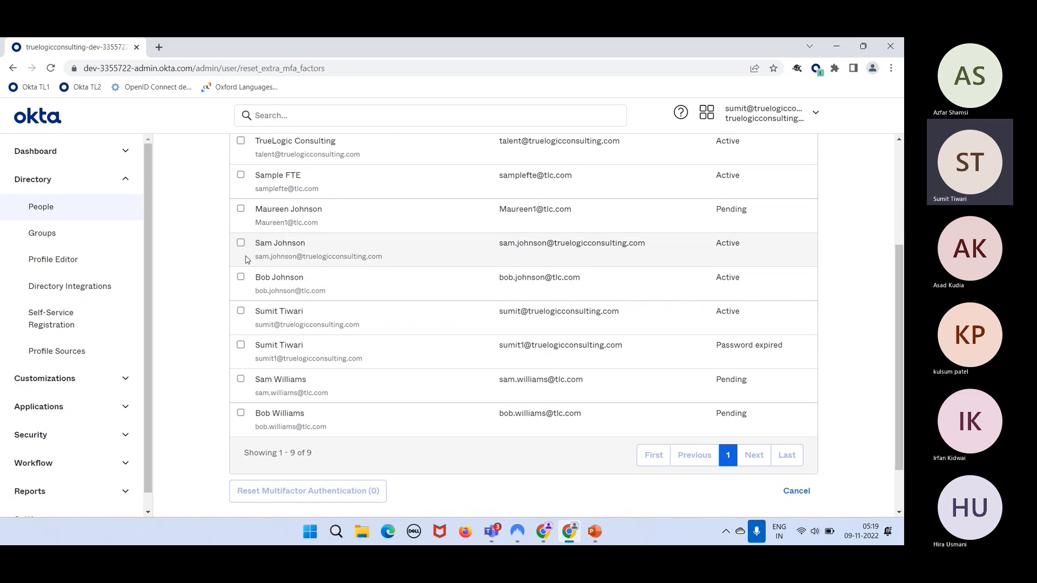
scroll(463, 246, up, 3)
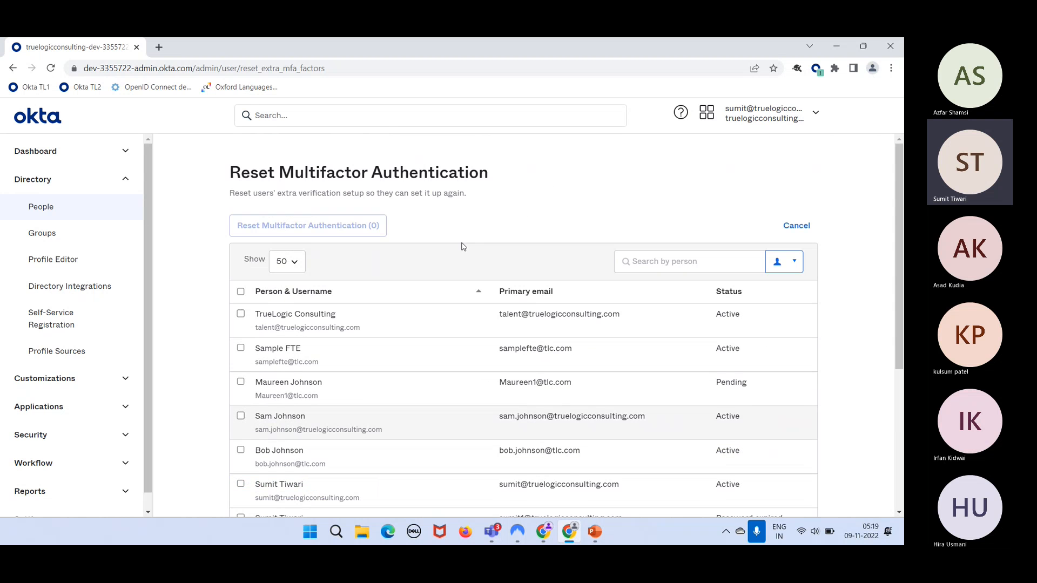
click(241, 348)
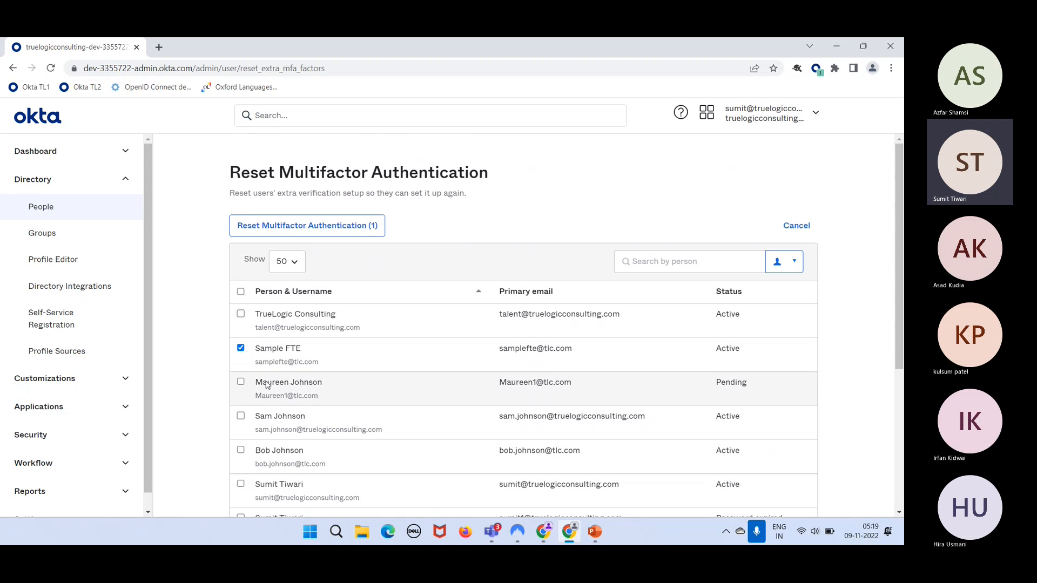
click(292, 234)
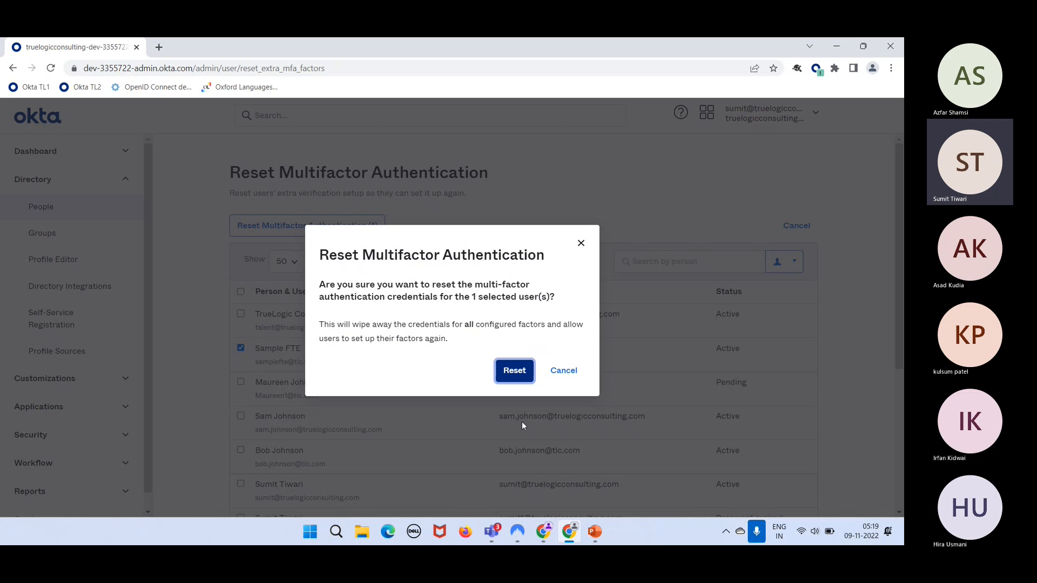
click(522, 375)
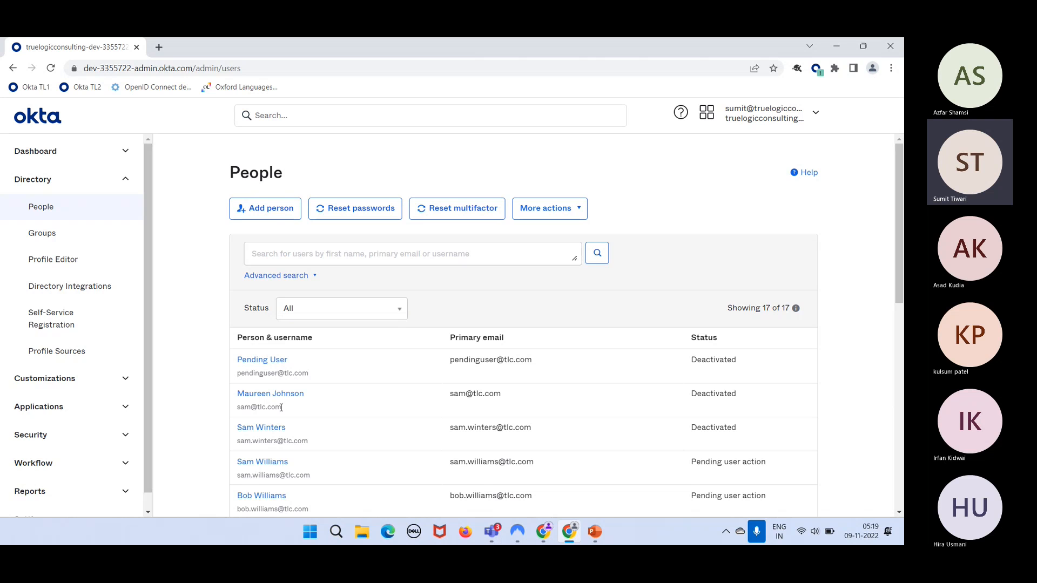
scroll(59, 403, down, 1)
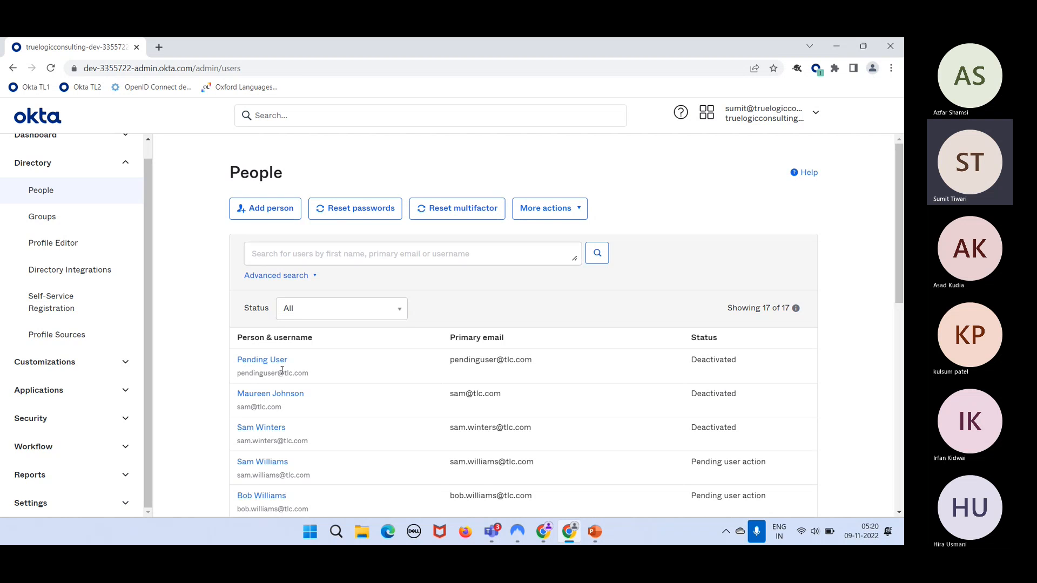
scroll(278, 384, down, 3)
scroll(264, 432, up, 3)
scroll(260, 478, down, 5)
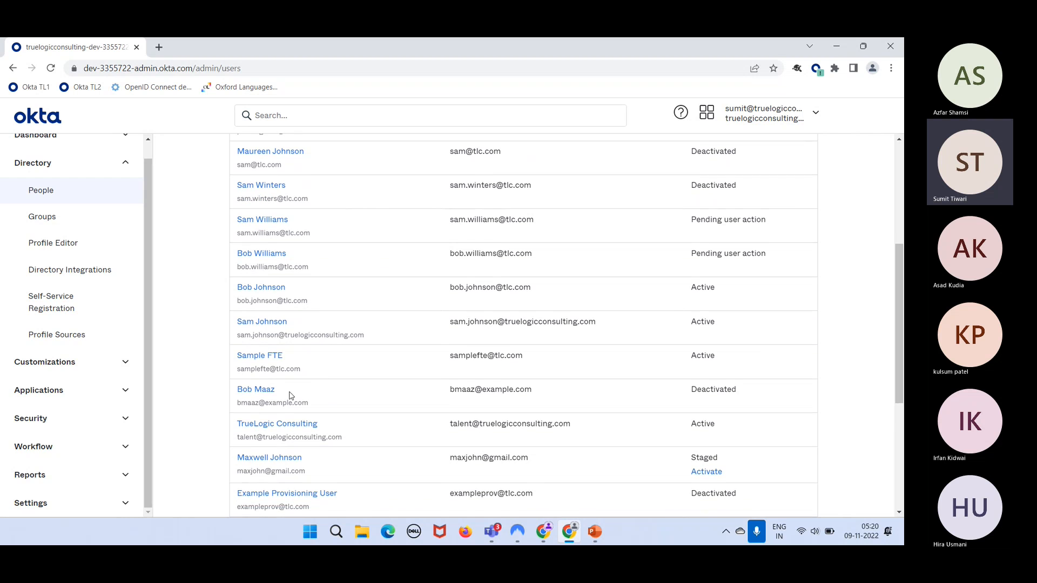
- Run More Actions > Reset Multifactor on an active user, note no factors are set up, and cancel
click(263, 327)
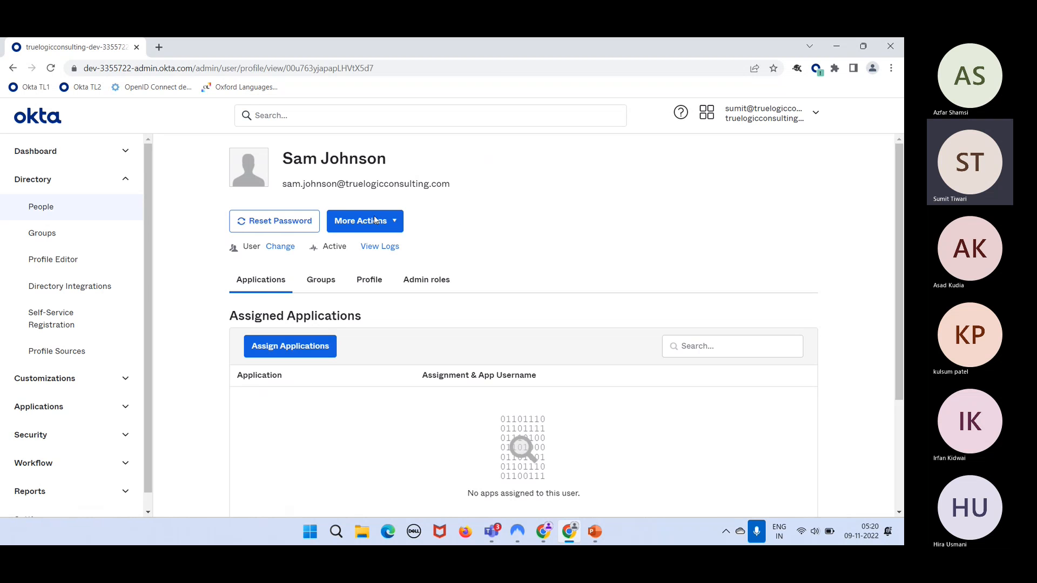
click(377, 220)
click(381, 242)
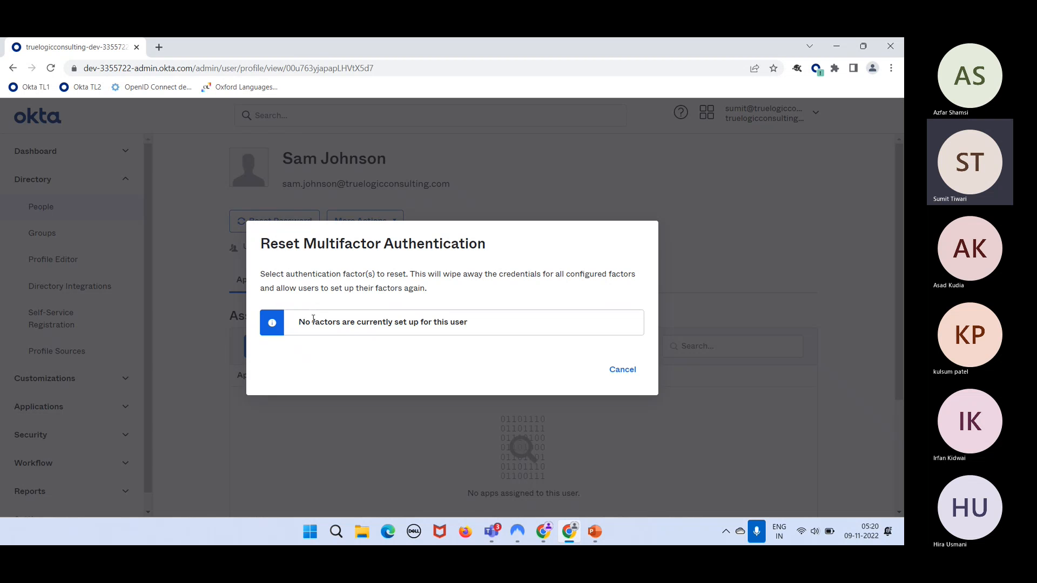
drag(314, 320, 438, 323)
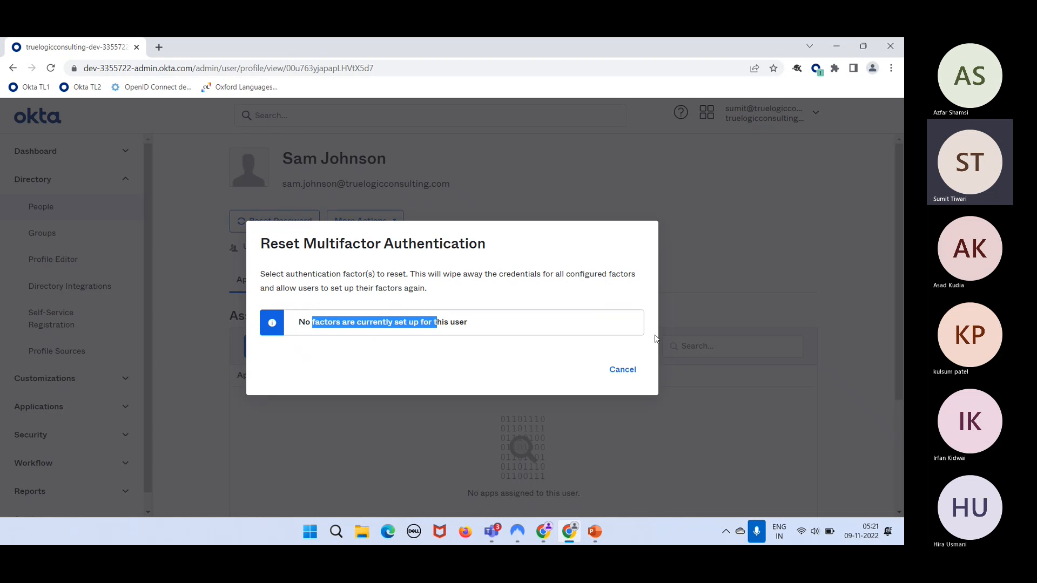
click(623, 373)
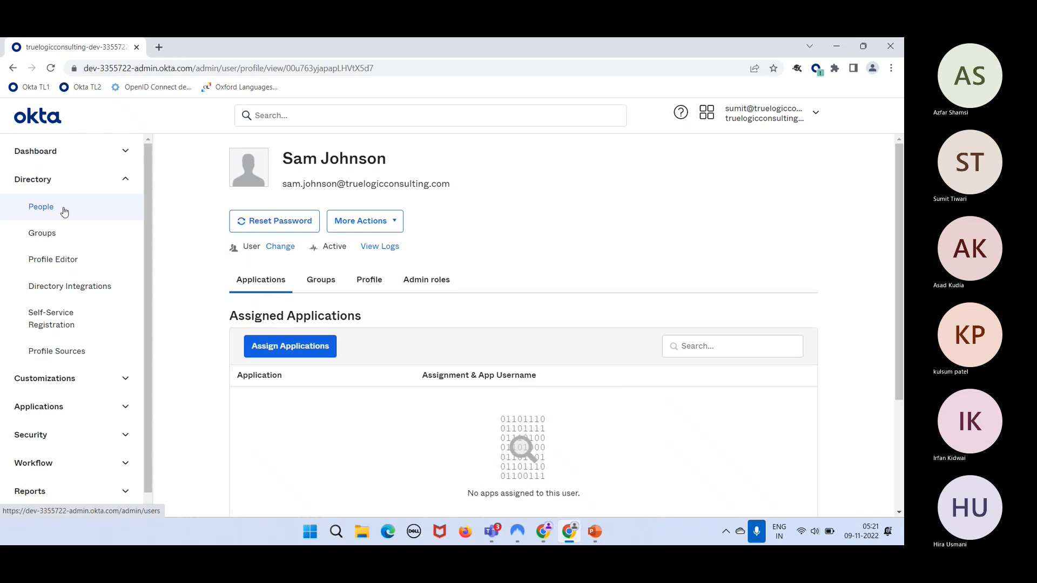
- Go back to Directory > People and scroll through the 17 users
click(41, 207)
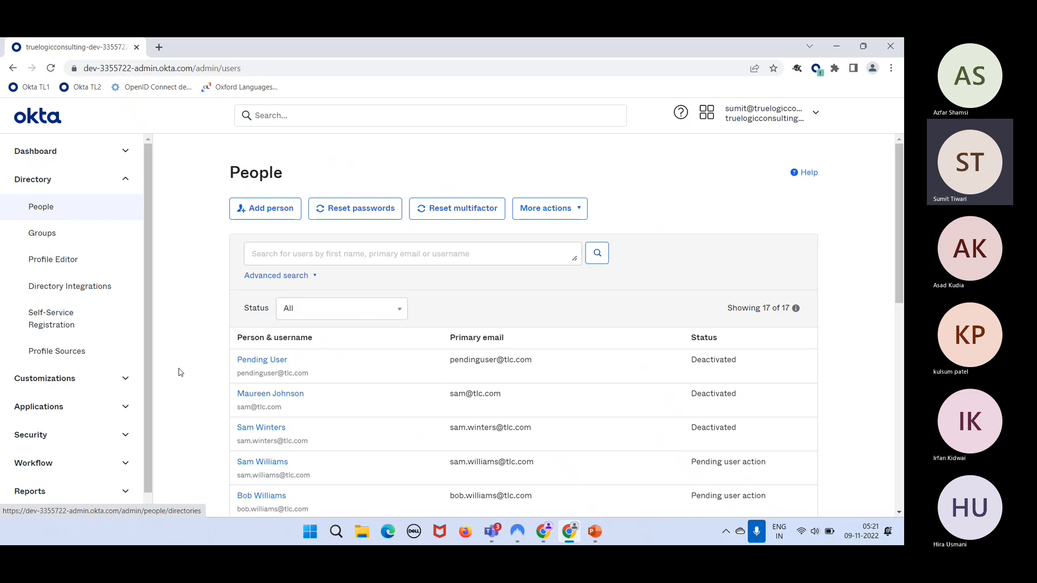
scroll(233, 413, down, 1)
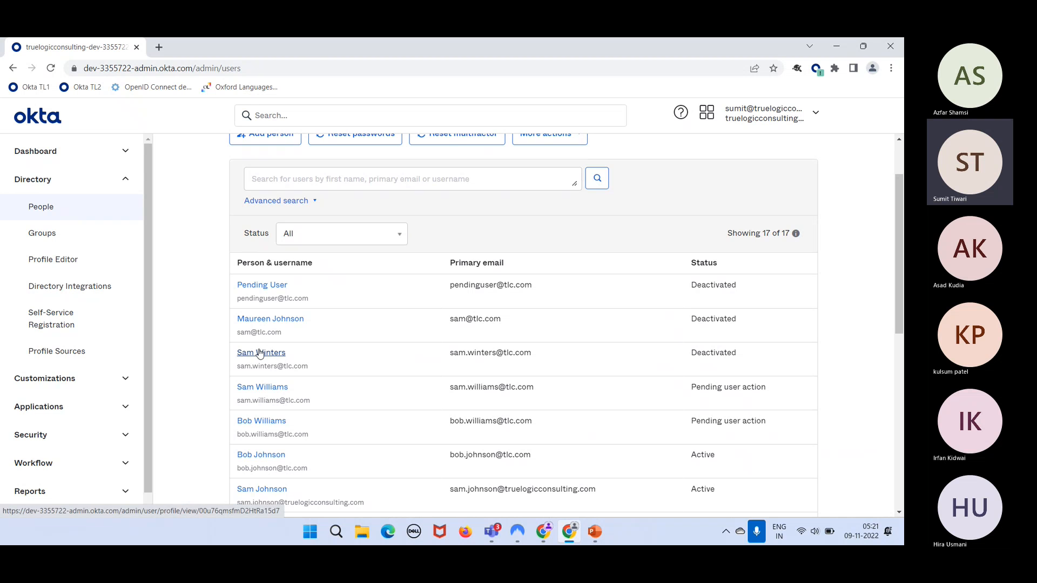
- Open another active user's Reset Multifactor from More Actions, see no factors, and cancel
click(270, 455)
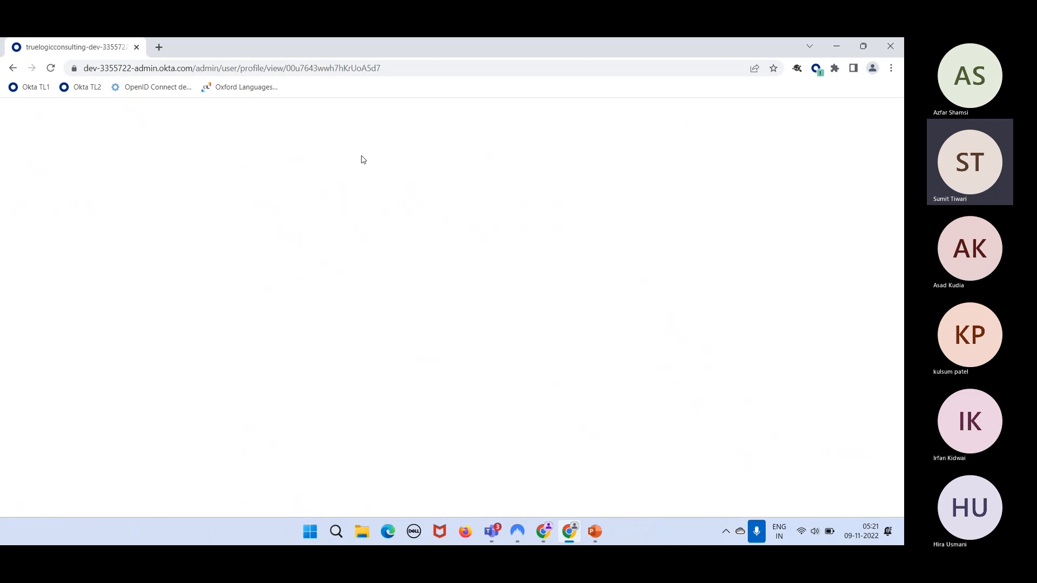
click(361, 221)
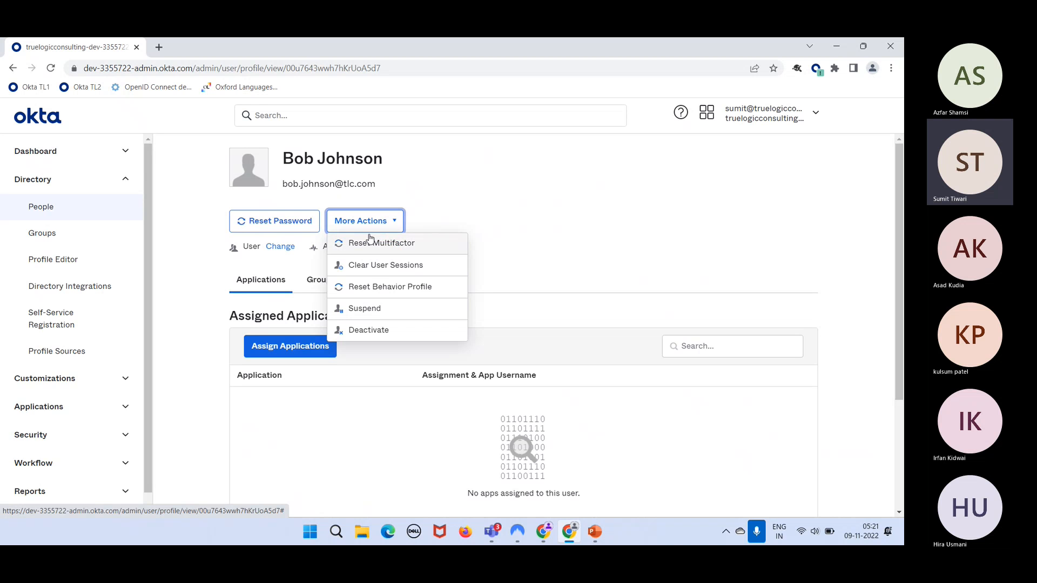
click(371, 242)
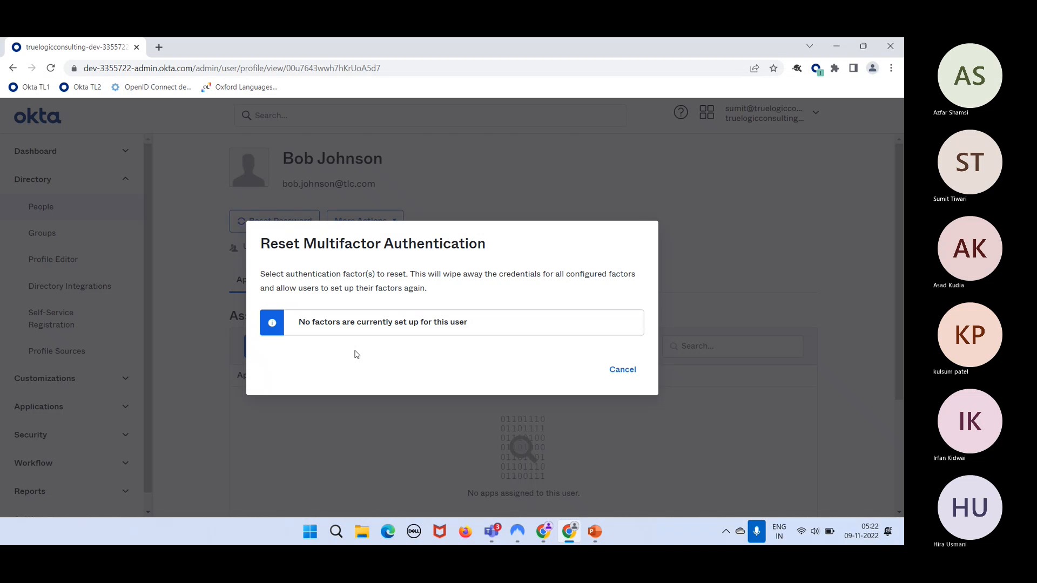
click(628, 376)
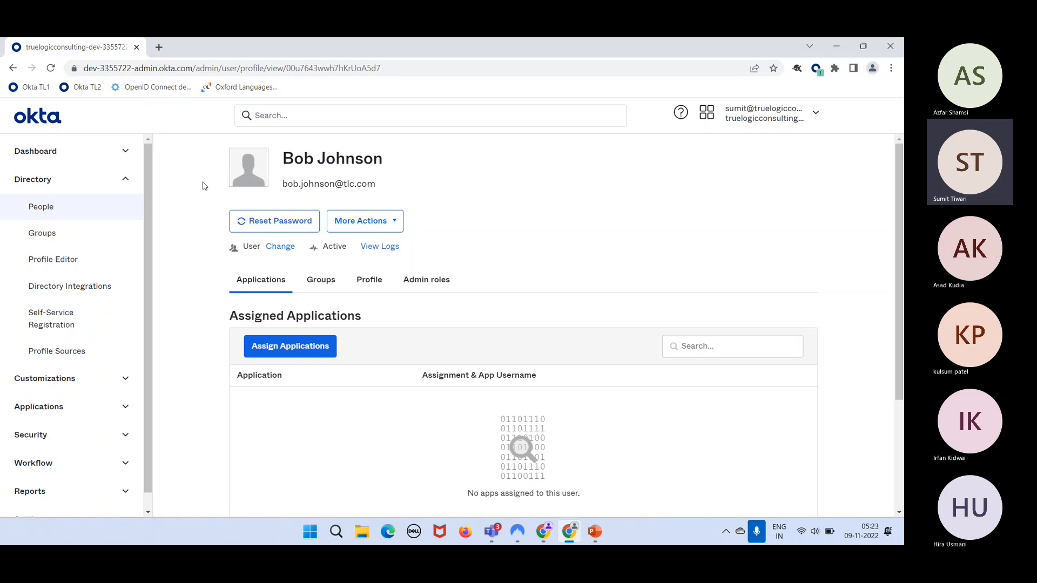
- Return to the People list showing all 17 users
click(76, 217)
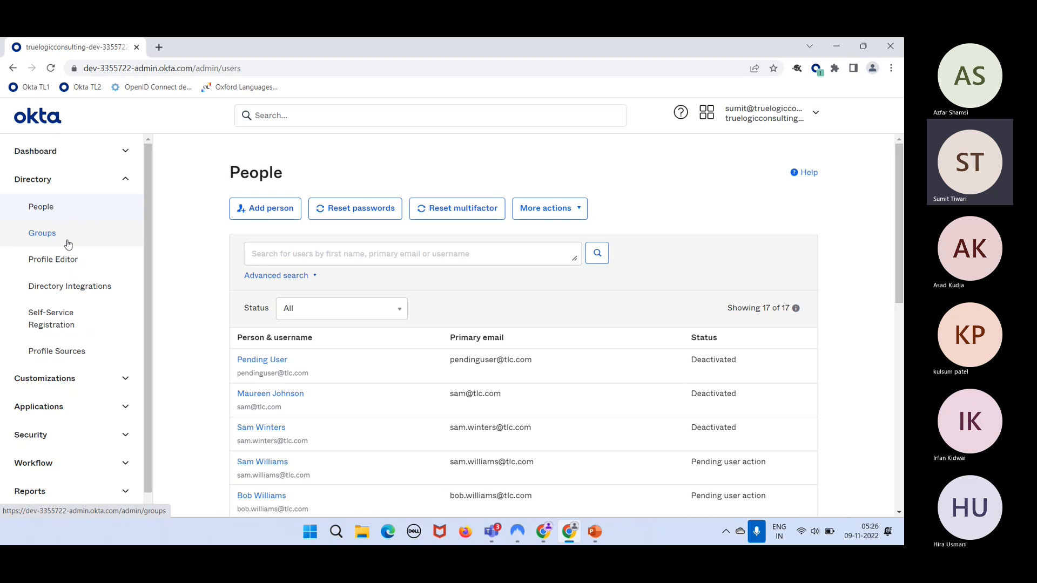
- Review the 5 groups under Directory > Groups, including Everyone, and open the Add group form
click(42, 233)
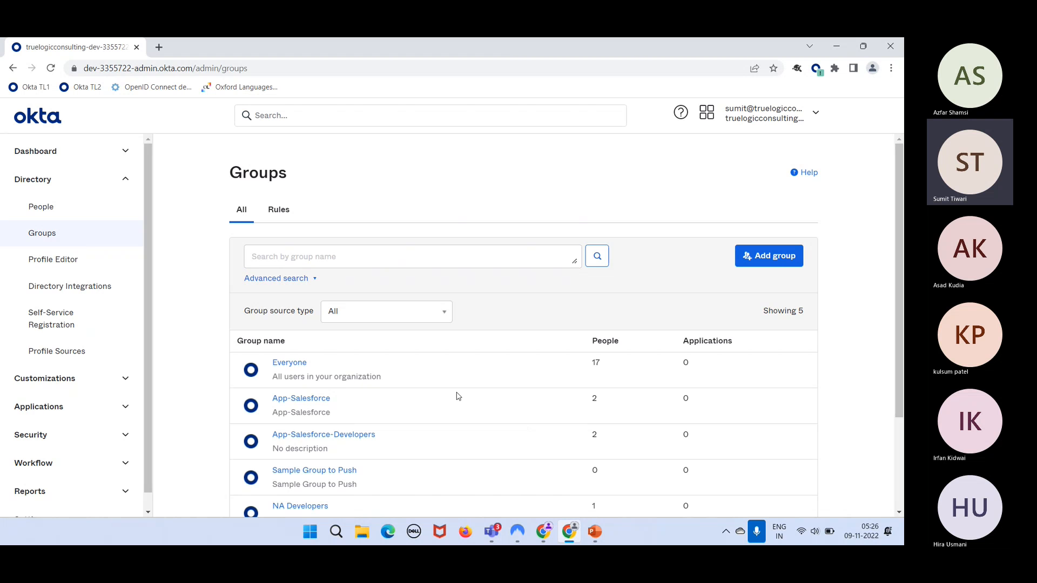
scroll(458, 397, down, 3)
scroll(458, 397, up, 2)
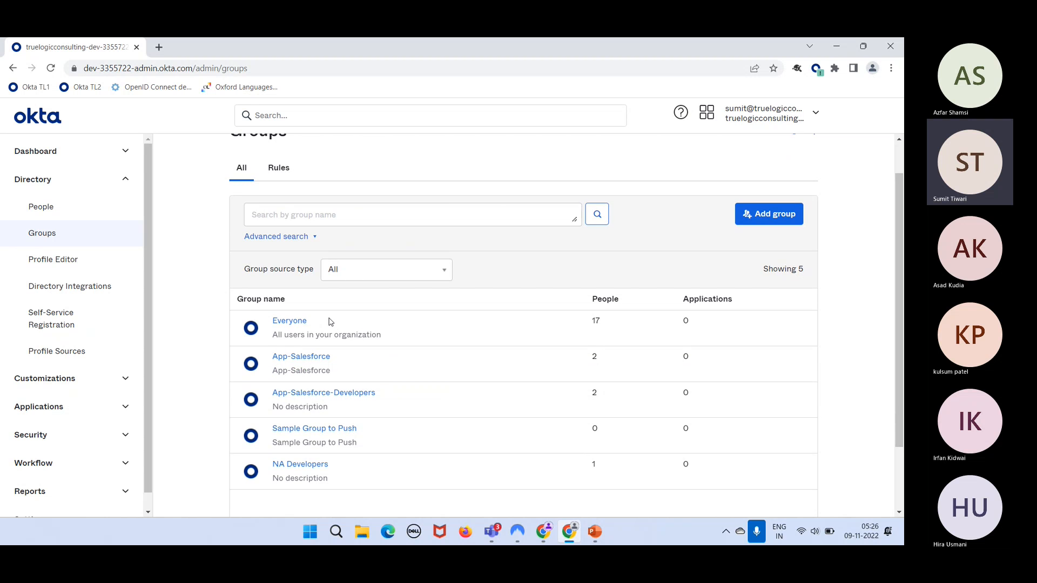
drag(320, 323, 273, 326)
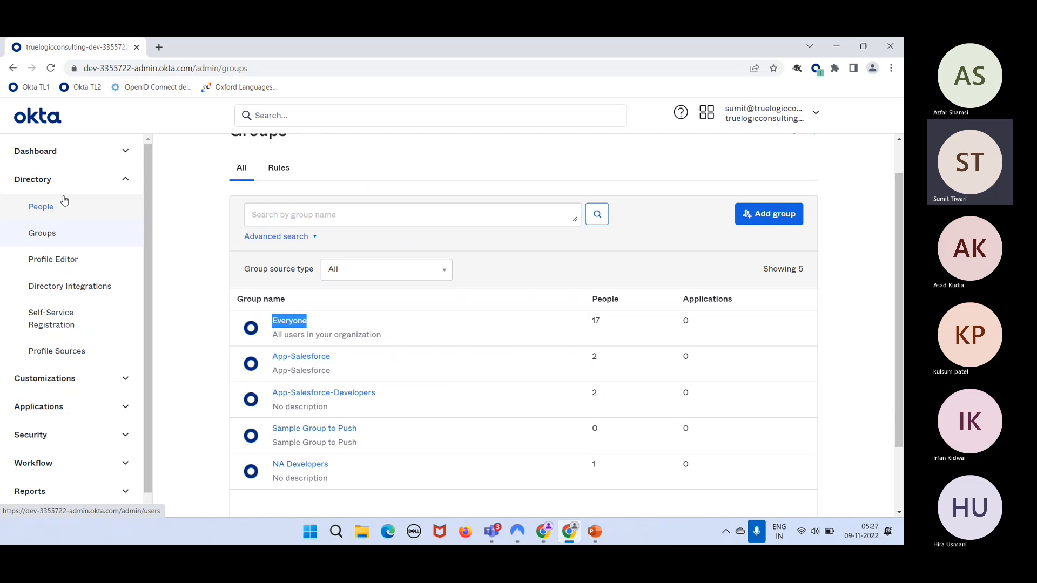
click(41, 207)
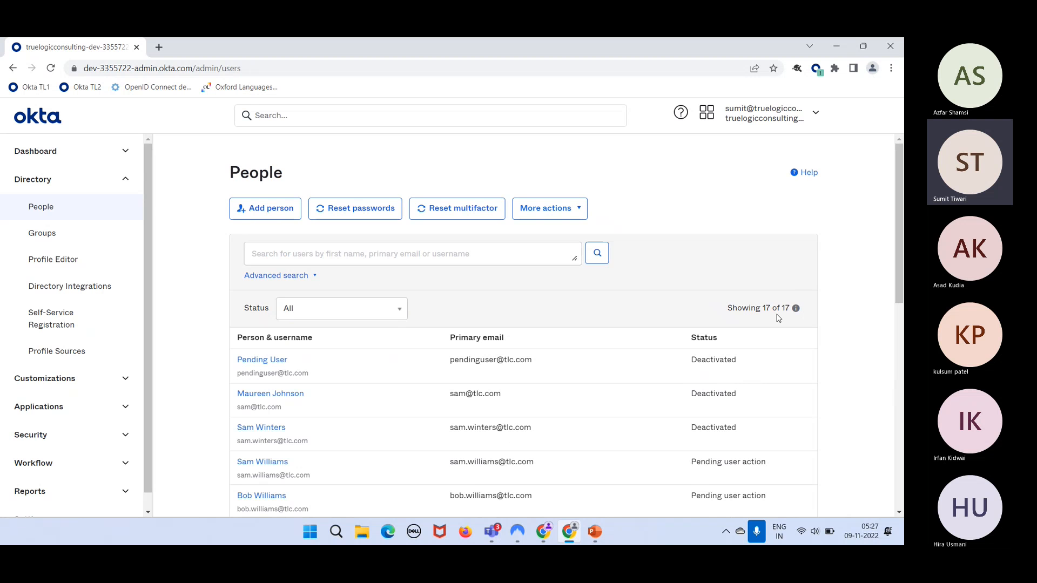
click(55, 234)
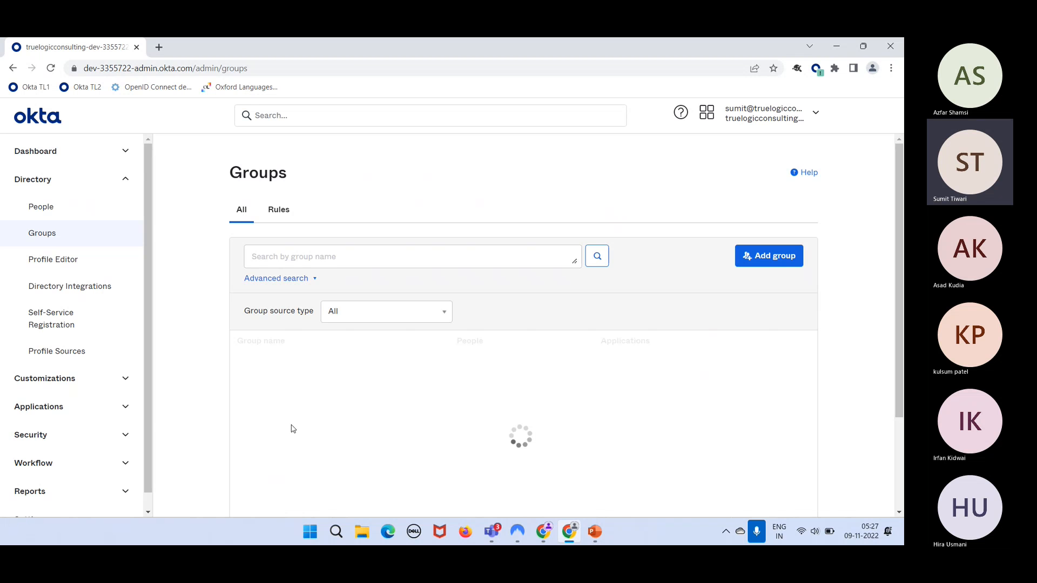
scroll(324, 437, down, 2)
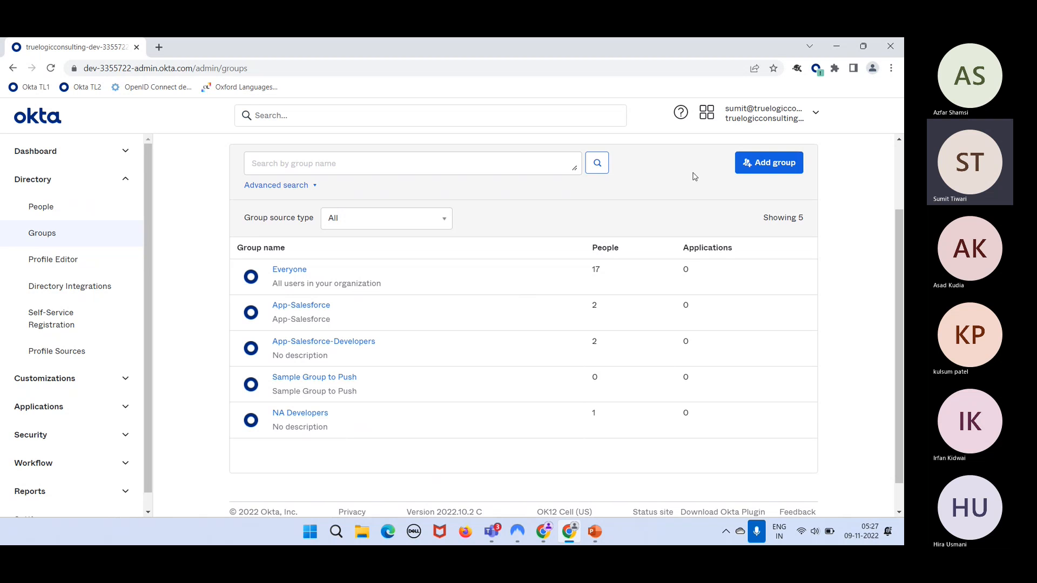
click(774, 172)
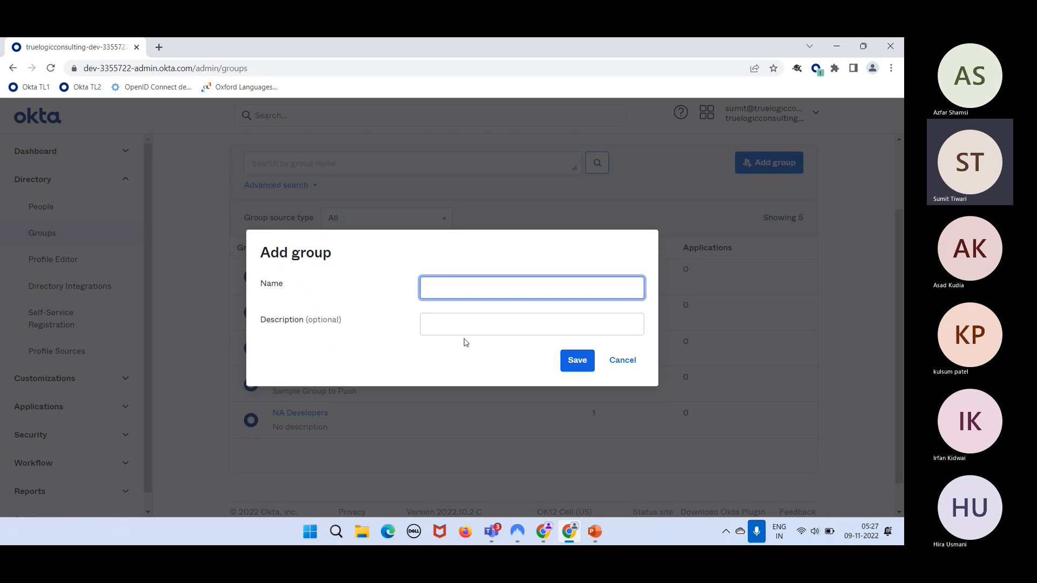
- Save a new group 'IT Admins' described as 'Group for all IT Admins in the org'
text(IT Admins)
click(466, 324)
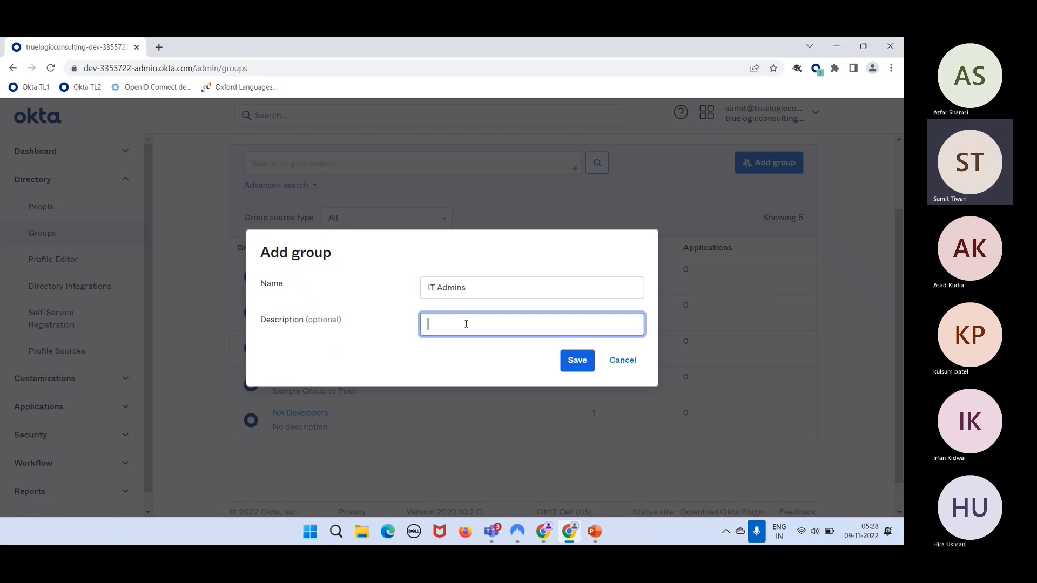
text(Group fo)
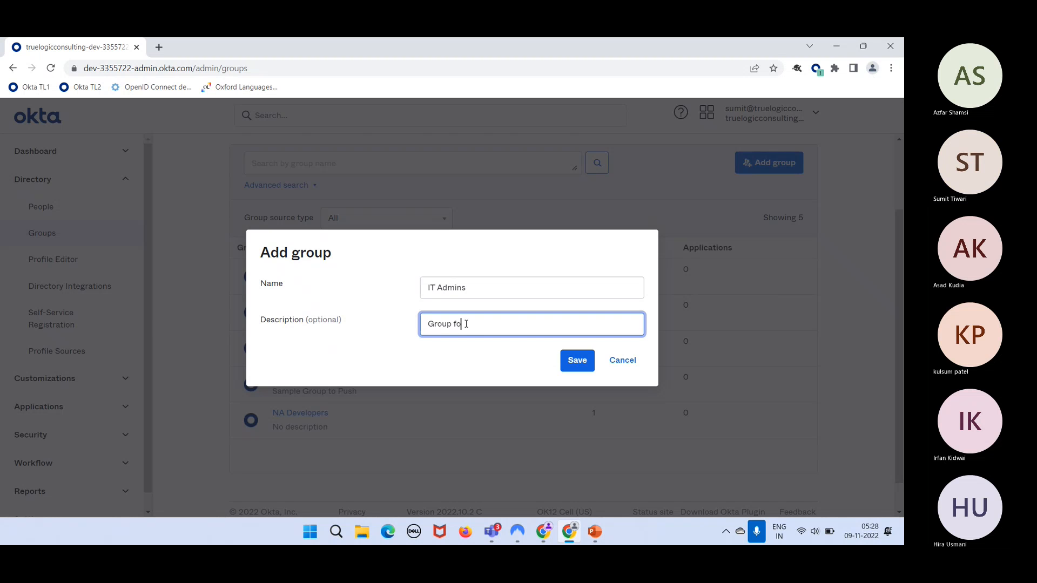
text(r all I)
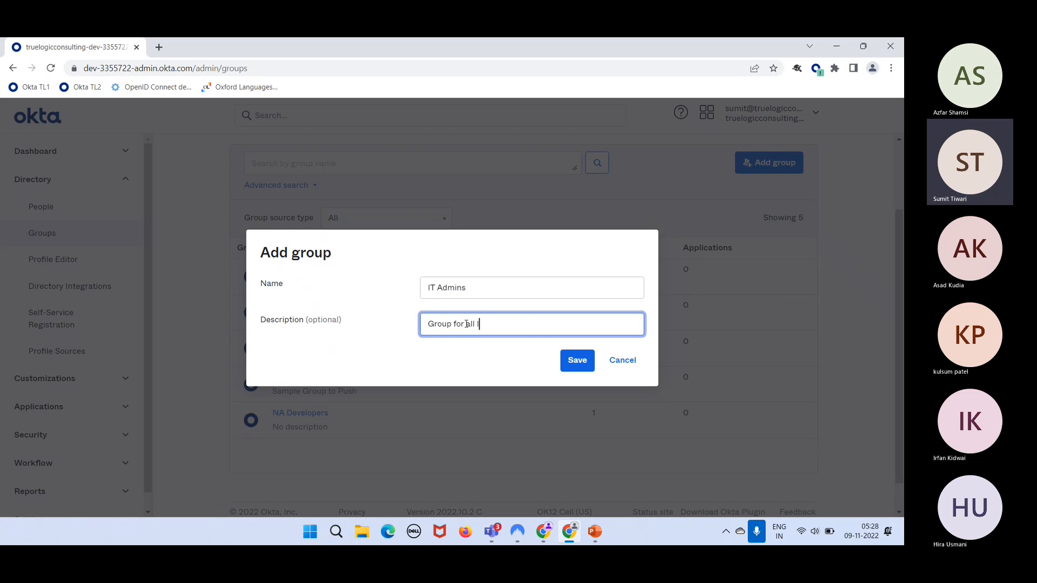
text(T Admins in the org.)
click(572, 359)
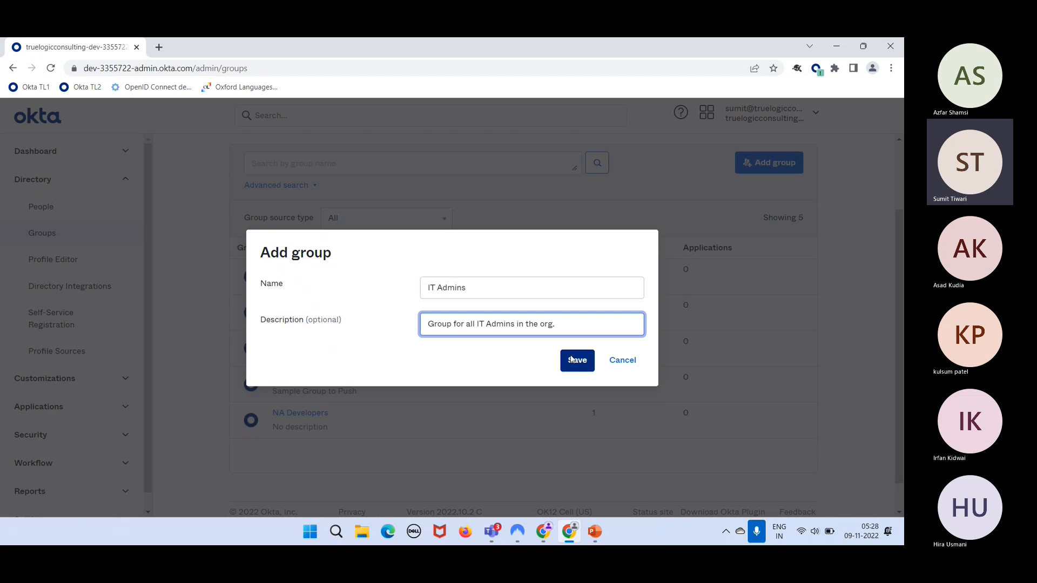
click(571, 359)
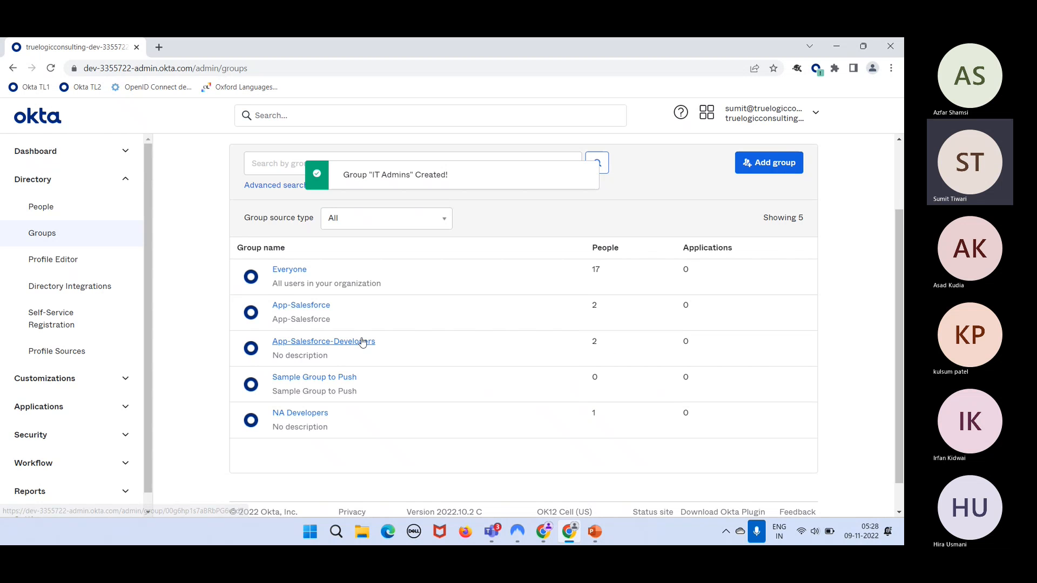
- Reload Groups to see IT Admins among 6 groups and open its page showing 0 members
scroll(361, 343, up, 1)
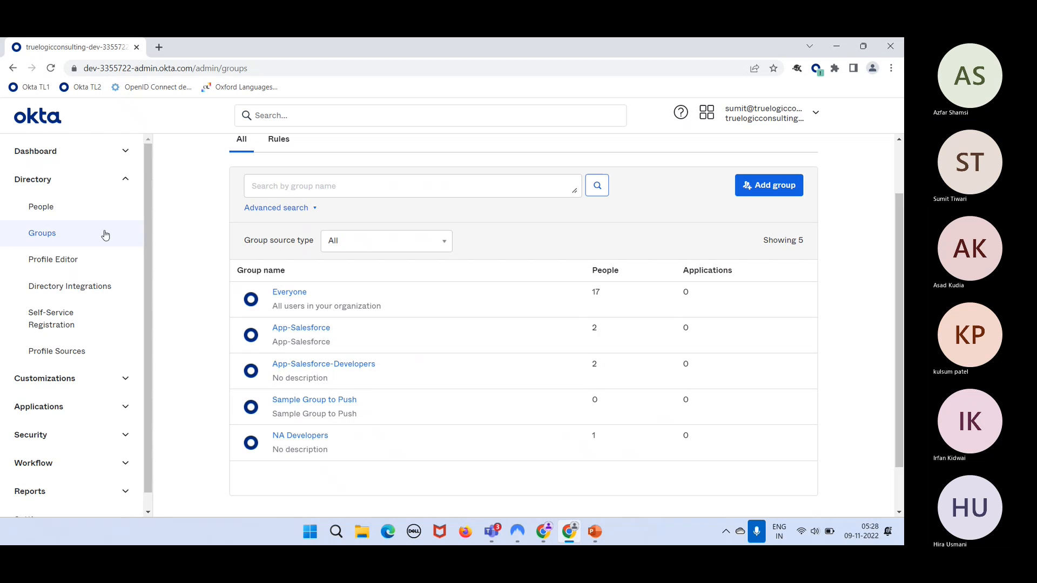
click(51, 68)
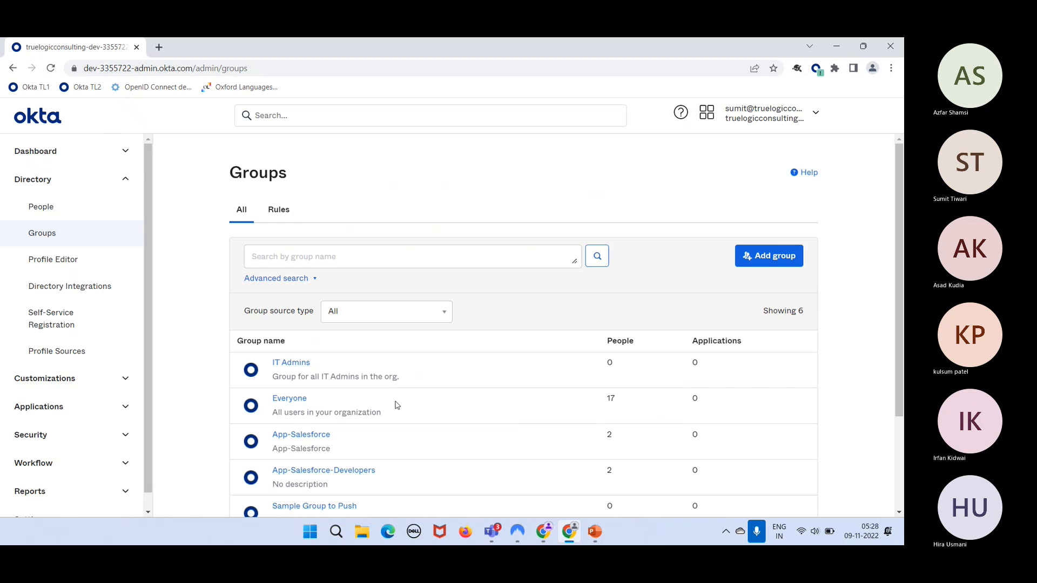
scroll(394, 405, down, 1)
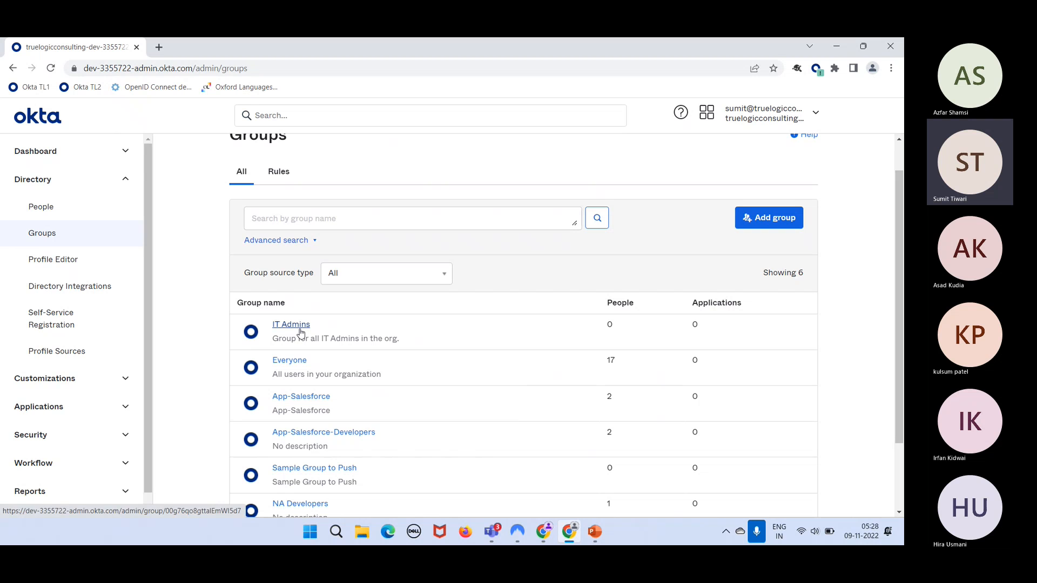
click(300, 329)
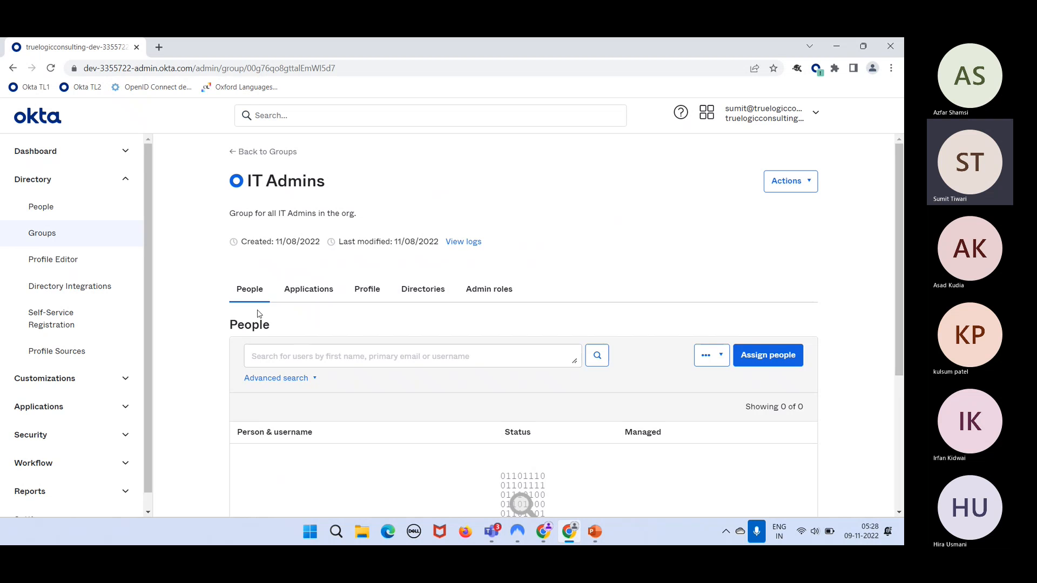
- Scroll the IT Admins group page to check it lists 0 of 0 people
scroll(303, 436, down, 4)
scroll(303, 438, up, 4)
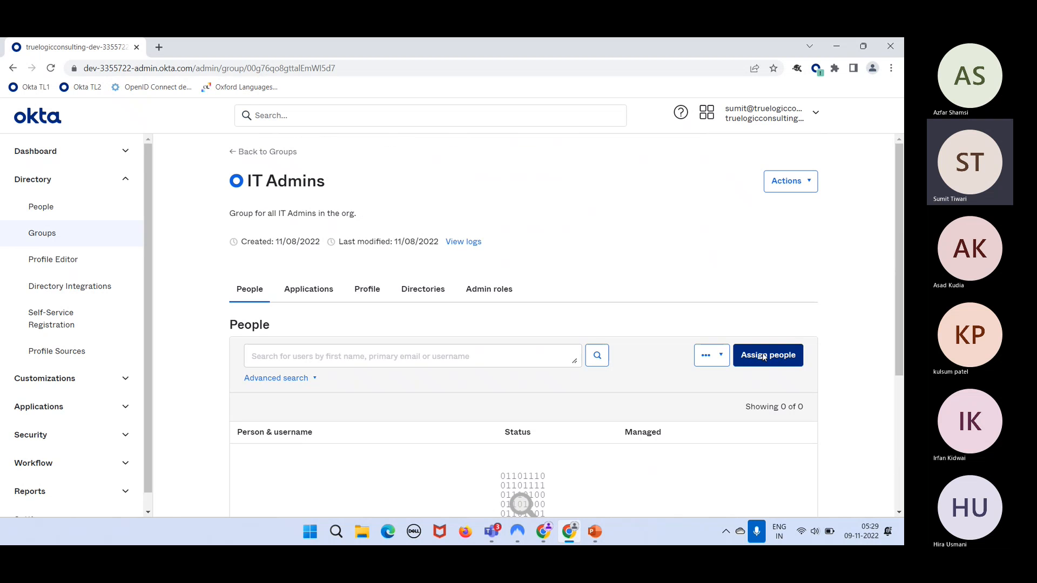
- Assign the first, second and fourth listed users to IT Admins, giving 3 of 3 members
click(764, 355)
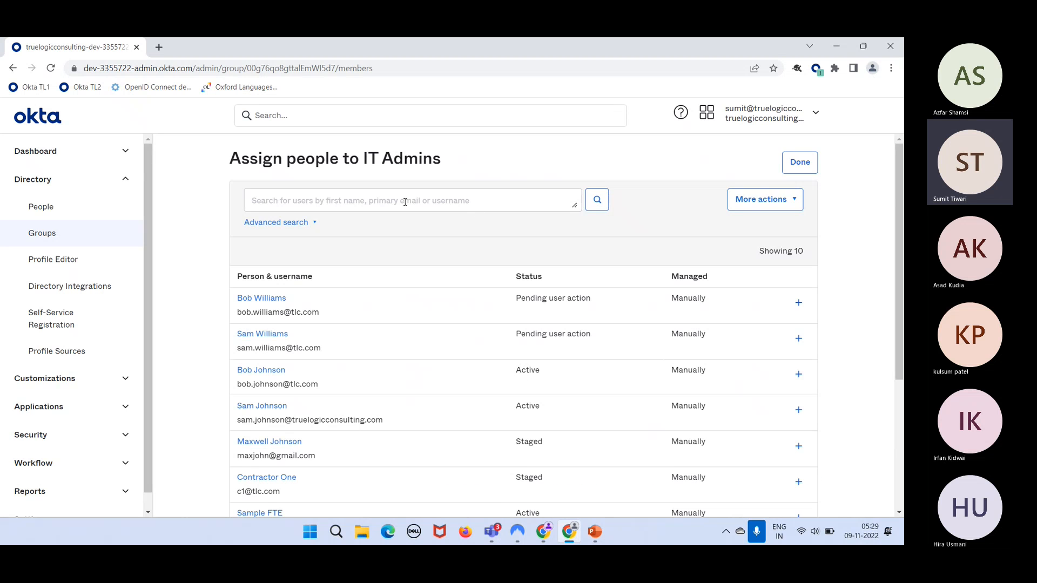
scroll(488, 348, down, 3)
scroll(488, 348, up, 3)
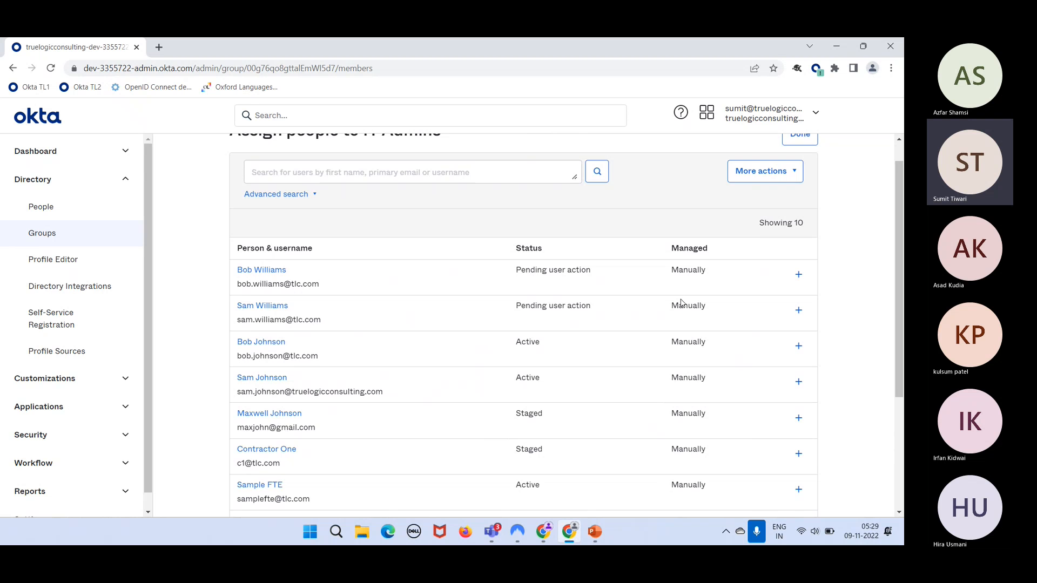
scroll(681, 303, down, 4)
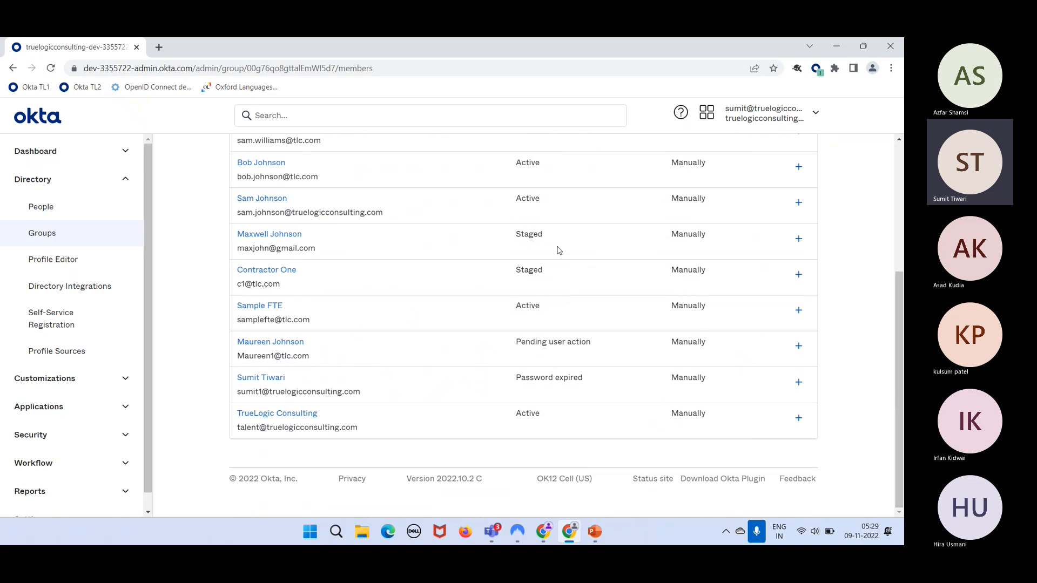
scroll(541, 335, up, 5)
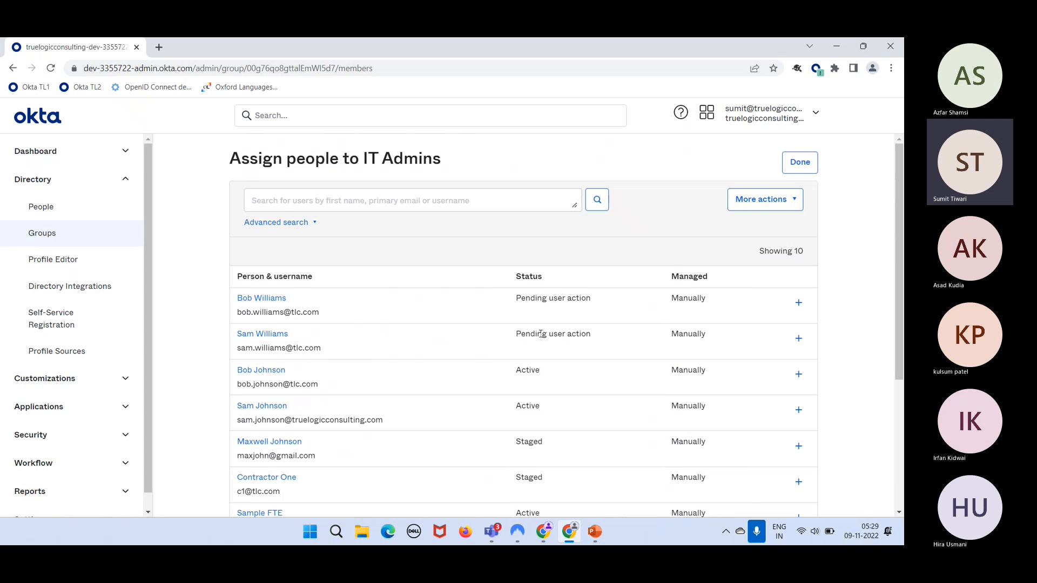
click(410, 206)
click(798, 303)
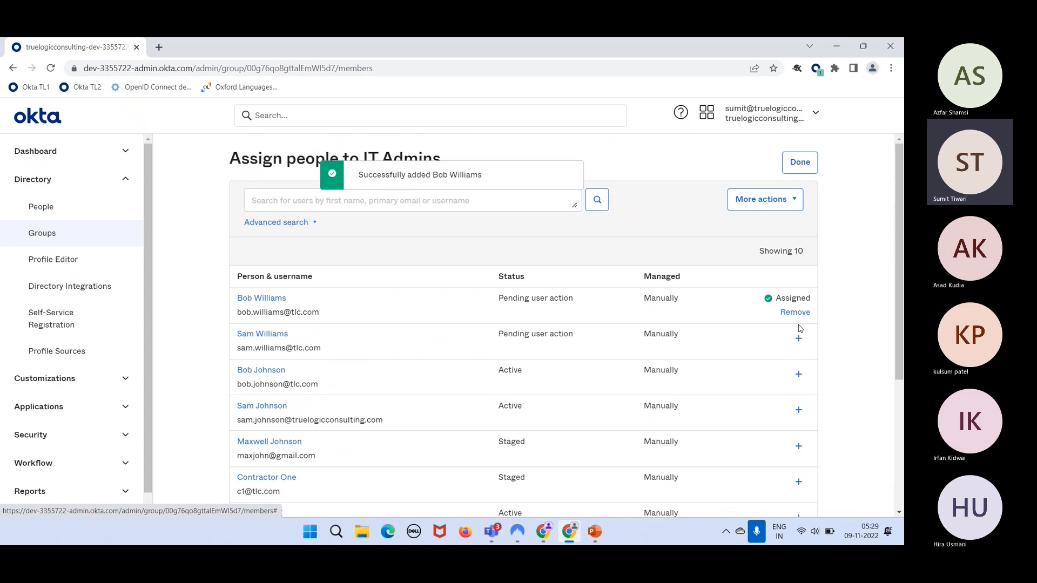
click(798, 338)
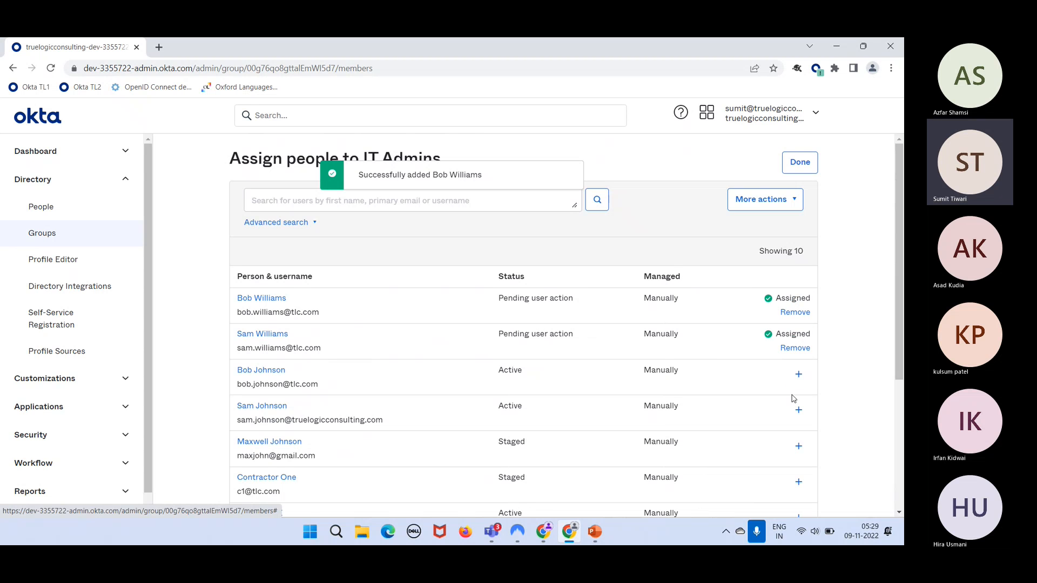
click(799, 410)
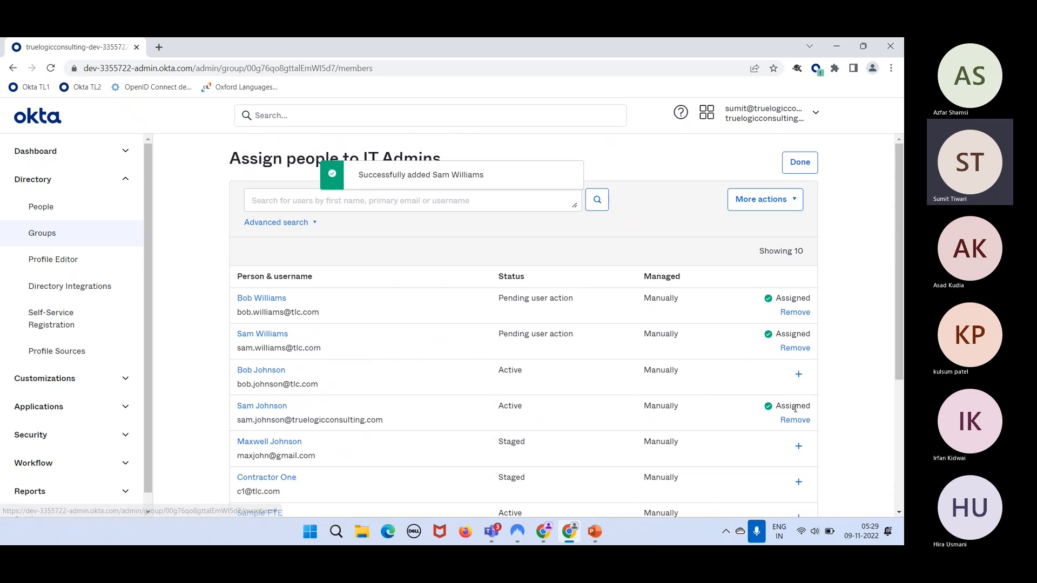
scroll(675, 319, down, 3)
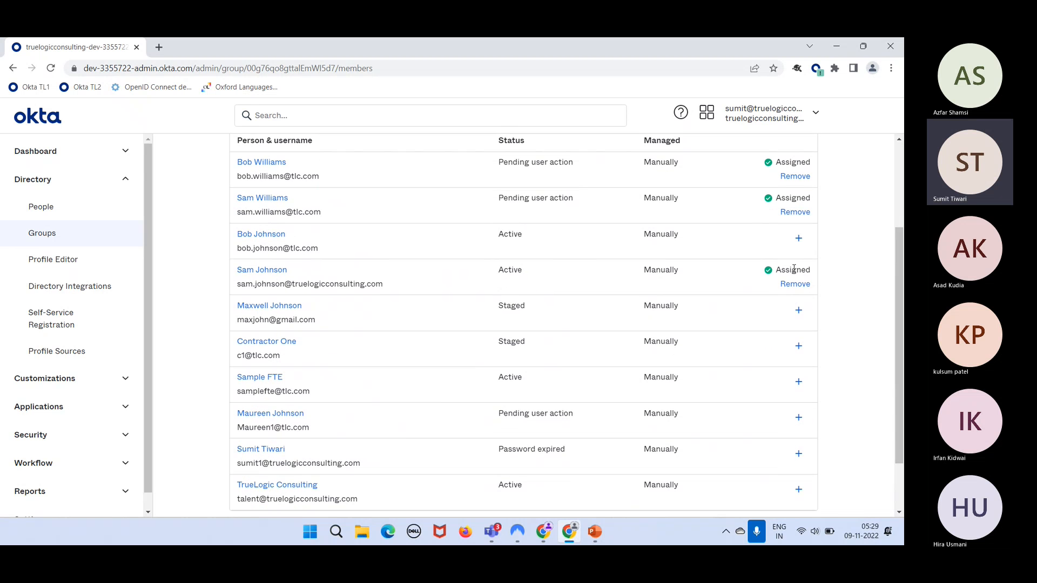
scroll(675, 264, up, 3)
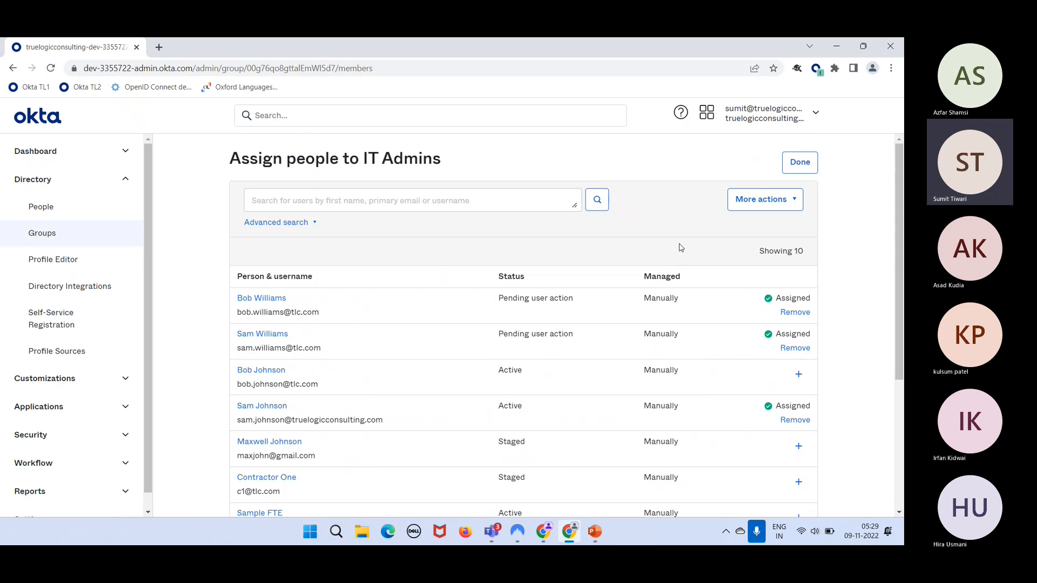
click(799, 164)
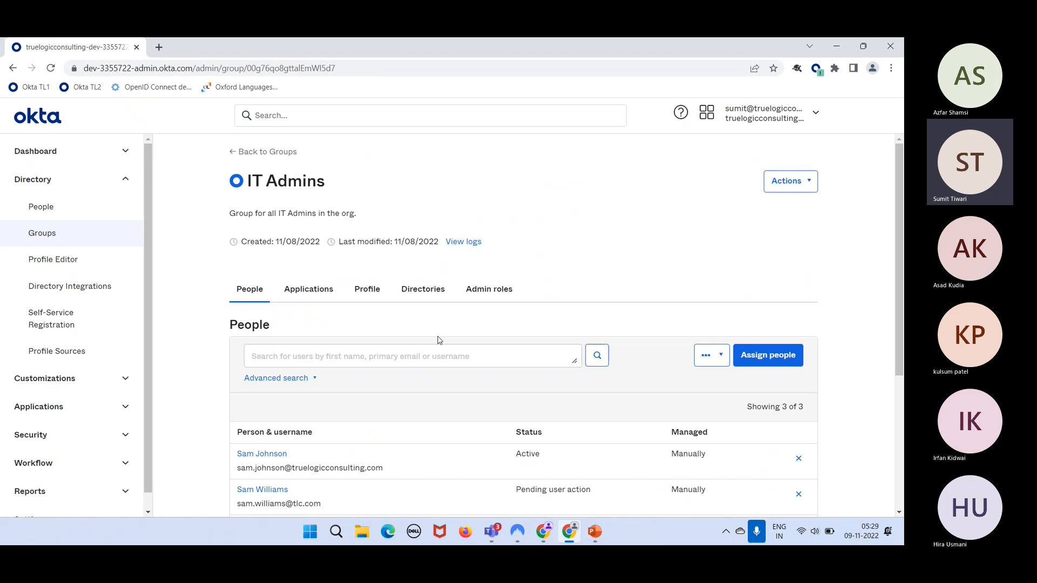
scroll(318, 449, down, 4)
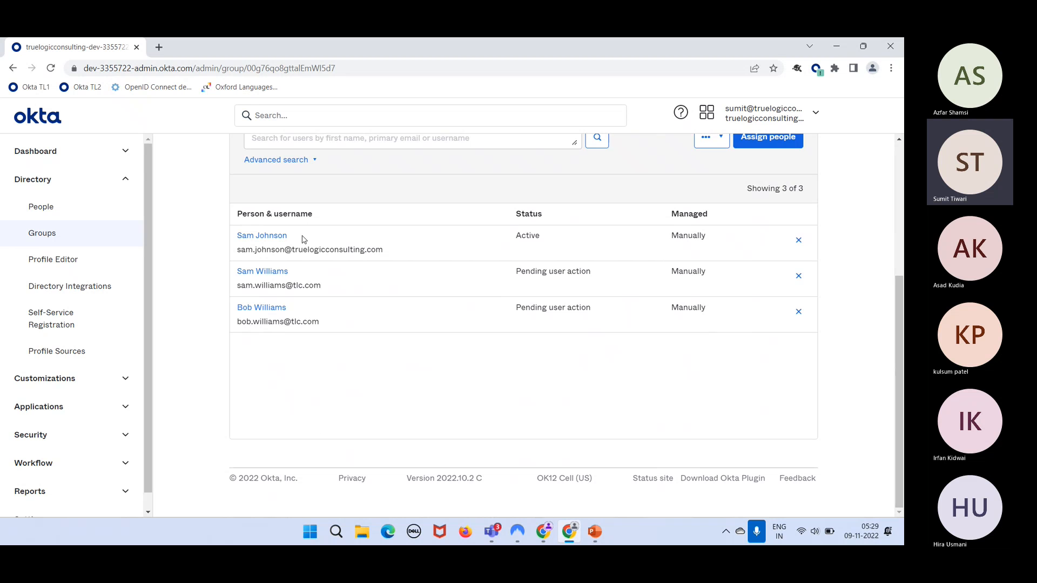
scroll(332, 299, up, 4)
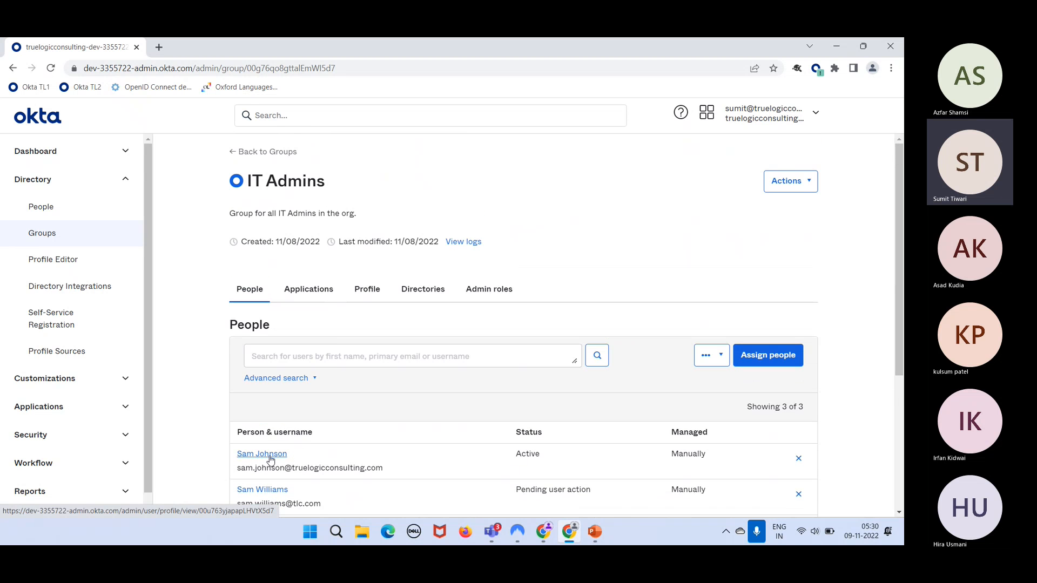
- Confirm the first member's Groups tab lists Everyone and IT Admins, then go back to IT Admins
click(264, 454)
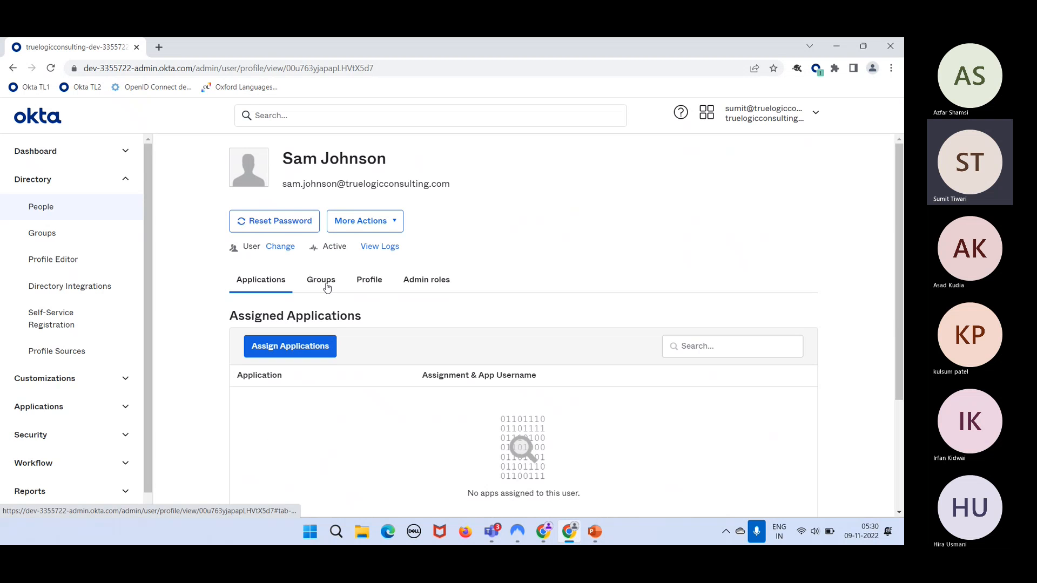
click(327, 287)
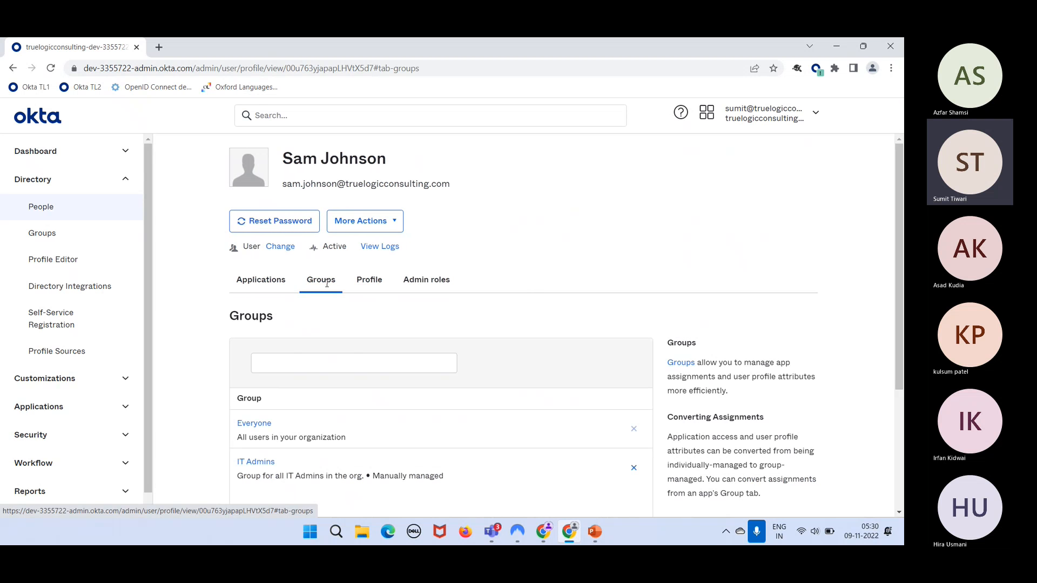
scroll(389, 426, down, 1)
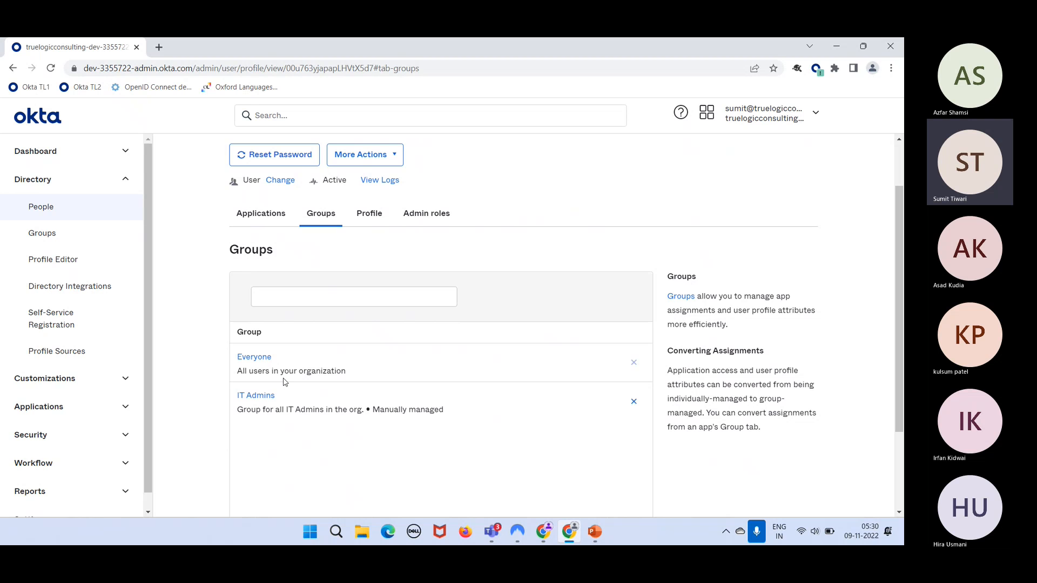
drag(296, 357, 238, 353)
drag(275, 395, 236, 396)
scroll(378, 308, up, 1)
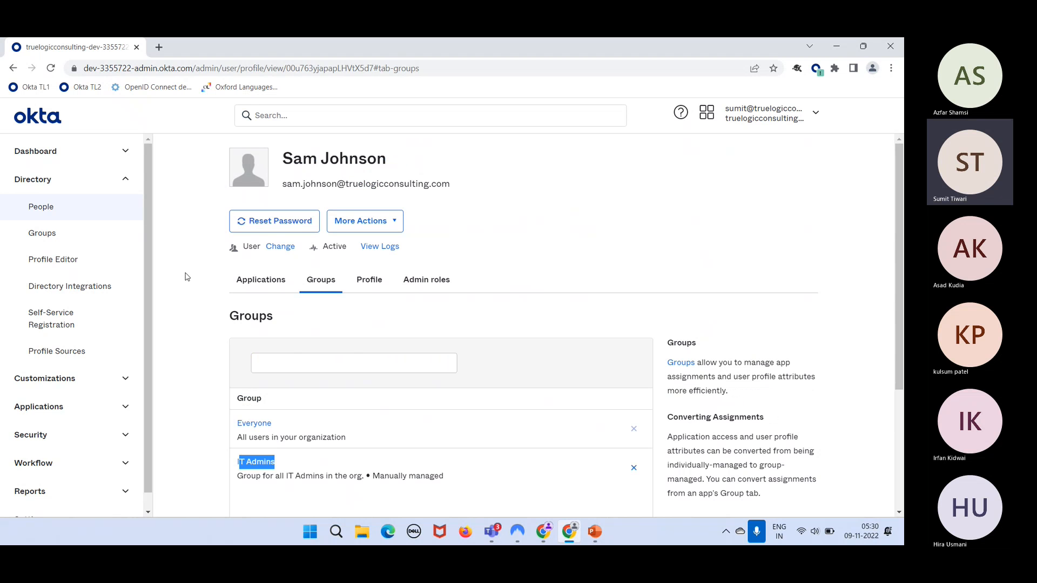
click(323, 478)
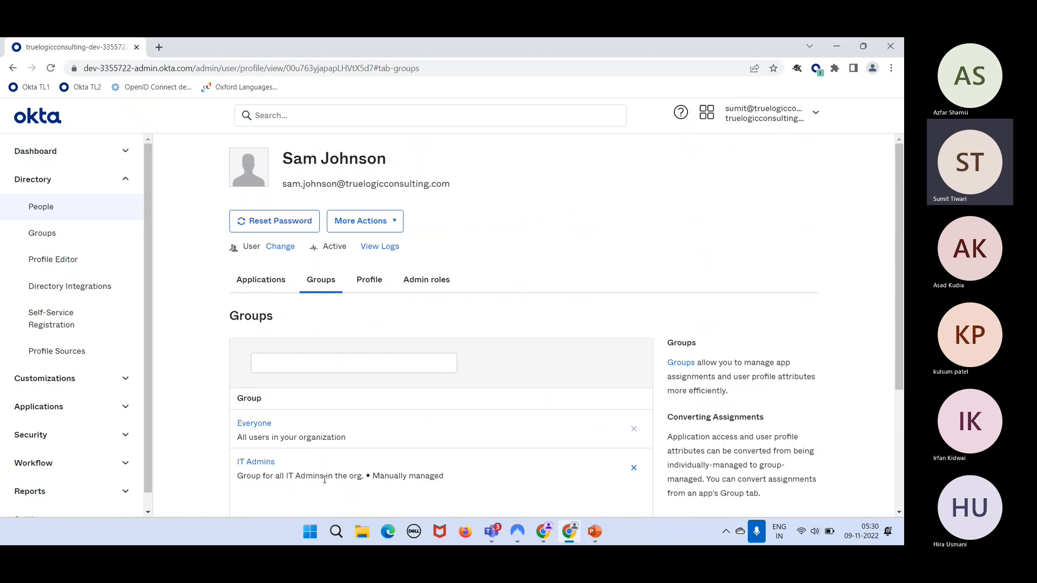
click(259, 464)
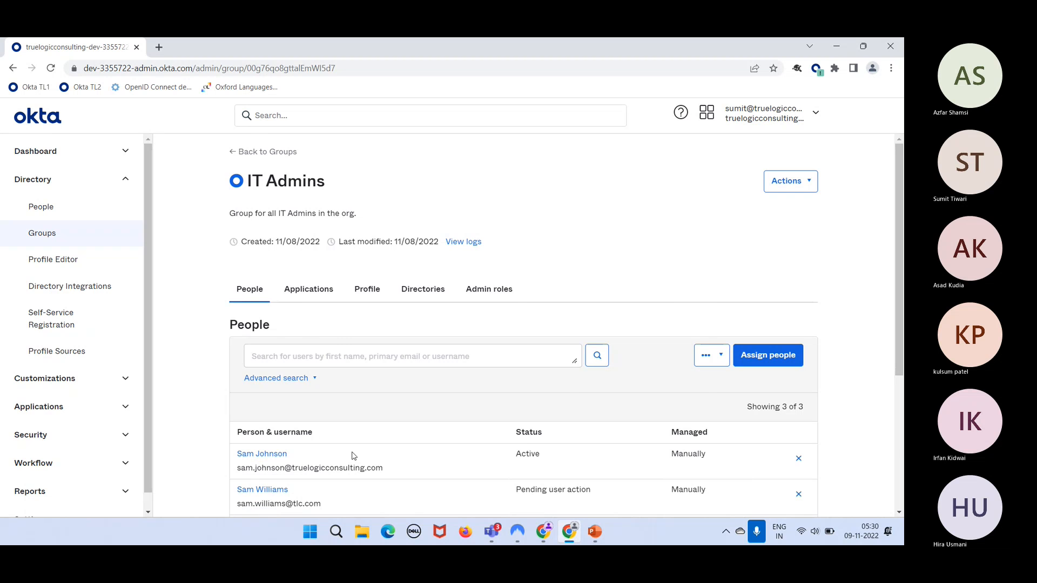
- Add the second listed (Staged) user to IT Admins, bringing it to 4 members
scroll(352, 456, down, 2)
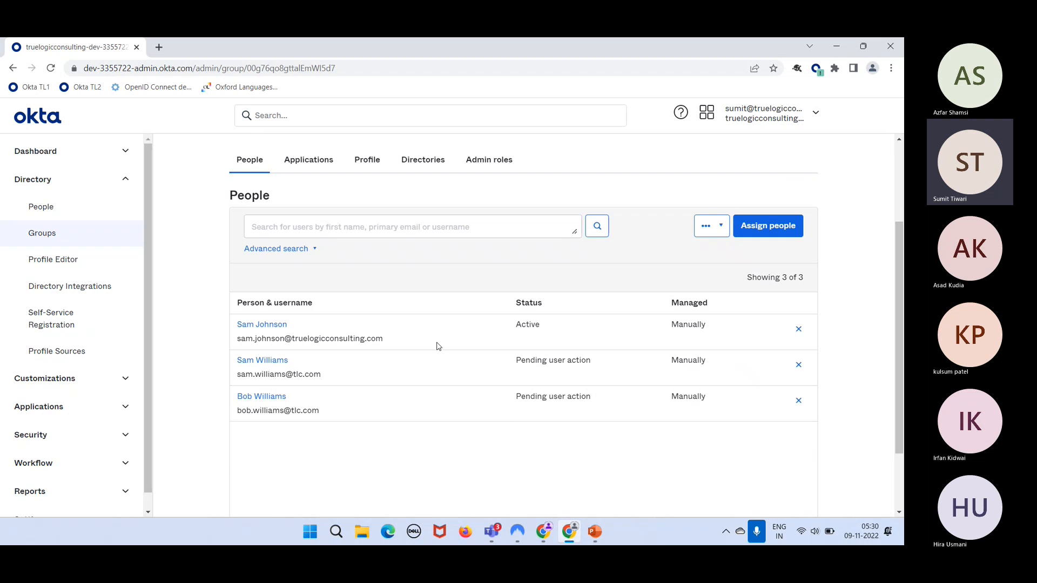
scroll(437, 346, up, 1)
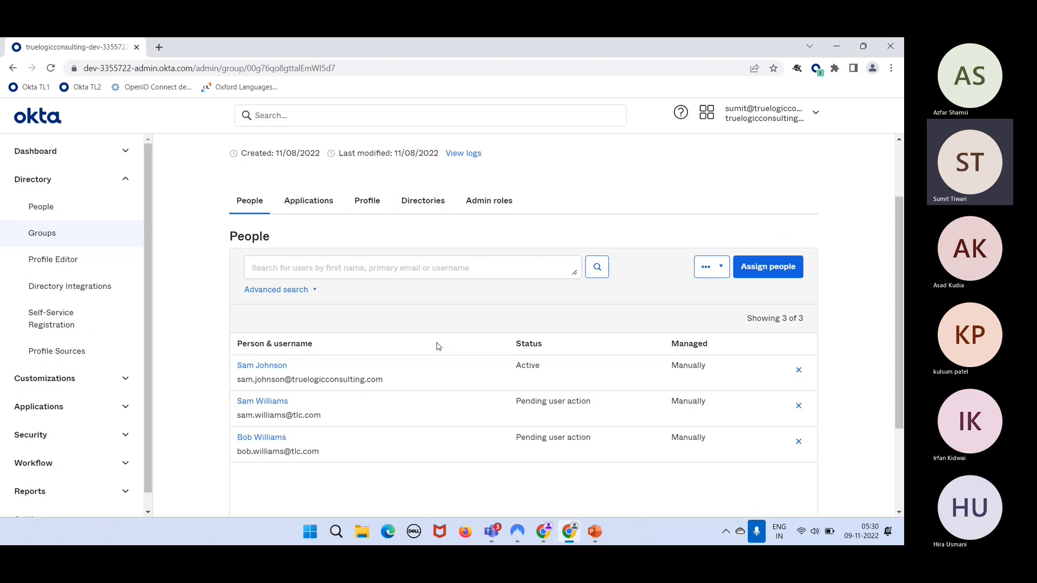
click(768, 268)
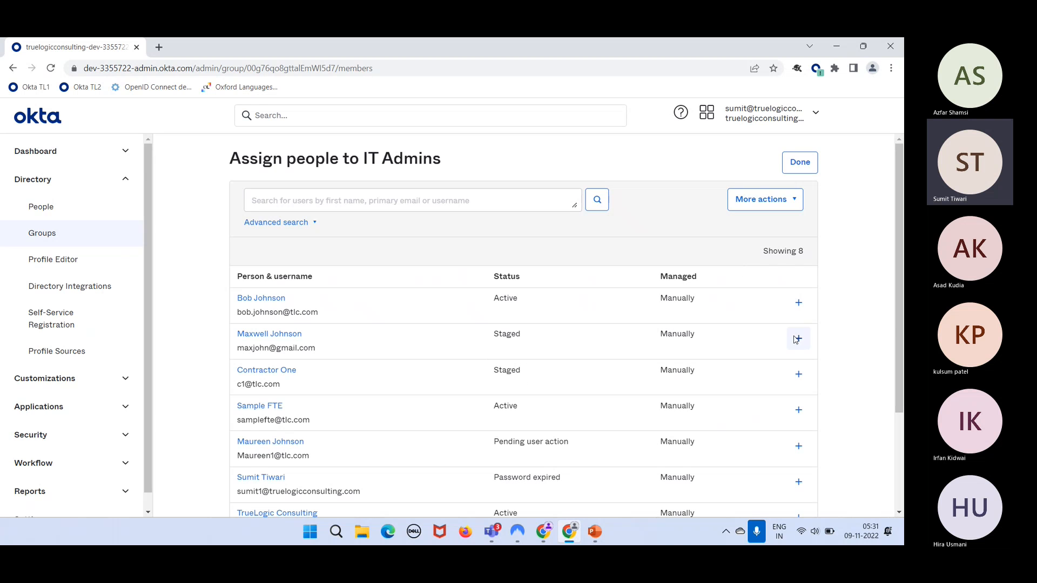
click(799, 338)
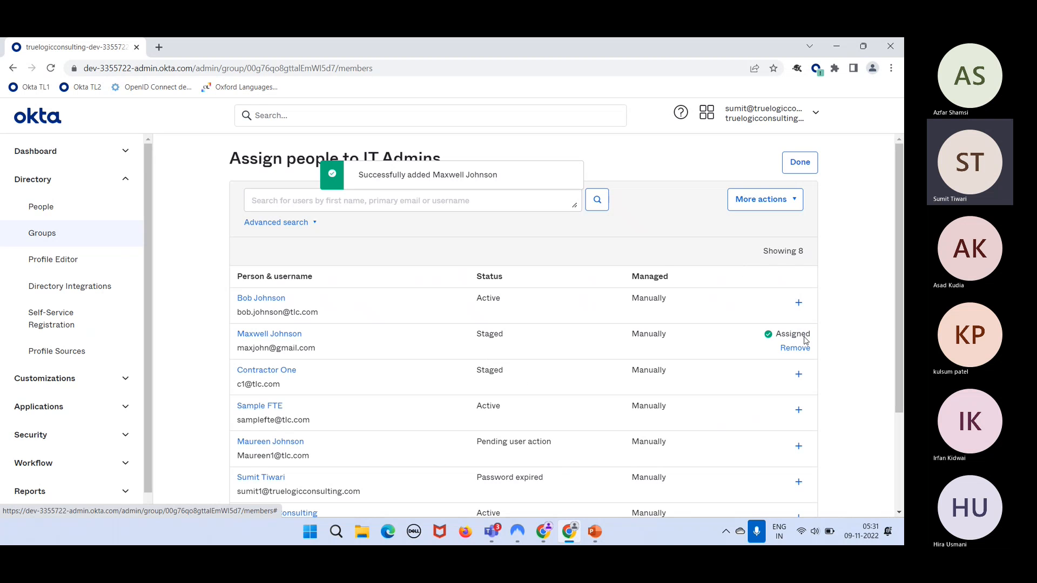
click(803, 172)
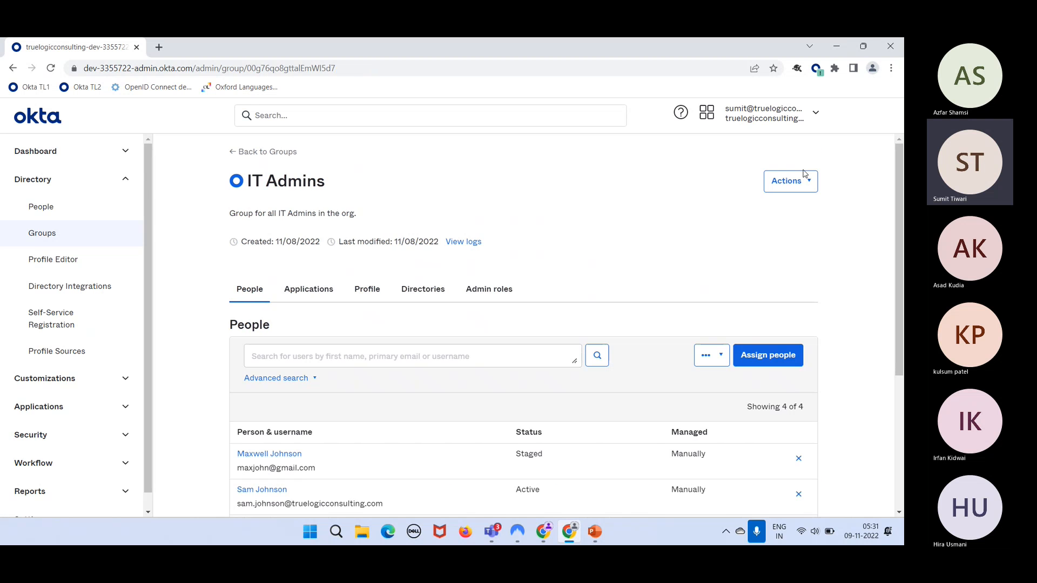
- View the group's Applications tab, which shows no apps assigned
scroll(481, 372, down, 4)
scroll(481, 377, up, 4)
click(313, 290)
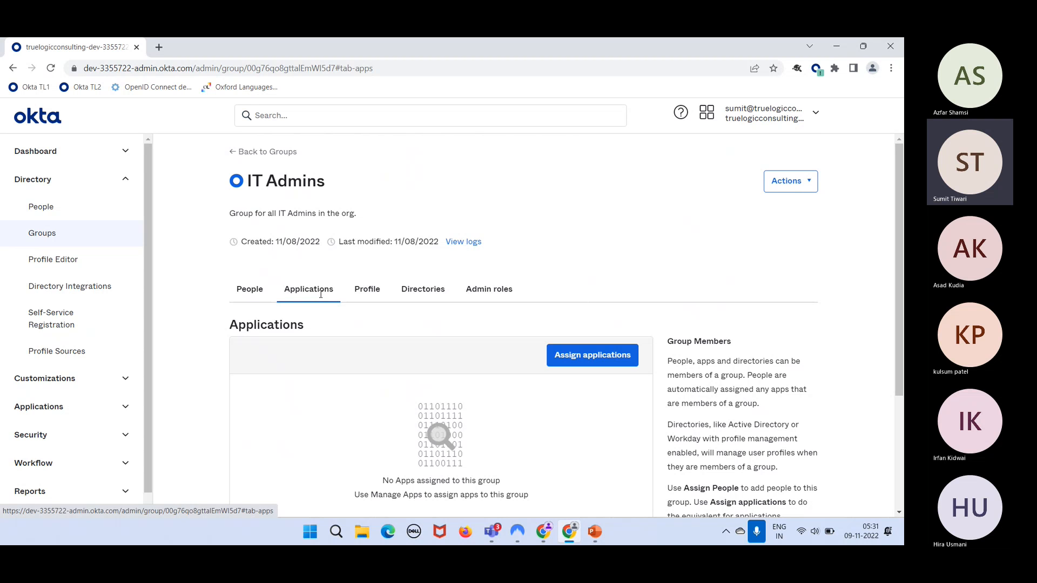
- Assign the Facebook app to IT Admins, then return to the group's 4 members
click(252, 294)
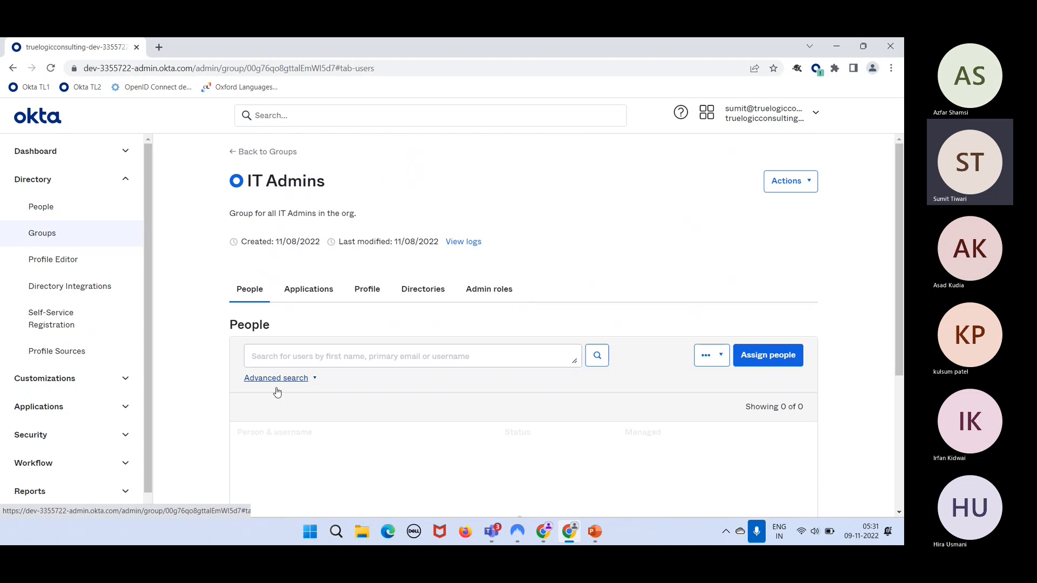
click(313, 290)
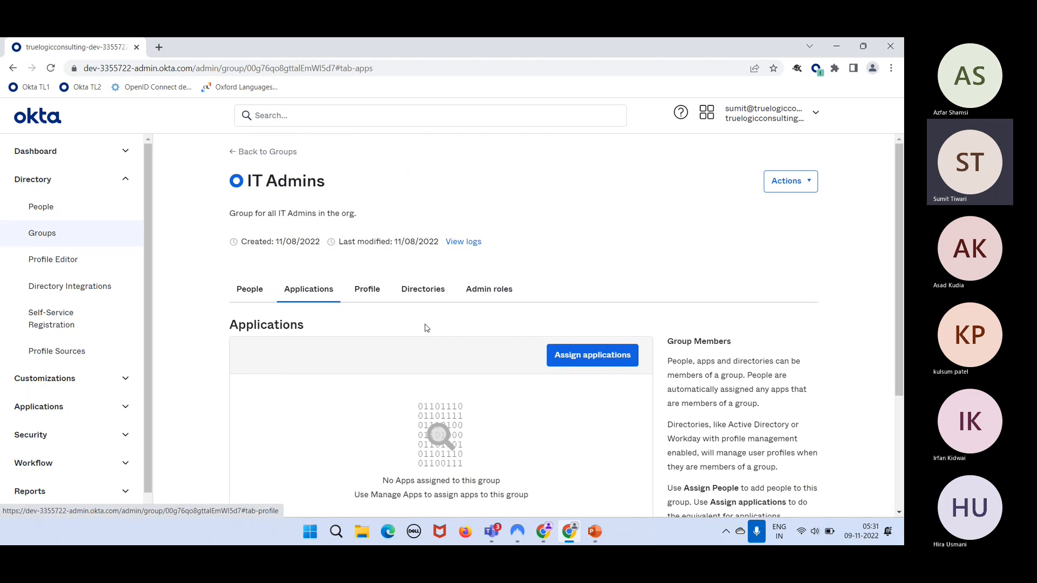
click(598, 365)
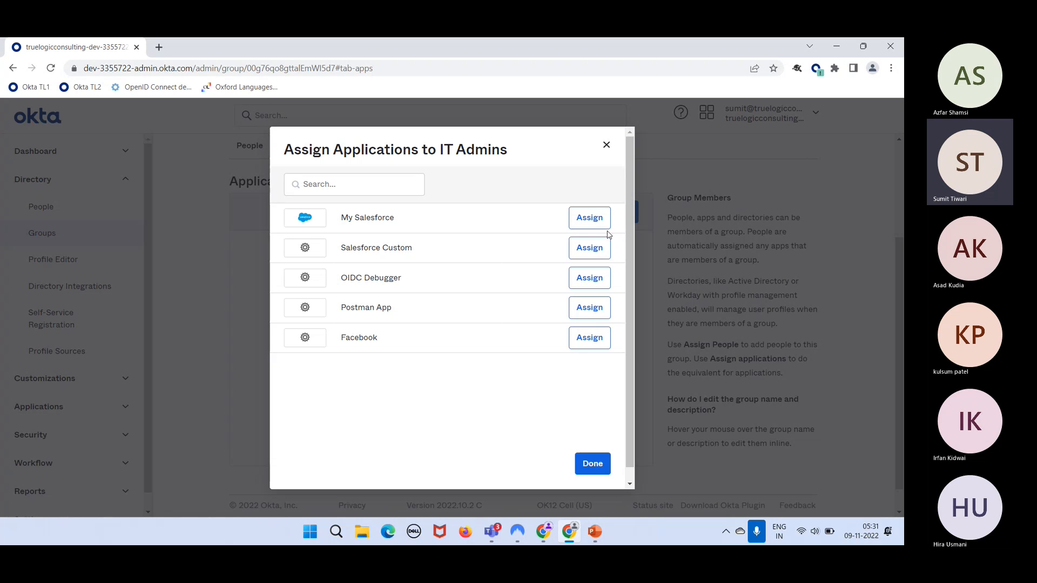
click(598, 345)
click(596, 472)
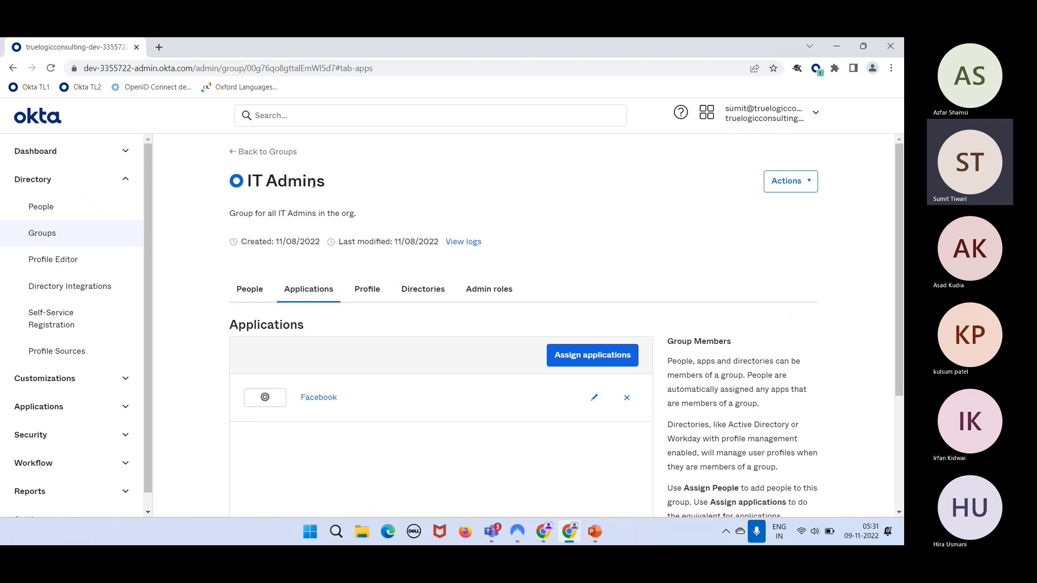
click(254, 293)
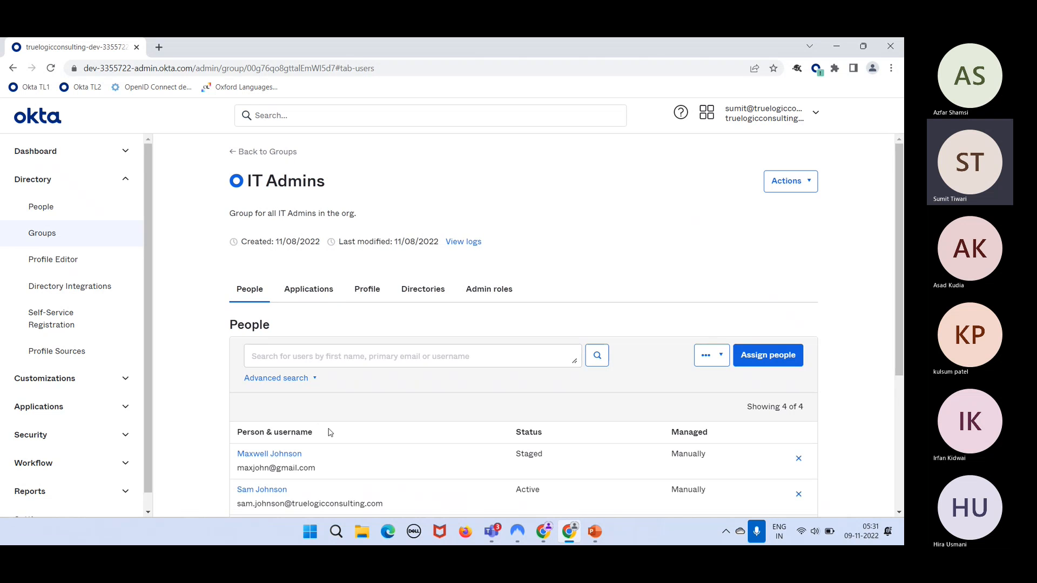
- Review the IT Admins Applications tab and select the group name text
scroll(346, 475, down, 1)
scroll(347, 475, down, 3)
scroll(414, 211, up, 2)
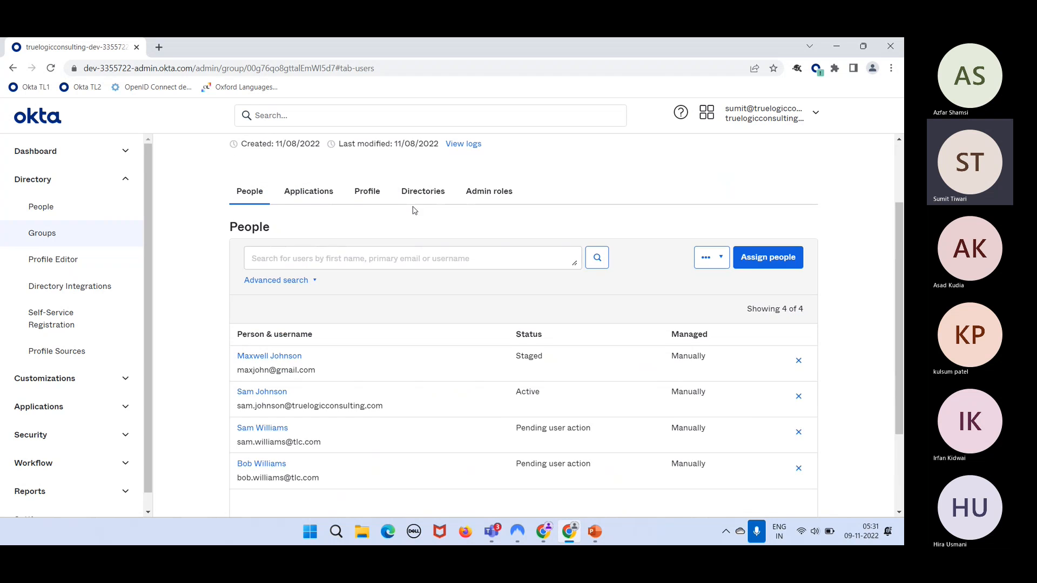
click(321, 206)
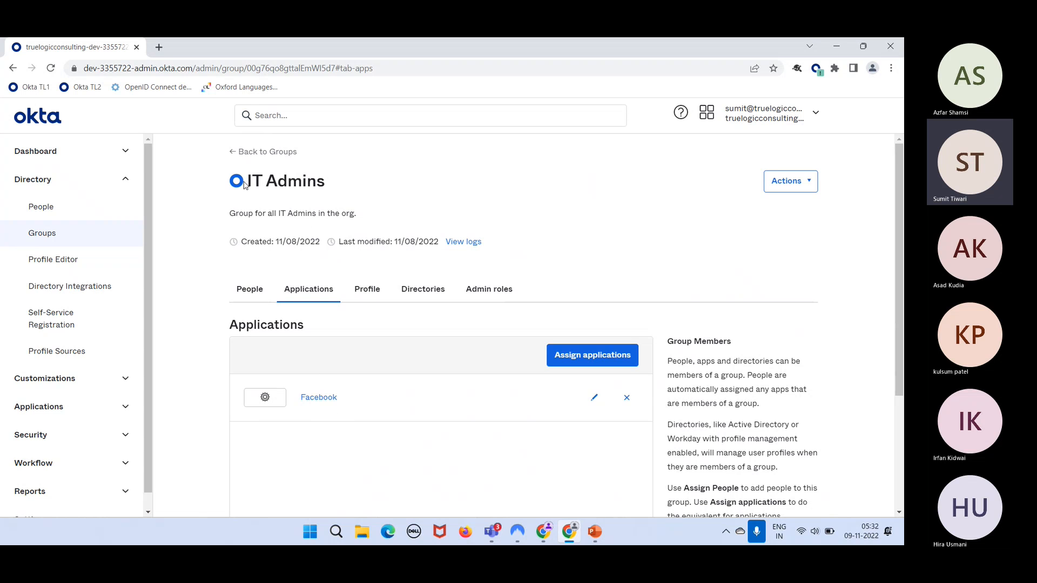
drag(244, 185, 324, 190)
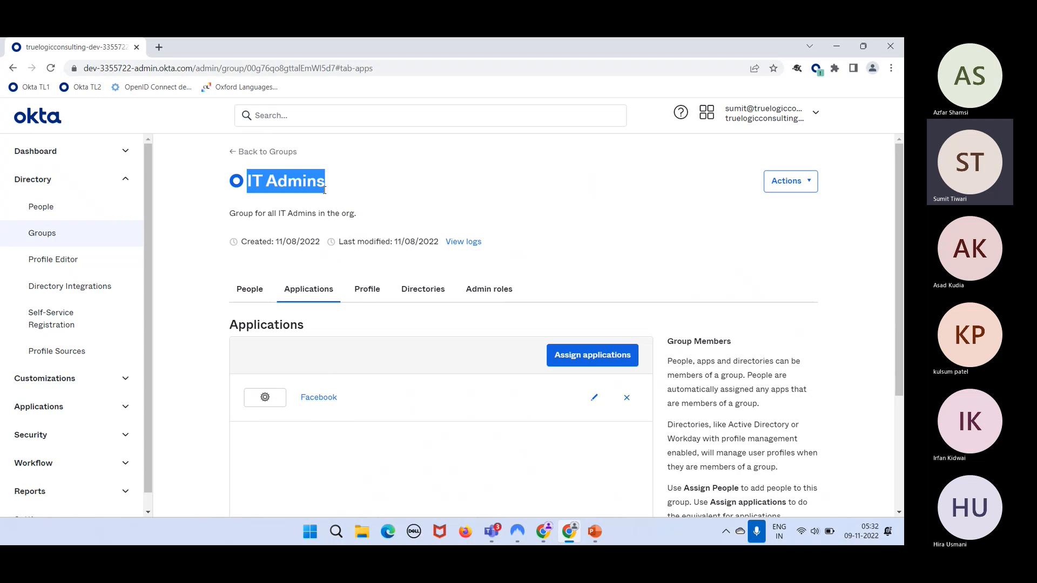
- Add Contractor One to IT Admins, making 5 of 5 members
click(256, 293)
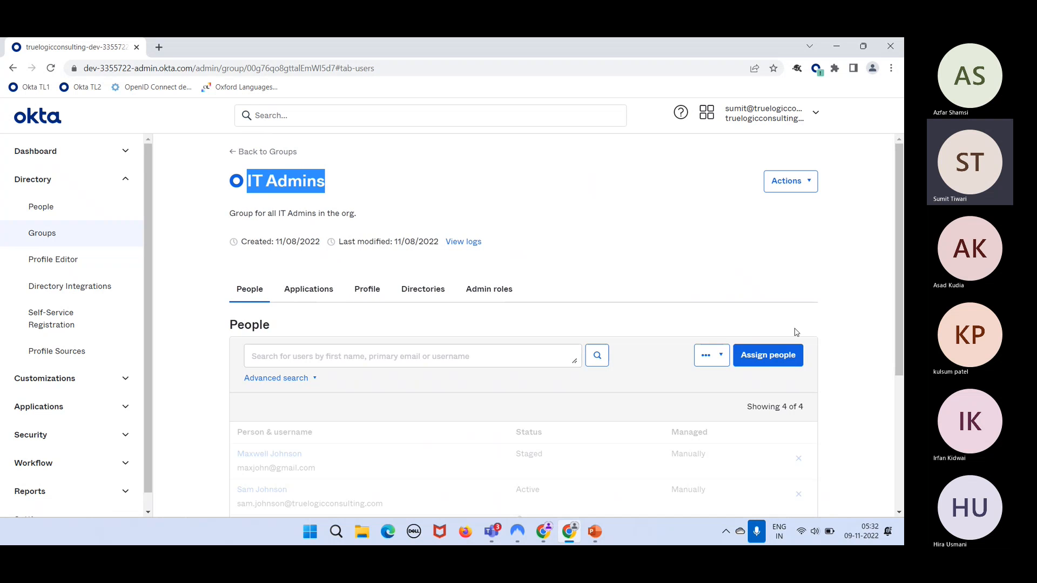
click(773, 357)
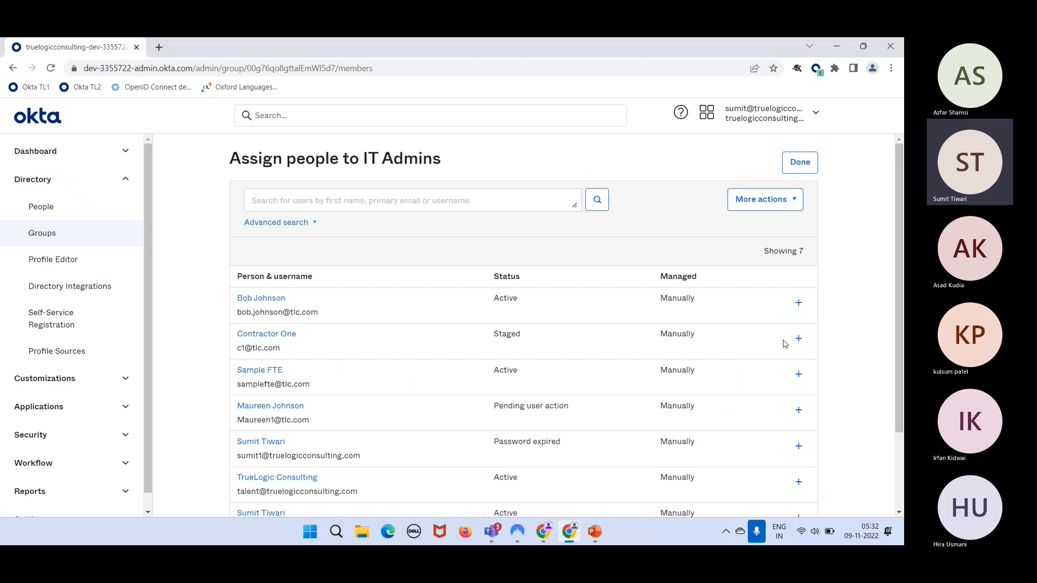
click(800, 342)
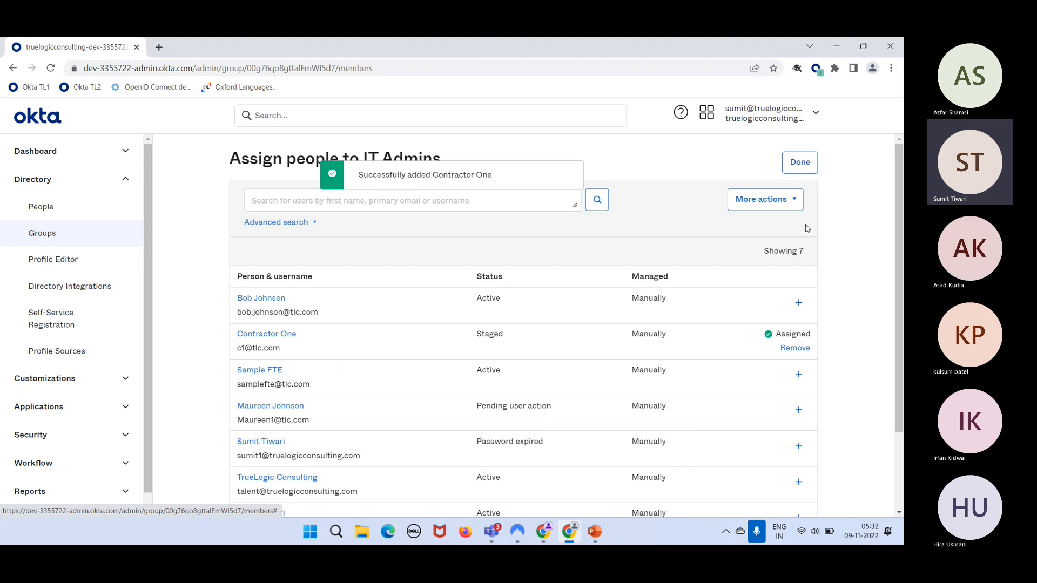
click(802, 165)
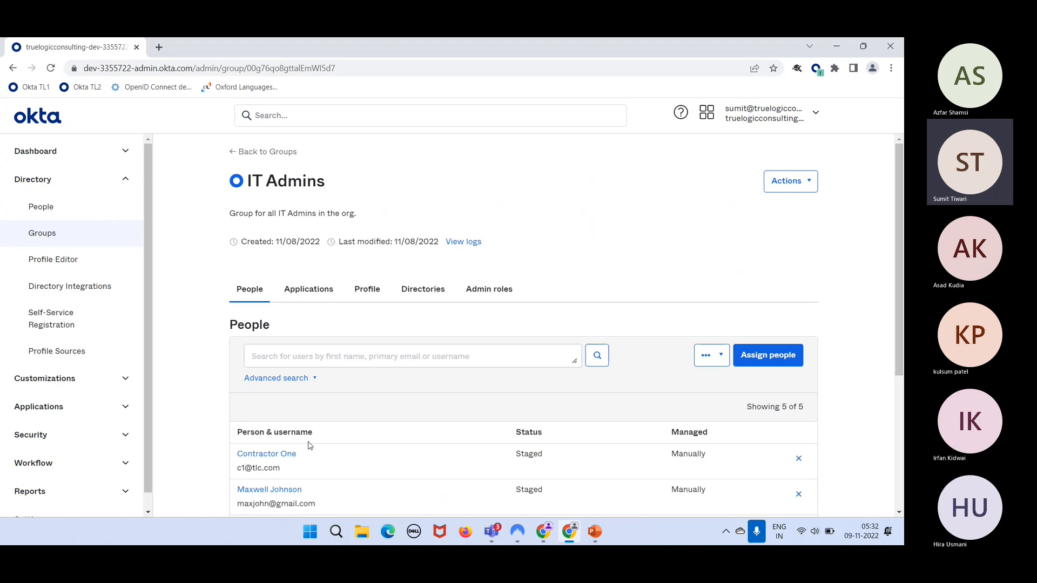
- Verify Facebook is listed on the group's Applications tab, then return to the members
scroll(308, 445, down, 4)
scroll(308, 386, up, 4)
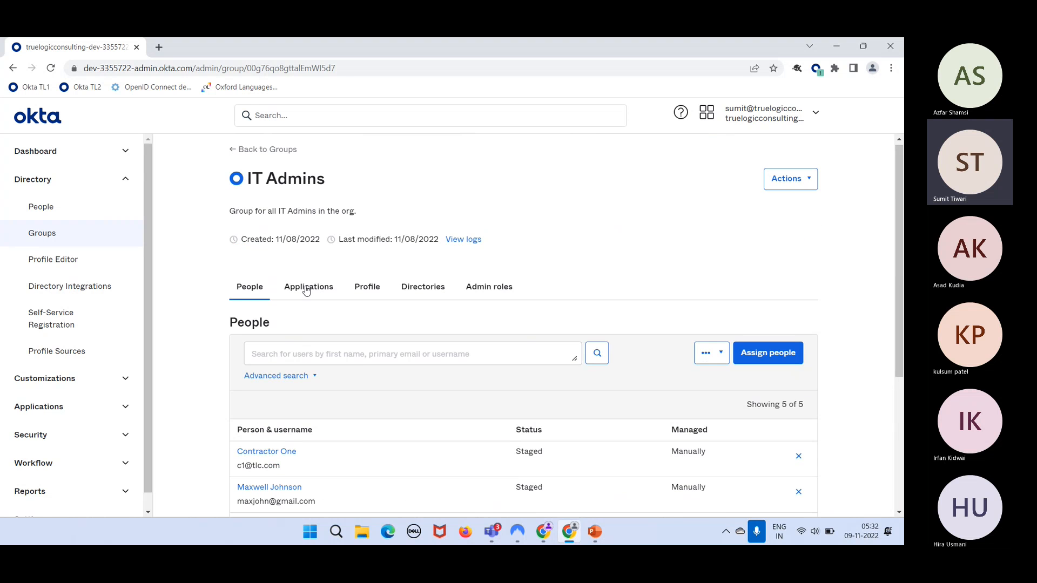
click(306, 290)
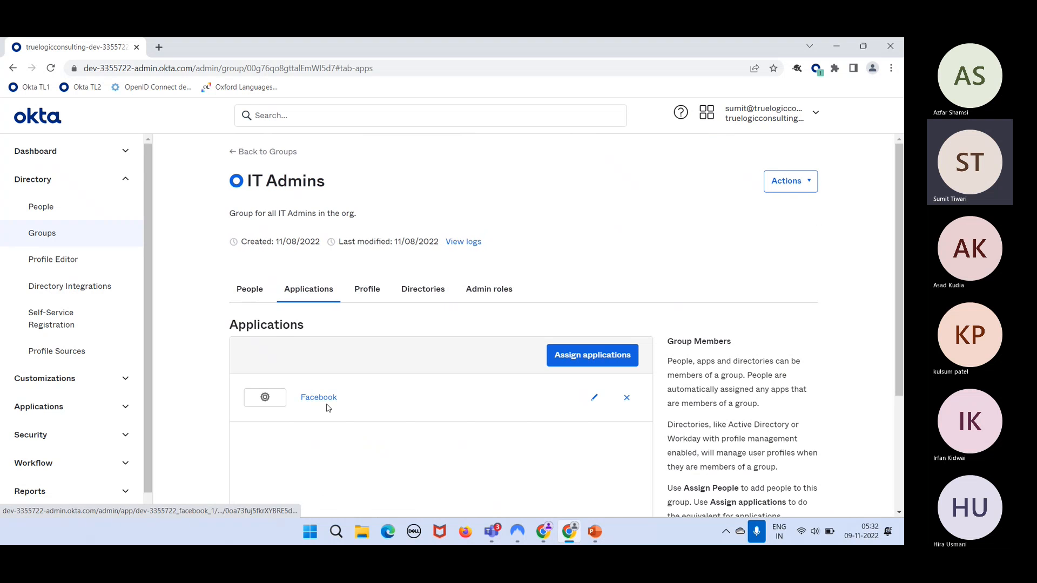
scroll(326, 407, down, 3)
scroll(326, 407, up, 3)
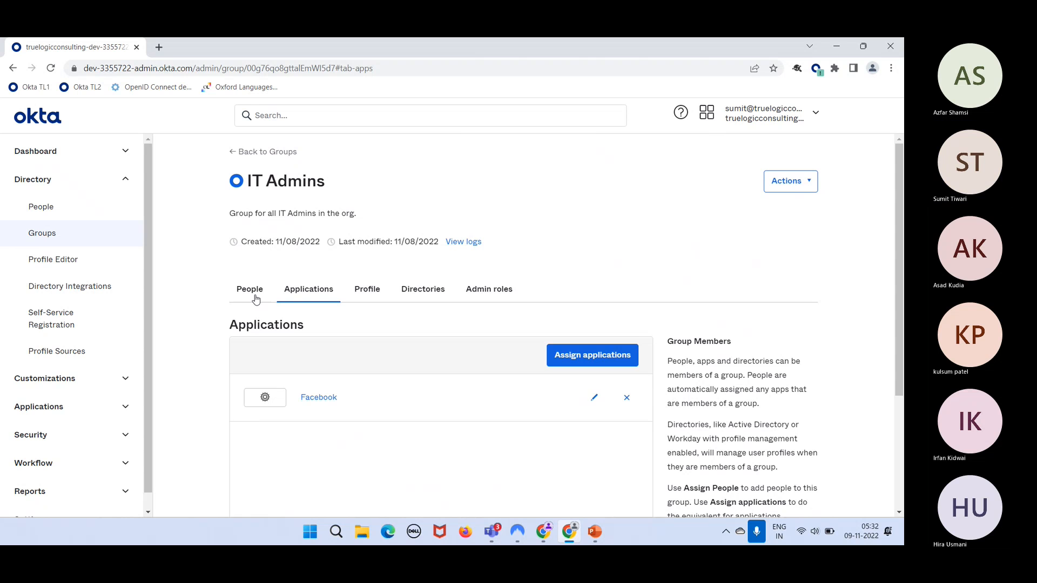
click(249, 293)
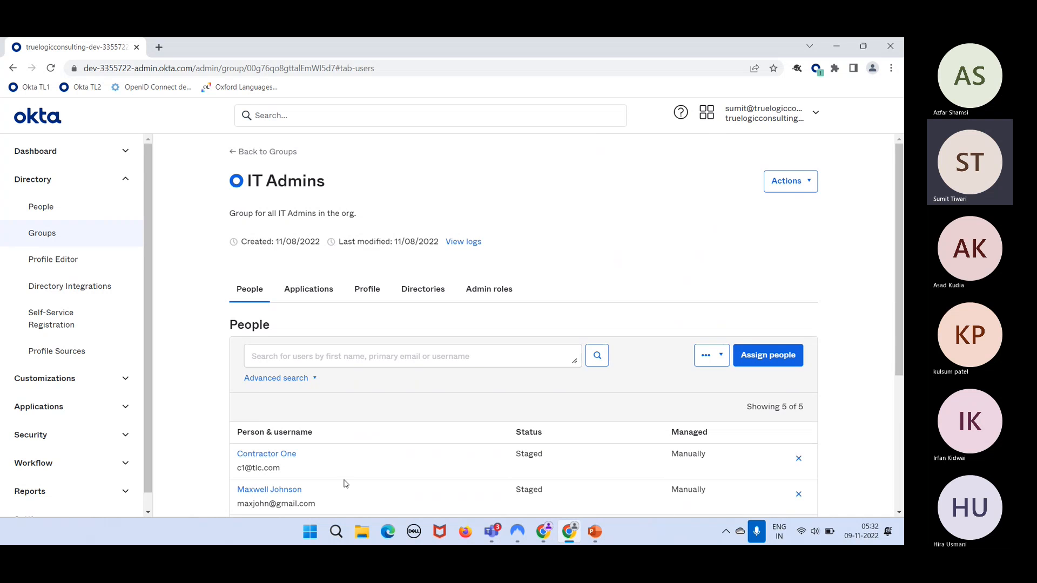
scroll(346, 478, down, 2)
click(278, 372)
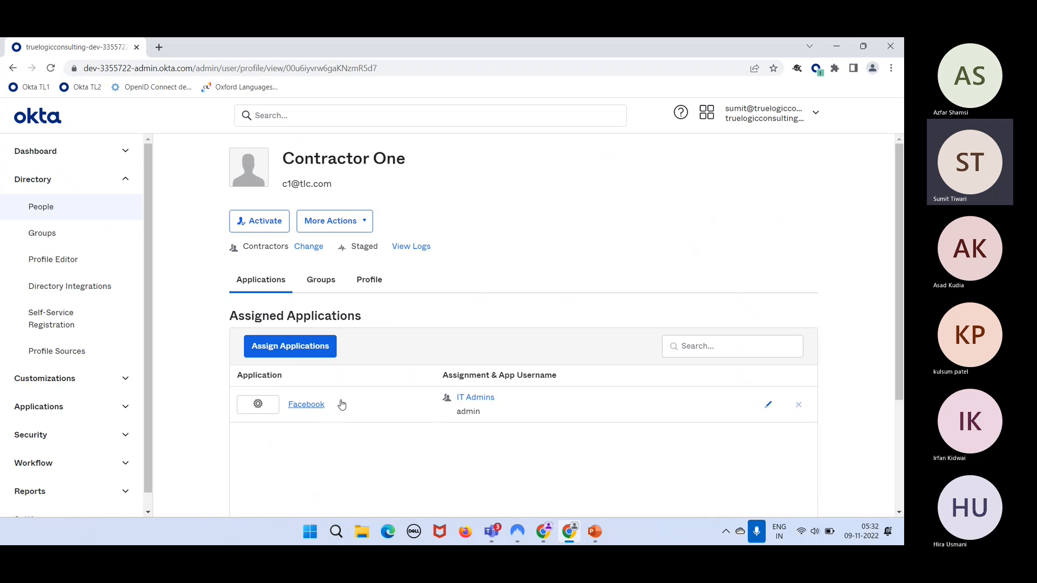
click(311, 405)
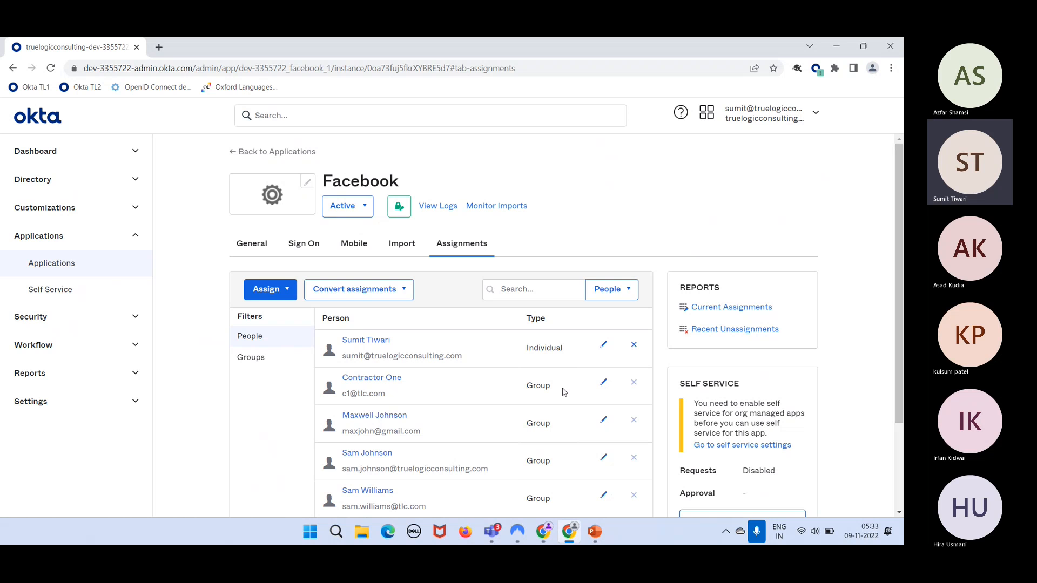
- Edit Contractor One's Facebook assignment to see Assignment master set to Group
click(604, 388)
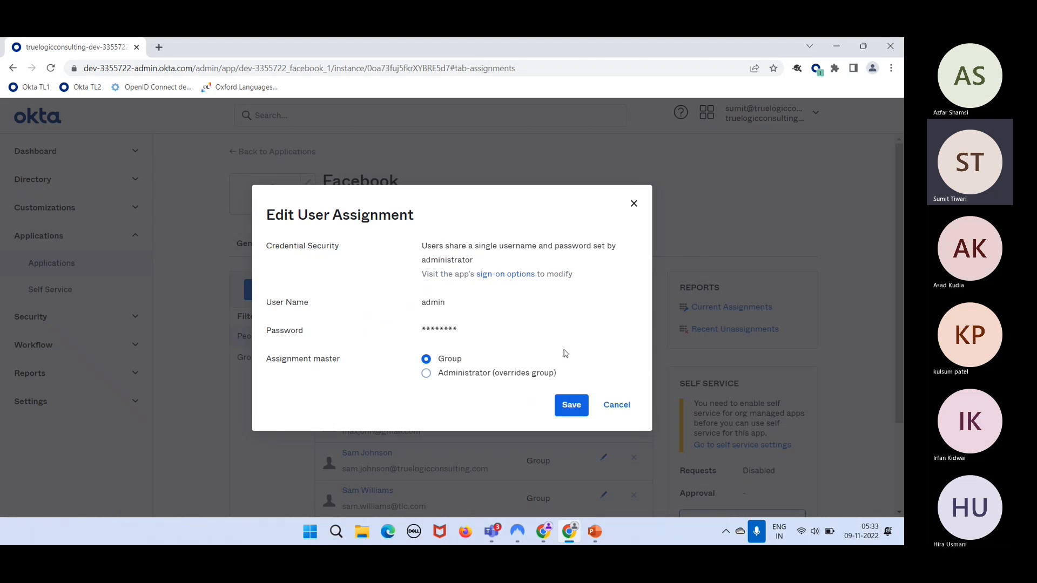
- Cancel the Edit User Assignment dialog unchanged and switch to the Okta training deck in PowerPoint
click(617, 406)
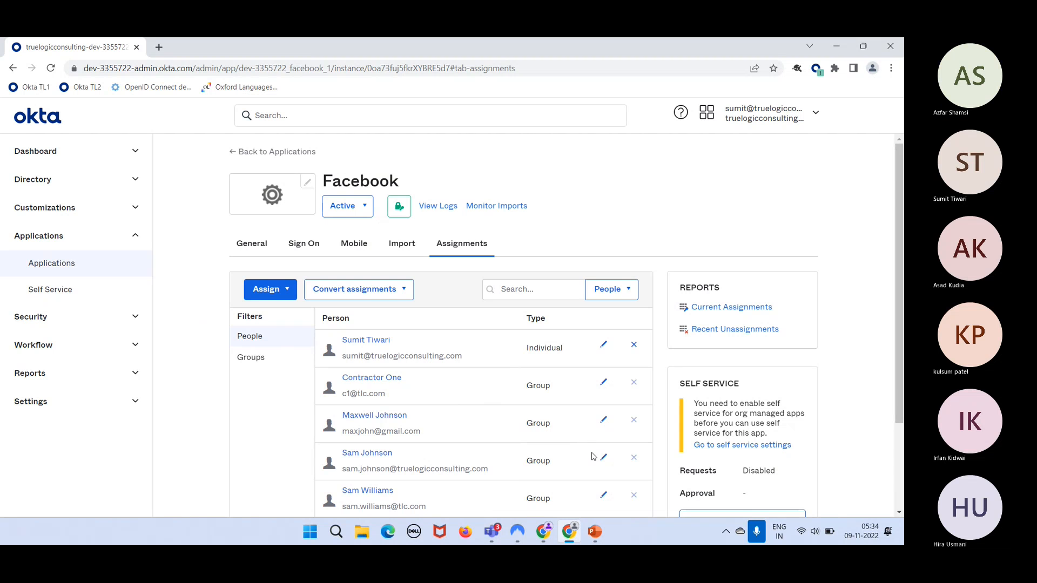
click(595, 532)
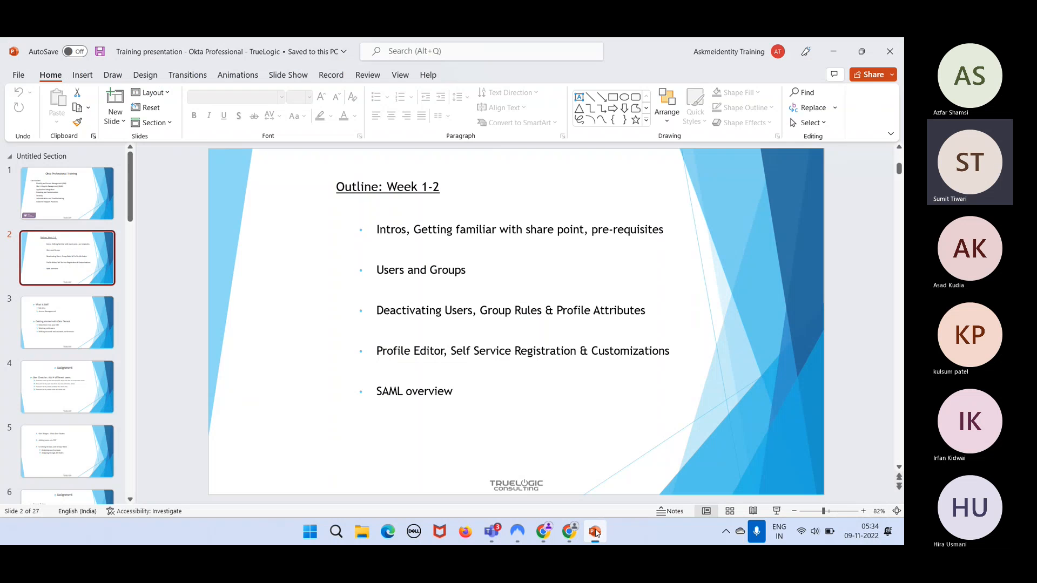